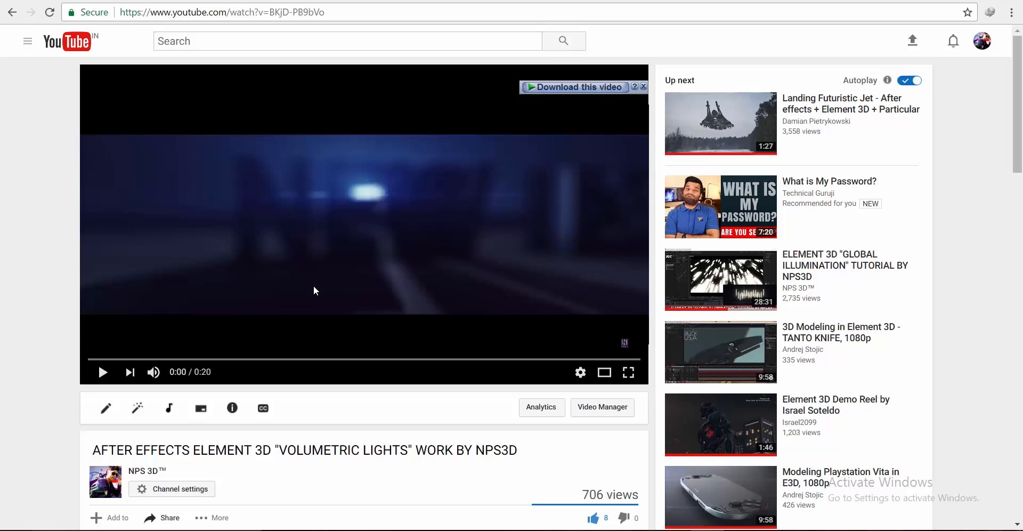
# Review the description and viewer comments on the Element 3D "Volumetric Lights" video page.
pyautogui.scroll(-12, 313, 285)
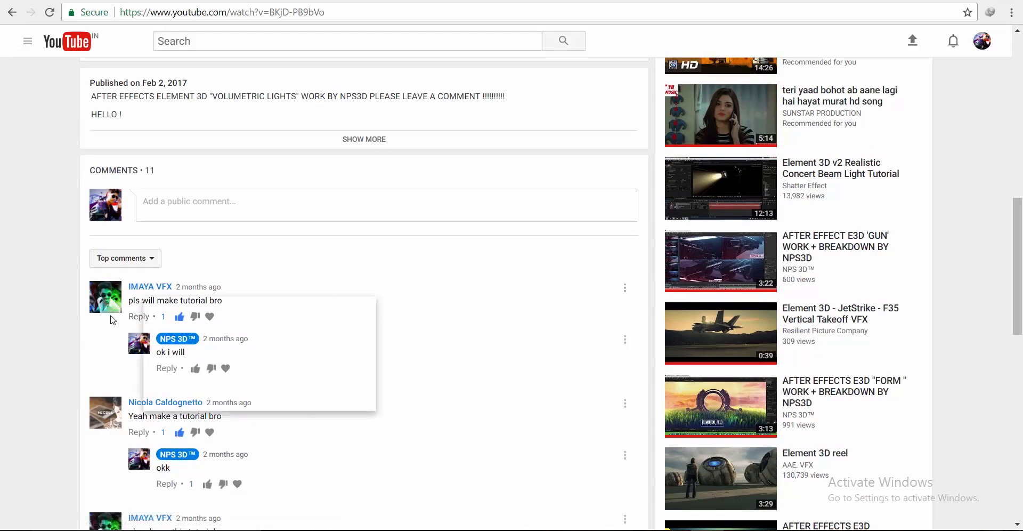
pyautogui.scroll(-10, 112, 319)
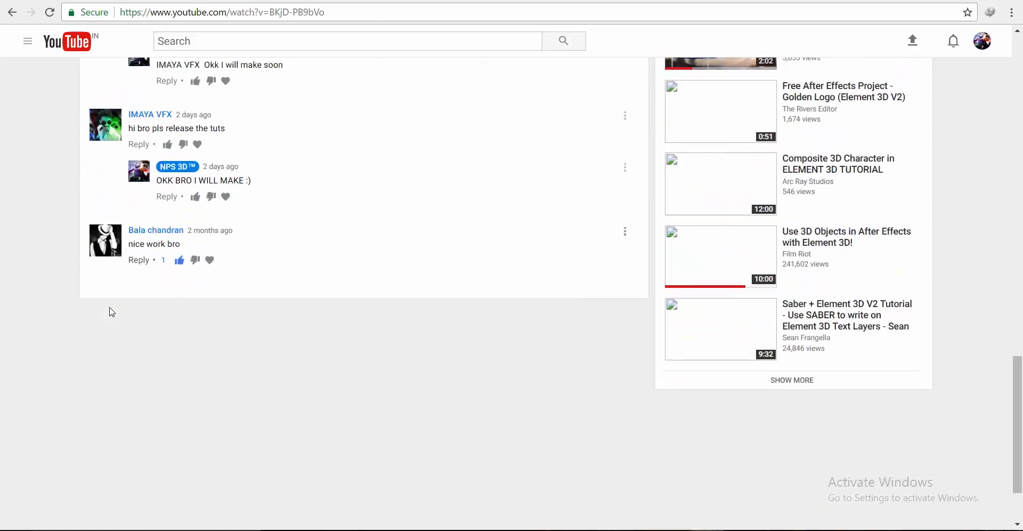
pyautogui.scroll(8, 111, 312)
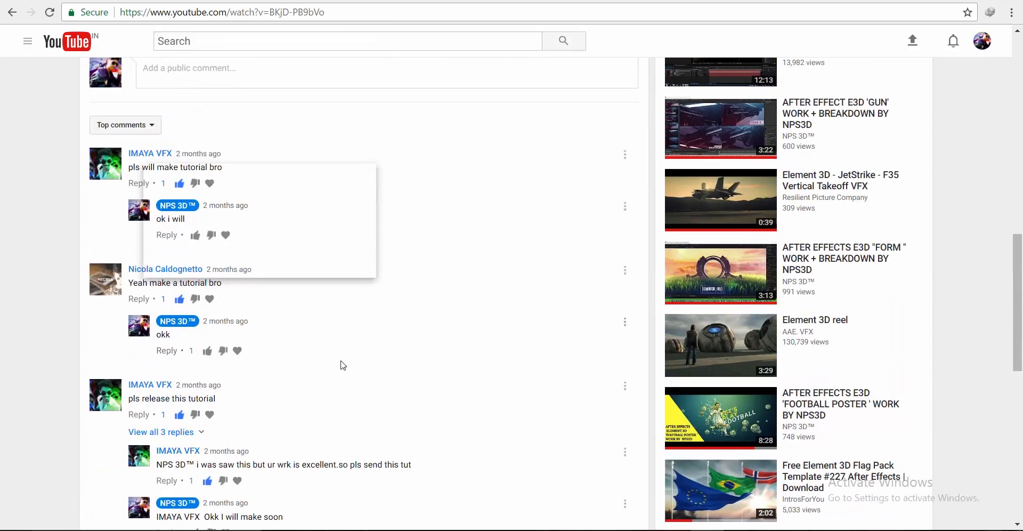
pyautogui.scroll(8, 407, 373)
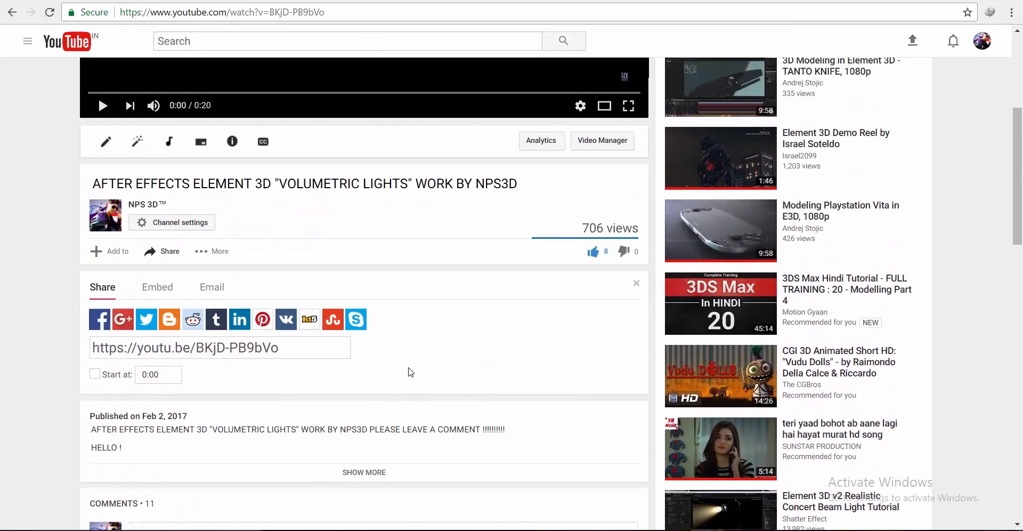
pyautogui.scroll(5, 413, 372)
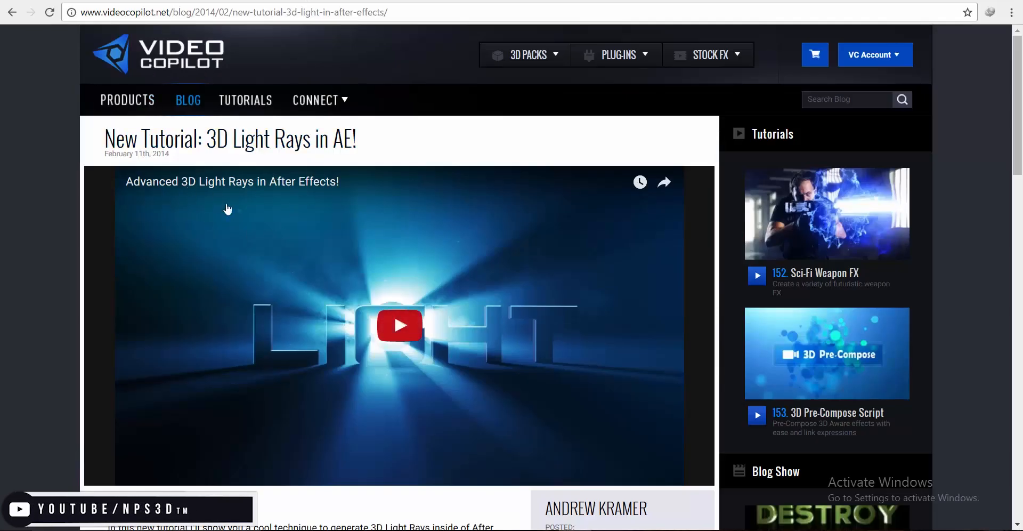
# Look through the Video Copilot 3D Light Rays blog post and its example images, then play the embedded video and dismiss the file download pop-up.
pyautogui.scroll(-2, 292, 279)
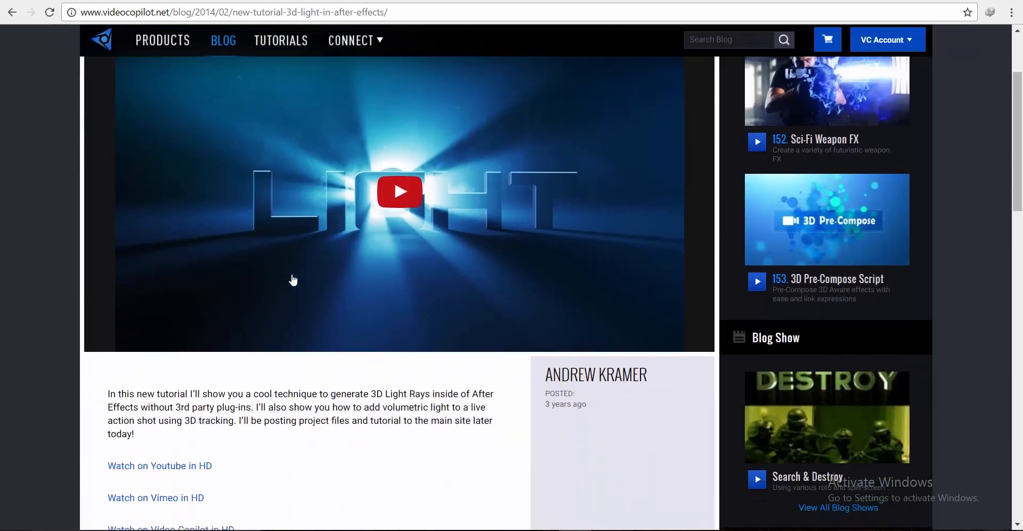
pyautogui.scroll(2, 293, 279)
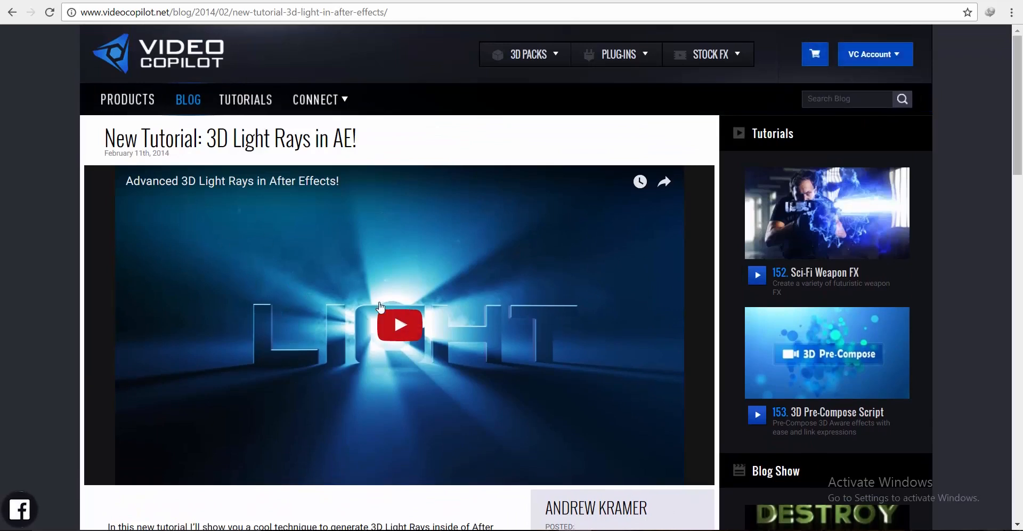
pyautogui.scroll(-12, 389, 310)
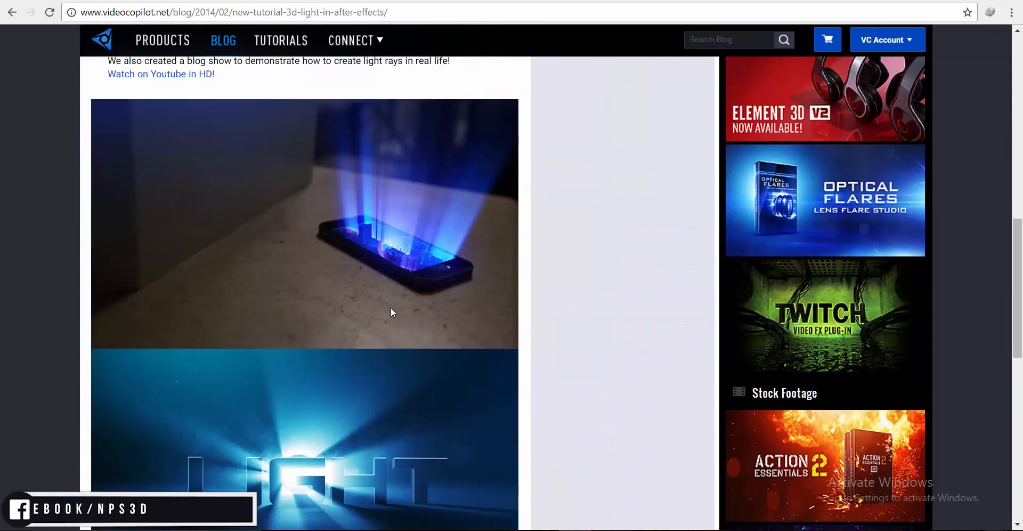
pyautogui.scroll(-10, 391, 312)
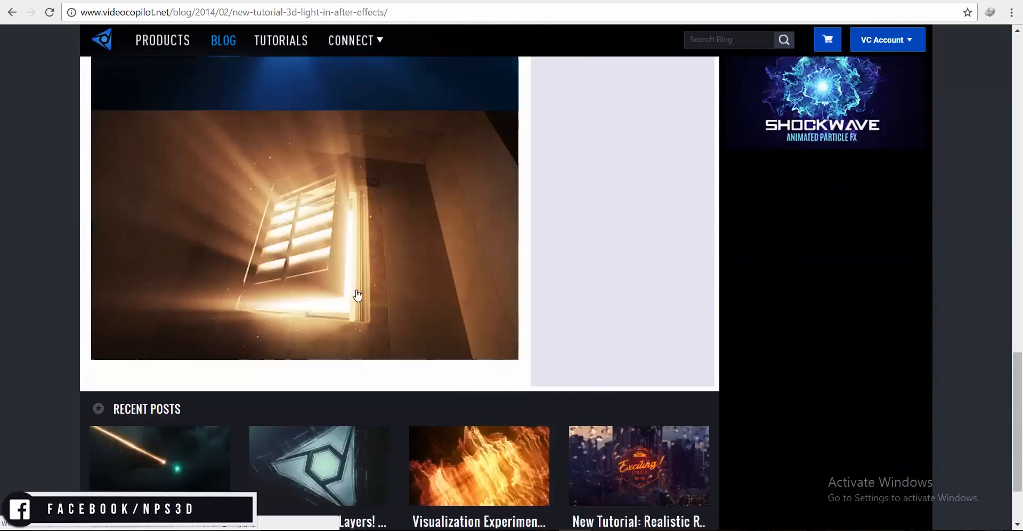
pyautogui.scroll(-2, 346, 301)
pyautogui.scroll(12, 373, 288)
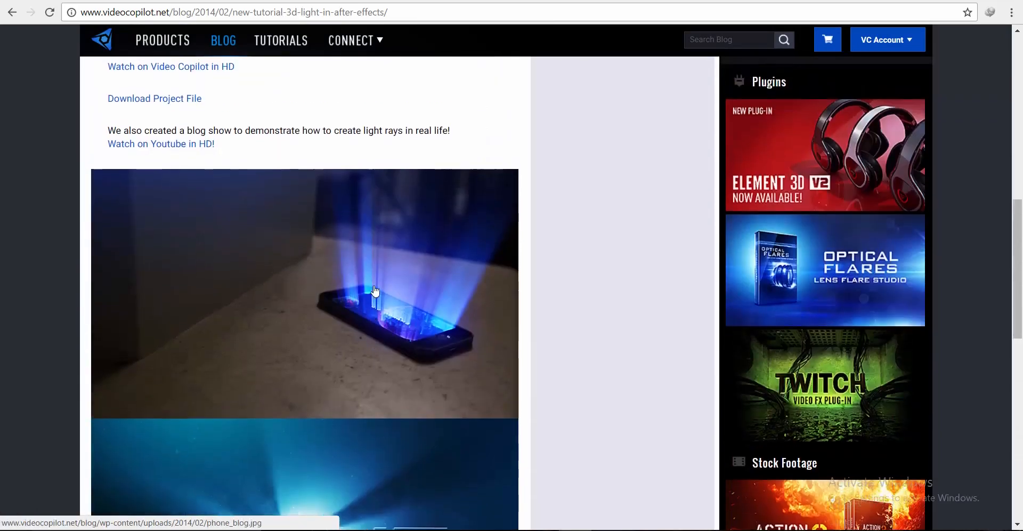
pyautogui.scroll(9, 375, 291)
pyautogui.click(283, 317)
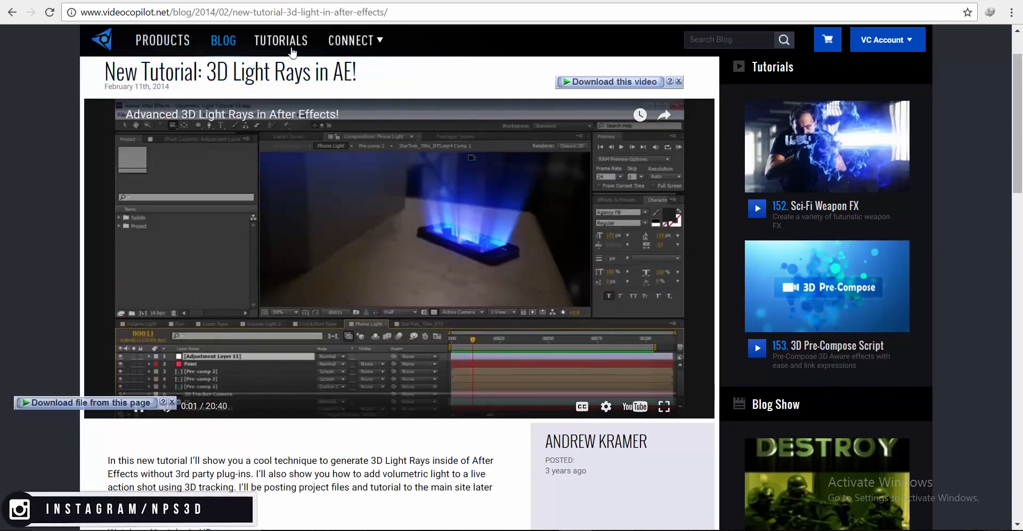
pyautogui.click(173, 403)
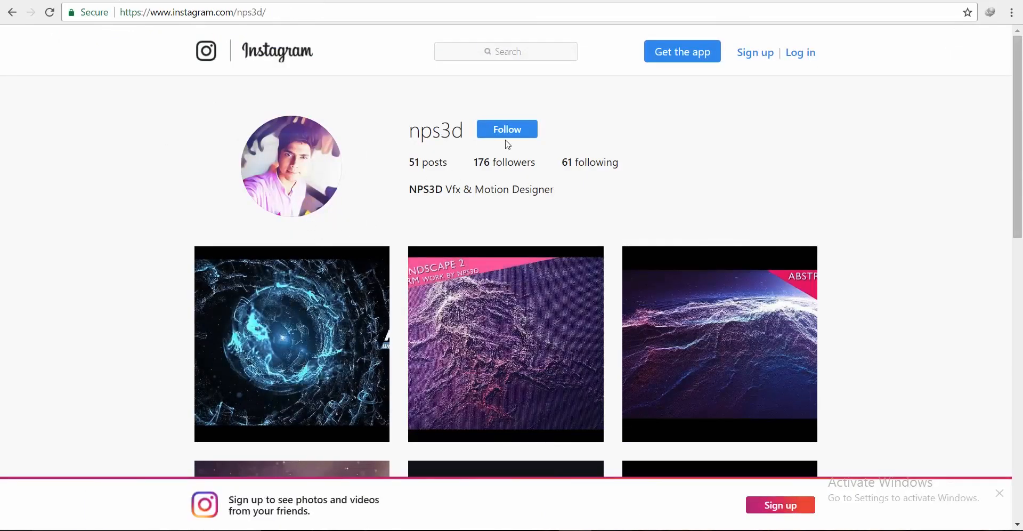
# Browse the posted artwork on the nps3d Instagram profile.
pyautogui.scroll(-3, 270, 171)
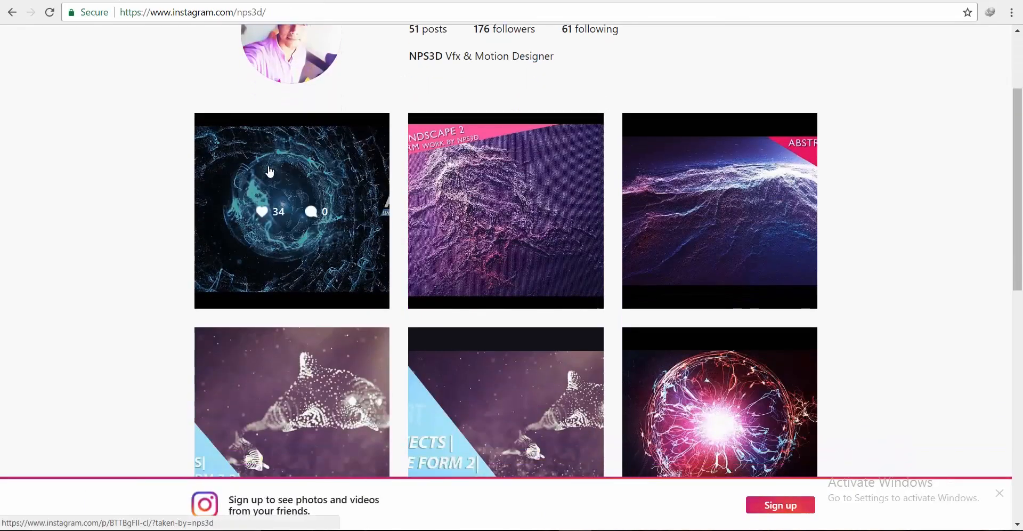
pyautogui.scroll(-3, 479, 213)
pyautogui.scroll(3, 506, 224)
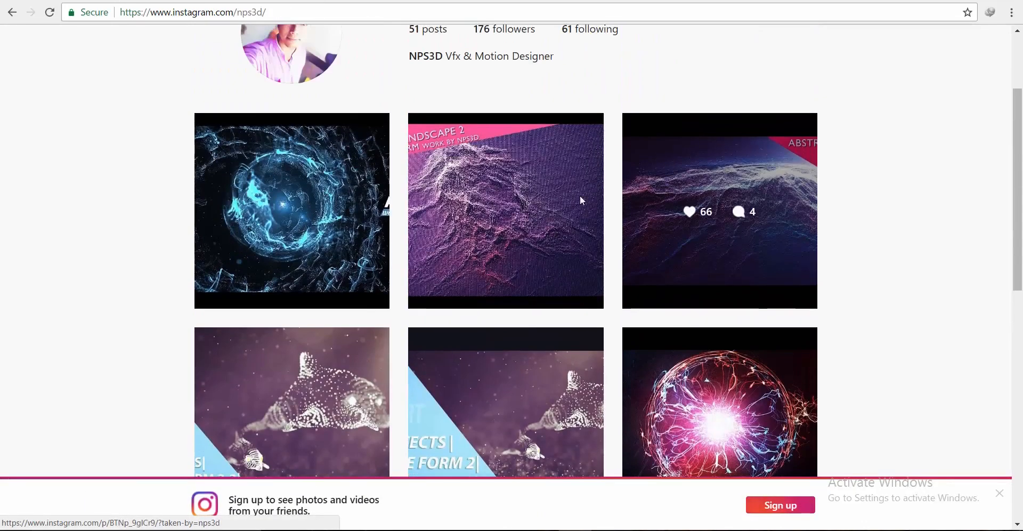
pyautogui.scroll(-5, 477, 233)
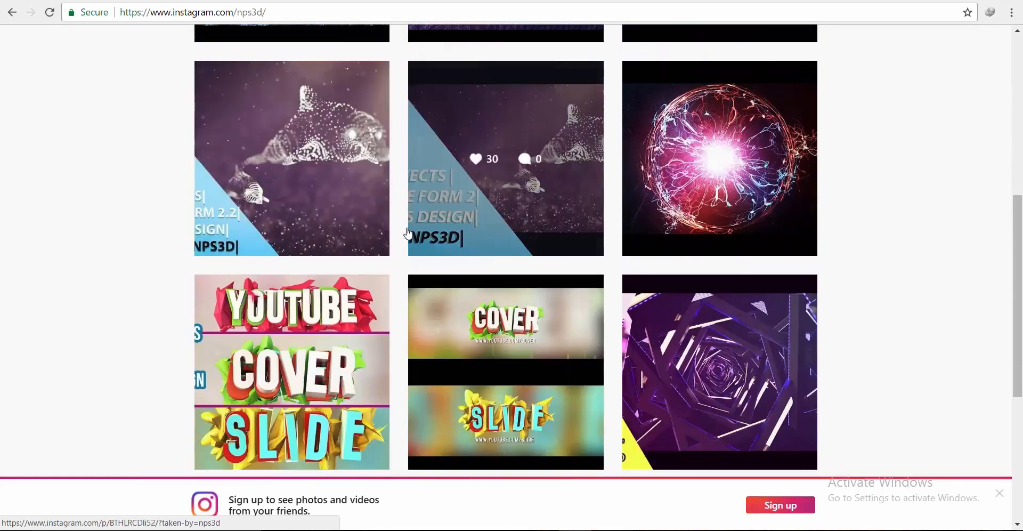
pyautogui.scroll(5, 395, 240)
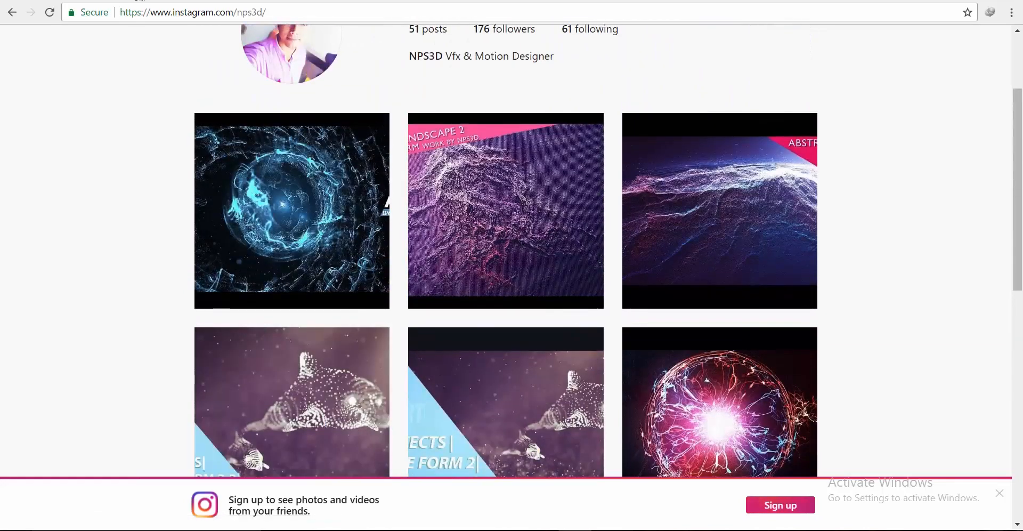
# Return to the "Volumetric Lights" video page and open the NPS 3D channel in a new tab.
pyautogui.click(138, 1)
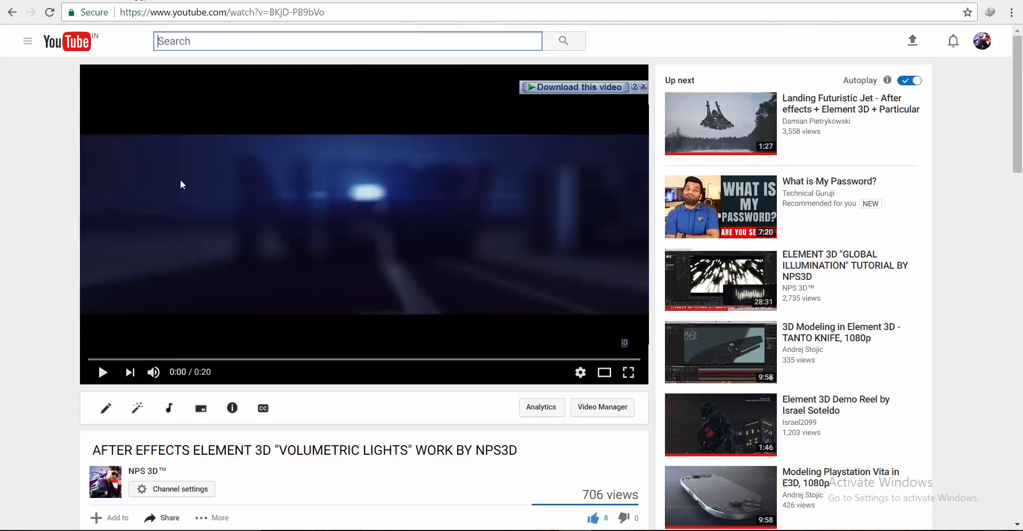
pyautogui.rightClick(139, 472)
pyautogui.click(220, 351)
pyautogui.click(234, 1)
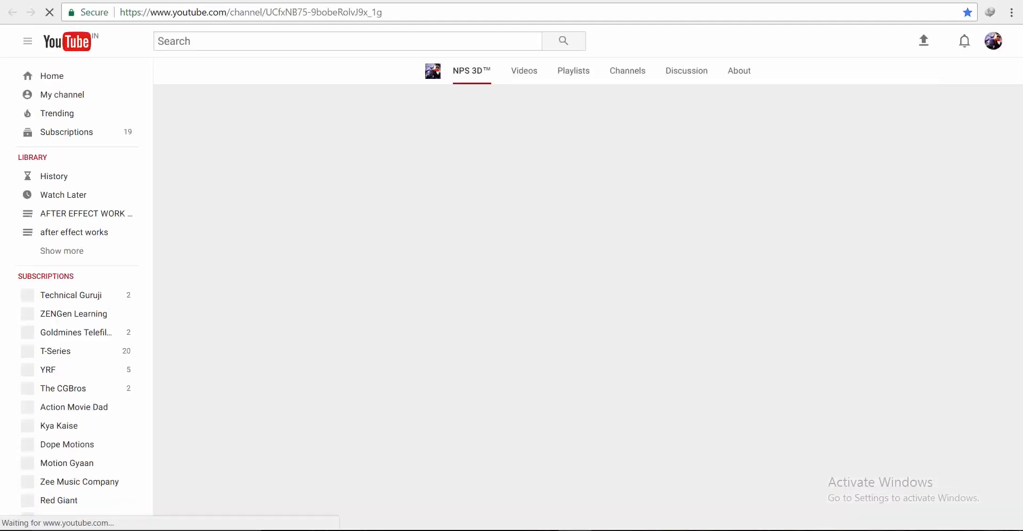
# Browse the NPS 3D channel's uploads, tutorials, work breakdowns, popular uploads and playlists.
pyautogui.scroll(-2, 509, 300)
pyautogui.scroll(1, 426, 301)
pyautogui.scroll(-3, 425, 302)
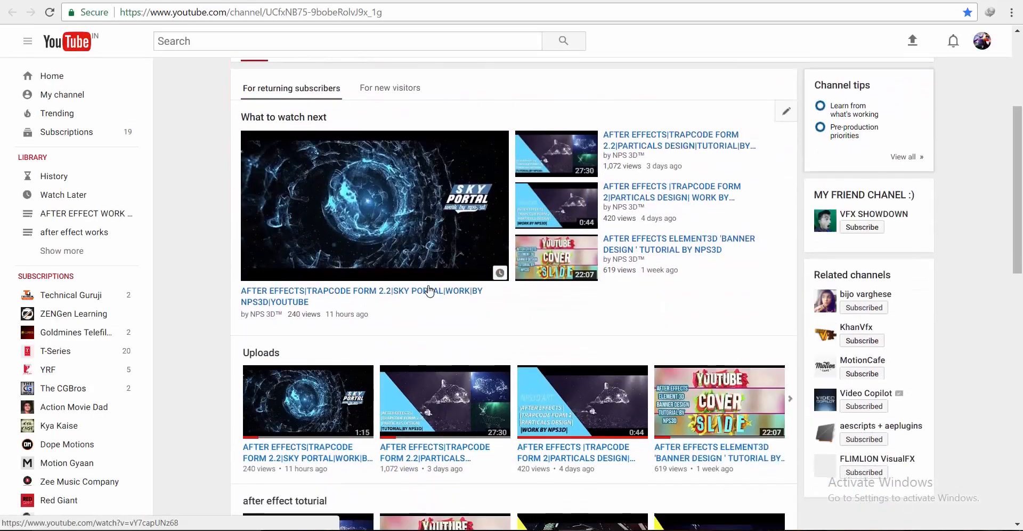
pyautogui.scroll(-4, 430, 284)
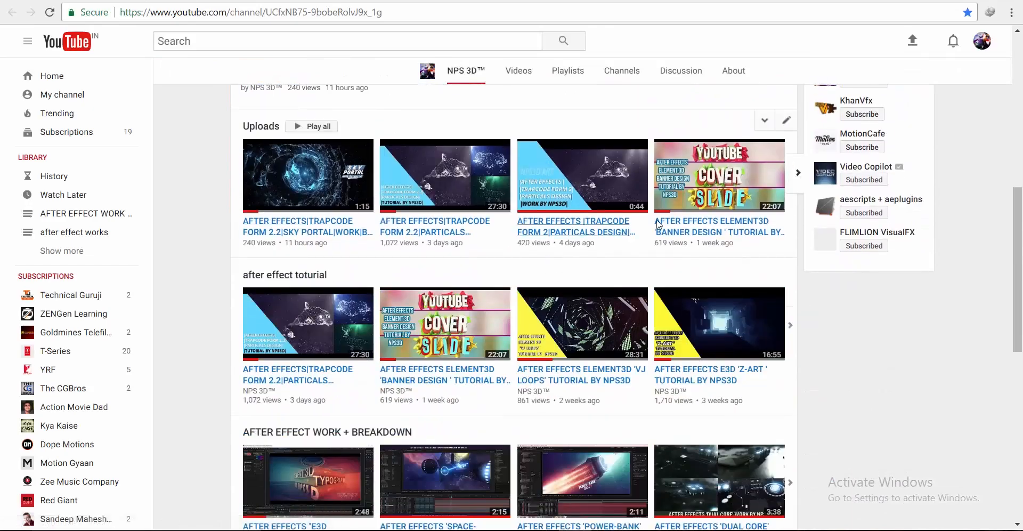
pyautogui.scroll(-5, 473, 322)
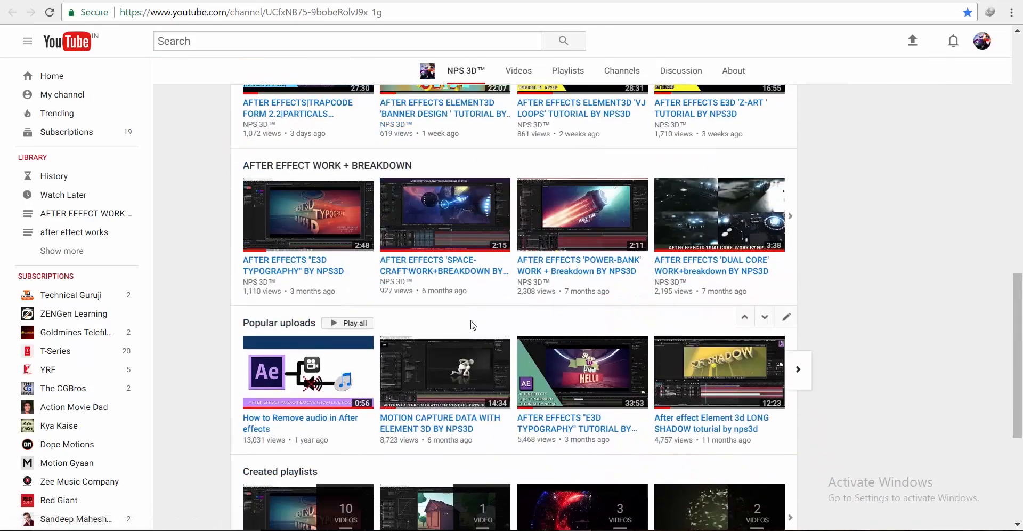
pyautogui.scroll(-4, 473, 322)
pyautogui.scroll(15, 473, 322)
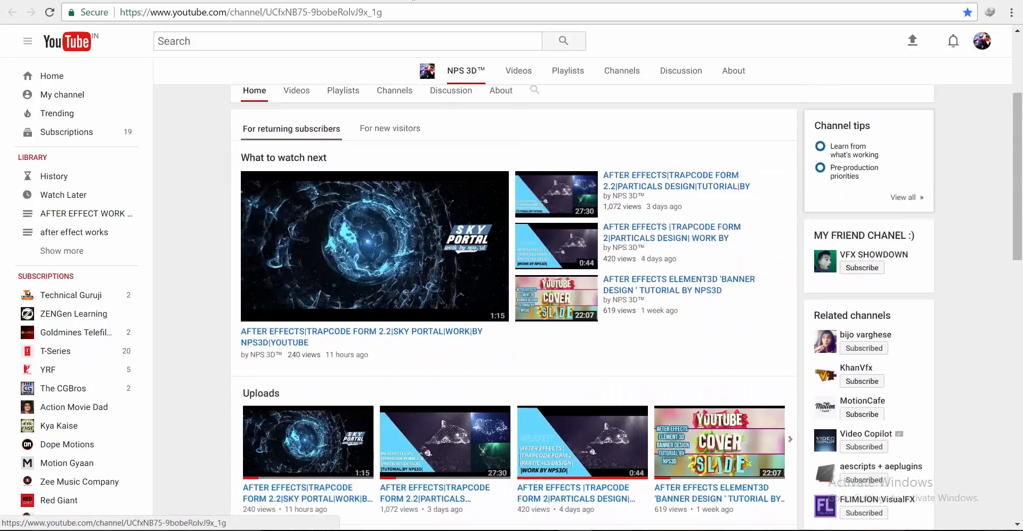
# Go back to the "Volumetric Lights" video, play it in full screen and exit full screen.
pyautogui.click(382, 0)
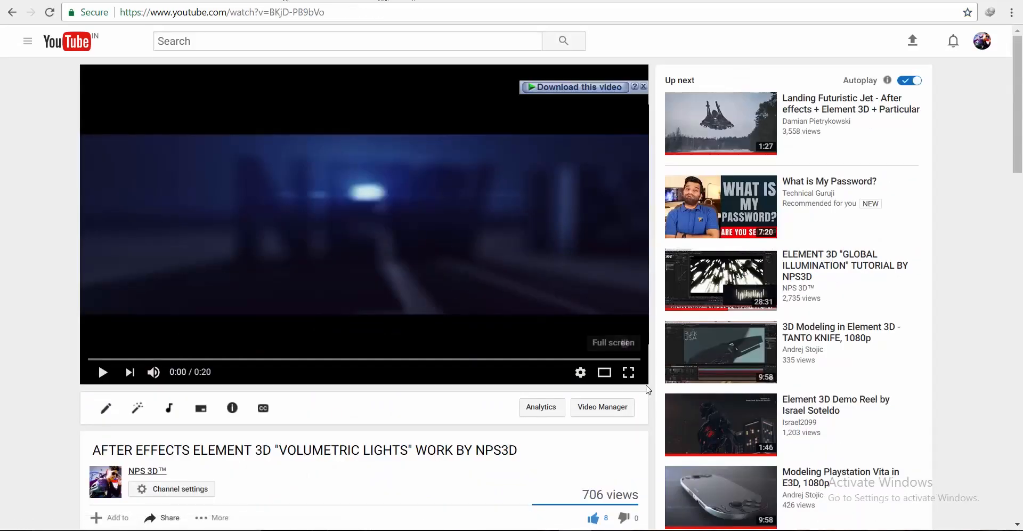
pyautogui.click(629, 372)
pyautogui.click(612, 270)
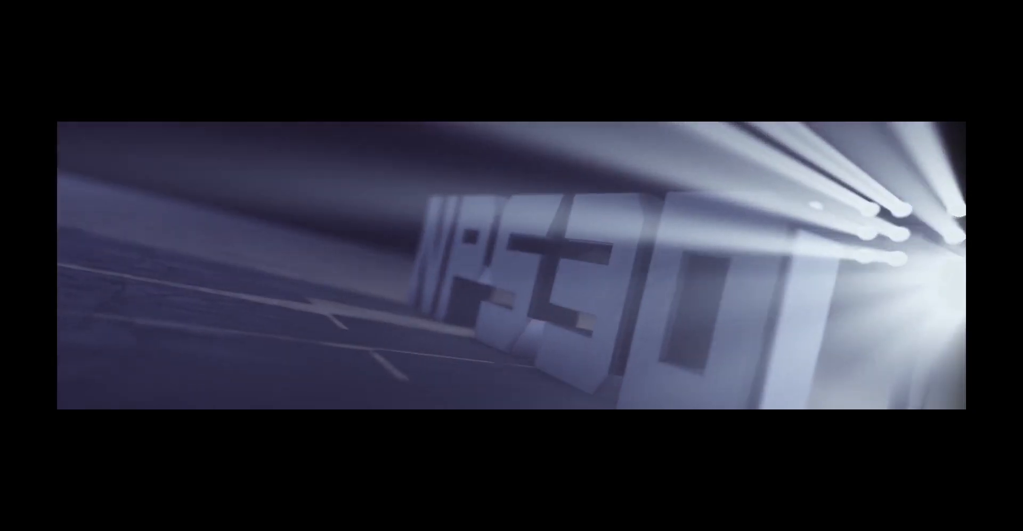
pyautogui.press('Escape')
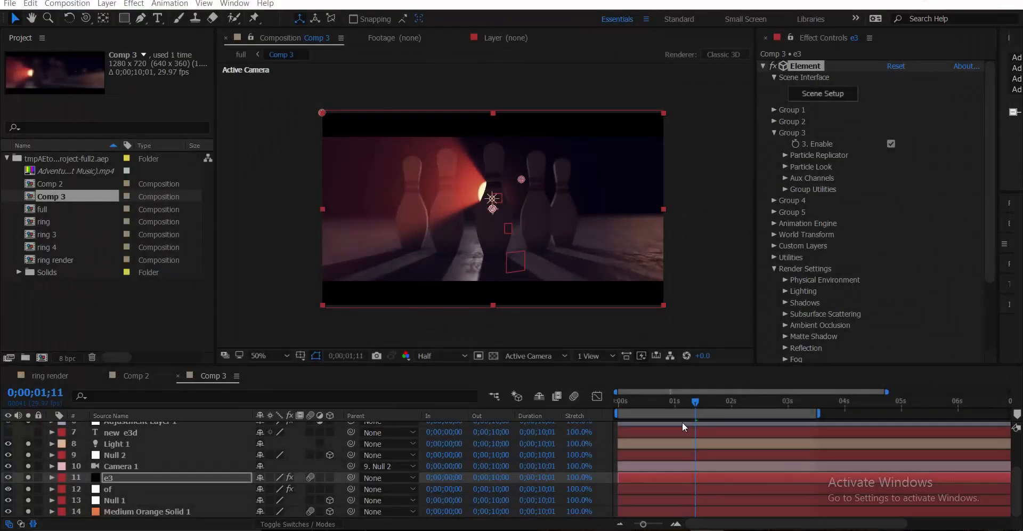
# In After Effects, move the Comp 3 playhead to 0;00;00;00 and set the project color depth to 32 bpc.
pyautogui.moveTo(660, 408); pyautogui.dragTo(606, 415)
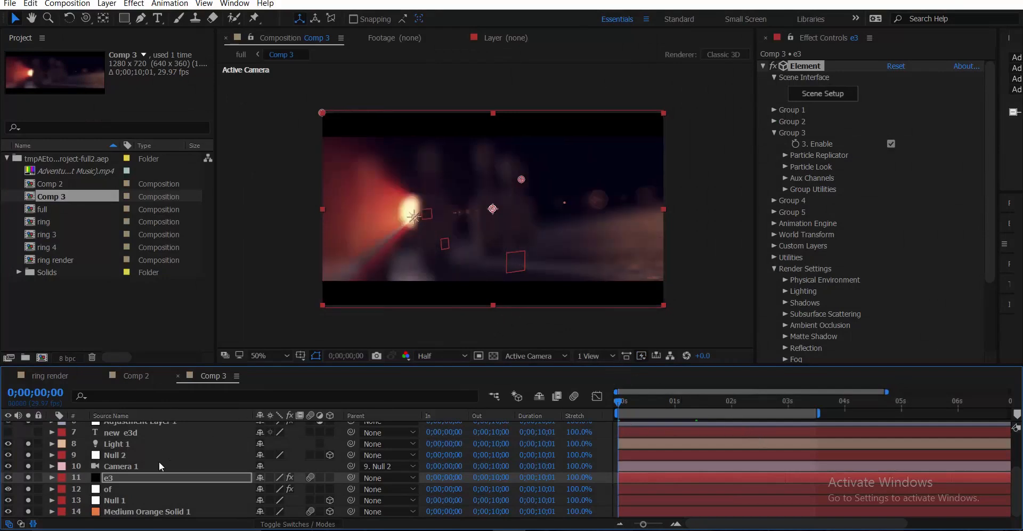
pyautogui.scroll(3, 61, 463)
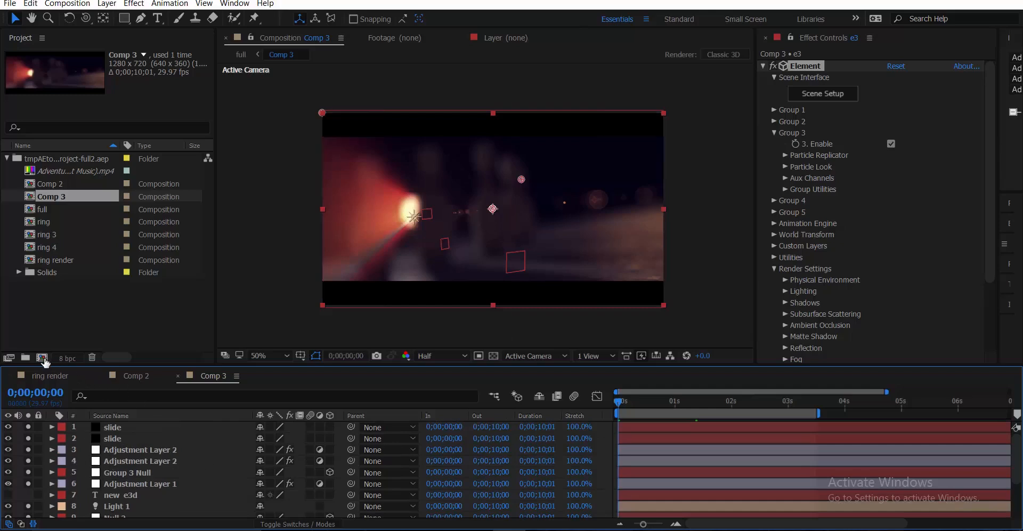
pyautogui.click(41, 357)
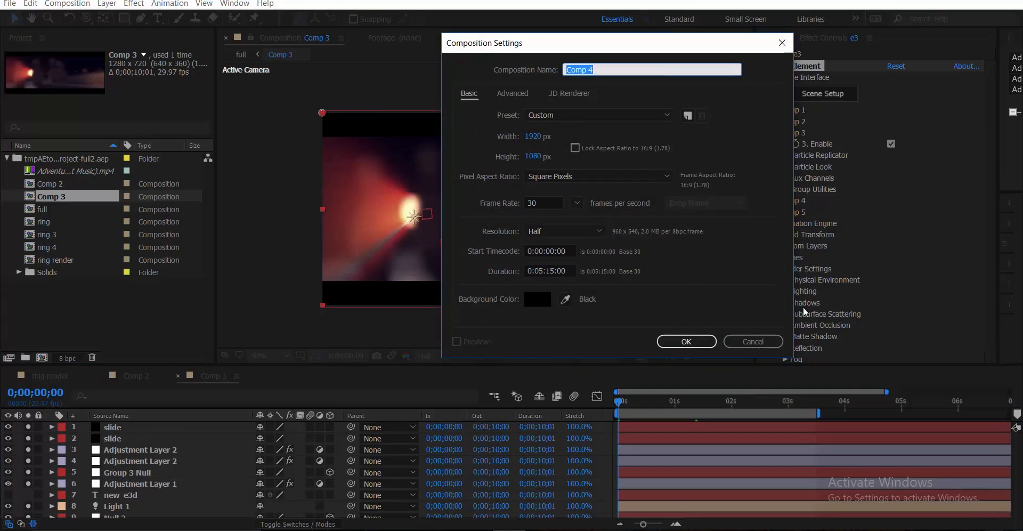
pyautogui.click(752, 341)
pyautogui.click(70, 358)
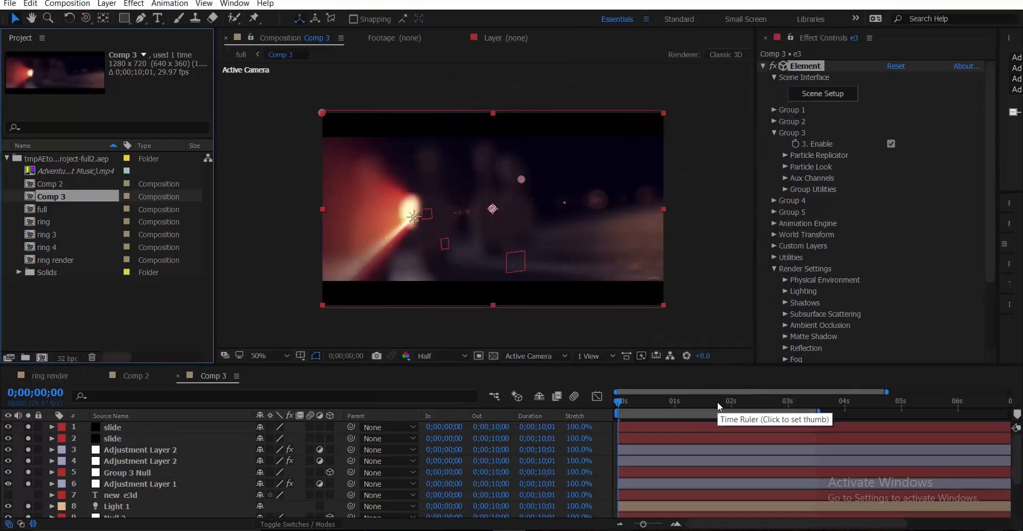
# Inspect the Comp 3 lighting at several times and compare project color depths at 0;00;02;00, finishing on 32 bpc.
pyautogui.click(737, 401)
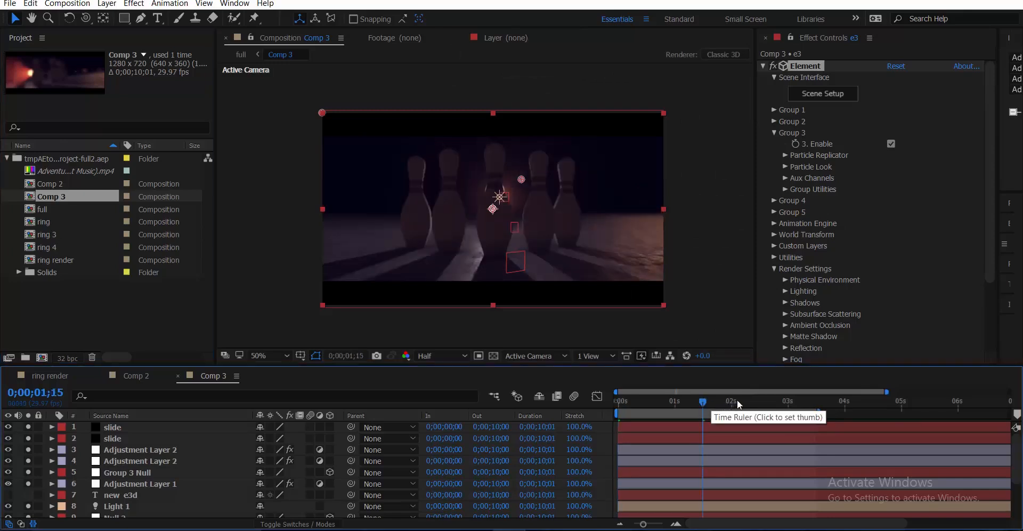
pyautogui.click(753, 402)
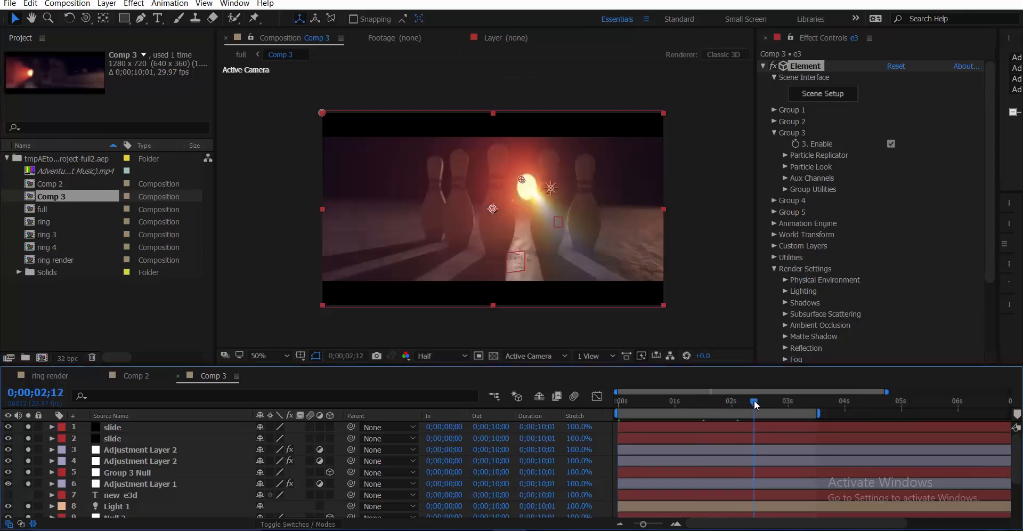
pyautogui.click(732, 402)
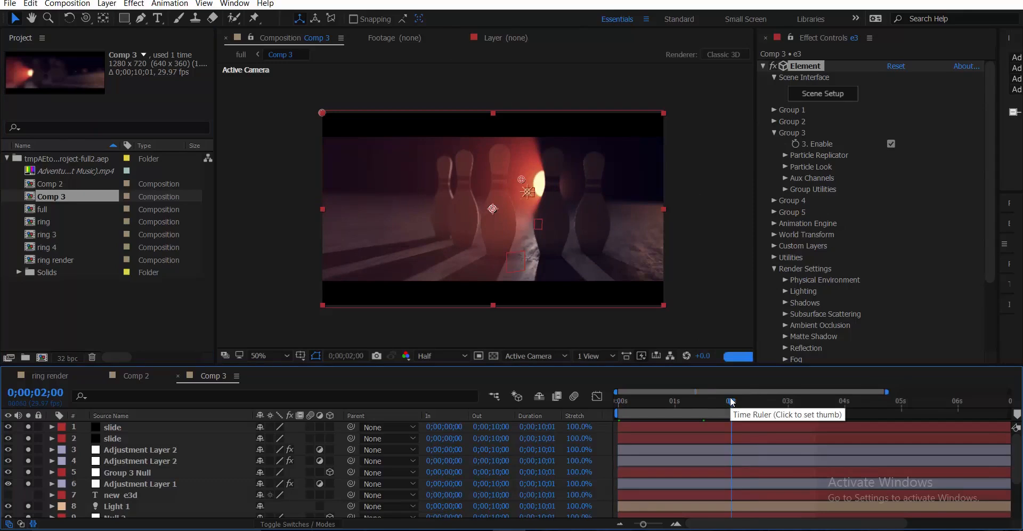
pyautogui.keyDown('alt'); pyautogui.click(69, 358); pyautogui.keyUp('alt')
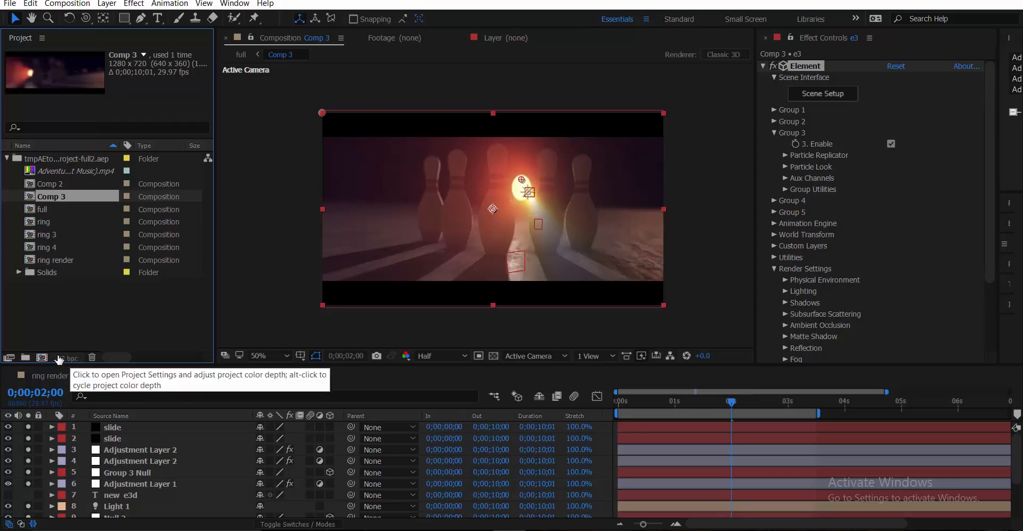
# Create a 1920 x 1080 composition named "lights" at 30 fps with a duration of 0:05:15:00.
pyautogui.click(42, 357)
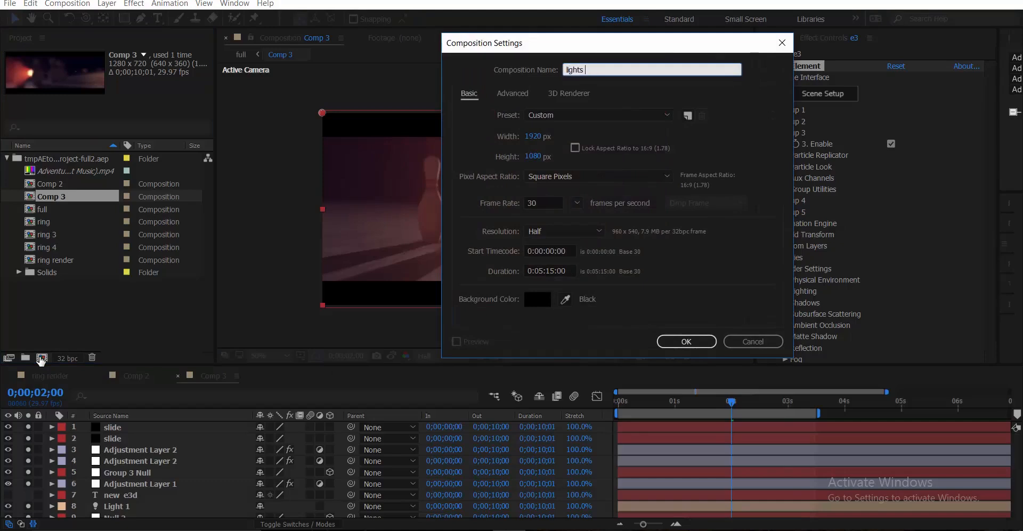
pyautogui.press('Return')
# Add a 1920 x 1080 black solid named "e3d" to the lights composition.
pyautogui.rightClick(90, 464)
pyautogui.moveTo(170, 364)
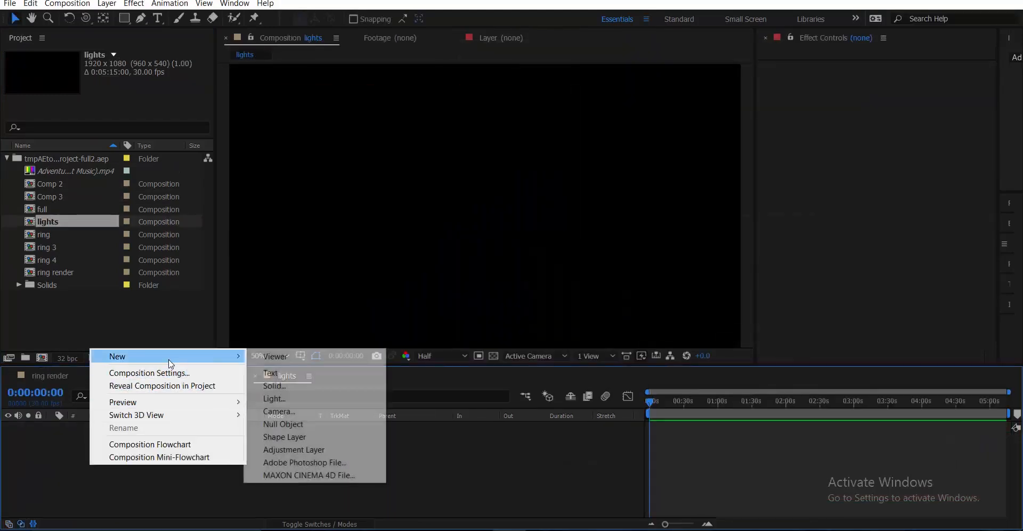
pyautogui.click(297, 385)
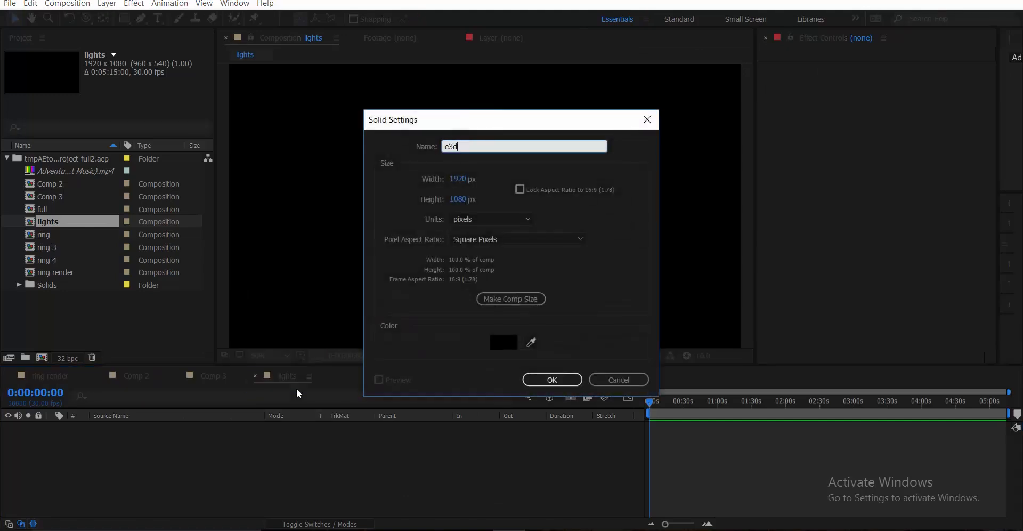
pyautogui.press('Return')
pyautogui.hotkey('ctrl', 'space')
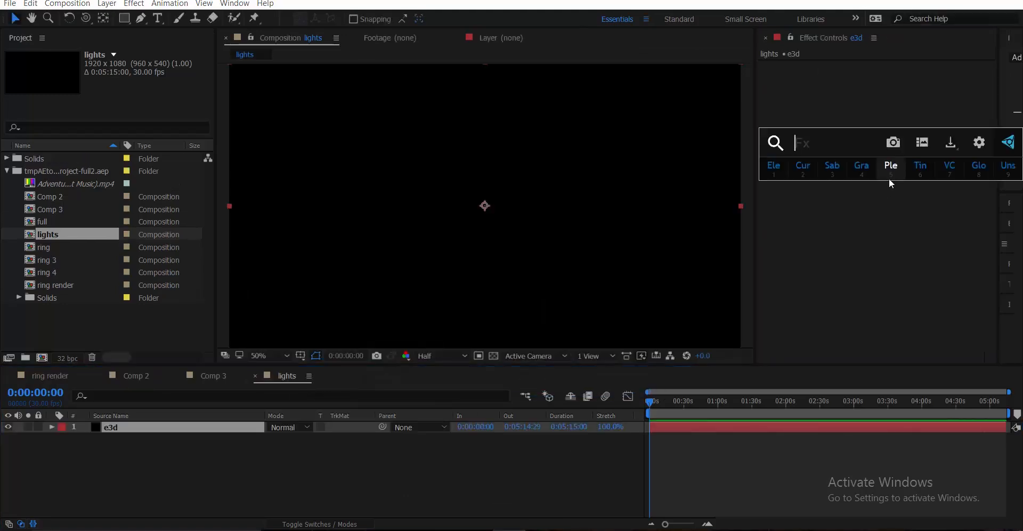
pyautogui.write('e3')
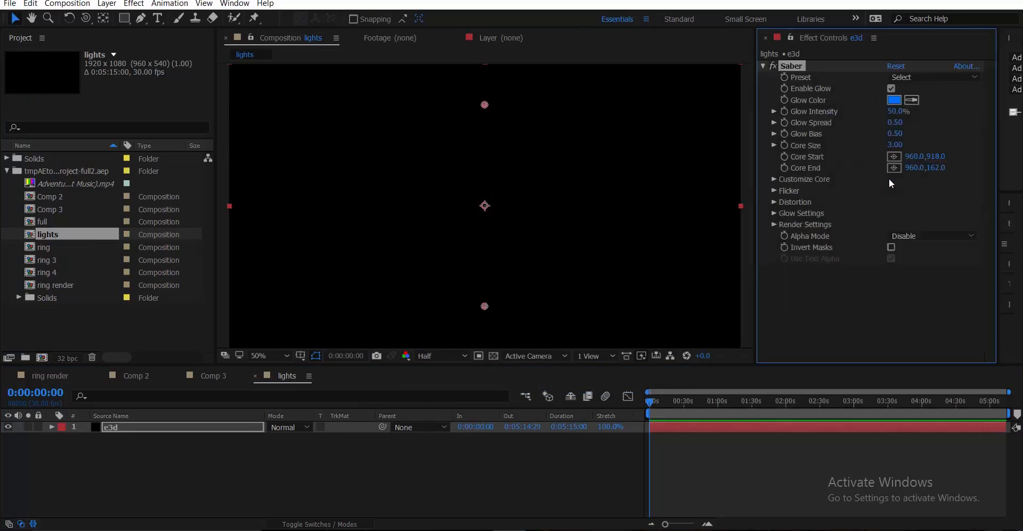
pyautogui.press('Return')
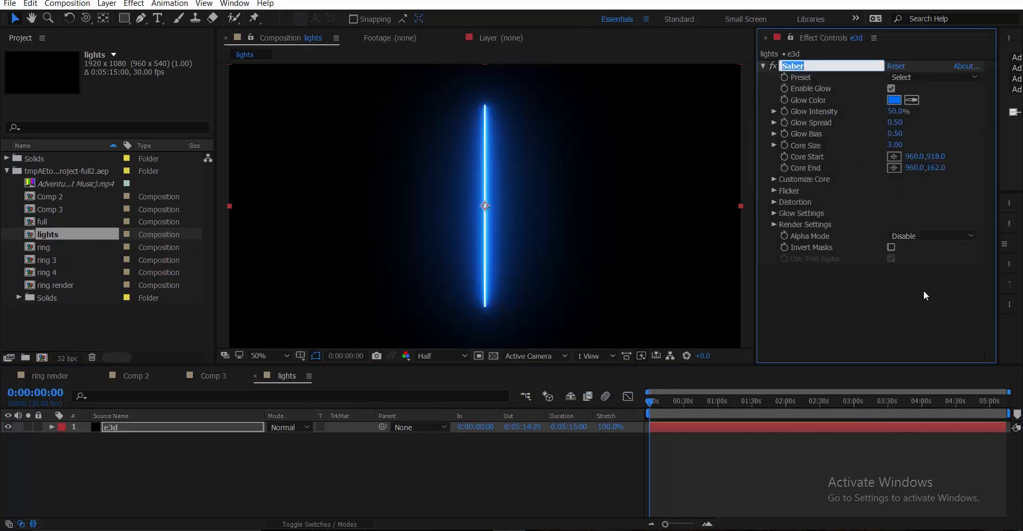
pyautogui.press('Escape')
pyautogui.click(807, 68)
pyautogui.press('Delete')
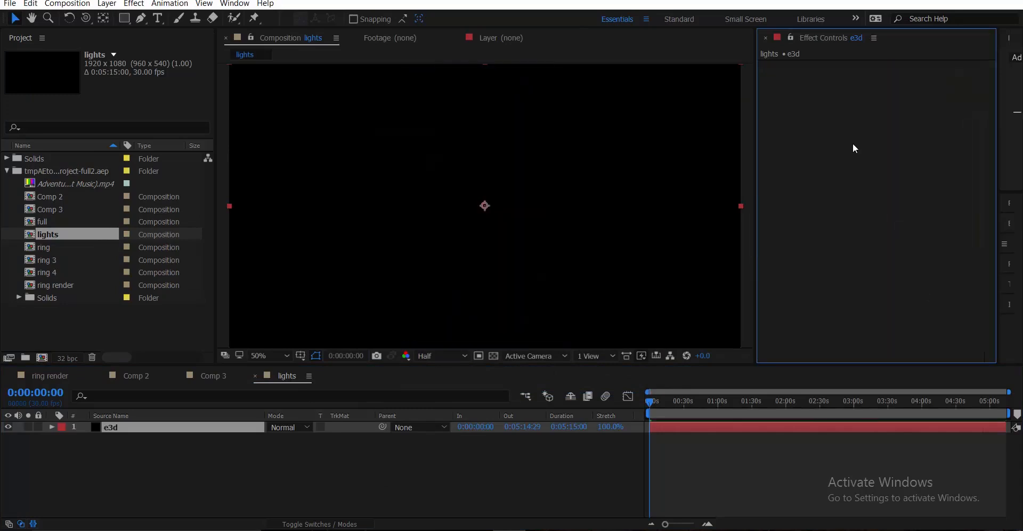
# Apply the Element effect to the e3d layer and open its Scene Setup.
pyautogui.hotkey('ctrl', 'space')
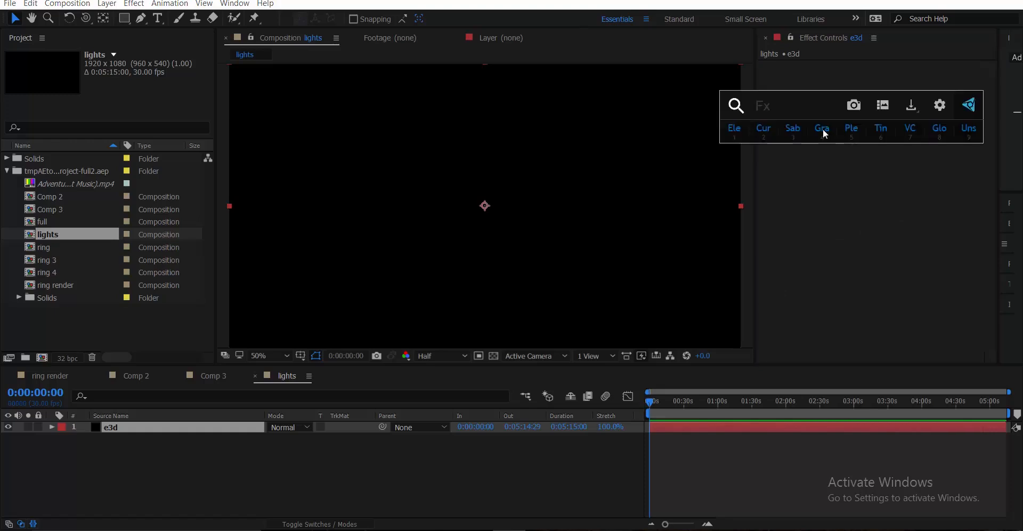
pyautogui.click(743, 133)
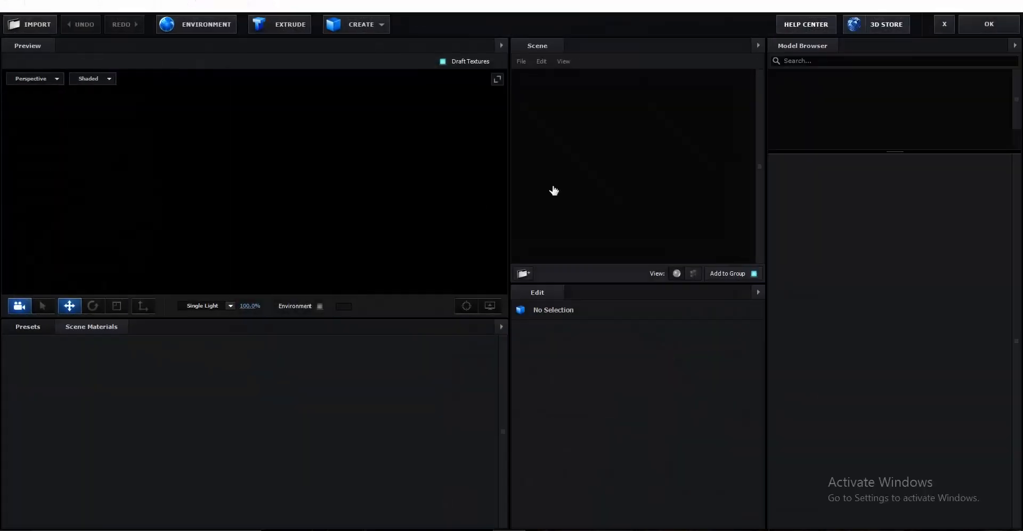
# Create a plane model and scale it up uniformly to about 1790.8% as the floor.
pyautogui.click(352, 29)
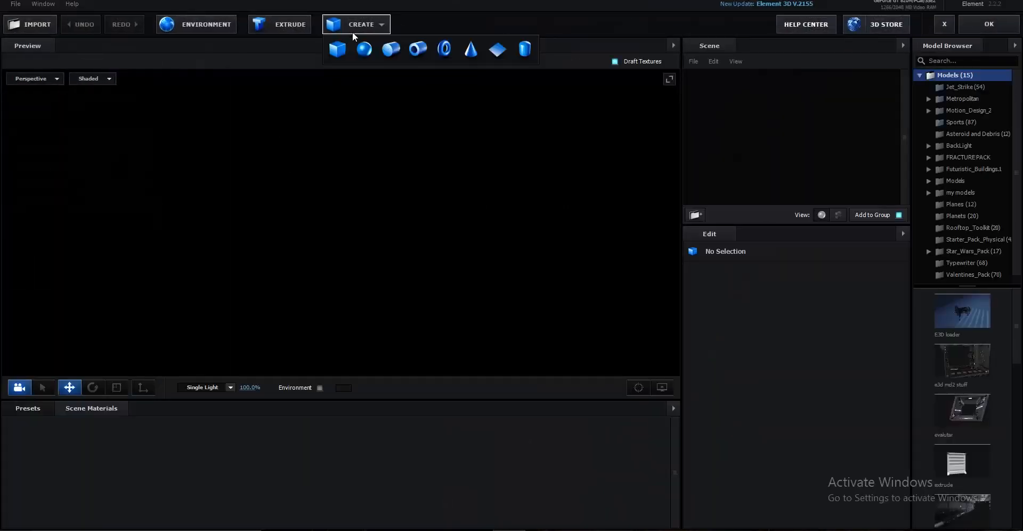
pyautogui.click(488, 58)
pyautogui.press('r')
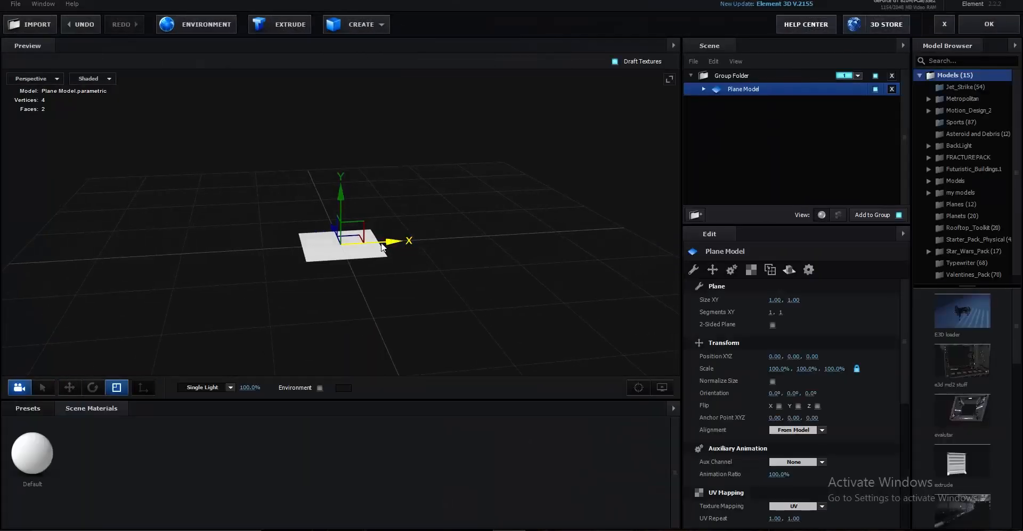
pyautogui.moveTo(343, 243); pyautogui.dragTo(407, 311)
# Browse to the Concrete materials in Pro_Shaders_2 and apply a dark cracked concrete to the plane.
pyautogui.click(49, 410)
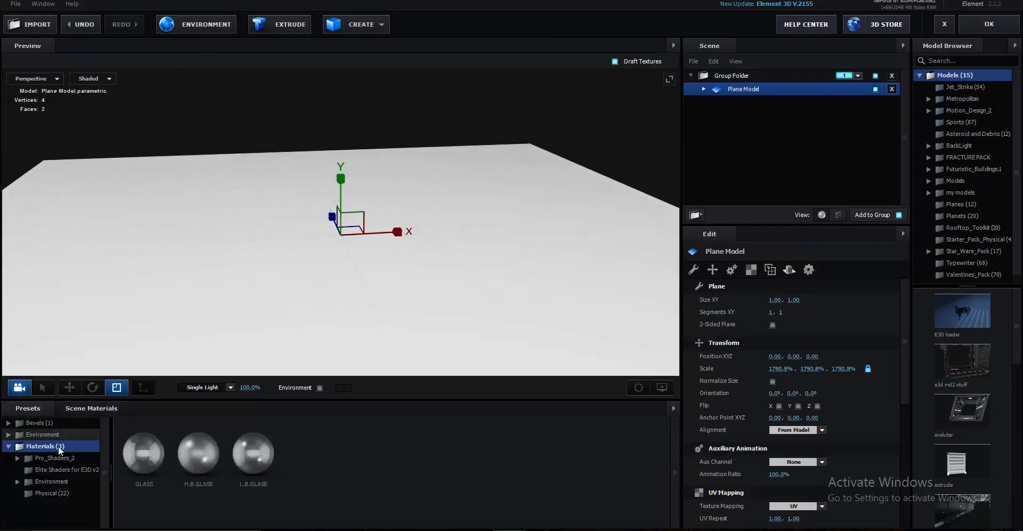
pyautogui.doubleClick(71, 457)
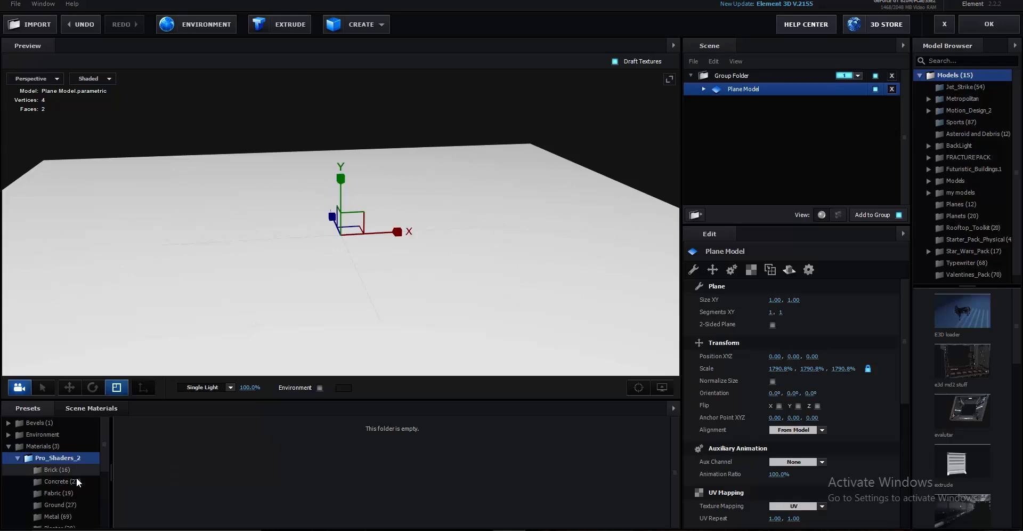
pyautogui.click(76, 479)
pyautogui.scroll(-1, 250, 477)
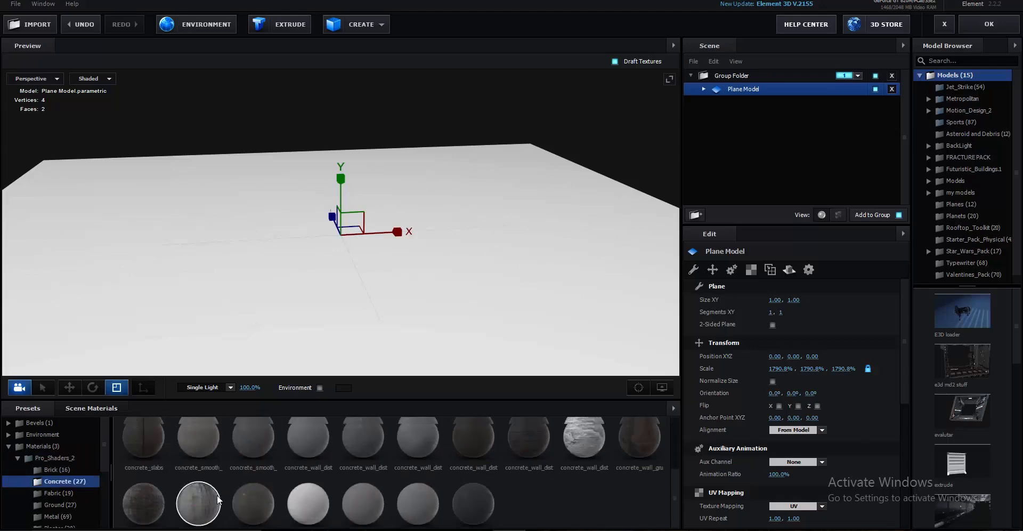
pyautogui.scroll(1, 218, 499)
pyautogui.moveTo(313, 464); pyautogui.dragTo(326, 320)
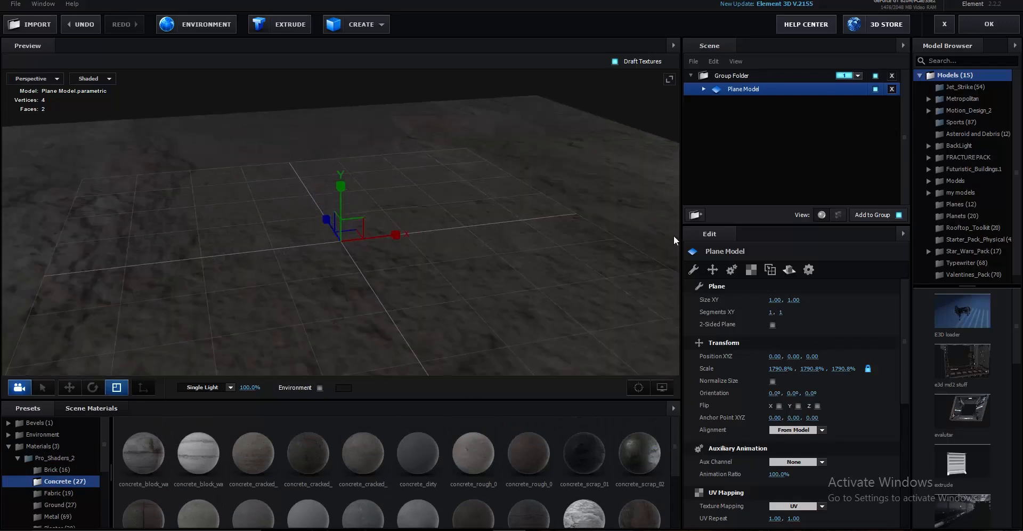
# Hide the preview grid and turn off Draft Textures to judge the plane's surface.
pyautogui.click(663, 386)
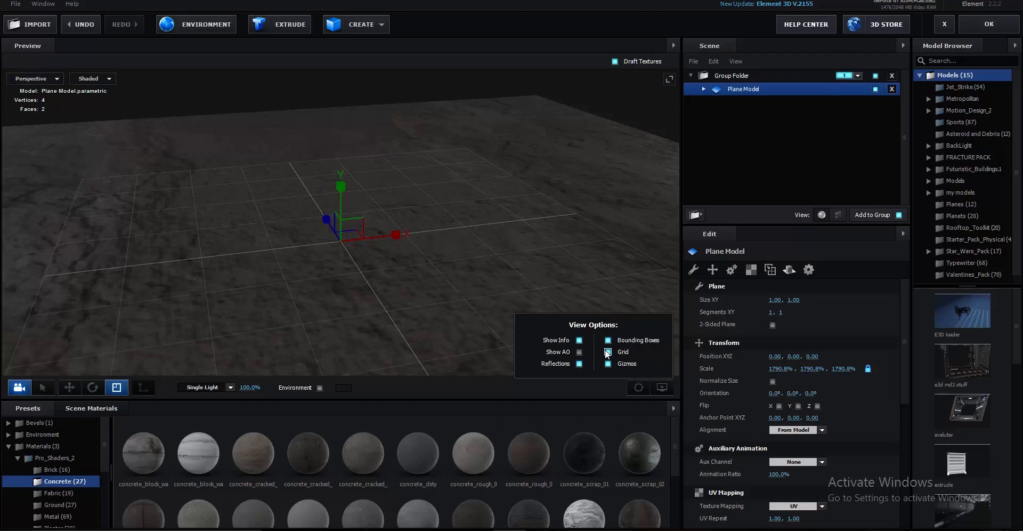
pyautogui.click(614, 62)
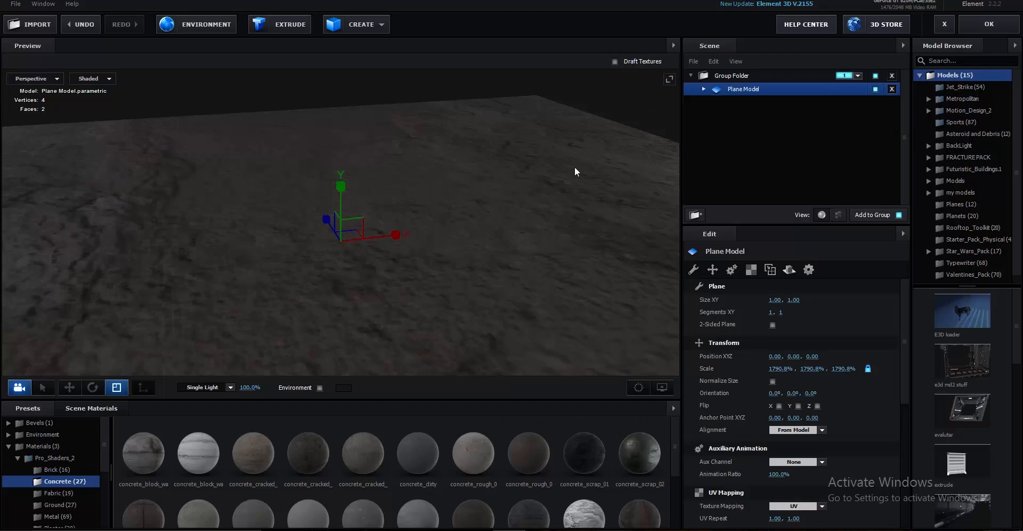
pyautogui.moveTo(569, 169); pyautogui.dragTo(462, 388)
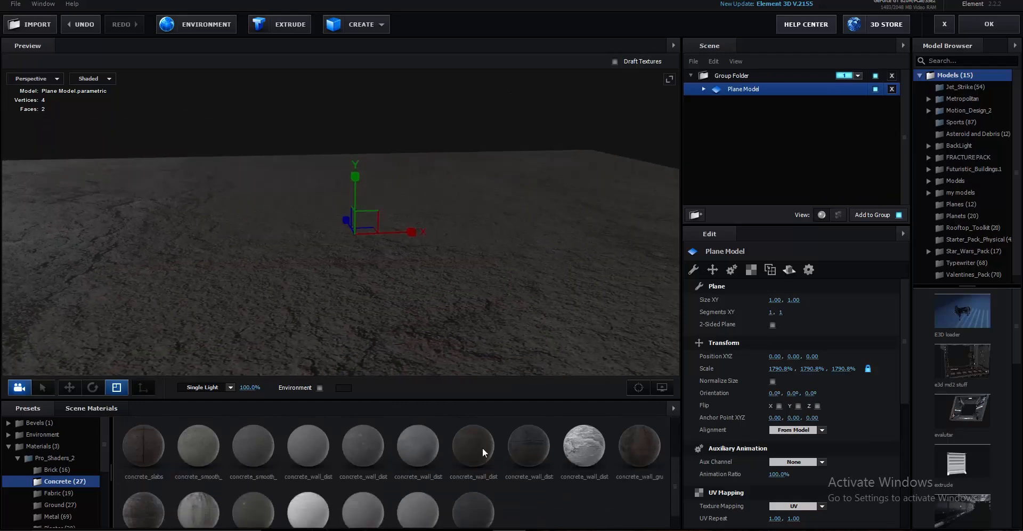
# Try several Concrete materials on the plane, including cracked concrete, concrete slabs and a grey wall concrete, and view each one.
pyautogui.moveTo(406, 263); pyautogui.dragTo(420, 289)
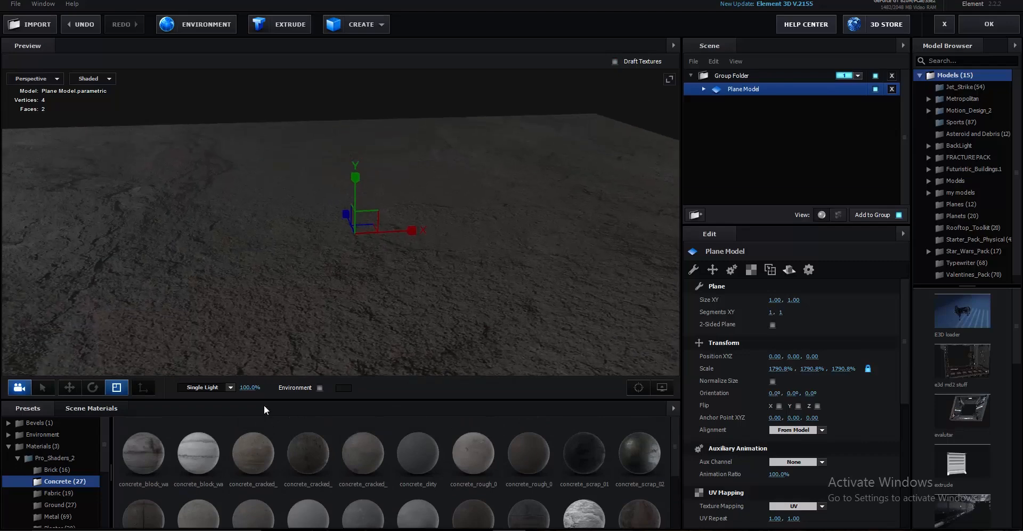
pyautogui.moveTo(237, 458); pyautogui.dragTo(282, 321)
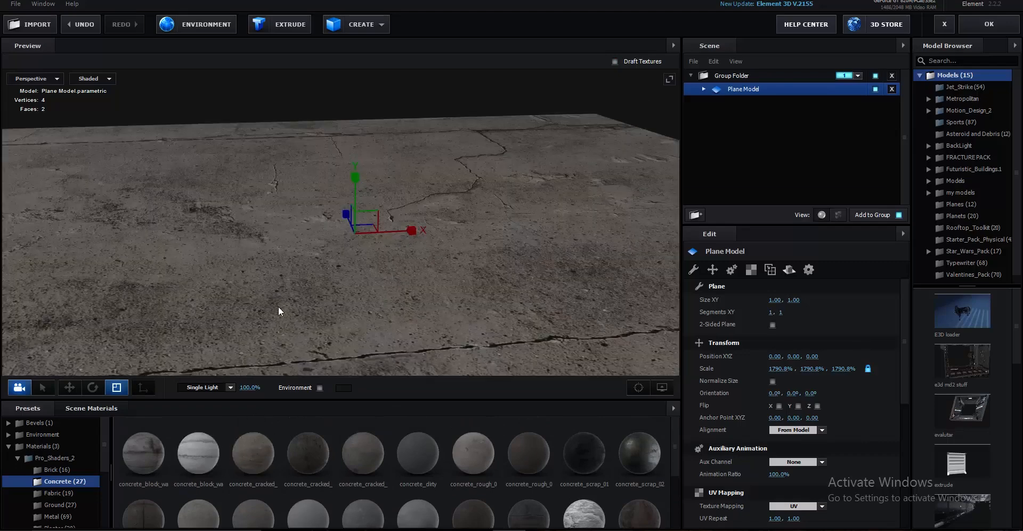
pyautogui.moveTo(388, 347); pyautogui.dragTo(365, 337)
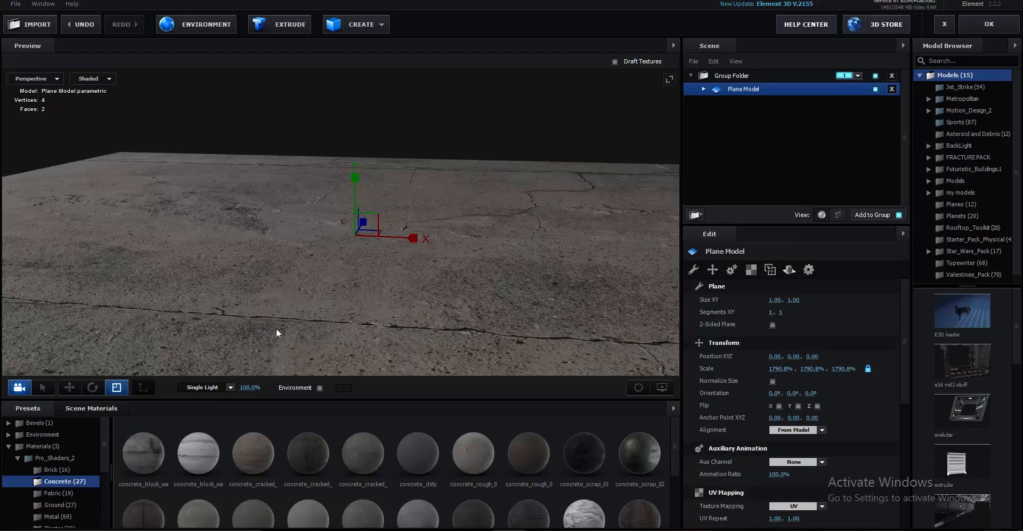
pyautogui.moveTo(271, 318); pyautogui.dragTo(266, 360)
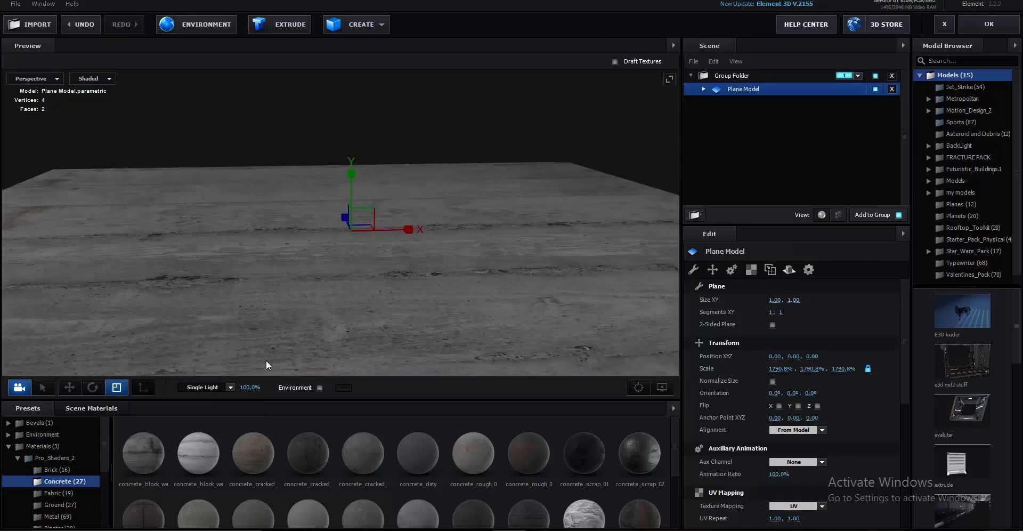
pyautogui.moveTo(140, 520); pyautogui.dragTo(308, 282)
pyautogui.scroll(-3, 245, 453)
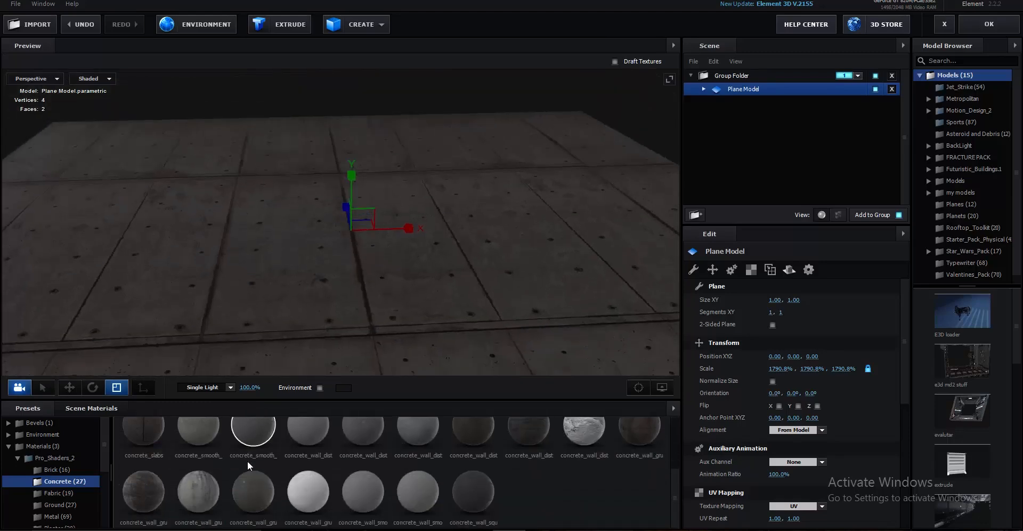
pyautogui.moveTo(250, 493); pyautogui.dragTo(266, 316)
pyautogui.moveTo(277, 327); pyautogui.dragTo(305, 334)
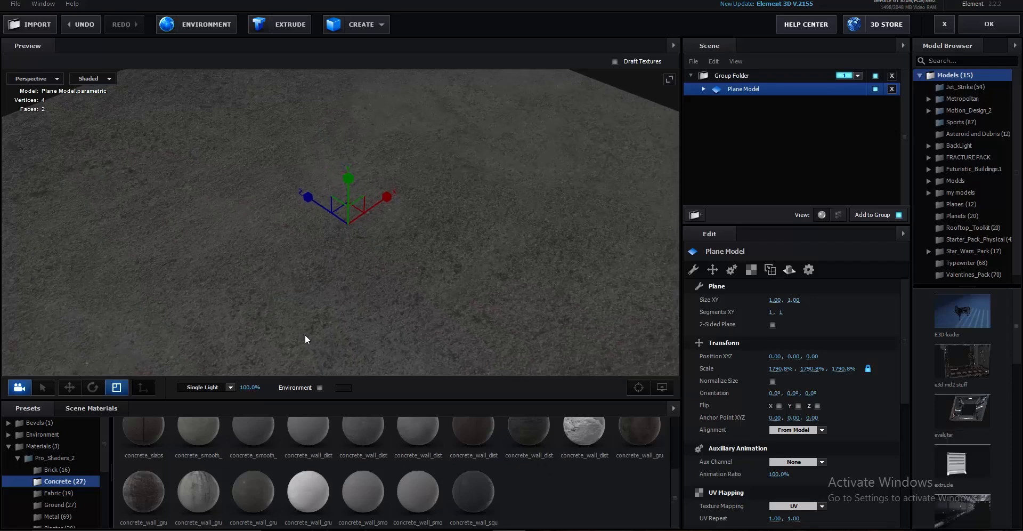
# Apply the stained reddish-brown concrete_wall_gru material to the plane and scale the plane uniformly to about 6531%.
pyautogui.scroll(1, 400, 426)
pyautogui.moveTo(640, 473)
pyautogui.mouseDown()
pyautogui.moveTo(449, 264)
pyautogui.moveTo(480, 270)
pyautogui.moveTo(448, 270)
pyautogui.moveTo(438, 256)
pyautogui.moveTo(406, 295)
pyautogui.moveTo(441, 307)
pyautogui.moveTo(419, 308)
pyautogui.mouseUp()
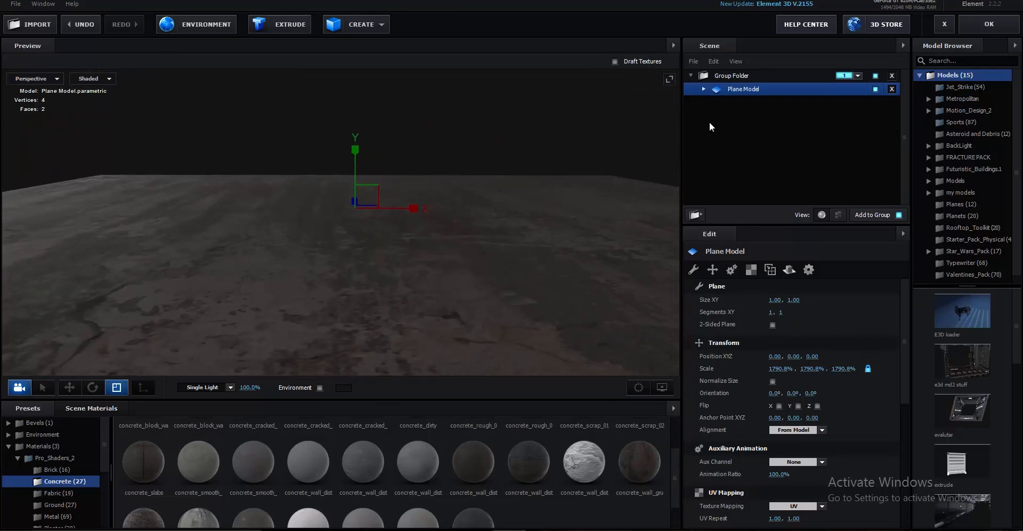
pyautogui.scroll(-5, 533, 271)
pyautogui.moveTo(525, 270); pyautogui.dragTo(523, 308)
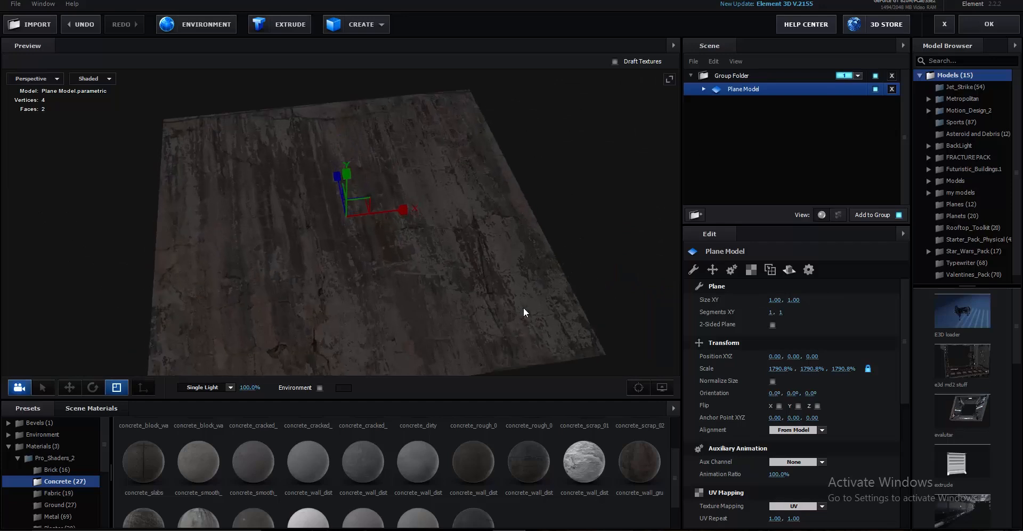
pyautogui.moveTo(344, 213); pyautogui.dragTo(563, 230)
pyautogui.scroll(-8, 497, 258)
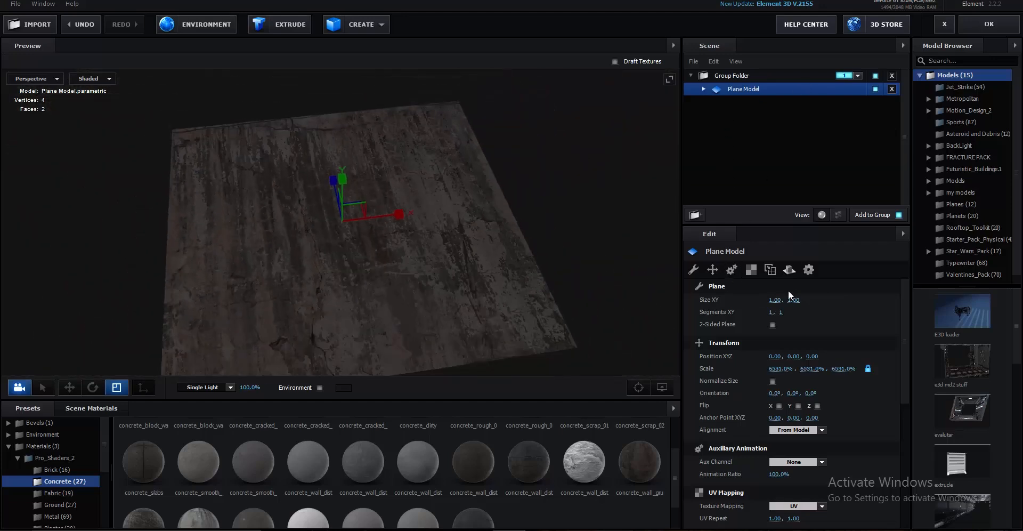
# Try a UV Repeat X value of 2 for the plane's texture, and set it to 5.
pyautogui.click(752, 270)
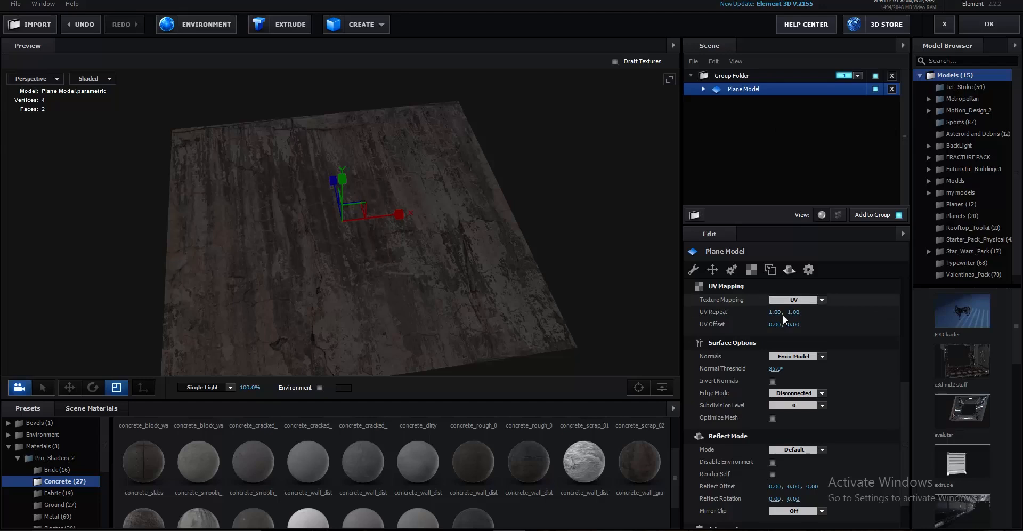
pyautogui.click(781, 313)
pyautogui.write('2')
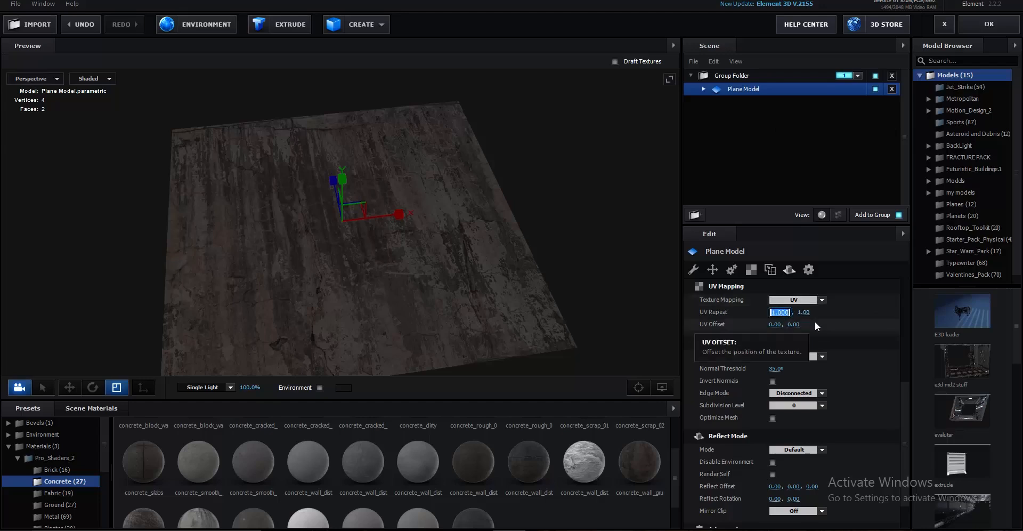
pyautogui.press('Return')
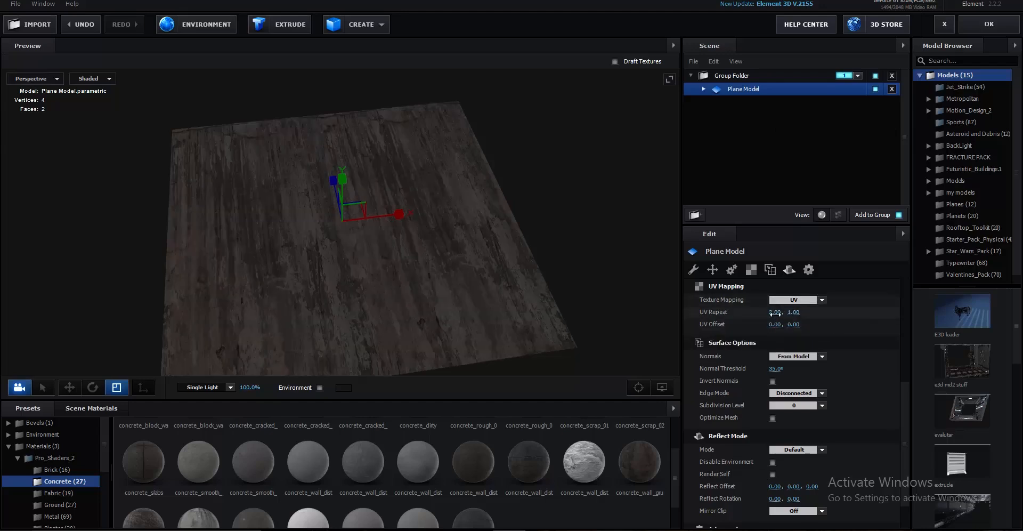
pyautogui.click(775, 313)
pyautogui.write('5')
pyautogui.press('Return')
# Set the plane's UV Repeat Y to 4 and view the tiled texture from a low angle.
pyautogui.scroll(5, 511, 286)
pyautogui.scroll(5, 839, 298)
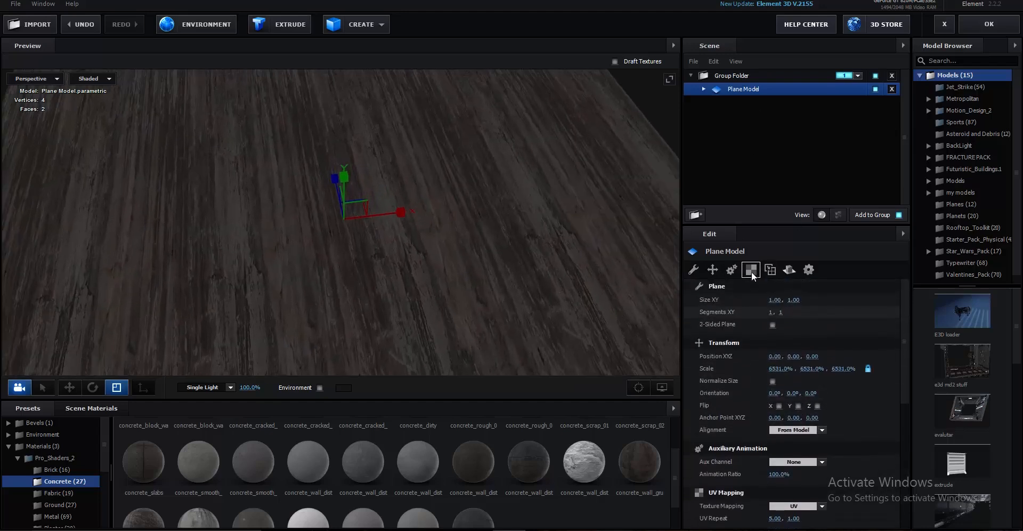
pyautogui.click(752, 270)
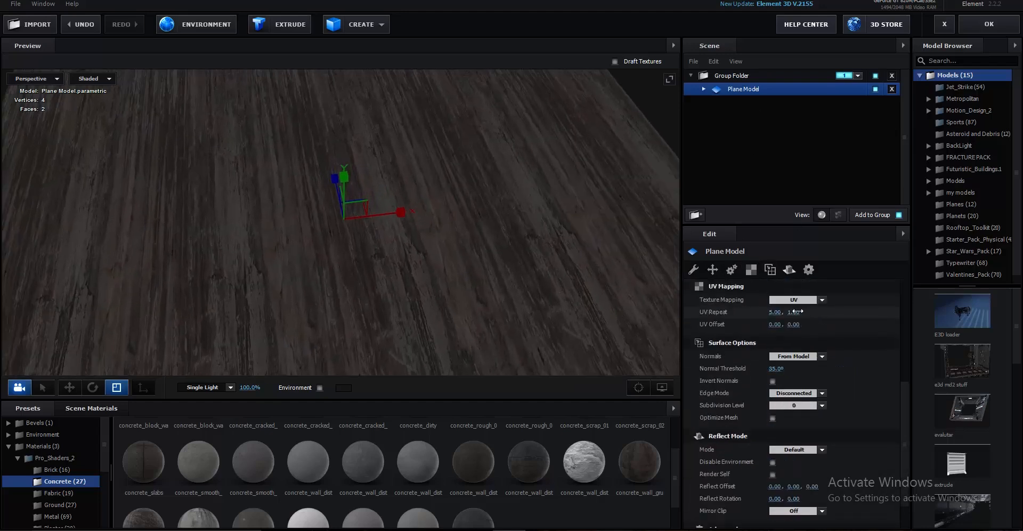
pyautogui.click(793, 311)
pyautogui.write('4')
pyautogui.press('Return')
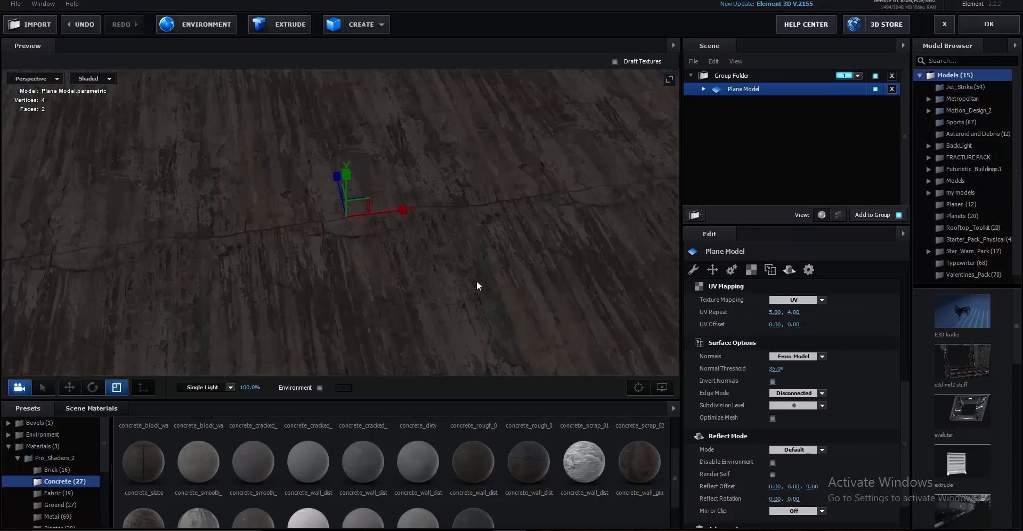
pyautogui.moveTo(476, 280)
pyautogui.mouseDown()
pyautogui.moveTo(504, 291)
pyautogui.moveTo(507, 259)
pyautogui.moveTo(486, 270)
pyautogui.moveTo(526, 267)
pyautogui.moveTo(474, 262)
pyautogui.moveTo(480, 282)
pyautogui.mouseUp()
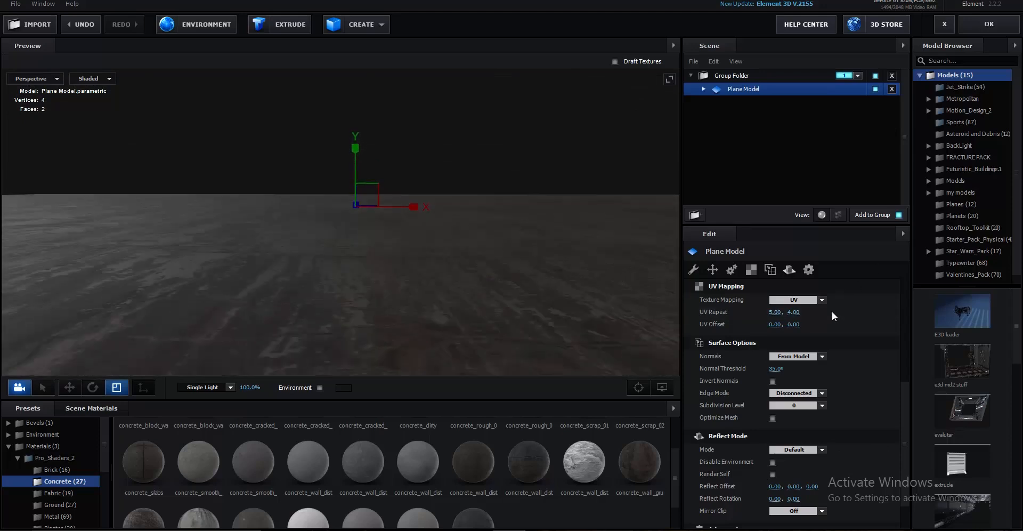
# Enable the 2-Sided Plane option for the floor plane and view its surface.
pyautogui.scroll(5, 832, 313)
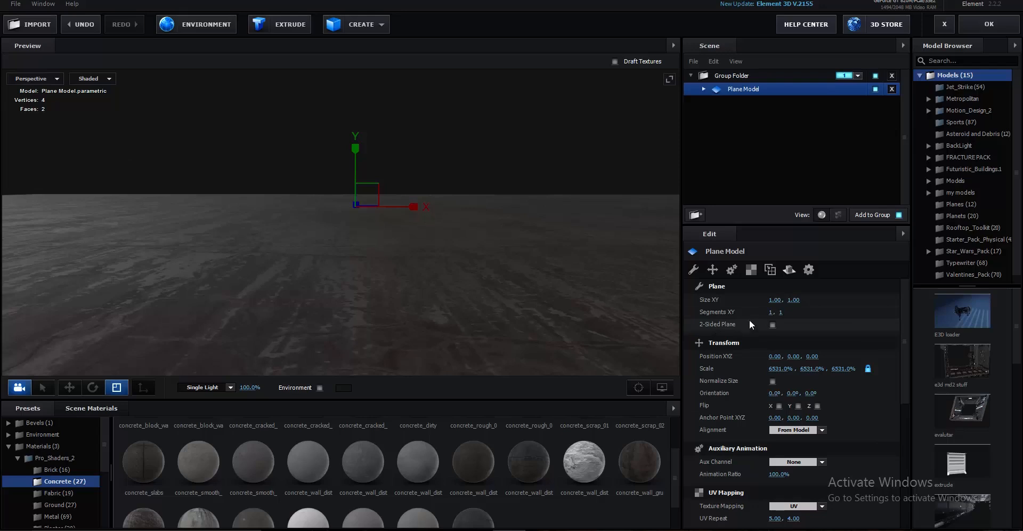
pyautogui.moveTo(403, 284); pyautogui.dragTo(475, 271)
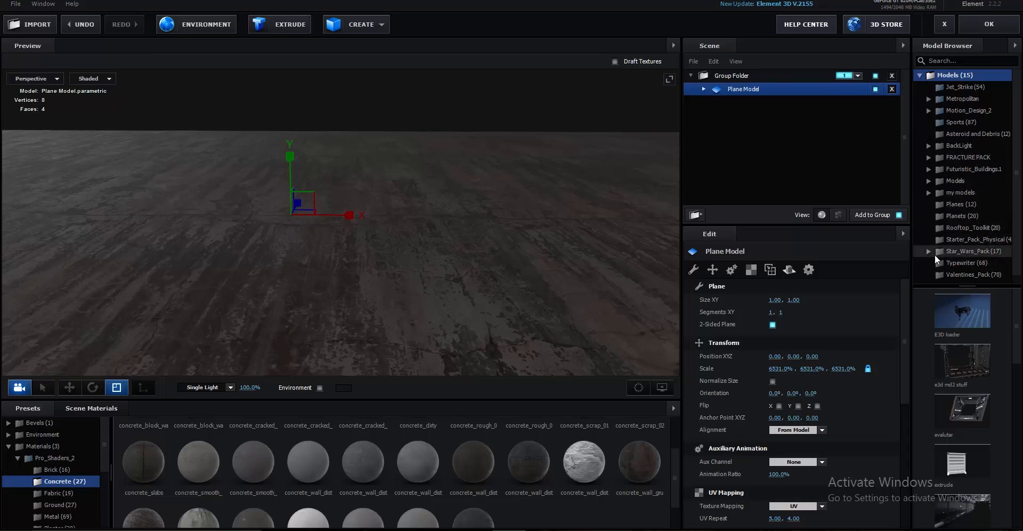
# Search the model library for "sport" and add the bowling_pin model from the Sports pack to the scene.
pyautogui.scroll(-1, 954, 251)
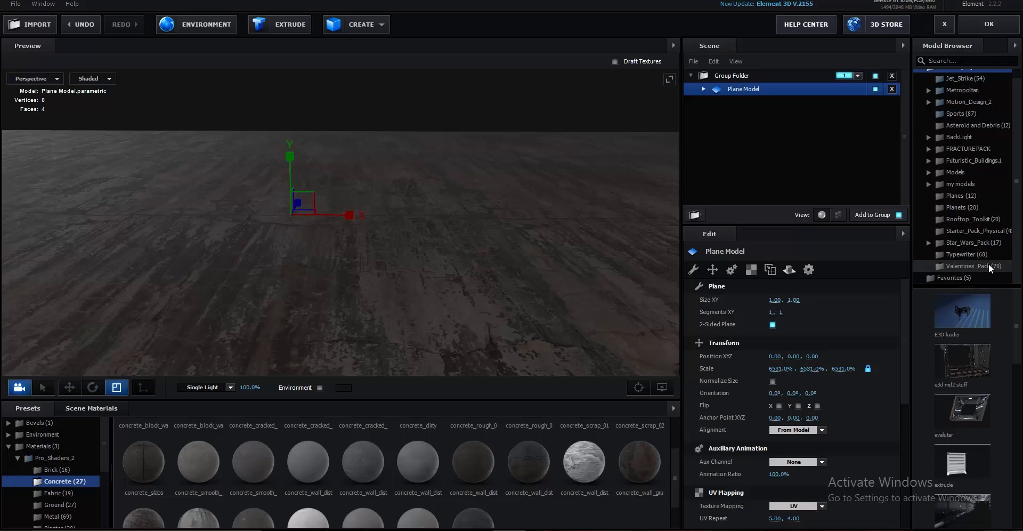
pyautogui.click(975, 231)
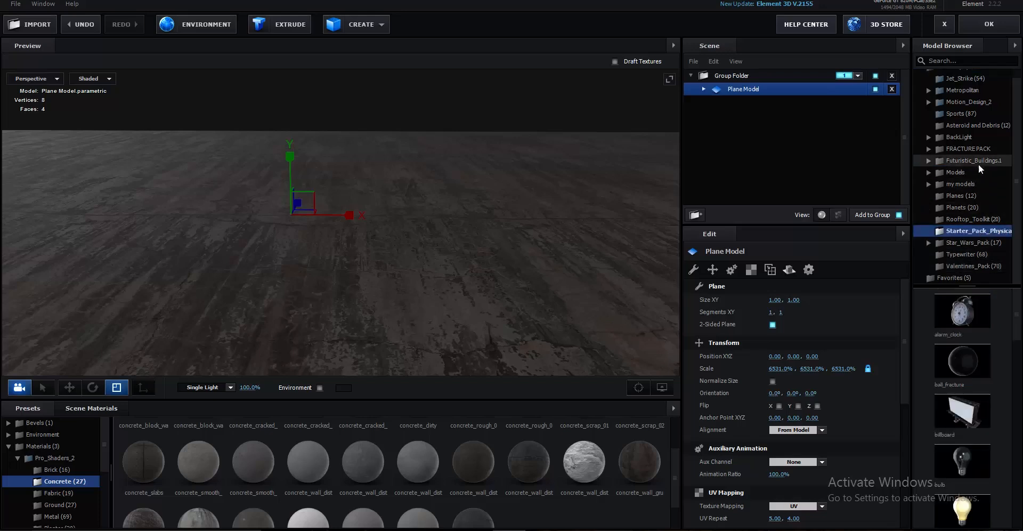
pyautogui.doubleClick(965, 172)
pyautogui.click(966, 56)
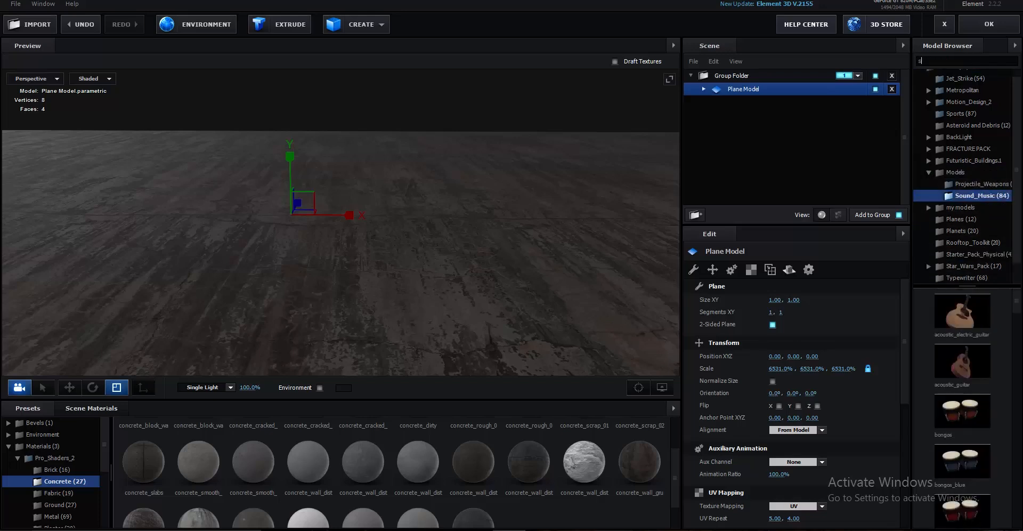
pyautogui.write('sport')
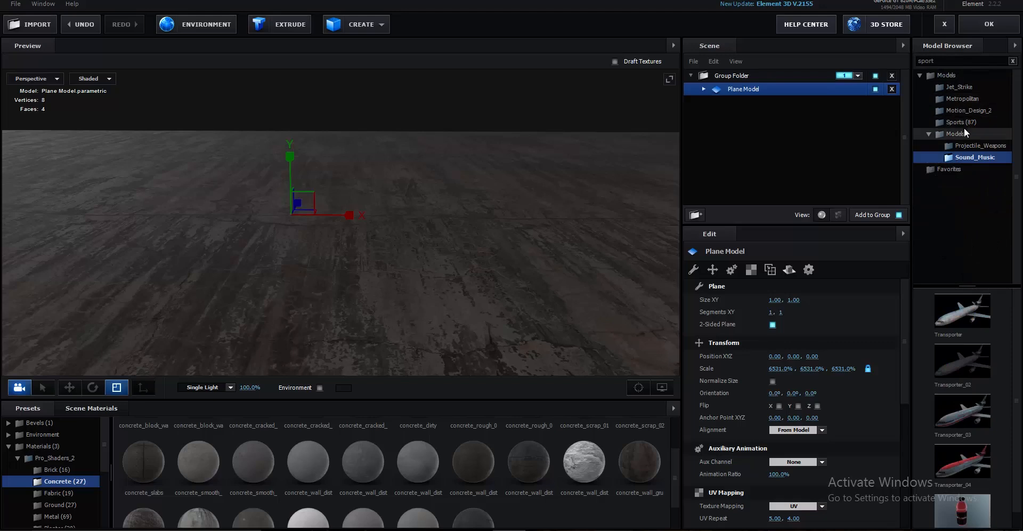
pyautogui.click(976, 121)
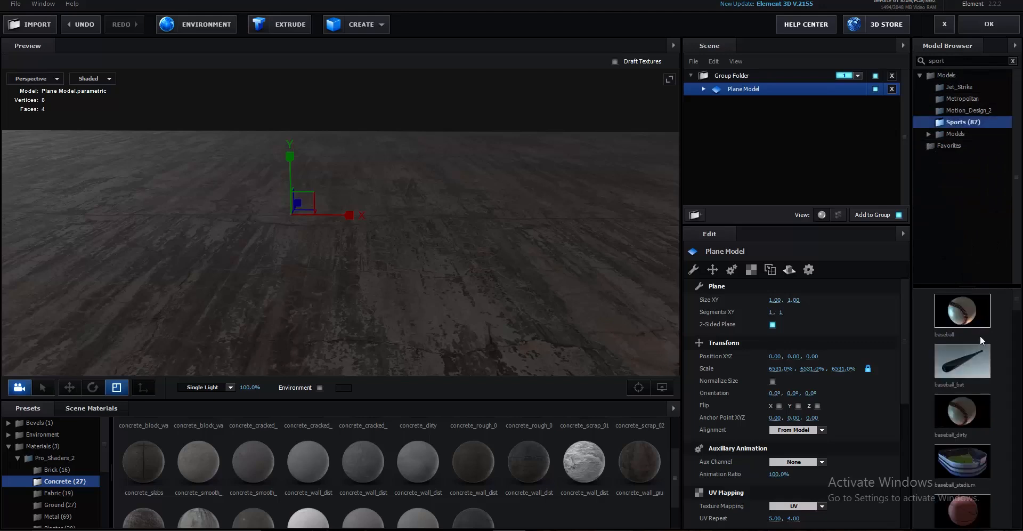
pyautogui.scroll(-5, 980, 336)
pyautogui.scroll(1, 980, 337)
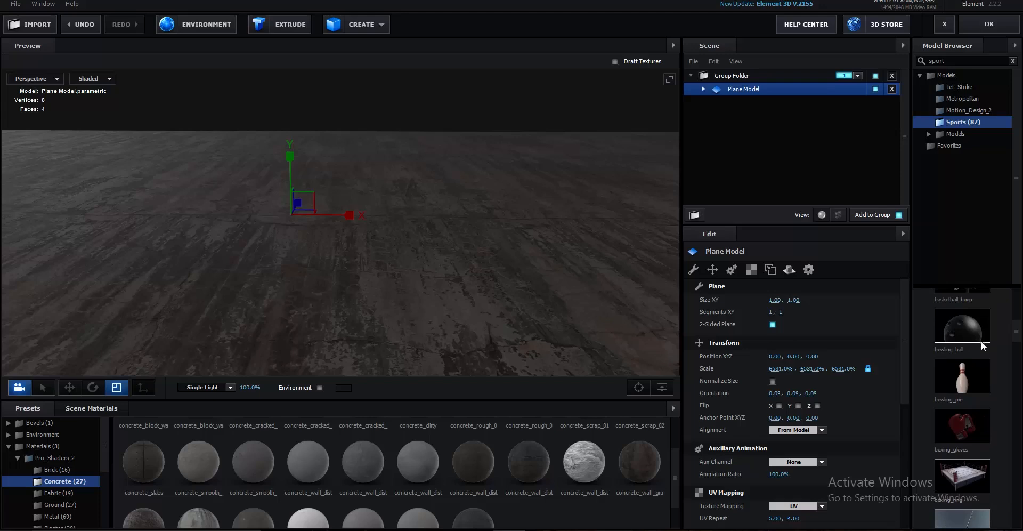
pyautogui.click(979, 372)
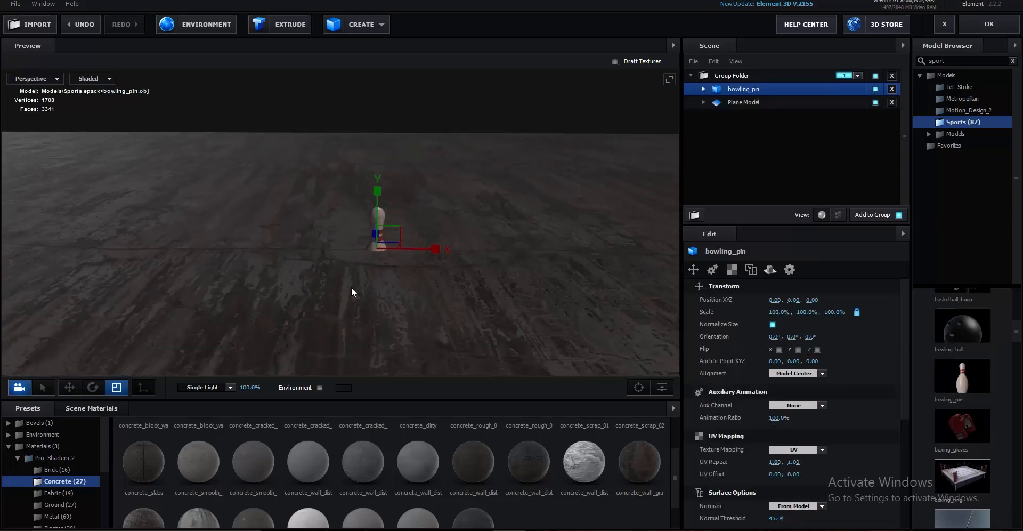
# Raise the bowling pin to a Y position of about 1.01 so that it stands on the floor plane.
pyautogui.press('w')
pyautogui.moveTo(379, 203); pyautogui.dragTo(392, 161)
pyautogui.moveTo(451, 318); pyautogui.dragTo(430, 285)
pyautogui.moveTo(409, 147); pyautogui.dragTo(414, 145)
pyautogui.scroll(-4, 367, 229)
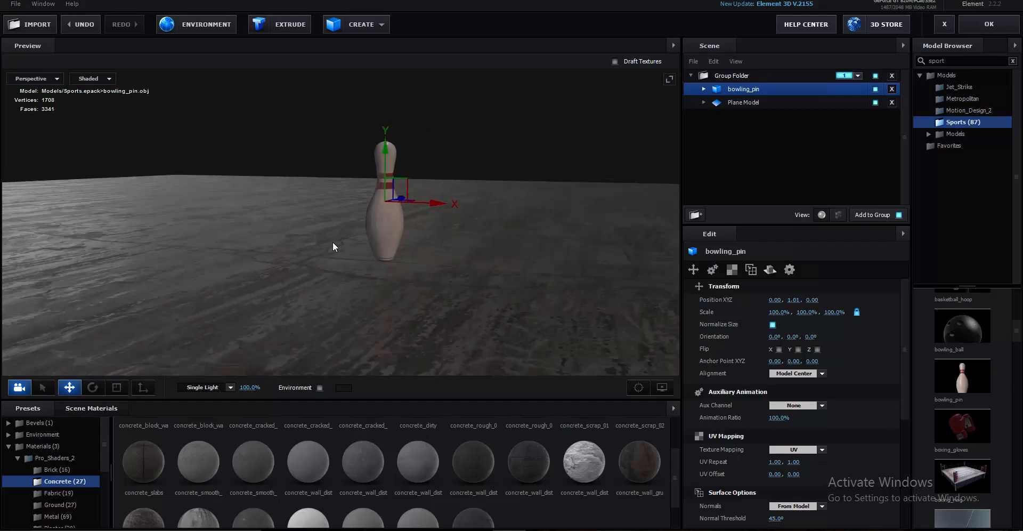
pyautogui.moveTo(333, 241); pyautogui.dragTo(356, 253)
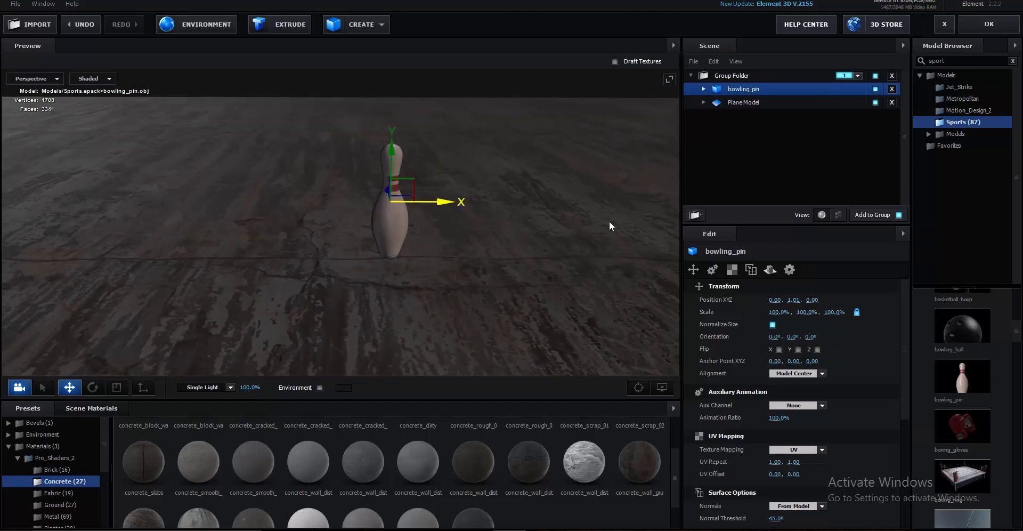
# Try the Spherical reflect mode on the bowling pin and return it to Default.
pyautogui.click(771, 269)
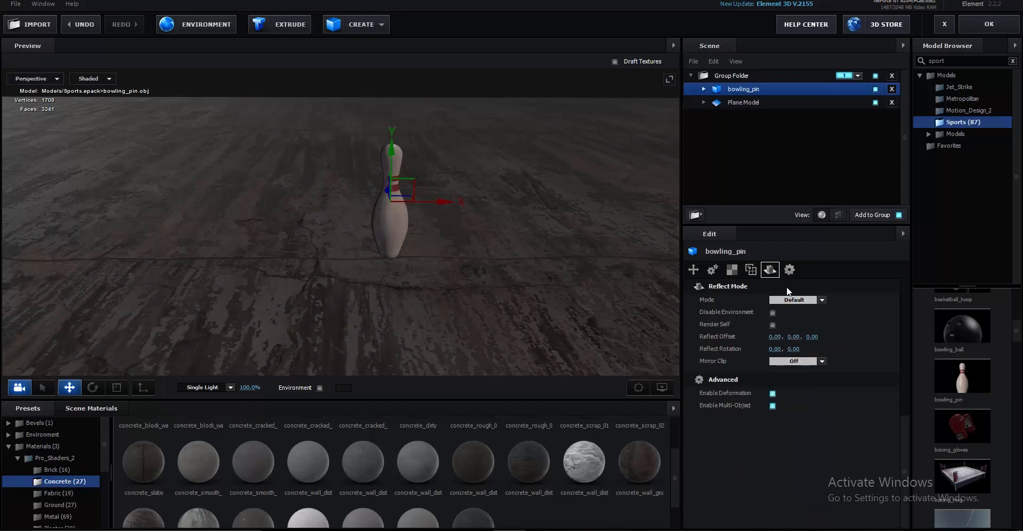
pyautogui.click(798, 301)
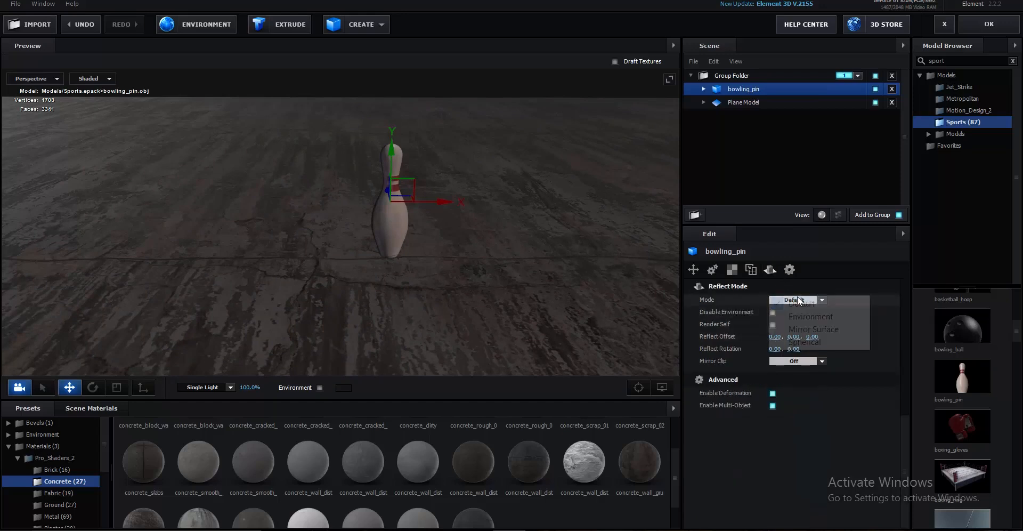
pyautogui.click(807, 343)
pyautogui.scroll(4, 485, 243)
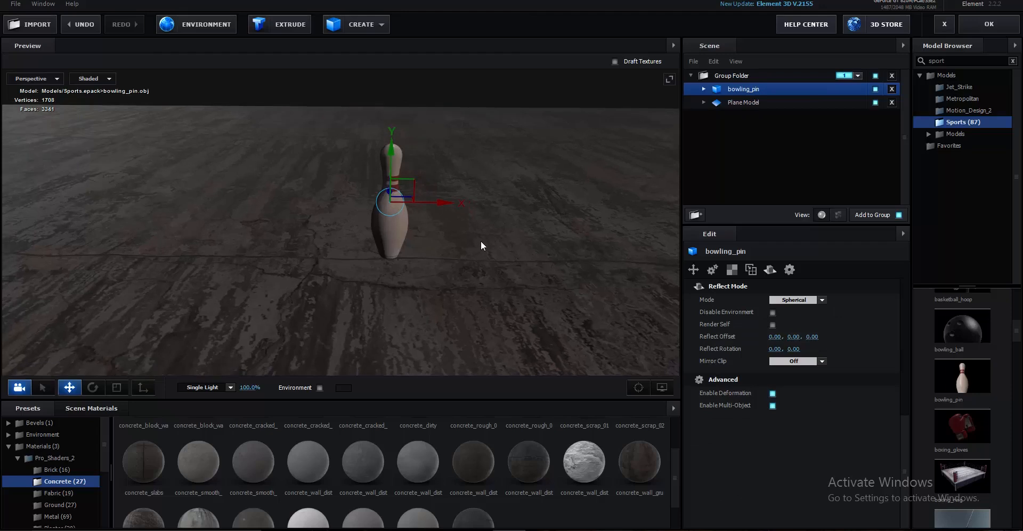
pyautogui.click(811, 301)
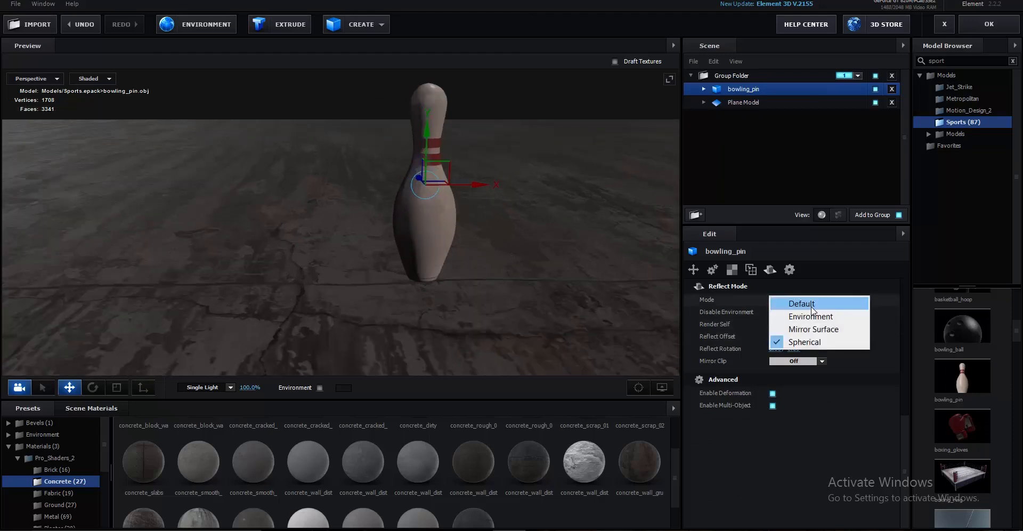
pyautogui.click(812, 304)
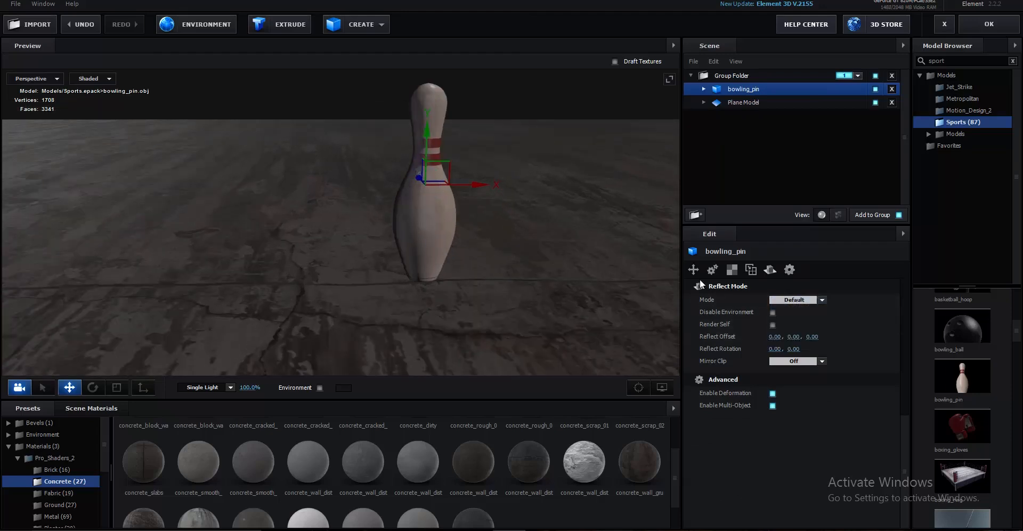
# Switch the bowling_pin material to Physical Shader and set its Glossiness texture amount to 41%.
pyautogui.scroll(5, 528, 219)
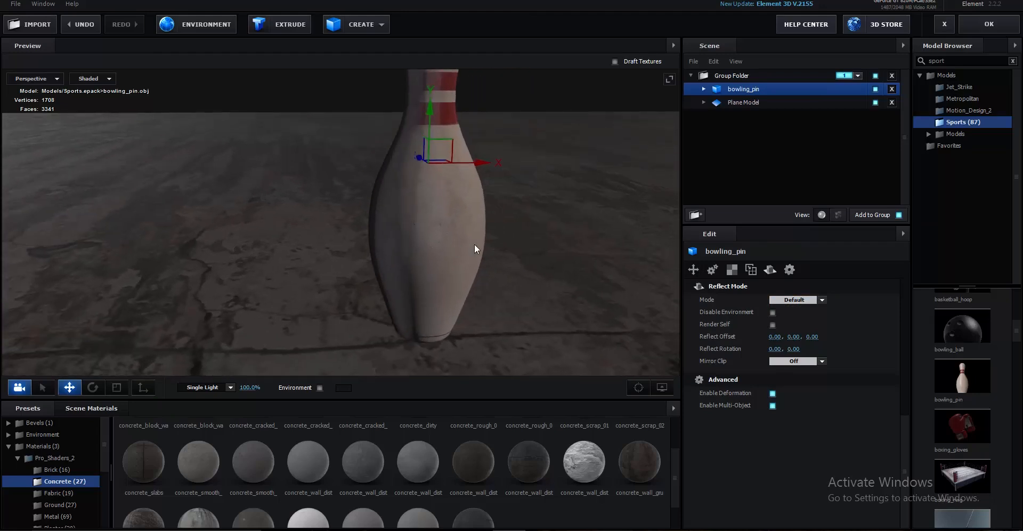
pyautogui.click(704, 89)
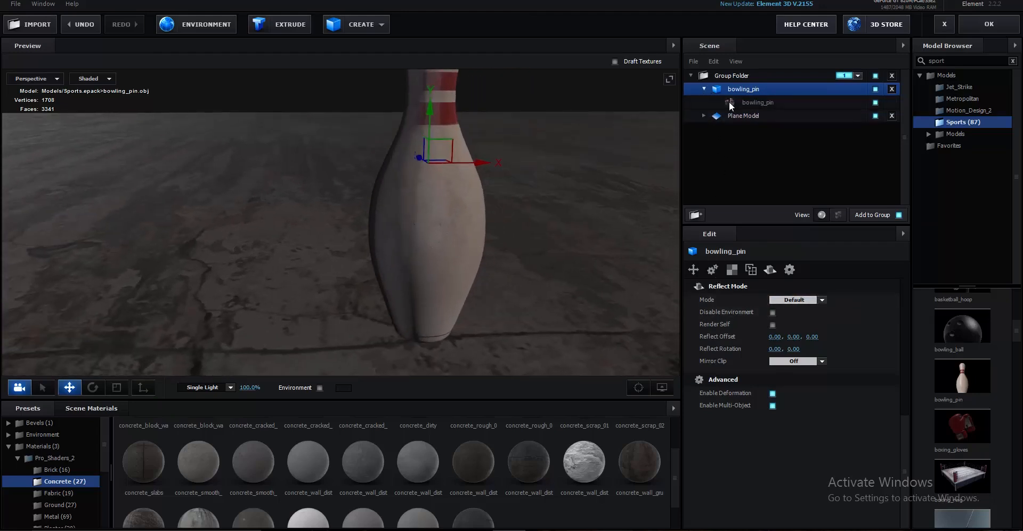
pyautogui.click(733, 102)
pyautogui.click(775, 302)
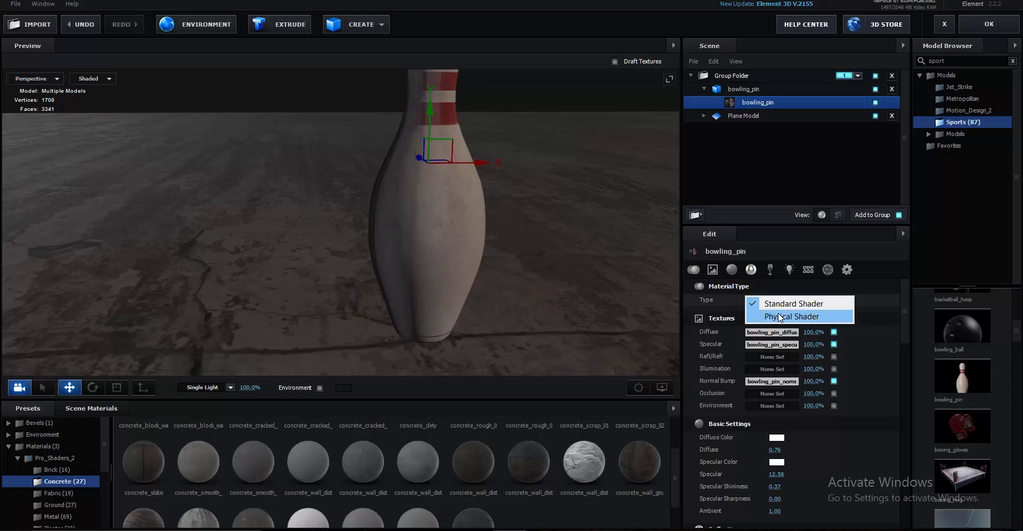
pyautogui.click(778, 314)
pyautogui.scroll(-3, 640, 304)
pyautogui.moveTo(608, 286); pyautogui.dragTo(562, 280)
pyautogui.moveTo(814, 346); pyautogui.dragTo(785, 345)
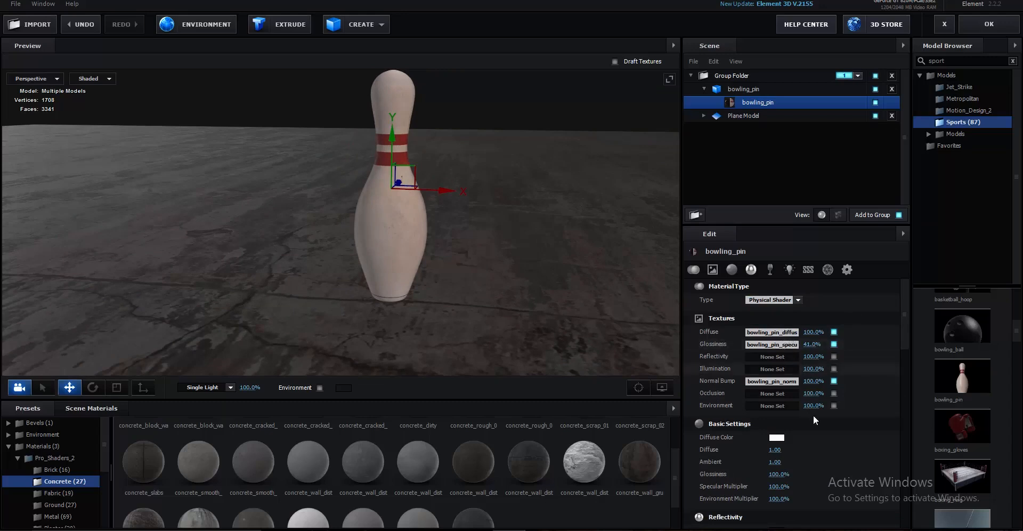
# Set the bowling_pin material's Glossiness in the basic settings to 82% and check the pin from farther away.
pyautogui.scroll(-3, 813, 418)
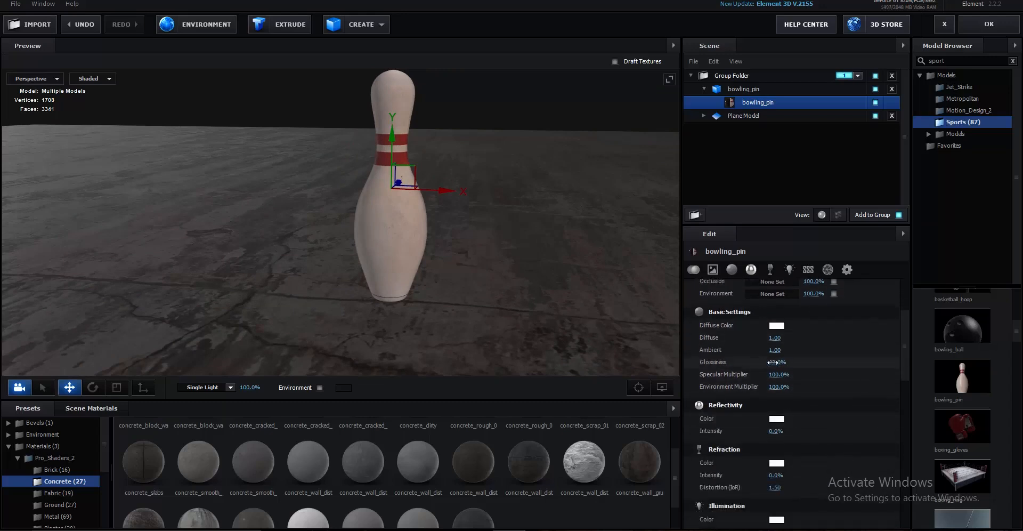
pyautogui.moveTo(778, 431); pyautogui.dragTo(753, 449)
pyautogui.scroll(-5, 462, 321)
pyautogui.moveTo(461, 320); pyautogui.dragTo(440, 249)
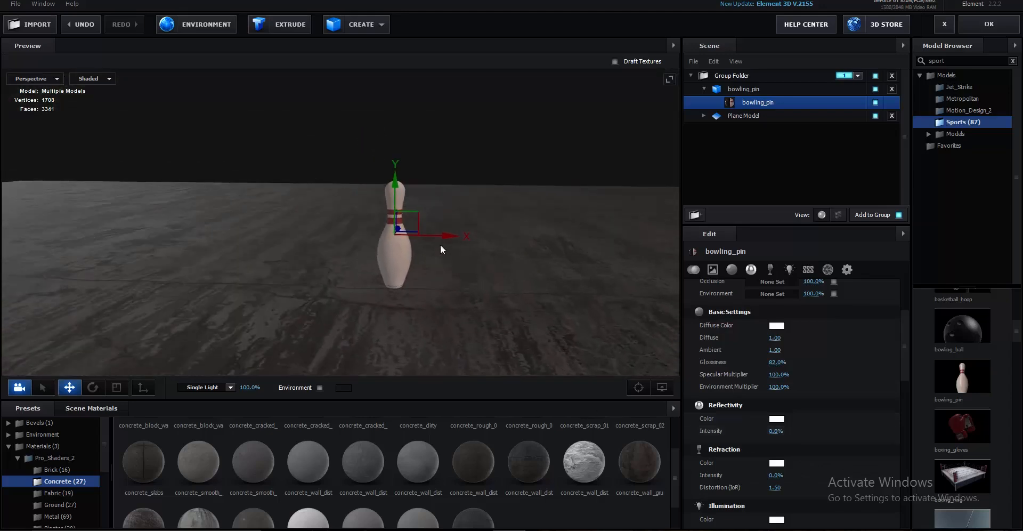
# Enable Optimize Mesh in the surface options of the bowling_pin model.
pyautogui.click(754, 88)
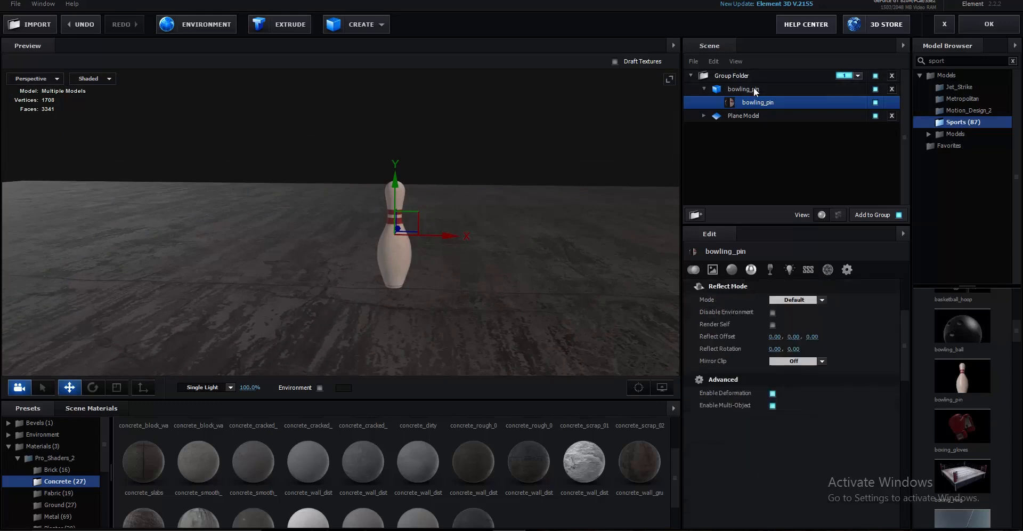
pyautogui.click(704, 89)
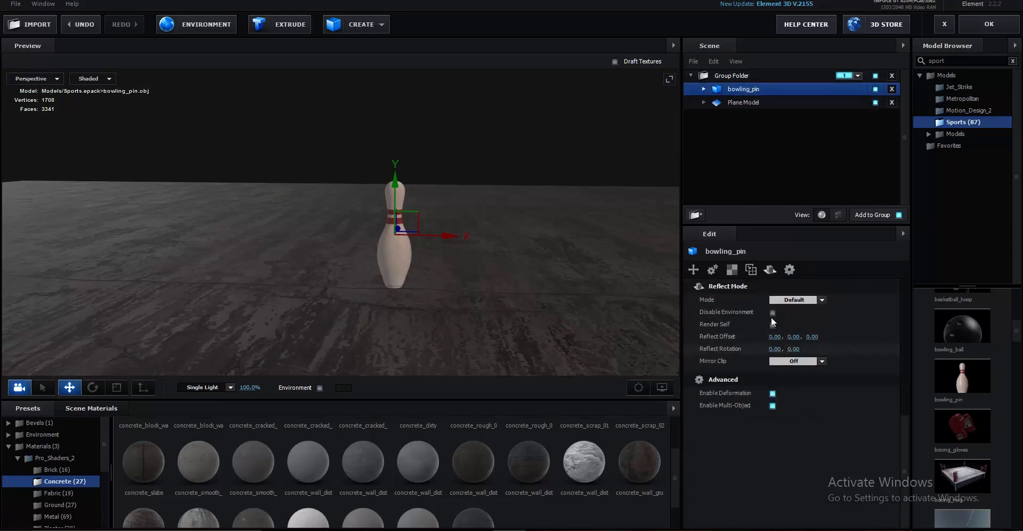
pyautogui.scroll(5, 771, 317)
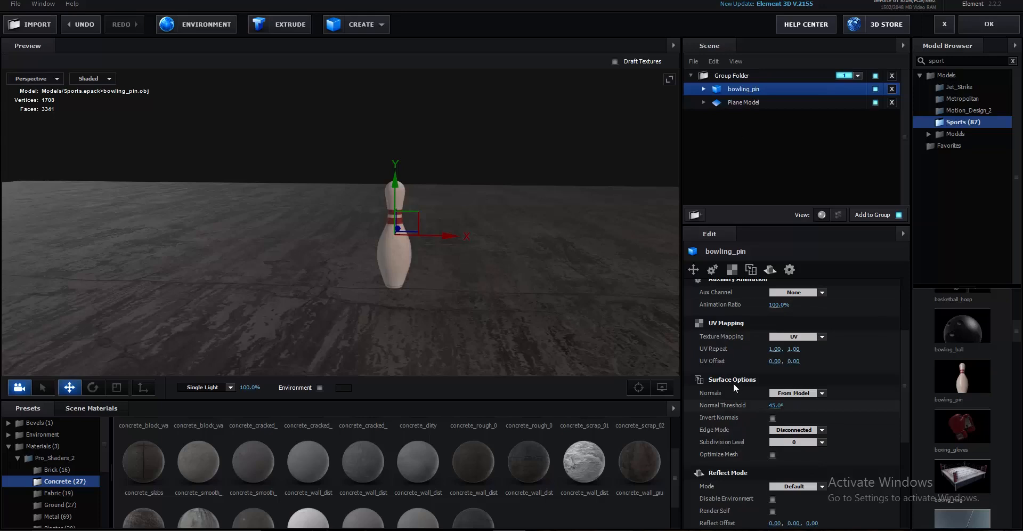
pyautogui.click(773, 455)
# Duplicate the bowling pin three times and place the copies beside the original, stepping backwards to either side.
pyautogui.hotkey('ctrl', 'd')
pyautogui.moveTo(442, 234); pyautogui.dragTo(332, 269)
pyautogui.moveTo(401, 228); pyautogui.dragTo(590, 340)
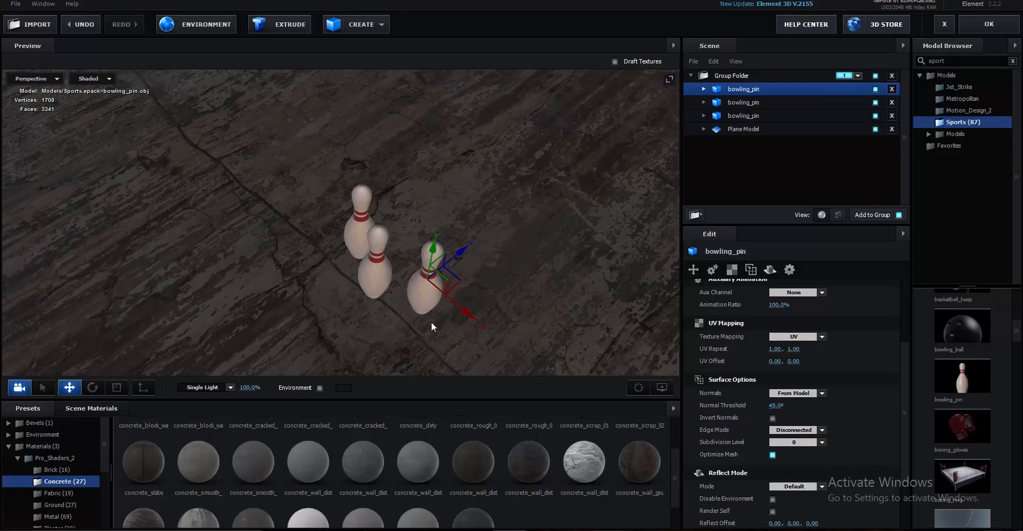
pyautogui.moveTo(431, 323); pyautogui.dragTo(452, 288)
pyautogui.moveTo(496, 228); pyautogui.dragTo(542, 233)
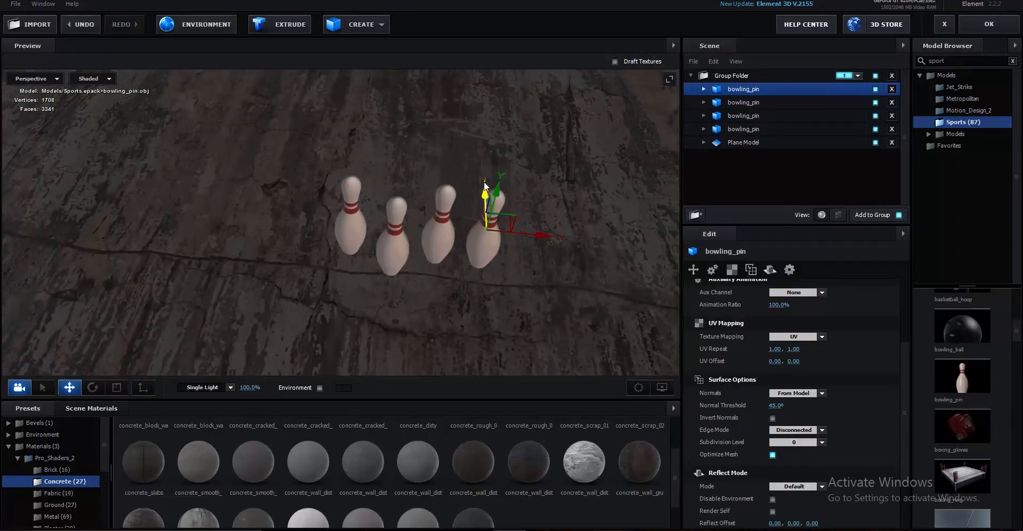
pyautogui.moveTo(485, 185); pyautogui.dragTo(485, 166)
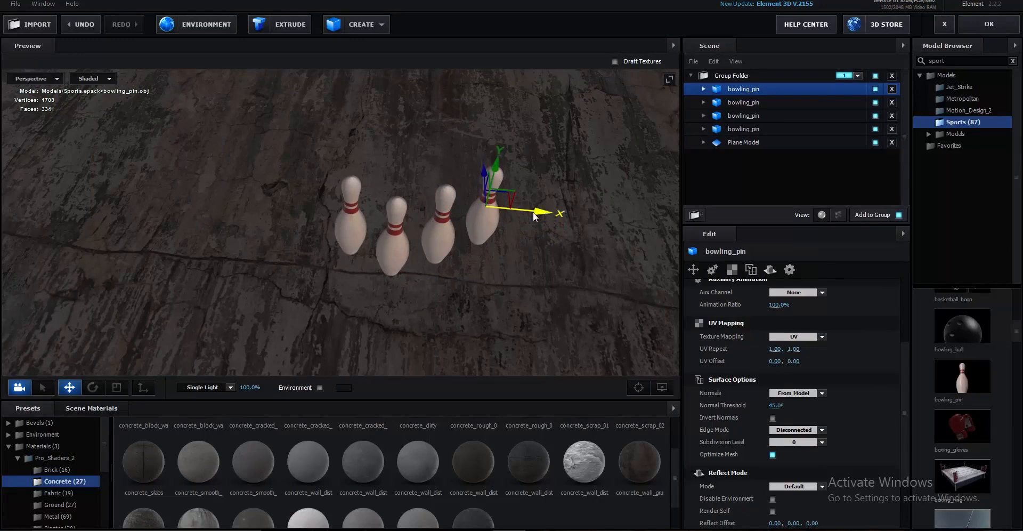
# Duplicate two more bowling pins and place them one behind the other along the left arm of the V formation.
pyautogui.hotkey('ctrl', 'd')
pyautogui.moveTo(534, 213); pyautogui.dragTo(363, 199)
pyautogui.moveTo(446, 258); pyautogui.dragTo(433, 223)
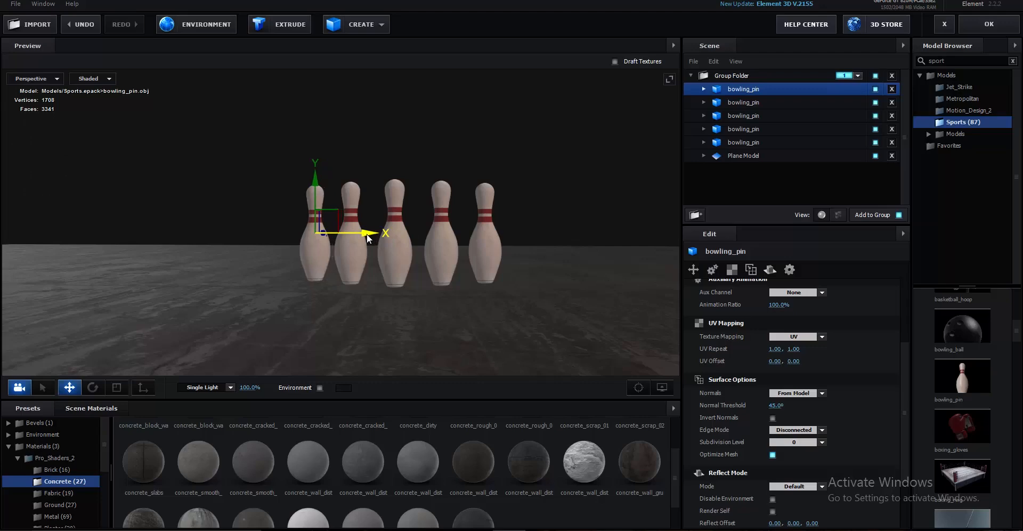
pyautogui.moveTo(421, 272); pyautogui.dragTo(309, 257)
pyautogui.hotkey('ctrl', 'd')
pyautogui.moveTo(255, 209); pyautogui.dragTo(256, 179)
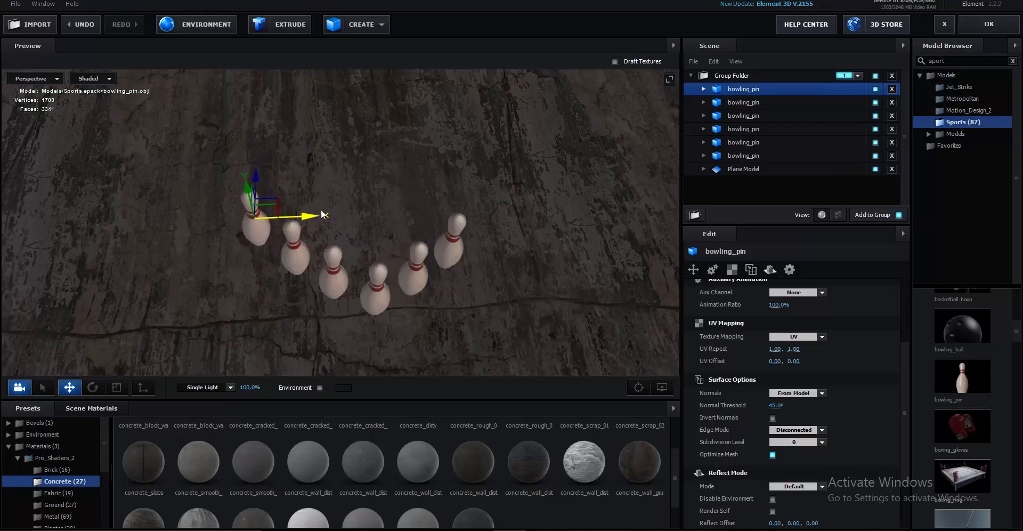
# Duplicate a seventh bowling pin and place it at the rear end of the V formation's right arm.
pyautogui.hotkey('ctrl', 'd')
pyautogui.moveTo(320, 213); pyautogui.dragTo(518, 208)
pyautogui.moveTo(515, 247); pyautogui.dragTo(541, 256)
pyautogui.moveTo(472, 290); pyautogui.dragTo(384, 316)
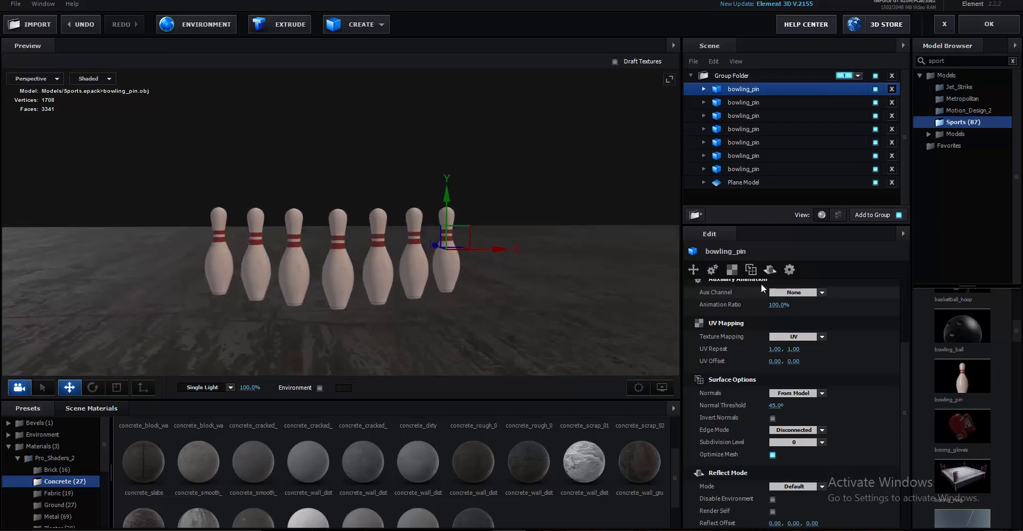
# Set the reflect mode of the rightmost bowling pin to Mirror Surface and view the pins from another angle.
pyautogui.scroll(-5, 761, 283)
pyautogui.click(794, 300)
pyautogui.click(813, 329)
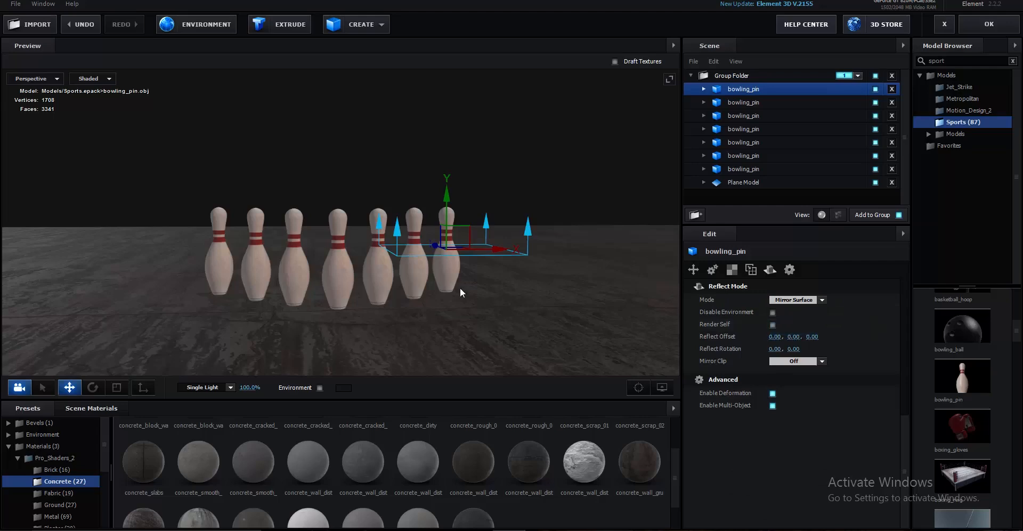
pyautogui.moveTo(477, 288); pyautogui.dragTo(384, 320)
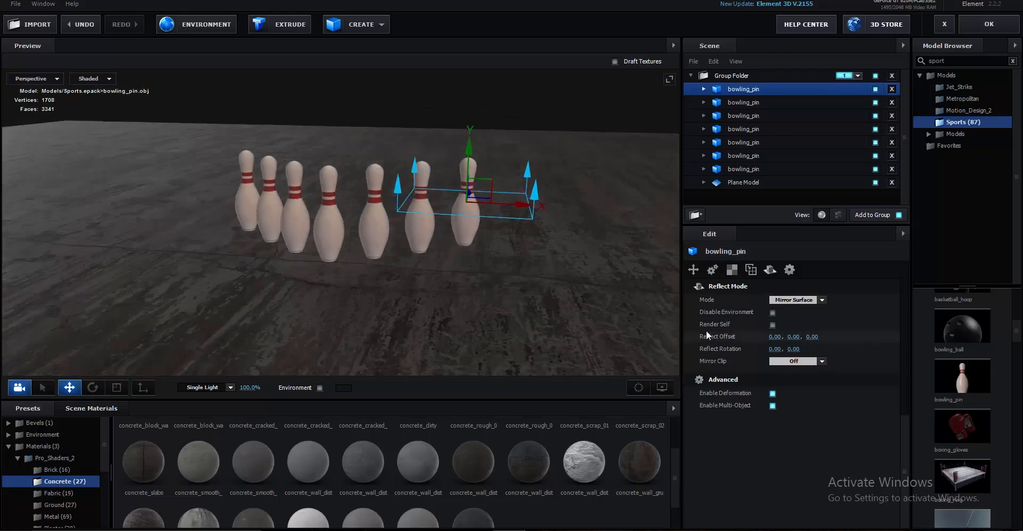
# Remove all unused materials from the scene's material list.
pyautogui.click(116, 405)
pyautogui.click(527, 448)
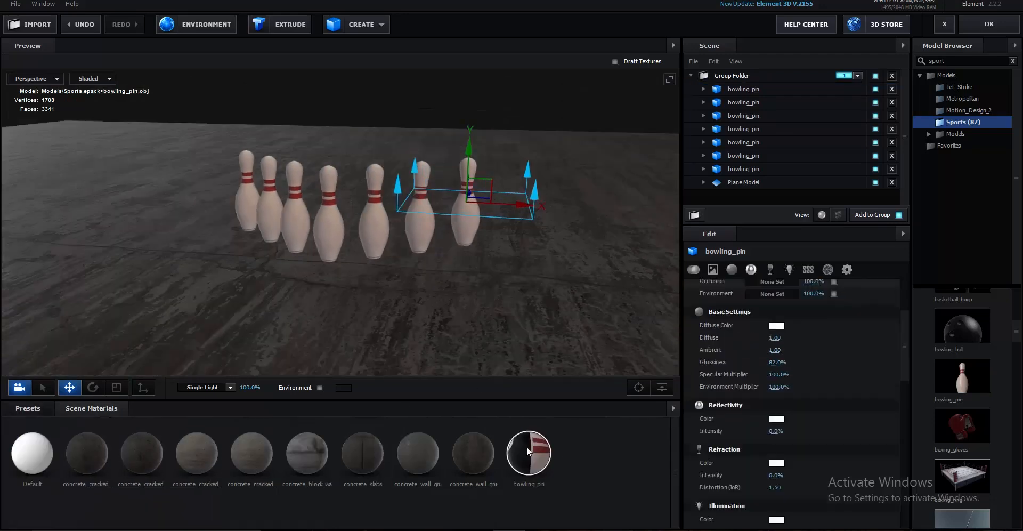
pyautogui.click(673, 408)
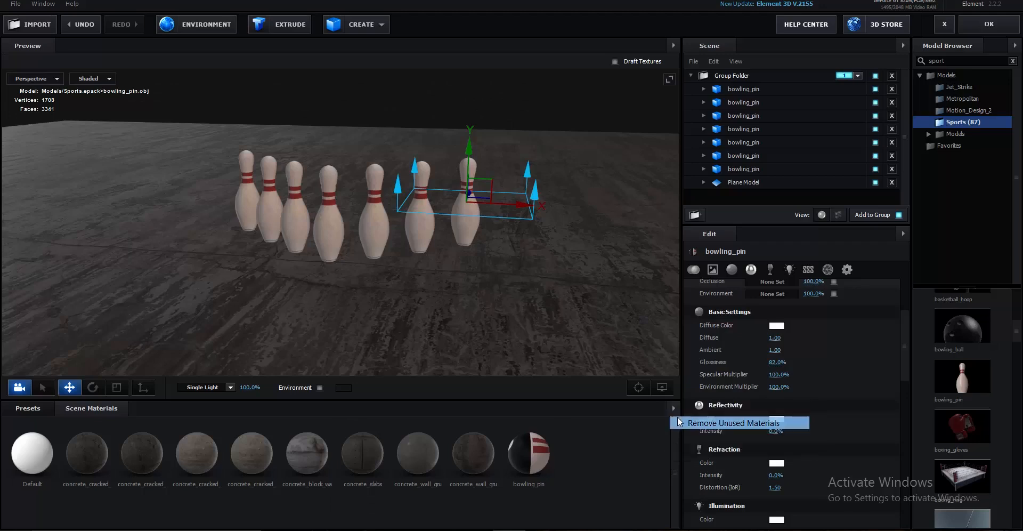
pyautogui.click(676, 417)
# Open the concrete_wall_grunge_01 material's settings and examine the pins on the floor up close and from a low angle.
pyautogui.click(37, 452)
pyautogui.moveTo(337, 355); pyautogui.dragTo(315, 310)
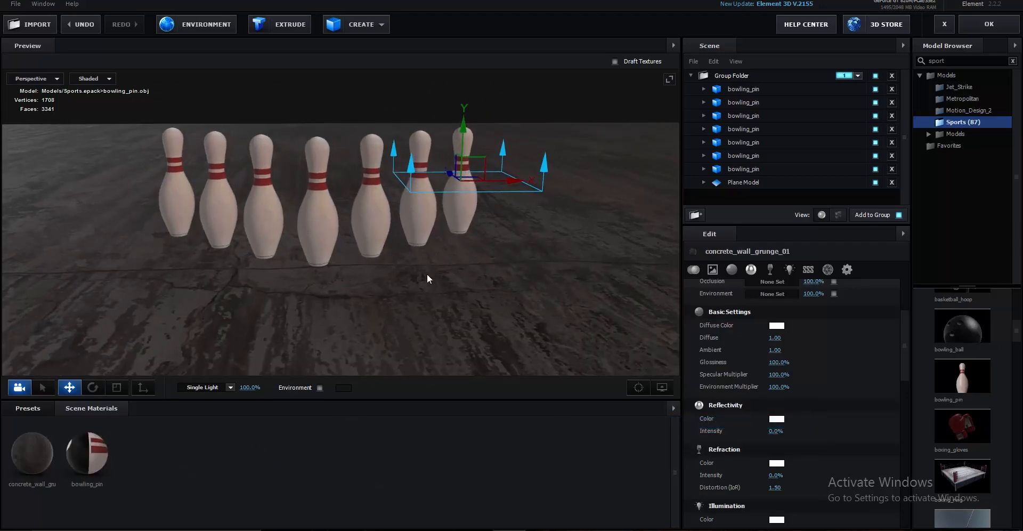
pyautogui.scroll(3, 396, 276)
pyautogui.moveTo(385, 308); pyautogui.dragTo(366, 299)
pyautogui.scroll(-3, 377, 313)
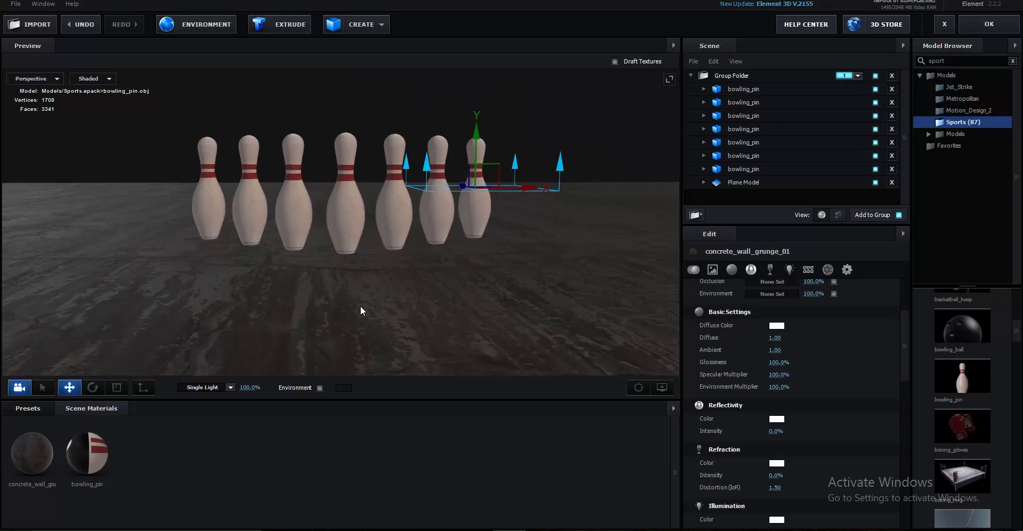
# Orbit around the pins to check the floor, and apply the Element scene to the lights composition.
pyautogui.moveTo(361, 308); pyautogui.dragTo(318, 335)
pyautogui.moveTo(329, 249); pyautogui.dragTo(341, 274)
pyautogui.click(981, 32)
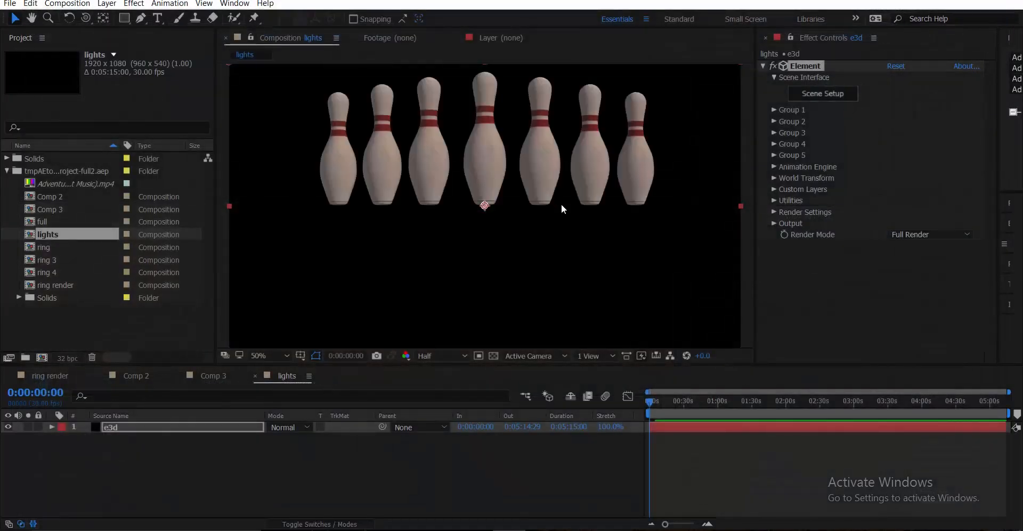
# Add a two-node camera with the 35mm preset to the lights composition.
pyautogui.rightClick(155, 451)
pyautogui.moveTo(192, 343)
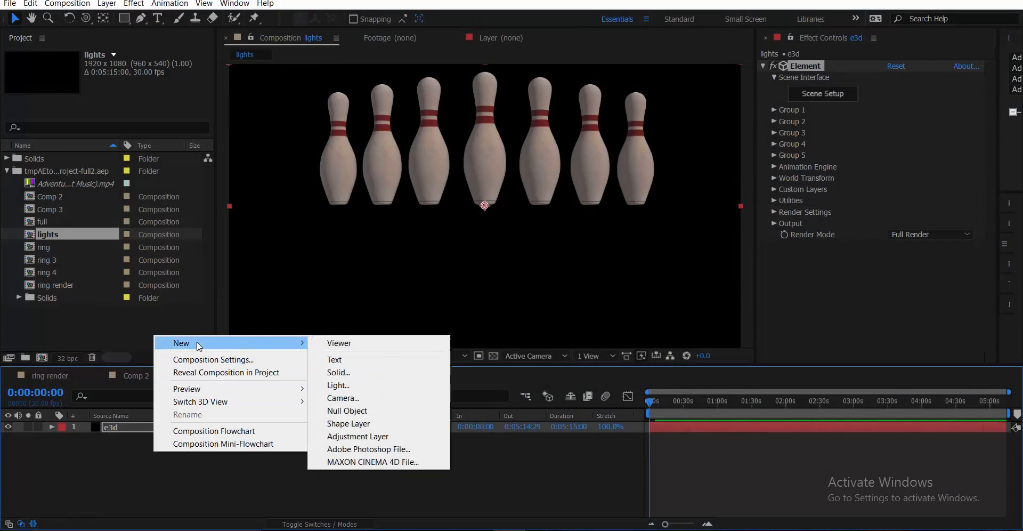
pyautogui.click(390, 400)
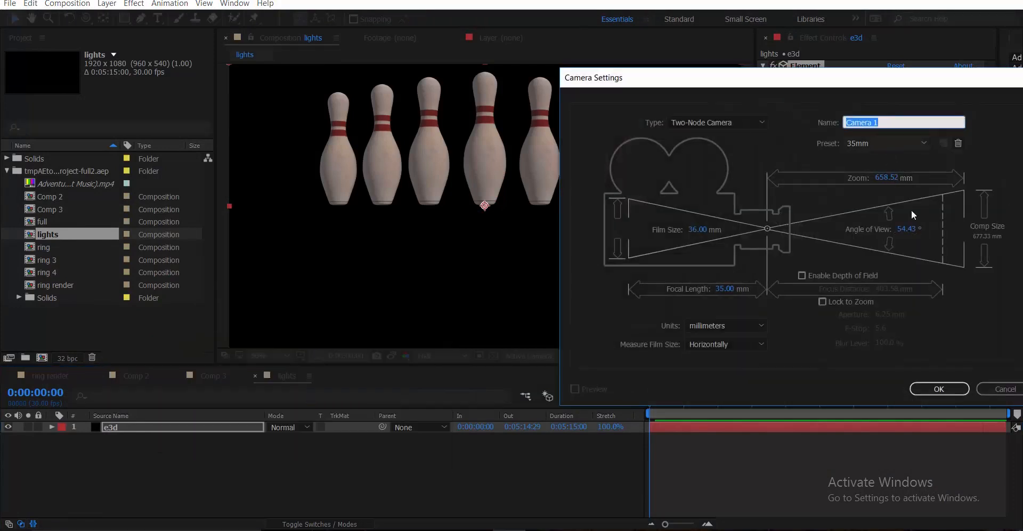
pyautogui.click(934, 390)
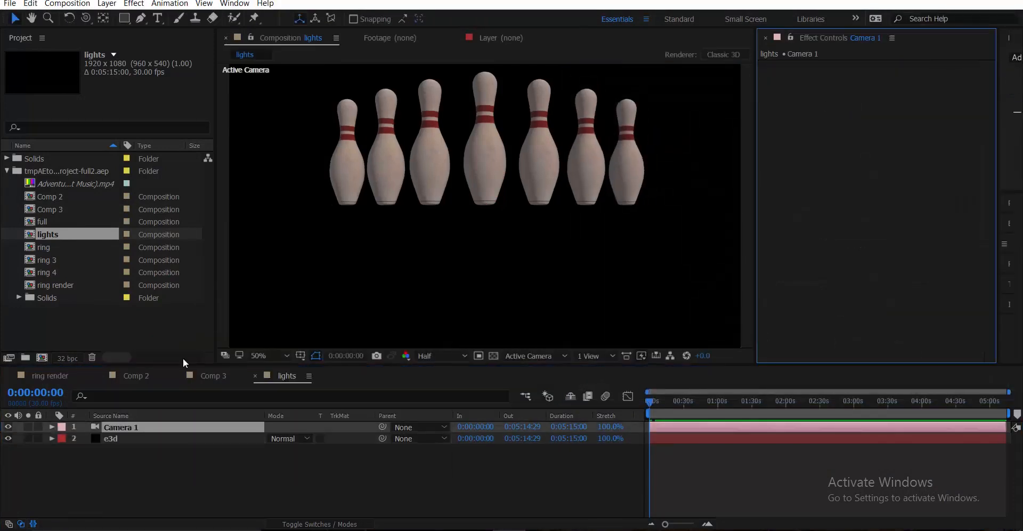
# Reopen the e3d layer's scene setup and place the Plane Model in a new group folder.
pyautogui.click(155, 439)
pyautogui.click(809, 99)
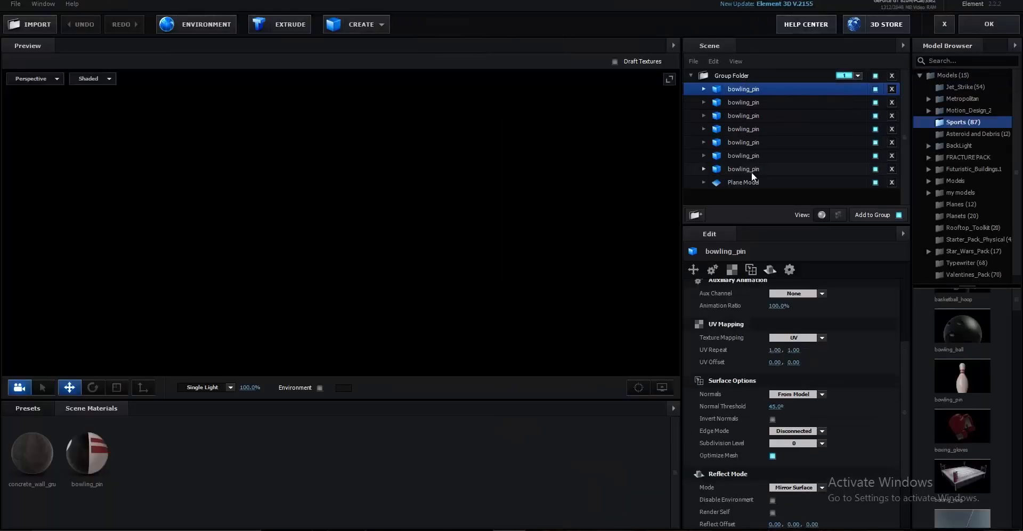
pyautogui.click(753, 184)
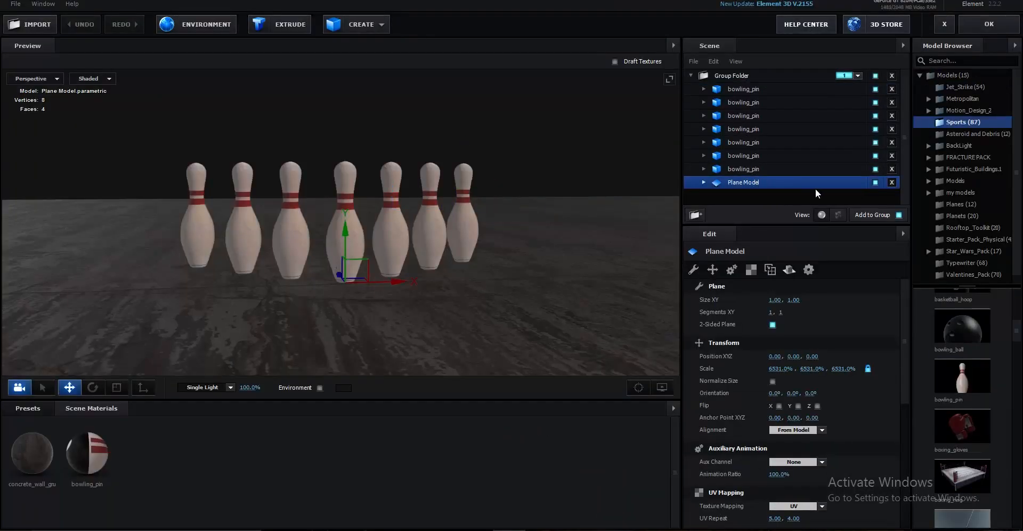
pyautogui.click(696, 213)
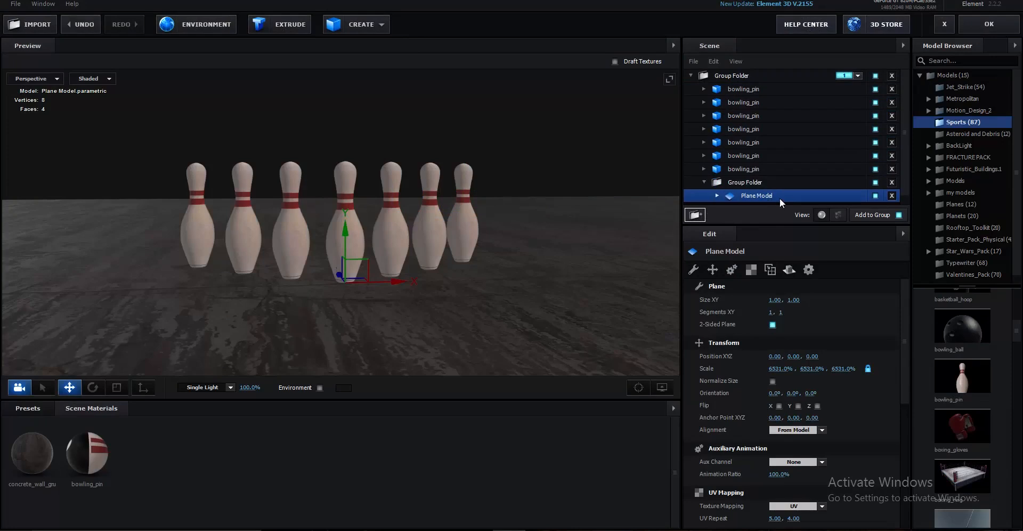
pyautogui.click(752, 183)
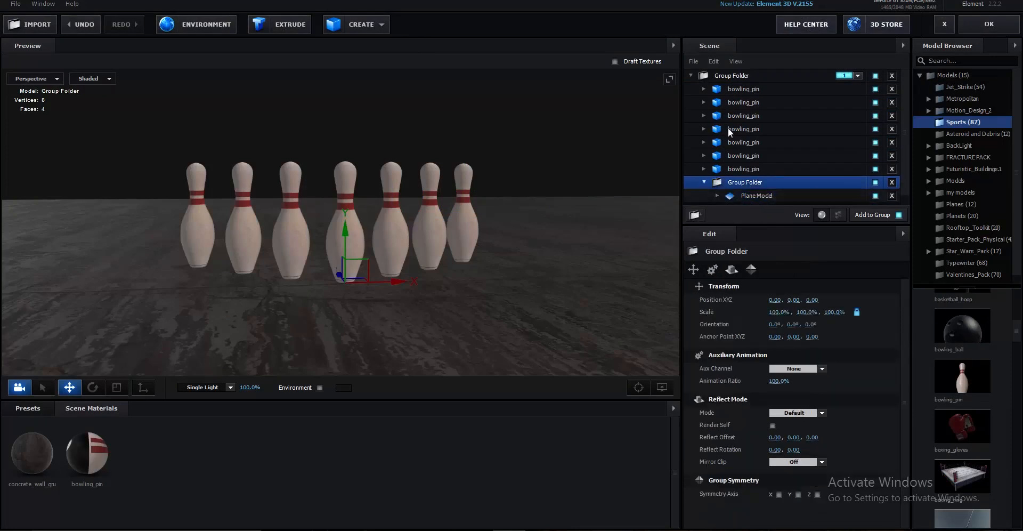
# Move the plane's group folder out of the bowling pins' folder to the top level of the scene.
pyautogui.click(691, 76)
pyautogui.click(701, 80)
pyautogui.click(692, 76)
pyautogui.scroll(-1, 759, 131)
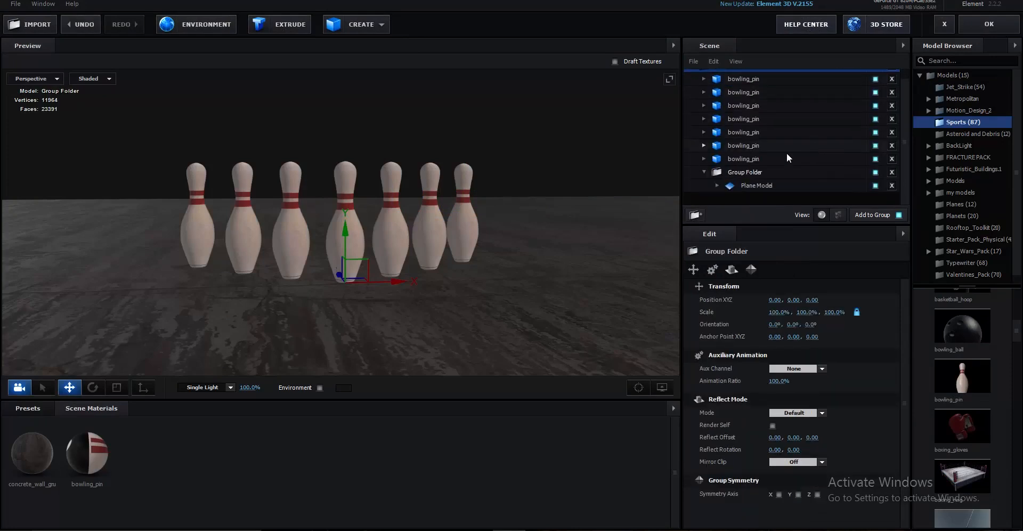
pyautogui.click(743, 175)
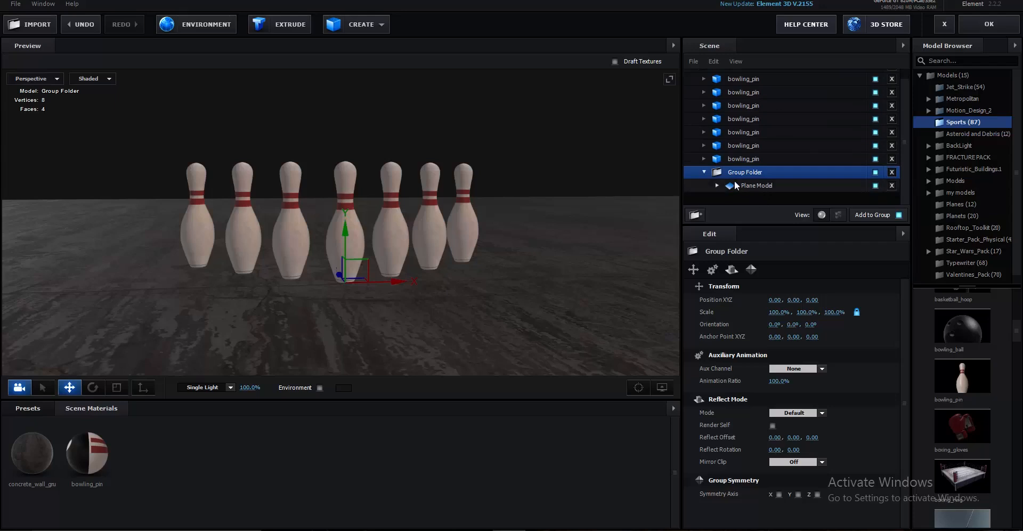
pyautogui.click(704, 172)
pyautogui.moveTo(734, 183); pyautogui.dragTo(785, 193)
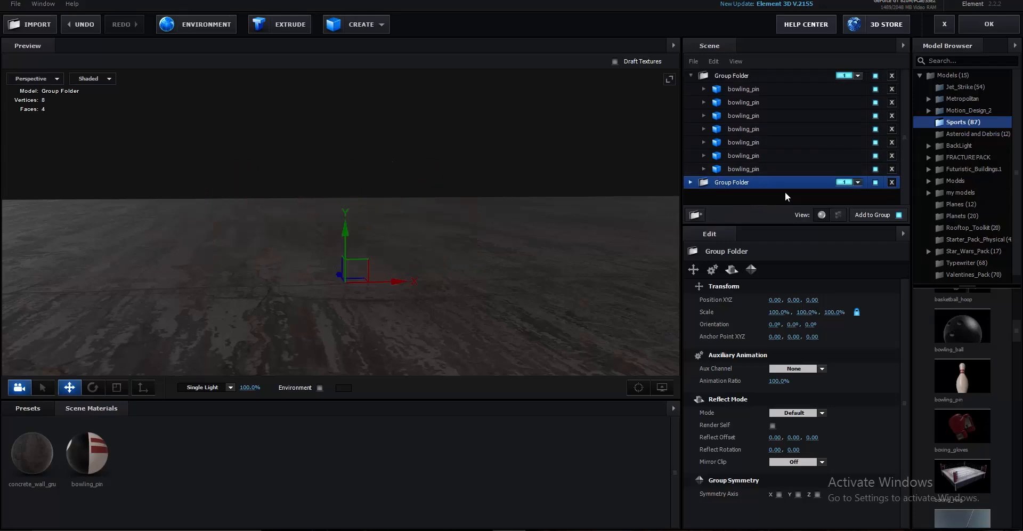
# Assign the plane's group folder to Group 2 and apply the scene setup.
pyautogui.click(847, 184)
pyautogui.click(861, 199)
pyautogui.click(987, 25)
# Set the Position XY of Group 2's Particle Replicator to 960.0, 545.0 to lower the floor beneath the pins.
pyautogui.click(774, 122)
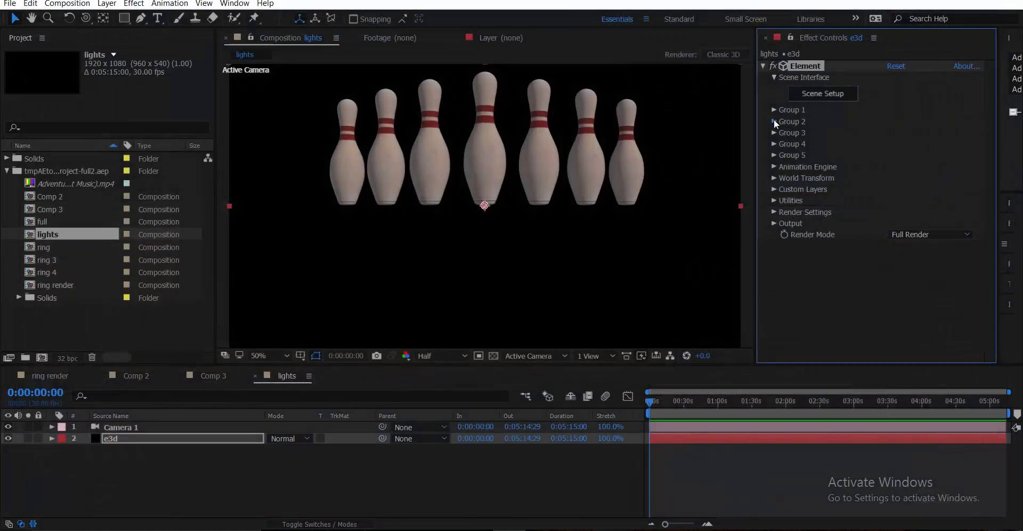
pyautogui.press('.')
pyautogui.press('.')
pyautogui.press('.')
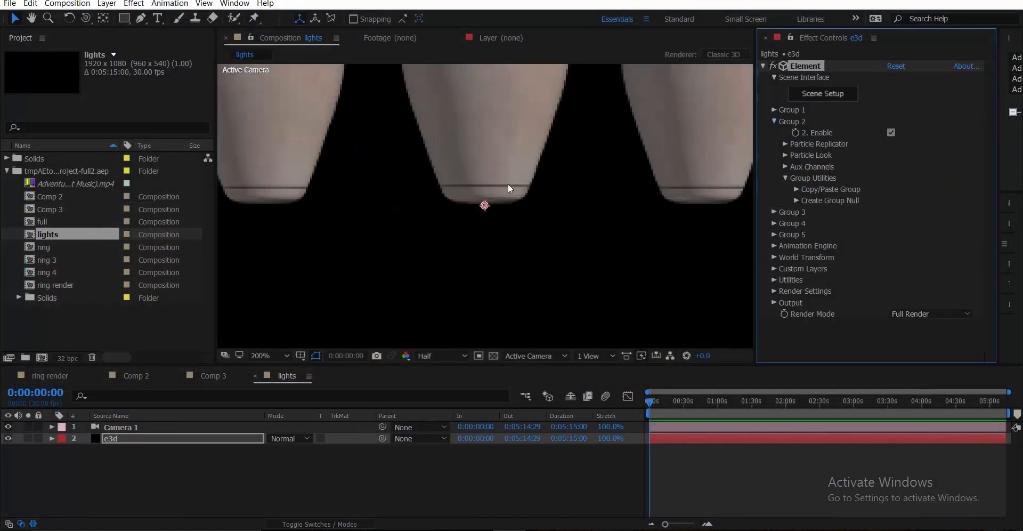
pyautogui.press(',')
pyautogui.press(',')
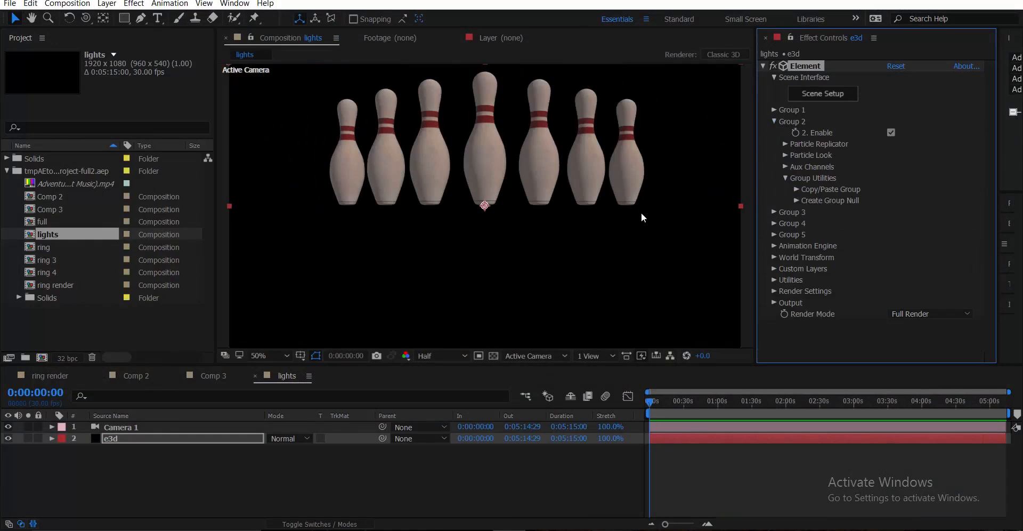
pyautogui.click(784, 145)
pyautogui.click(785, 145)
pyautogui.click(784, 145)
pyautogui.moveTo(943, 177); pyautogui.dragTo(934, 180)
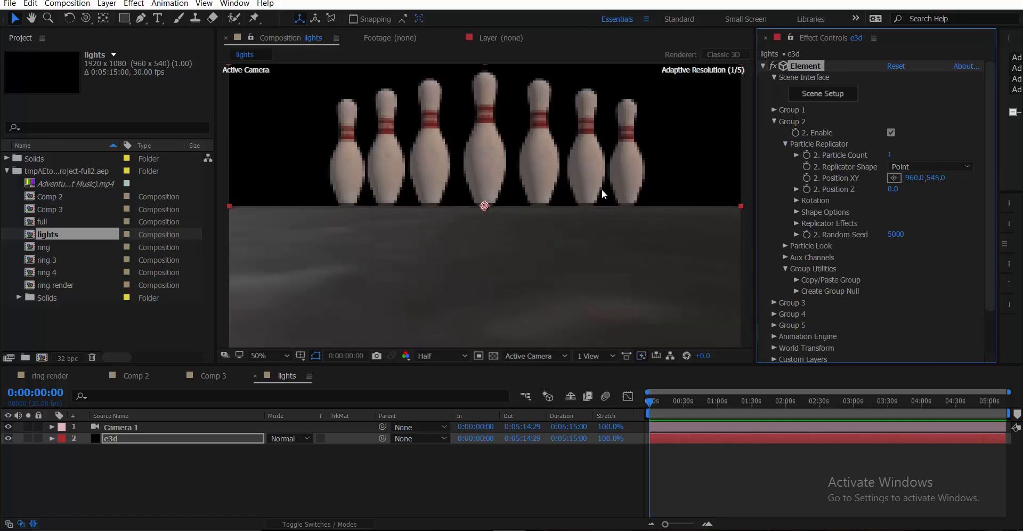
# Pull the camera back from the bowling pins and orbit it to look slightly down onto the floor.
pyautogui.scroll(-2, 555, 197)
pyautogui.press('c')
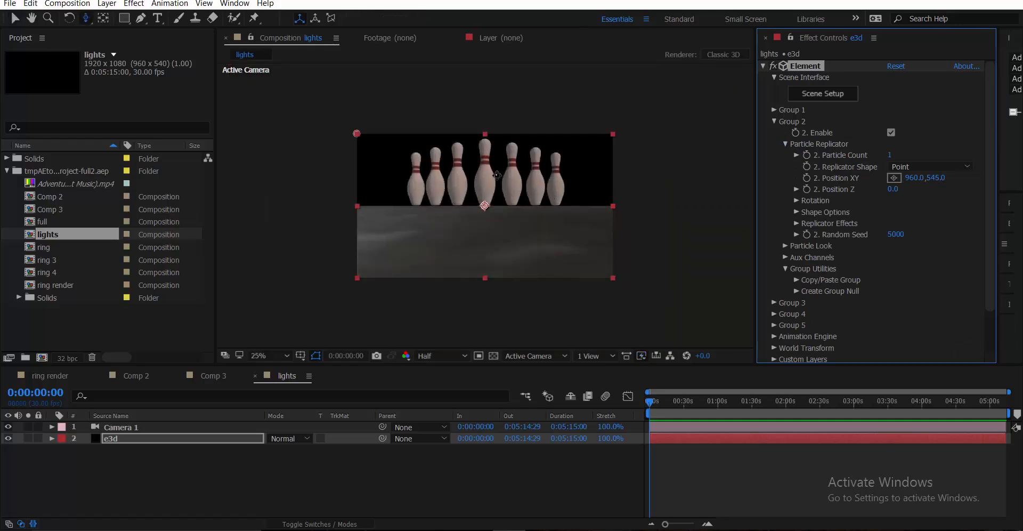
pyautogui.moveTo(476, 223); pyautogui.dragTo(455, 280)
pyautogui.scroll(2, 505, 190)
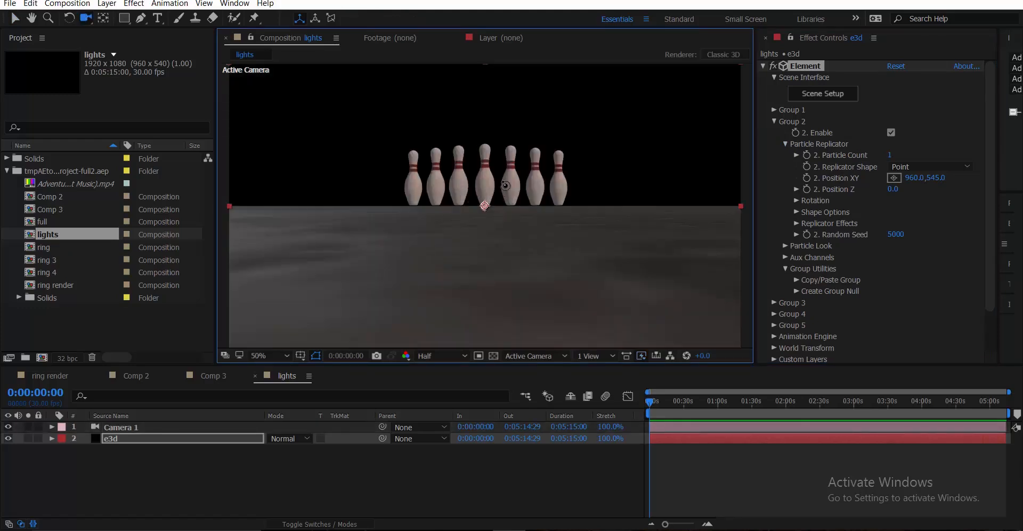
pyautogui.moveTo(505, 185); pyautogui.dragTo(503, 193)
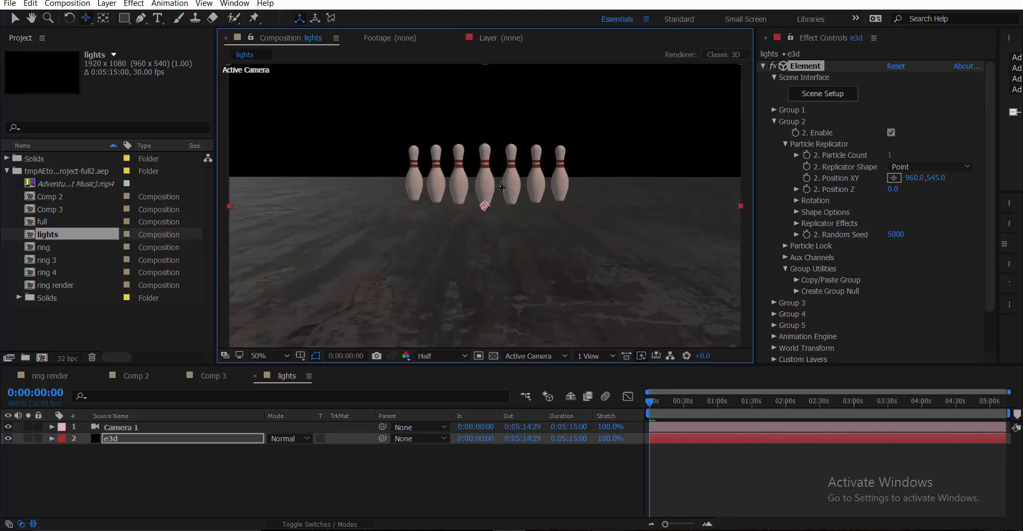
# Move the camera closer so the seven pins are framed larger in the middle of the composition.
pyautogui.moveTo(514, 160); pyautogui.dragTo(517, 187)
pyautogui.press('c')
pyautogui.press('c')
pyautogui.press('c')
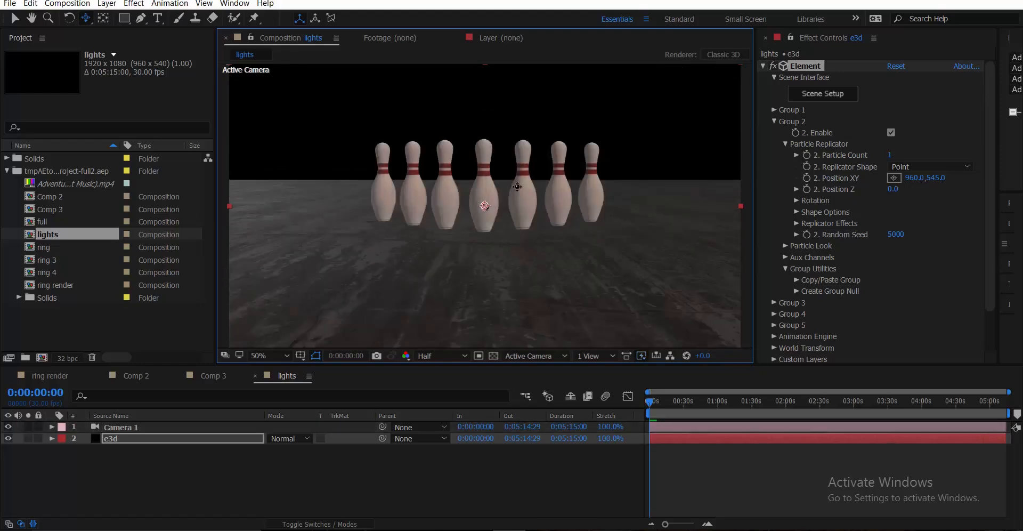
pyautogui.scroll(-2, 517, 187)
pyautogui.scroll(2, 517, 186)
# Save the project as "tutorial" in the volumatrik light_AME folder and collapse the imported project folder and Element settings.
pyautogui.hotkey('ctrl', 'shift', 's')
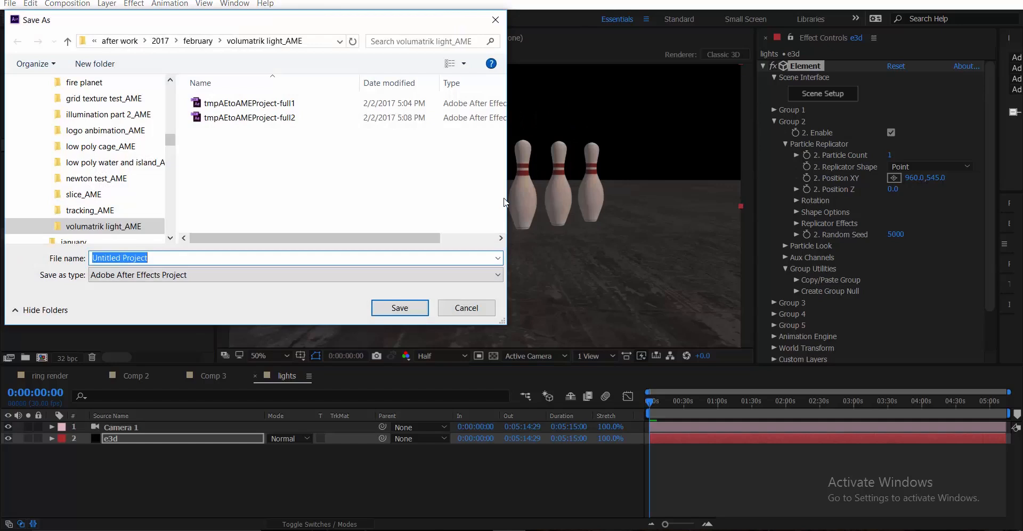
pyautogui.write('tutorial')
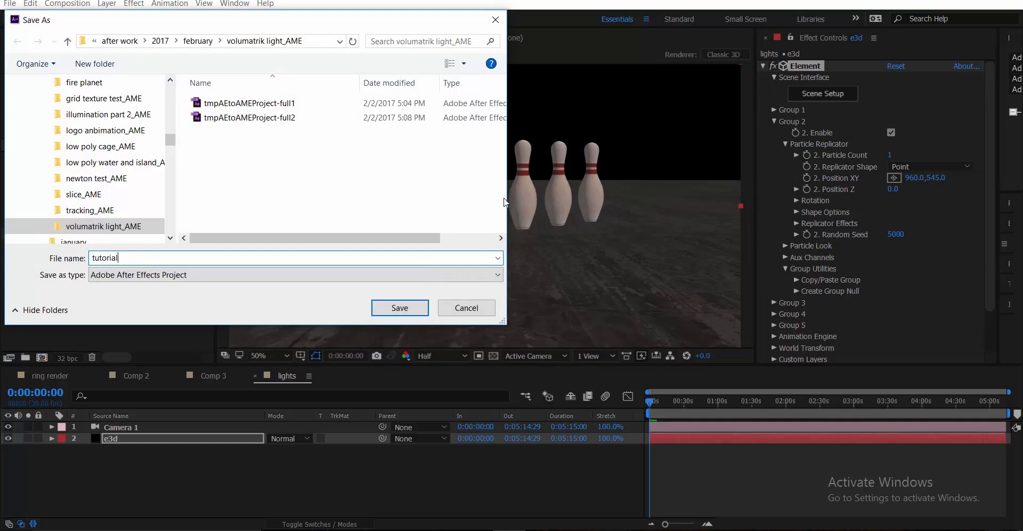
pyautogui.press('Return')
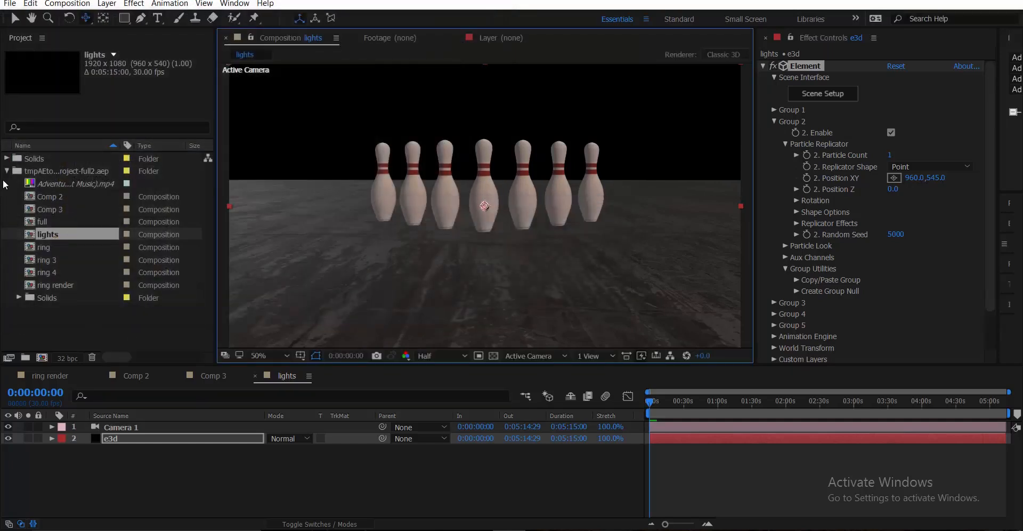
pyautogui.click(7, 171)
pyautogui.click(158, 489)
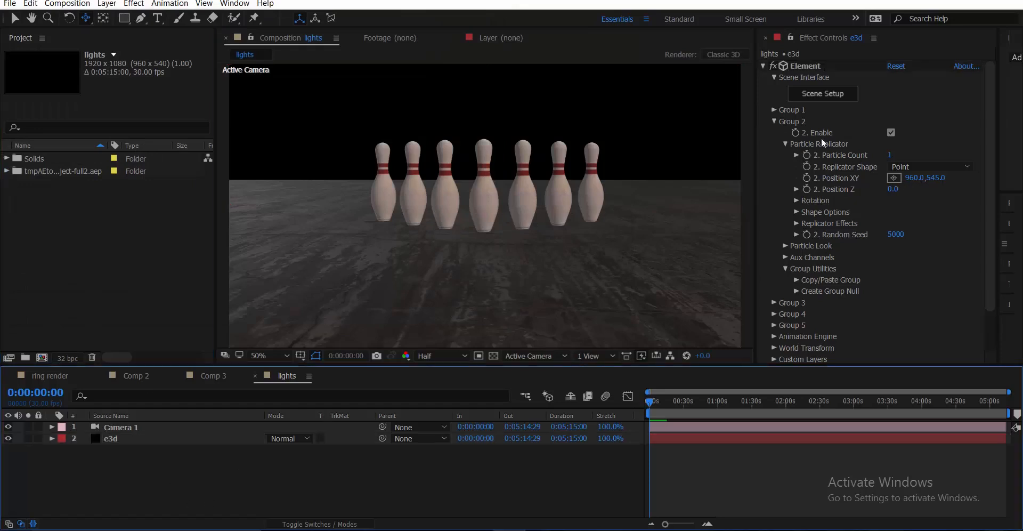
pyautogui.click(763, 67)
# Start a new 1920 x 1080 px solid with a white FFFFFF color and name it "lights".
pyautogui.rightClick(168, 489)
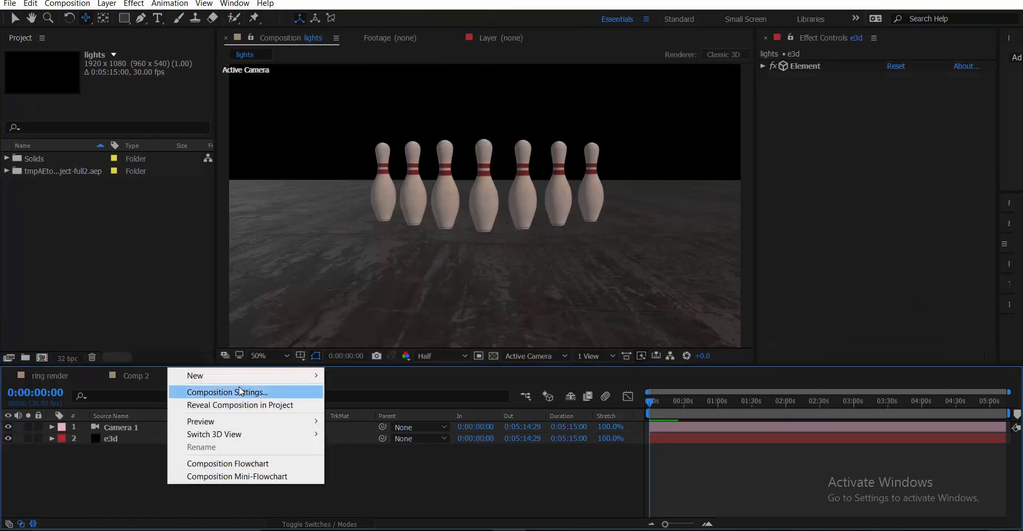
pyautogui.moveTo(240, 375)
pyautogui.click(406, 405)
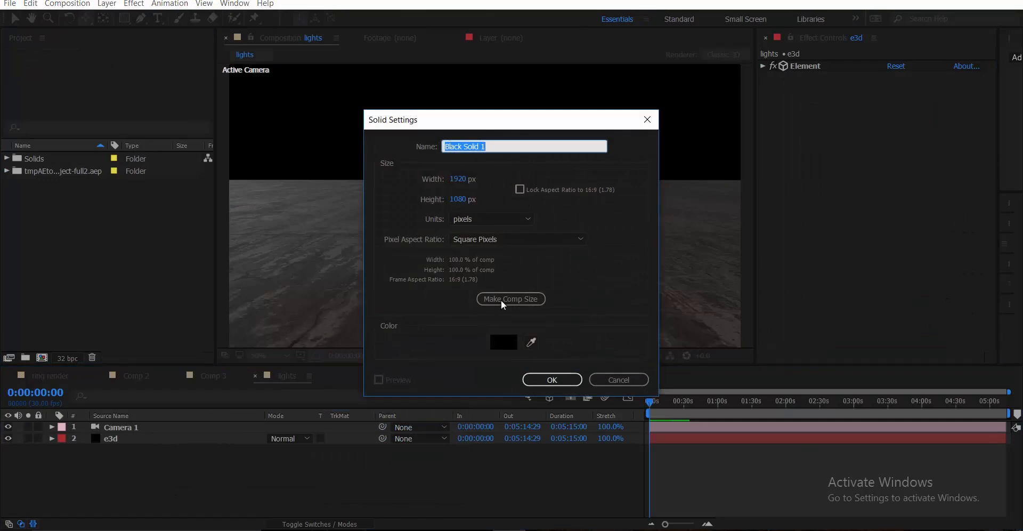
pyautogui.click(505, 346)
pyautogui.click(709, 146)
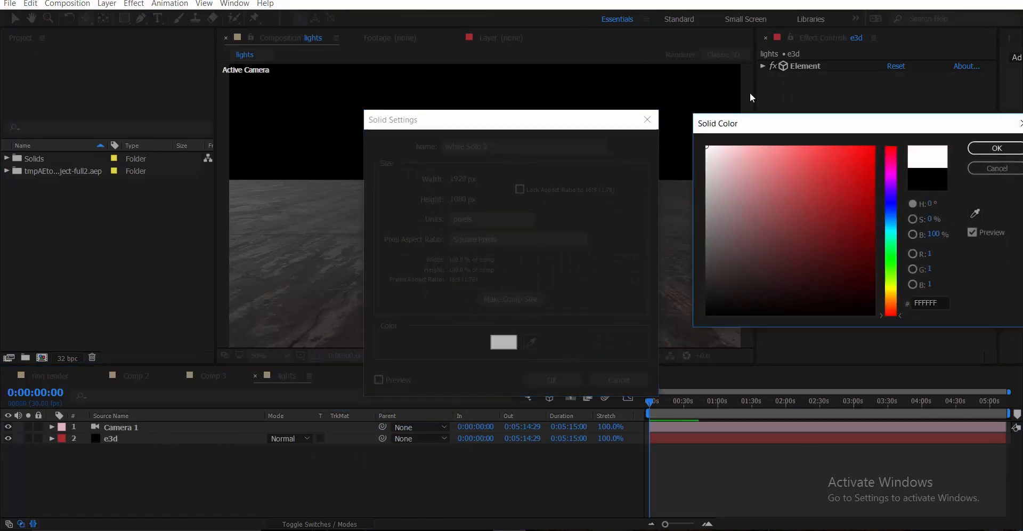
pyautogui.click(987, 144)
pyautogui.write('lights')
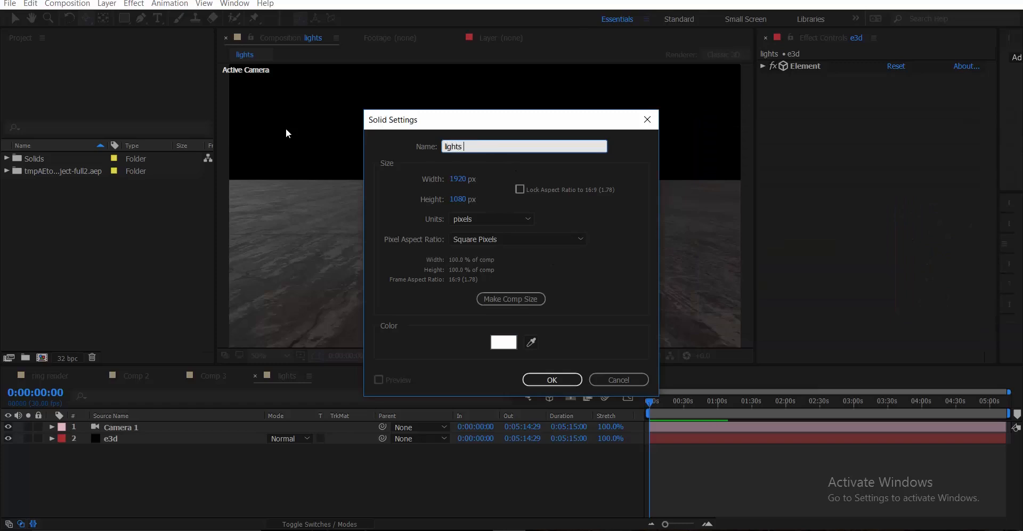
# Create the lights solid in orange FFAF67 and place it below the e3d layer.
pyautogui.click(510, 342)
pyautogui.moveTo(894, 294)
pyautogui.mouseDown()
pyautogui.moveTo(893, 280)
pyautogui.moveTo(893, 299)
pyautogui.mouseUp()
pyautogui.click(807, 145)
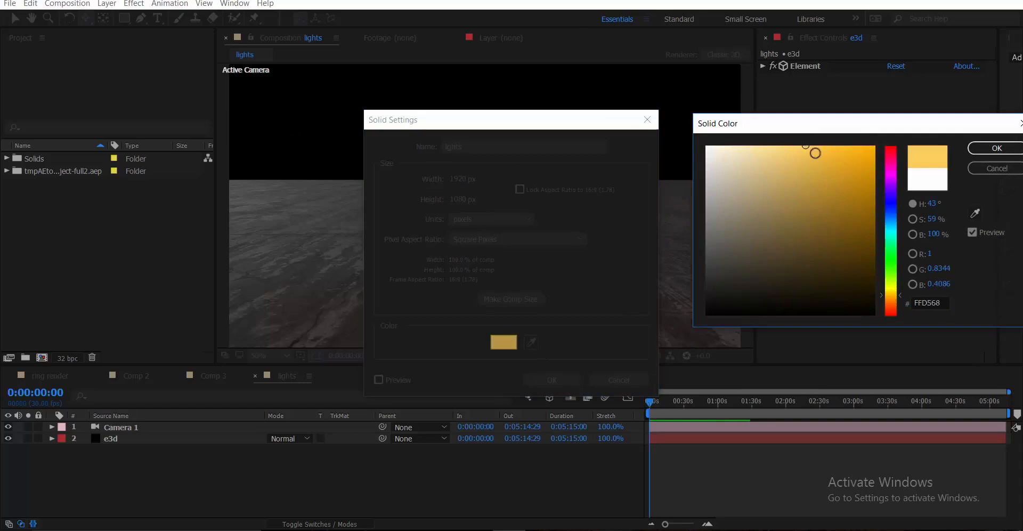
pyautogui.click(895, 299)
pyautogui.click(895, 303)
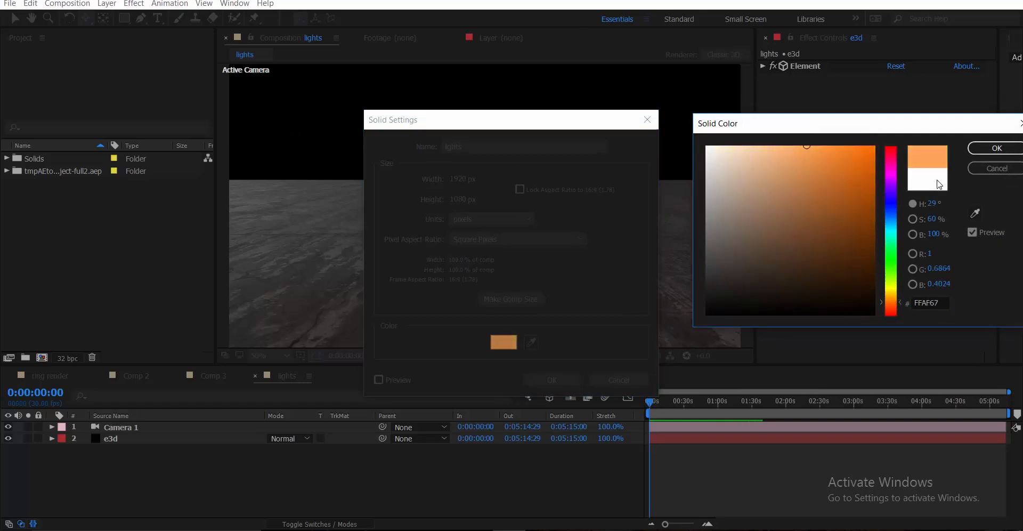
pyautogui.click(992, 149)
pyautogui.click(552, 380)
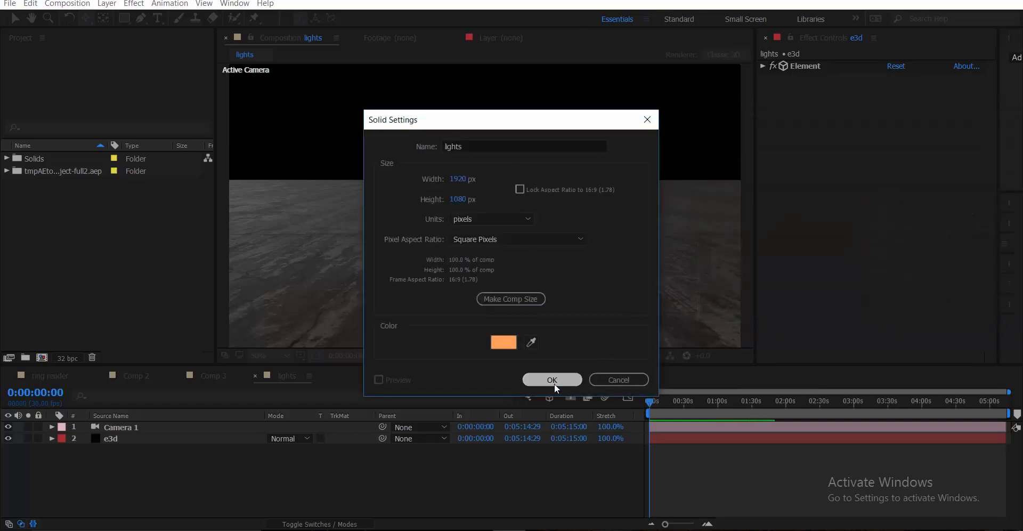
pyautogui.moveTo(202, 427); pyautogui.dragTo(341, 466)
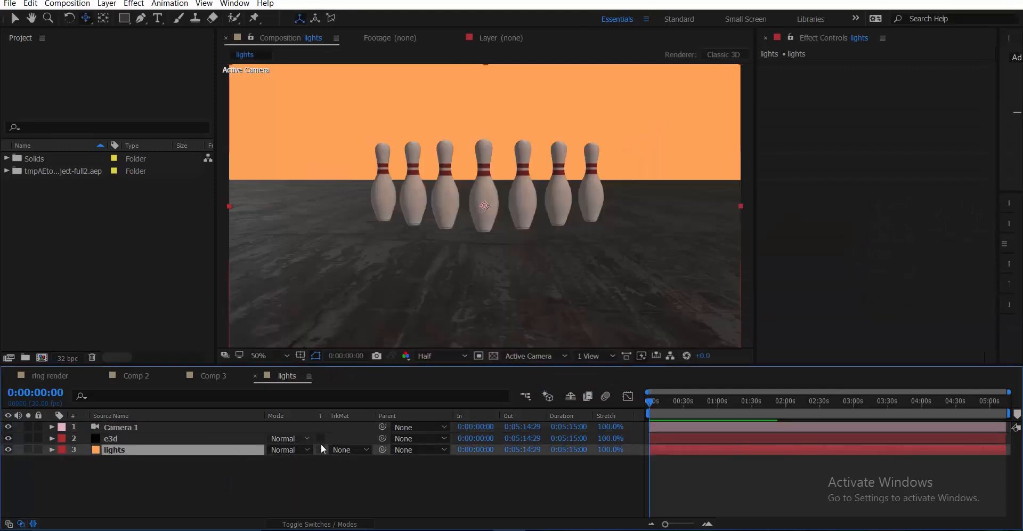
pyautogui.press('F4')
pyautogui.click(343, 449)
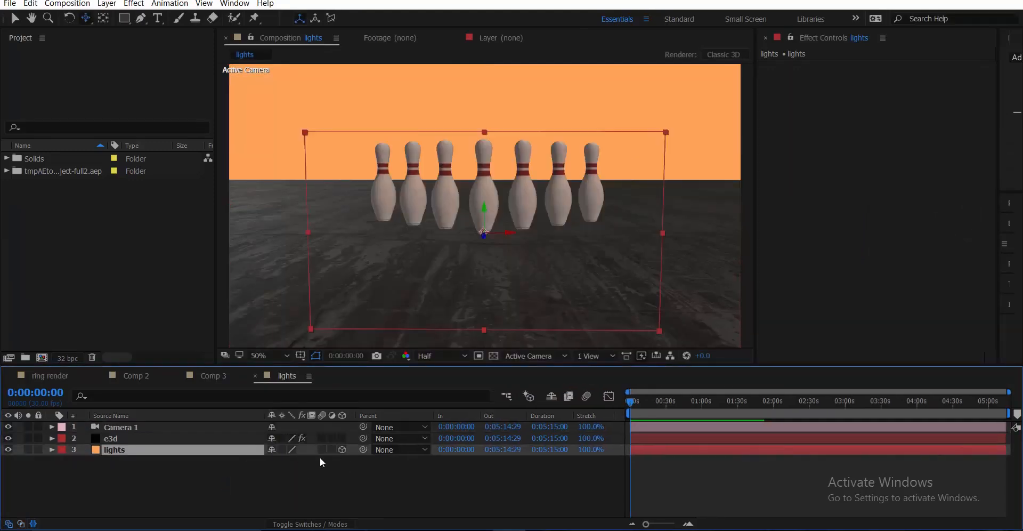
pyautogui.hotkey('ctrl', 'z')
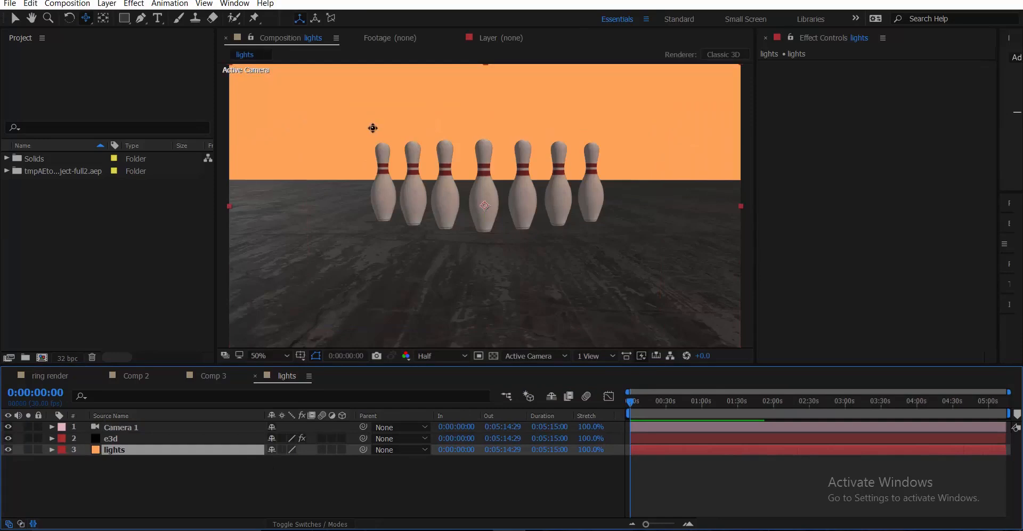
# Mask the lights solid with a small circle near the composition centre using the Ellipse tool, and make the layer 3D.
pyautogui.click(124, 17)
pyautogui.click(191, 51)
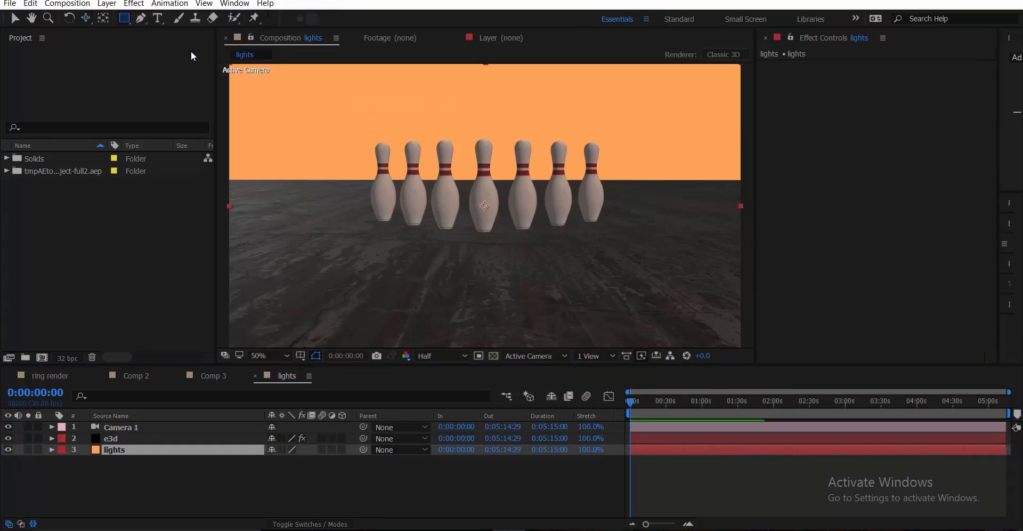
pyautogui.click(485, 206)
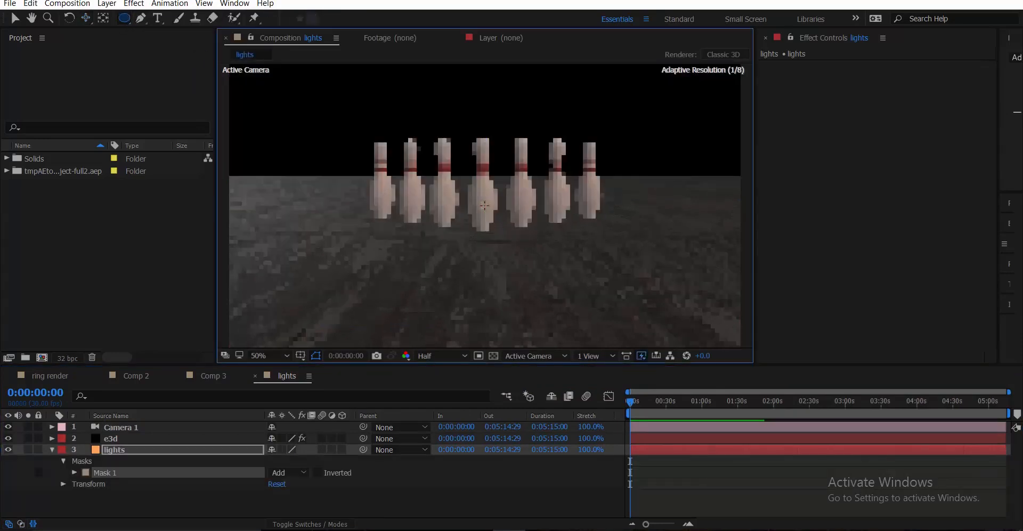
pyautogui.moveTo(485, 203); pyautogui.dragTo(524, 213)
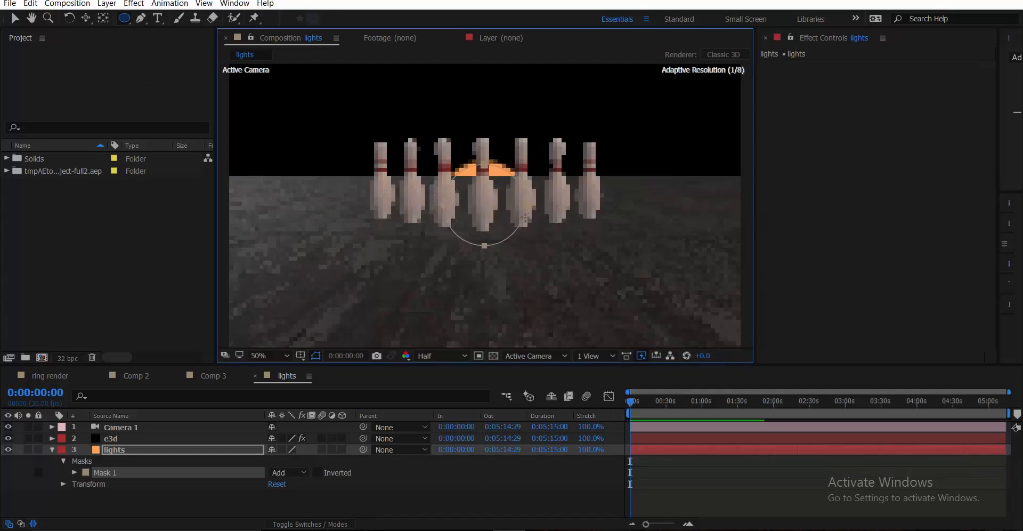
pyautogui.click(344, 451)
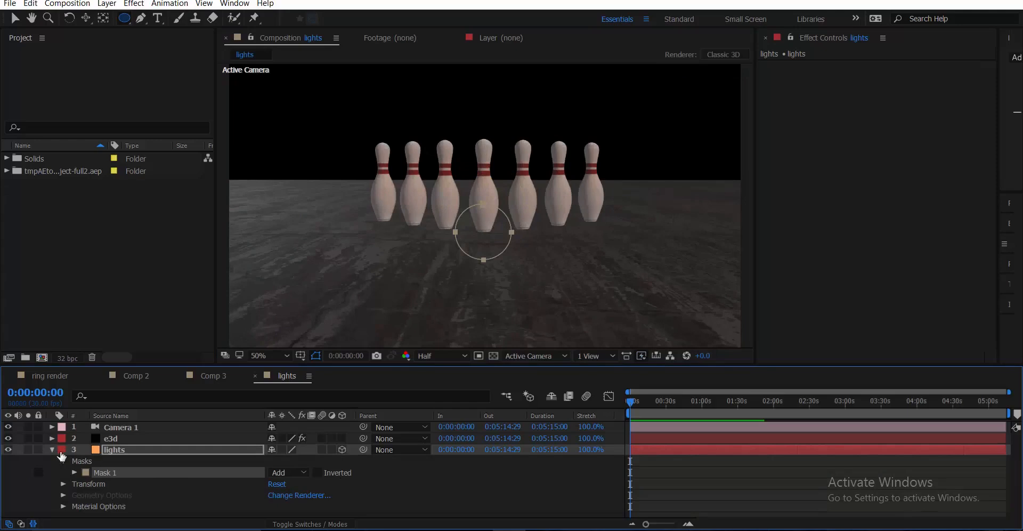
# In Custom View 1, move the lights layer far back along its Z axis, well behind the bowling pins.
pyautogui.click(533, 356)
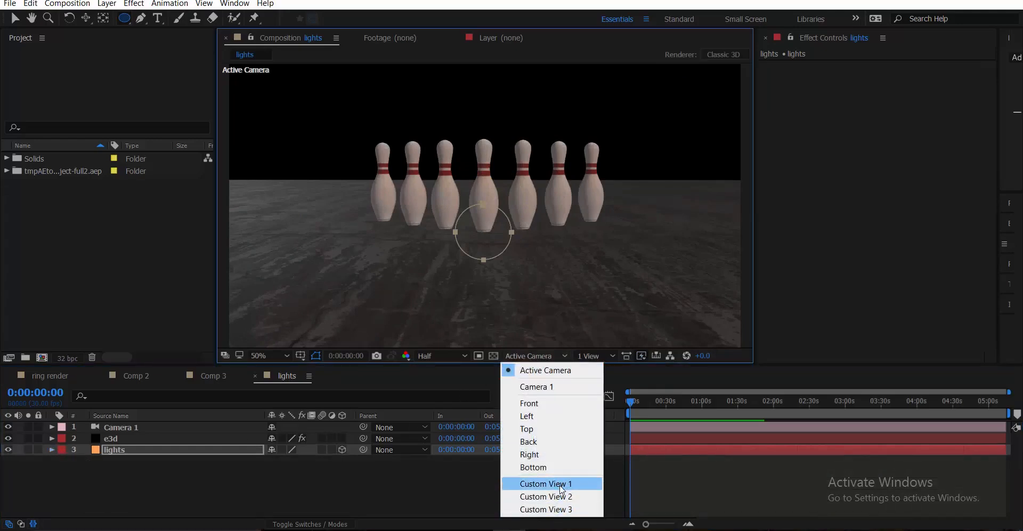
pyautogui.click(560, 483)
pyautogui.scroll(-3, 434, 250)
pyautogui.moveTo(433, 249); pyautogui.dragTo(484, 272)
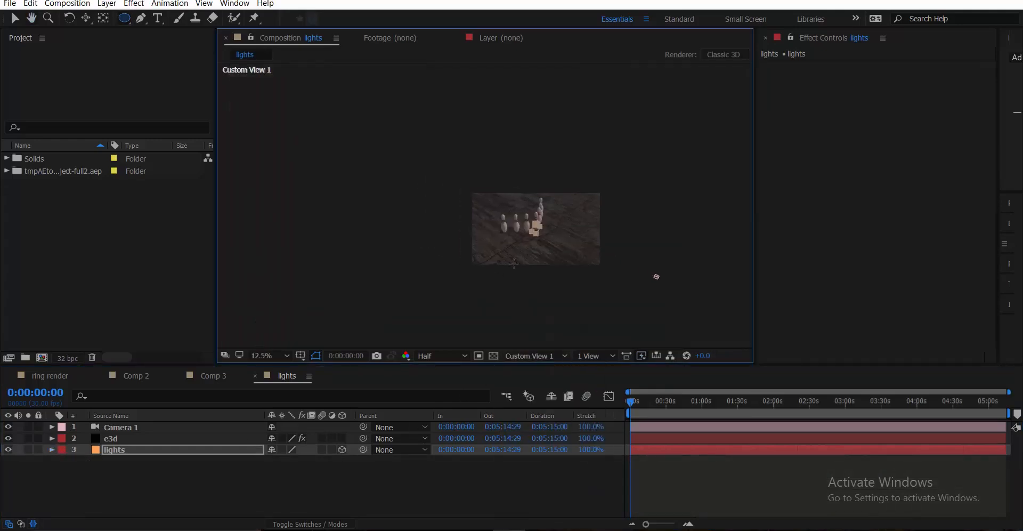
pyautogui.press('c')
pyautogui.click(283, 356)
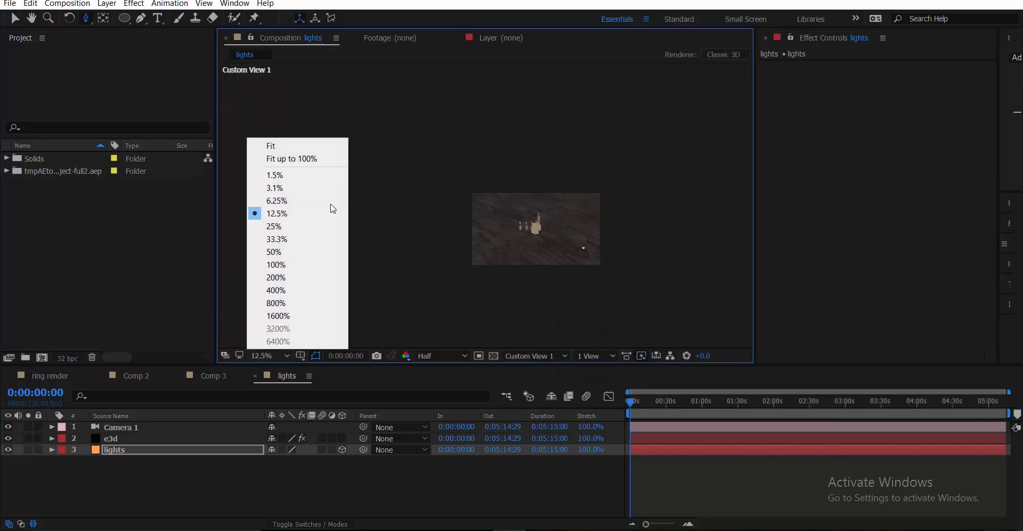
pyautogui.click(298, 155)
pyautogui.moveTo(546, 191); pyautogui.dragTo(512, 221)
pyautogui.press('v')
pyautogui.press('Return')
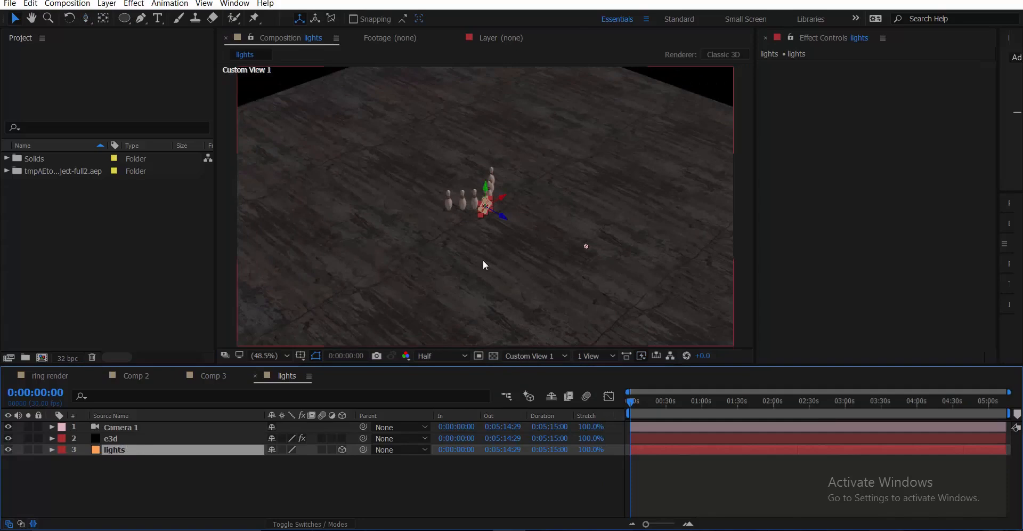
pyautogui.moveTo(502, 215); pyautogui.dragTo(475, 199)
pyautogui.press('space')
pyautogui.moveTo(372, 168); pyautogui.dragTo(460, 220)
pyautogui.moveTo(565, 259); pyautogui.dragTo(407, 208)
# Adjust the lights layer's height so the orange circle sits just behind the middle pin's head in Active Camera view, and save the project.
pyautogui.moveTo(379, 96); pyautogui.dragTo(383, 79)
pyautogui.moveTo(389, 128); pyautogui.dragTo(384, 101)
pyautogui.click(545, 353)
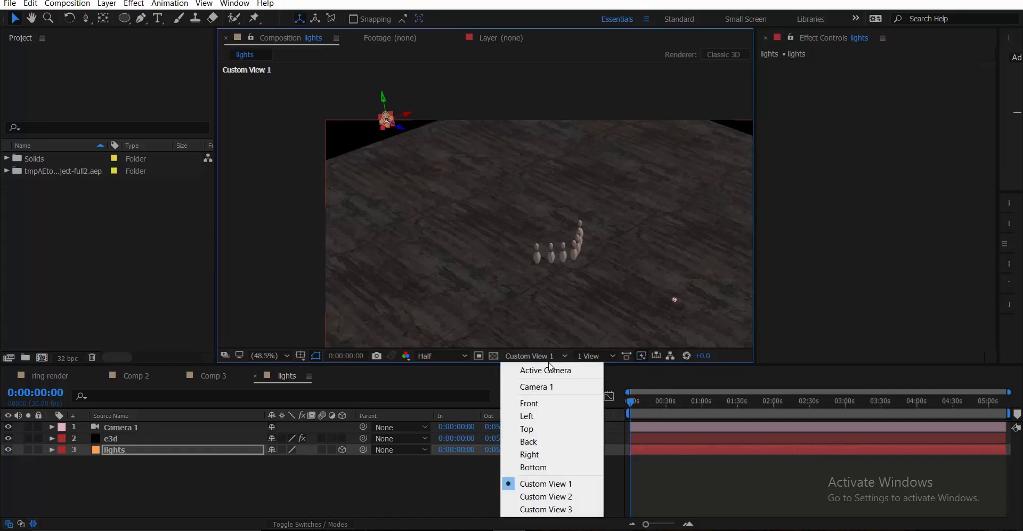
pyautogui.click(530, 368)
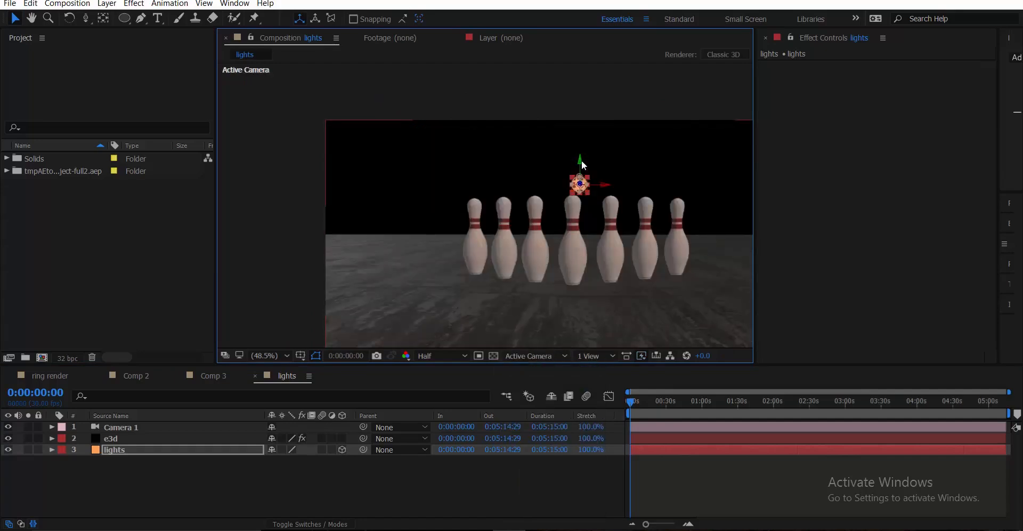
pyautogui.moveTo(581, 159); pyautogui.dragTo(581, 170)
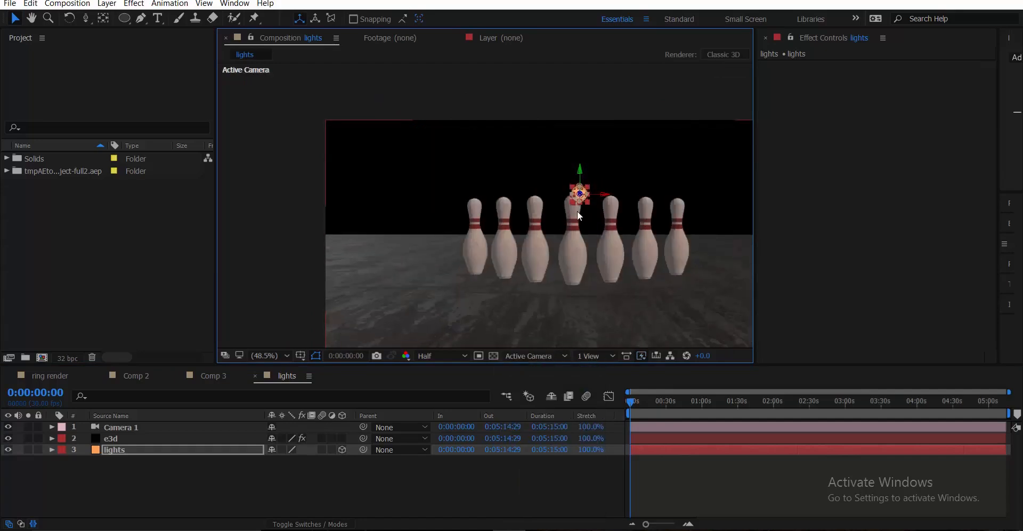
pyautogui.hotkey('ctrl', 's')
# Add a Point light with a light orange color and Casts Shadows enabled.
pyautogui.rightClick(120, 480)
pyautogui.moveTo(162, 370)
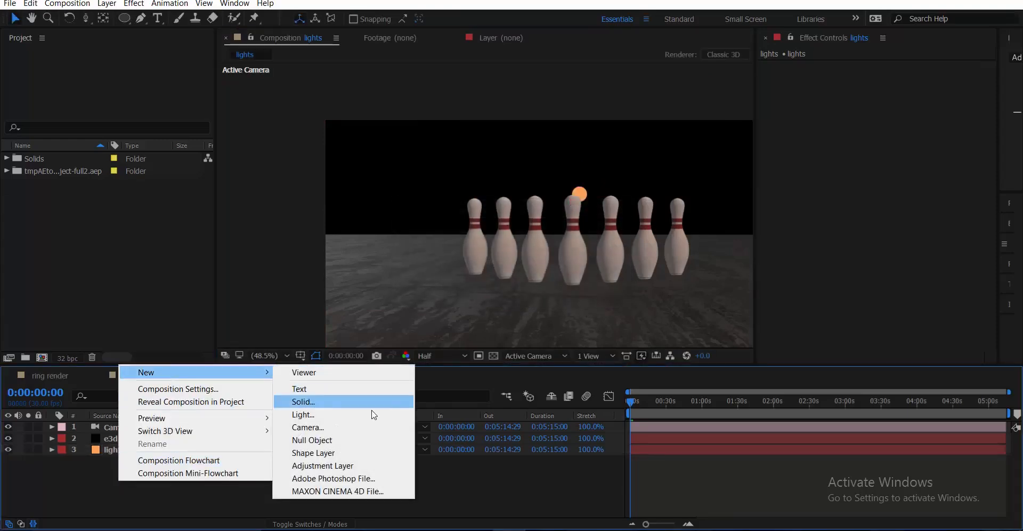
pyautogui.click(383, 416)
pyautogui.click(938, 152)
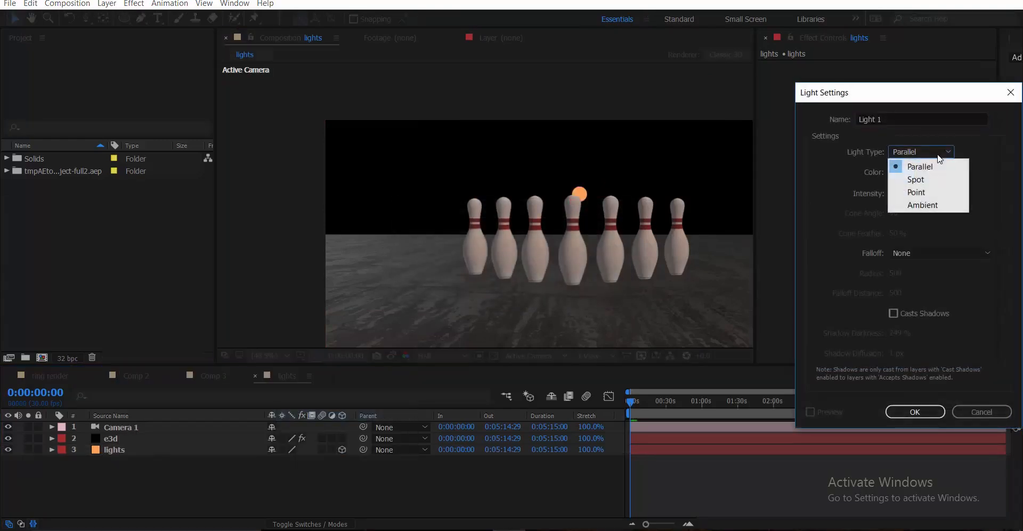
pyautogui.click(937, 194)
pyautogui.click(903, 173)
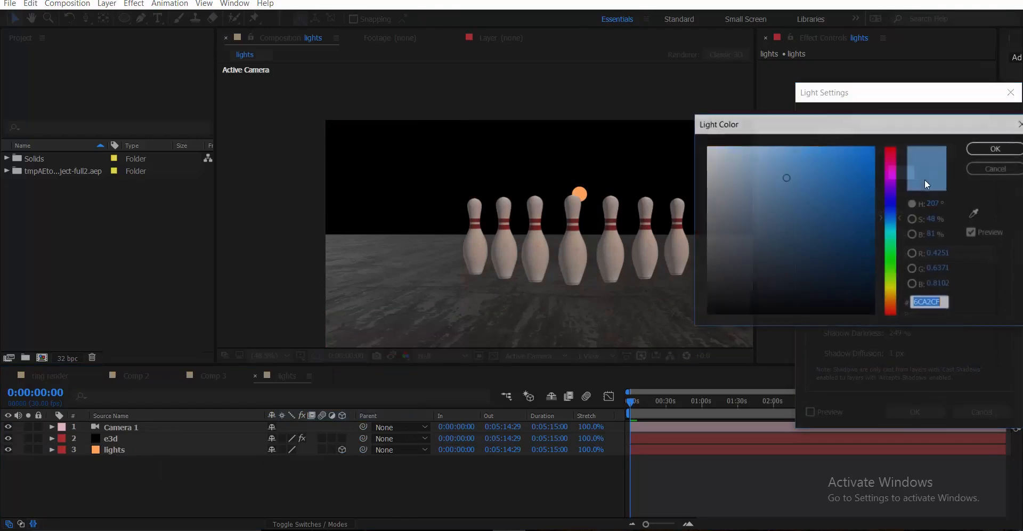
pyautogui.moveTo(890, 297); pyautogui.dragTo(896, 303)
pyautogui.click(996, 148)
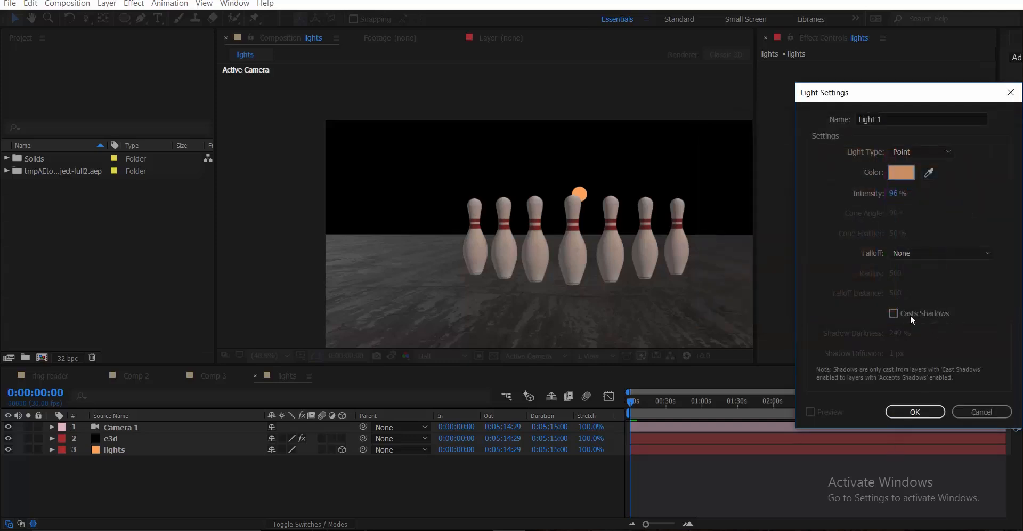
pyautogui.click(915, 315)
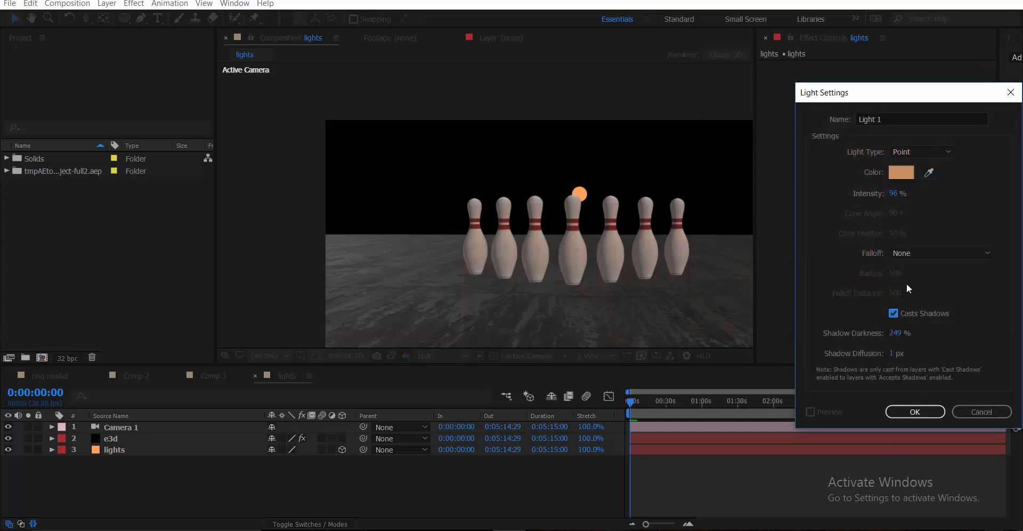
pyautogui.click(915, 412)
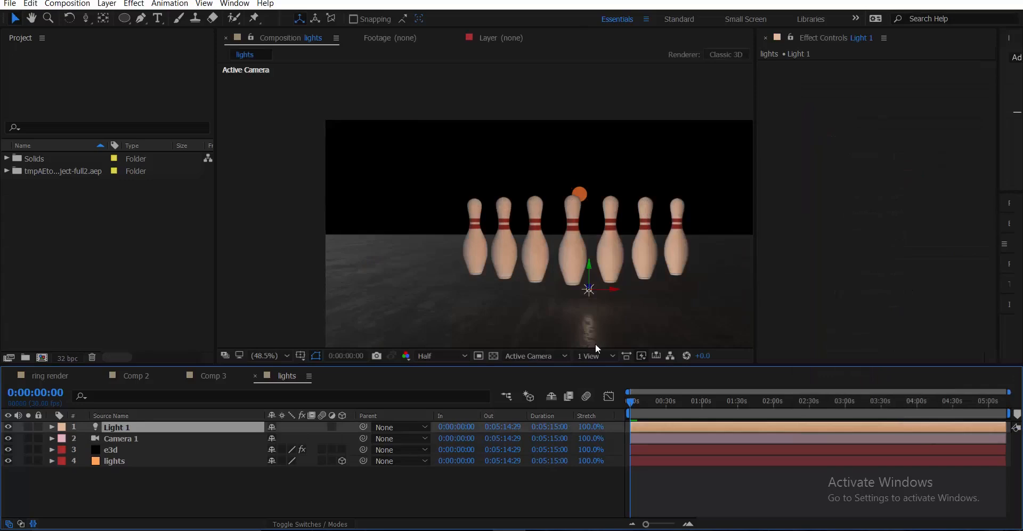
# Add a null object to the composition and make it a 3D layer.
pyautogui.rightClick(182, 480)
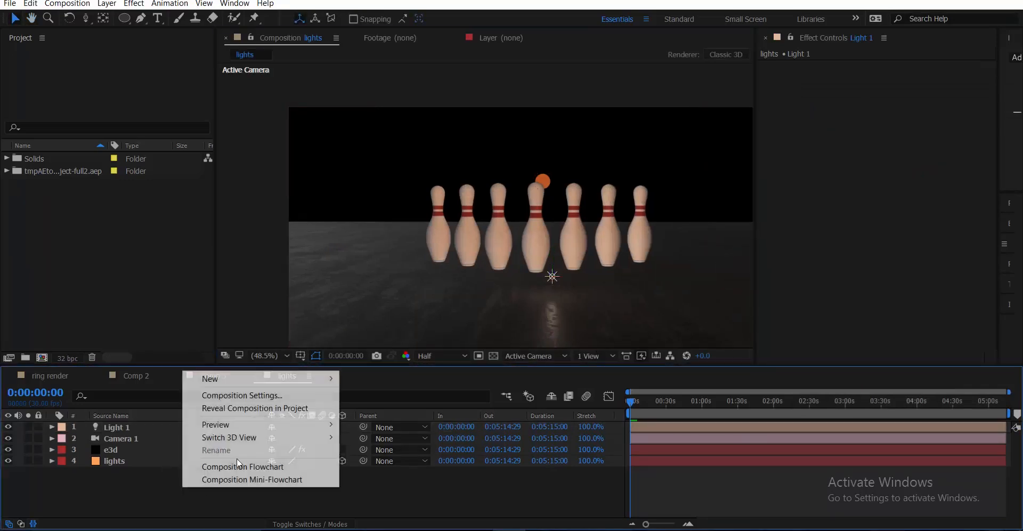
pyautogui.moveTo(255, 379)
pyautogui.click(396, 443)
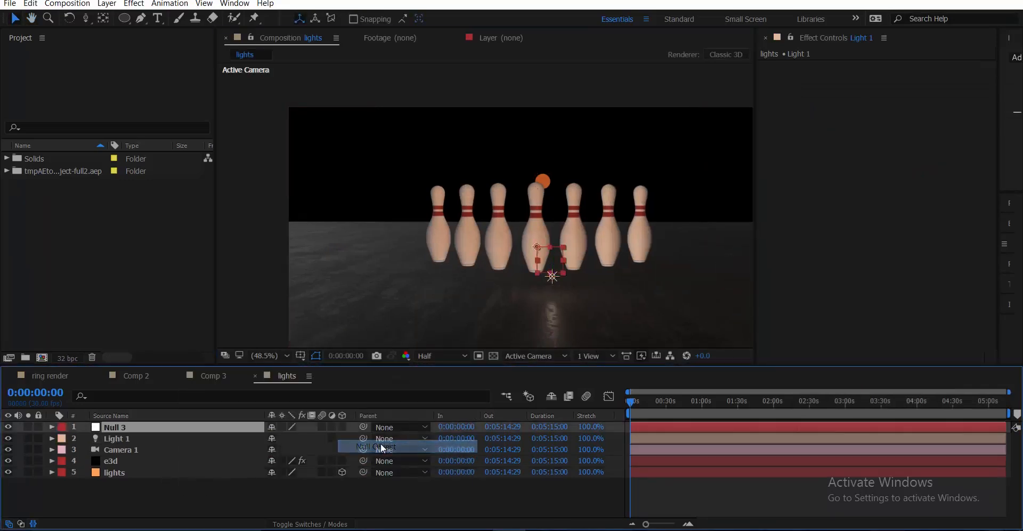
pyautogui.click(343, 426)
# Rename the null object "light control" and place it below the lights layer in the layer stack.
pyautogui.press('Return')
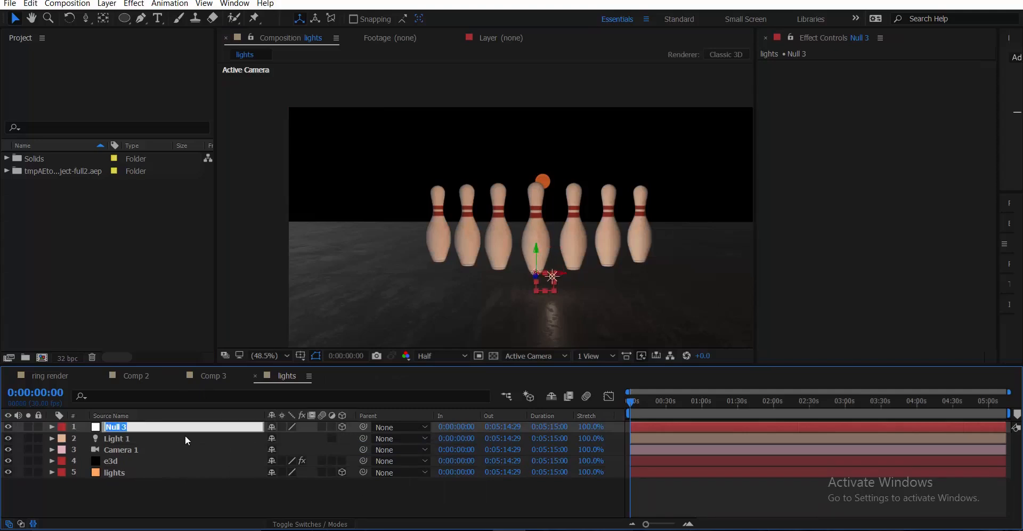
pyautogui.write('light')
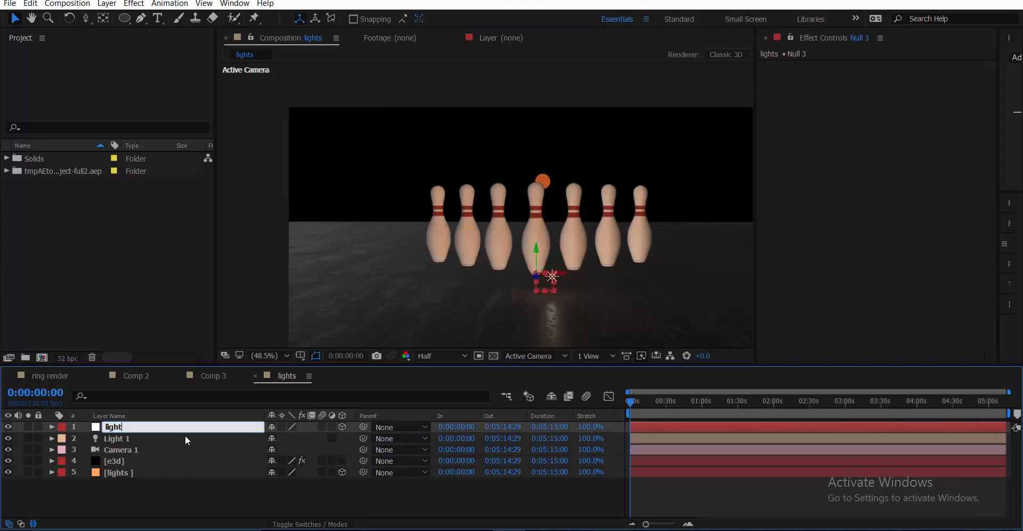
pyautogui.write(' control')
pyautogui.press('Return')
pyautogui.moveTo(184, 435); pyautogui.dragTo(204, 509)
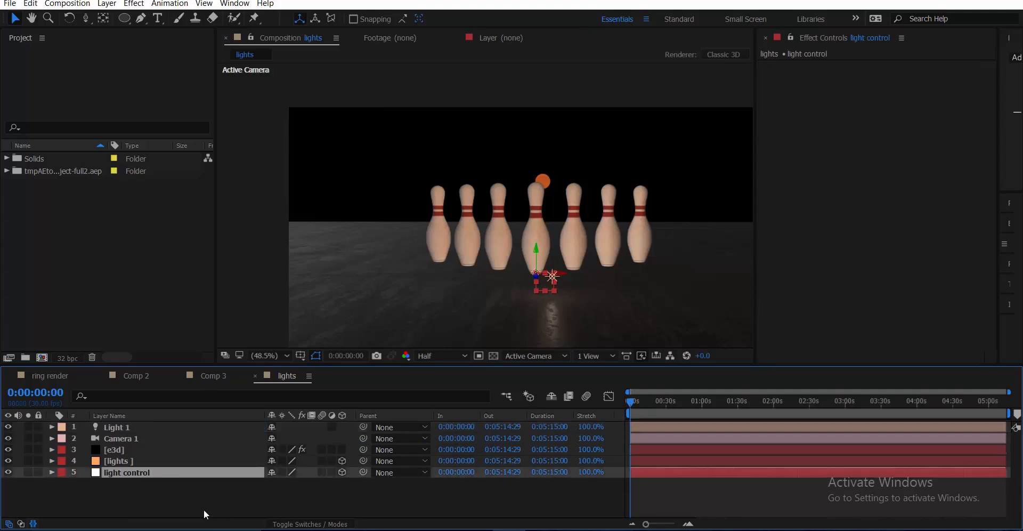
# In Custom View 1, move the light control null far back along its Z axis towards the orange circle.
pyautogui.click(562, 357)
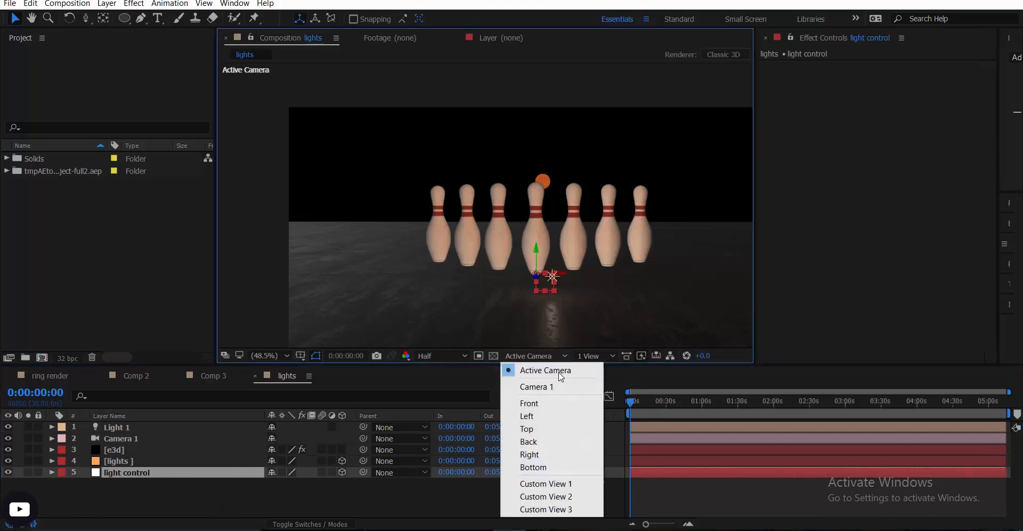
pyautogui.click(552, 483)
pyautogui.scroll(-2, 506, 276)
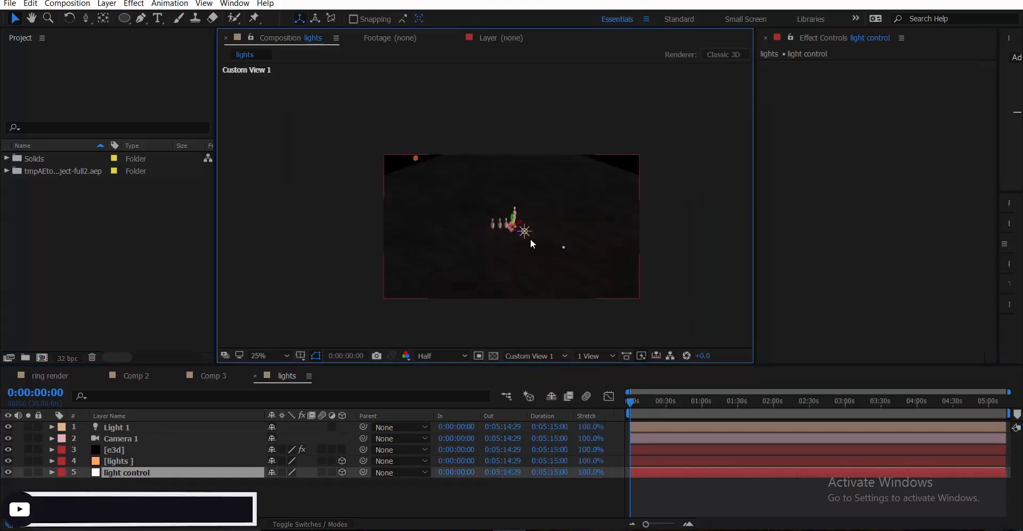
pyautogui.scroll(2, 510, 242)
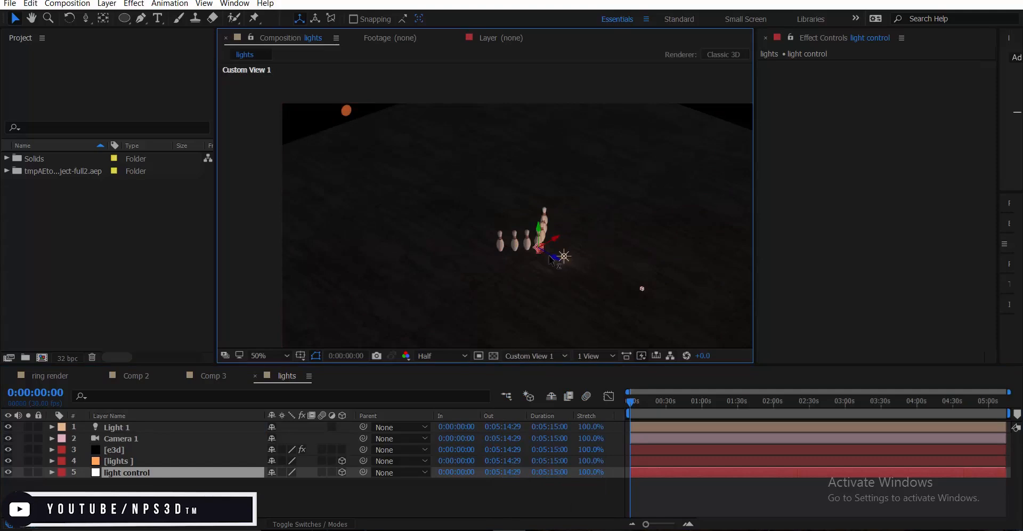
pyautogui.moveTo(555, 258); pyautogui.dragTo(307, 186)
# In Active Camera view, raise the light control null until it sits close to the orange circle behind the middle pin.
pyautogui.click(516, 357)
pyautogui.click(533, 371)
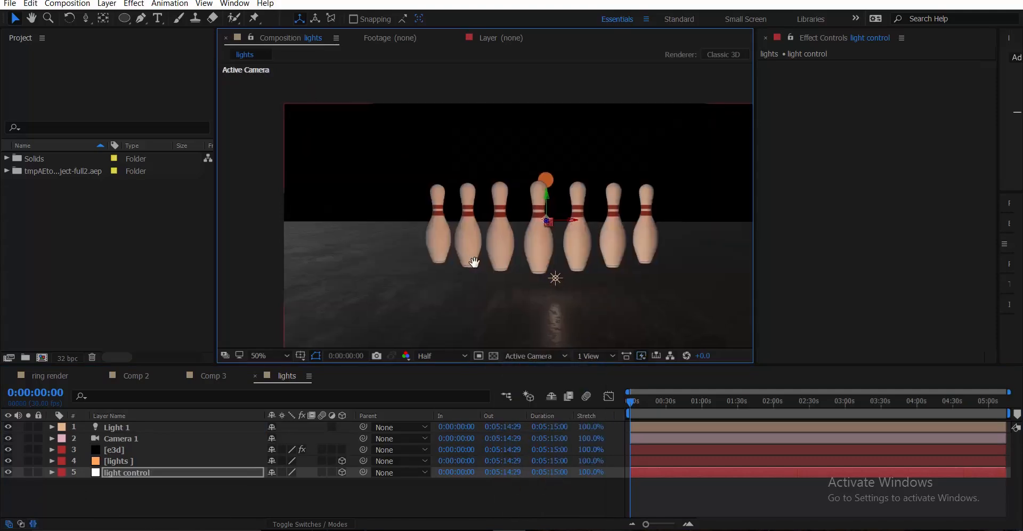
pyautogui.click(554, 218)
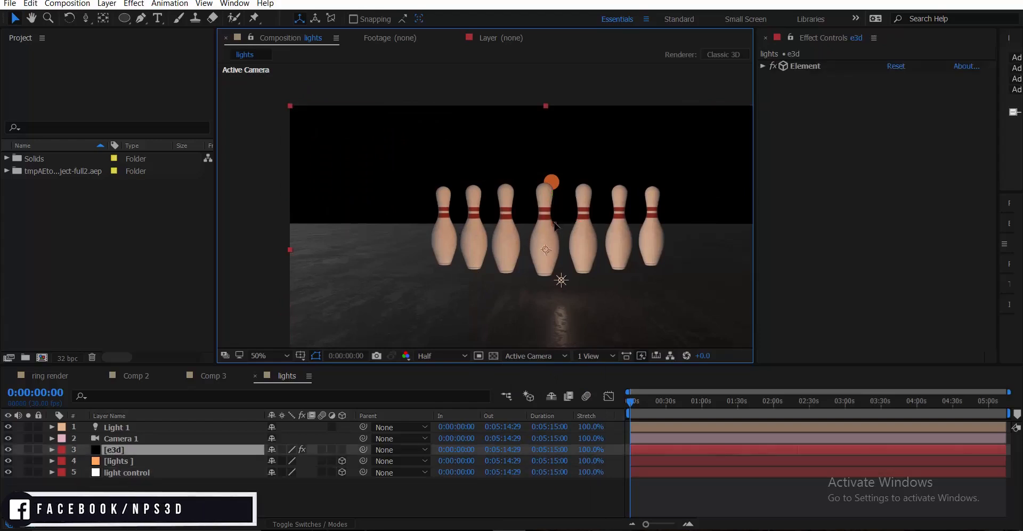
pyautogui.click(129, 459)
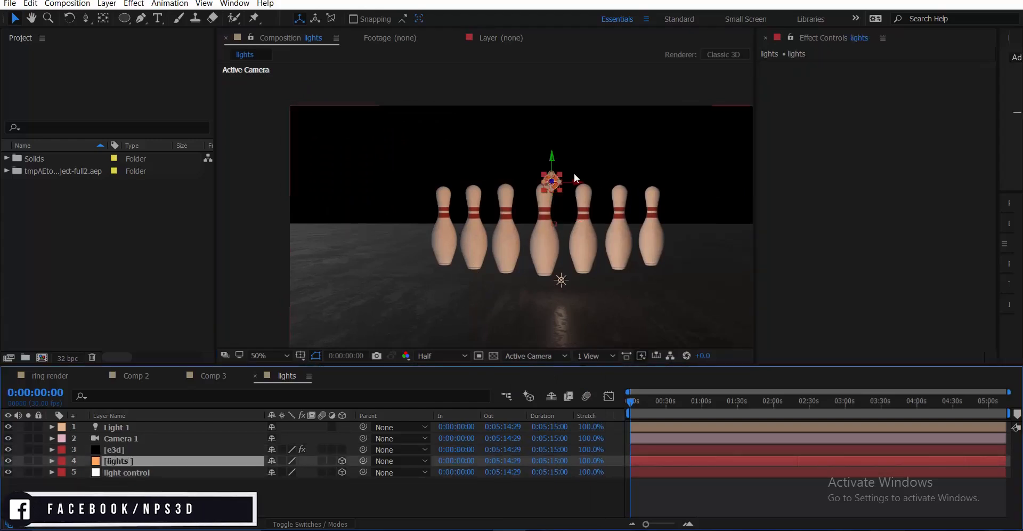
pyautogui.click(116, 471)
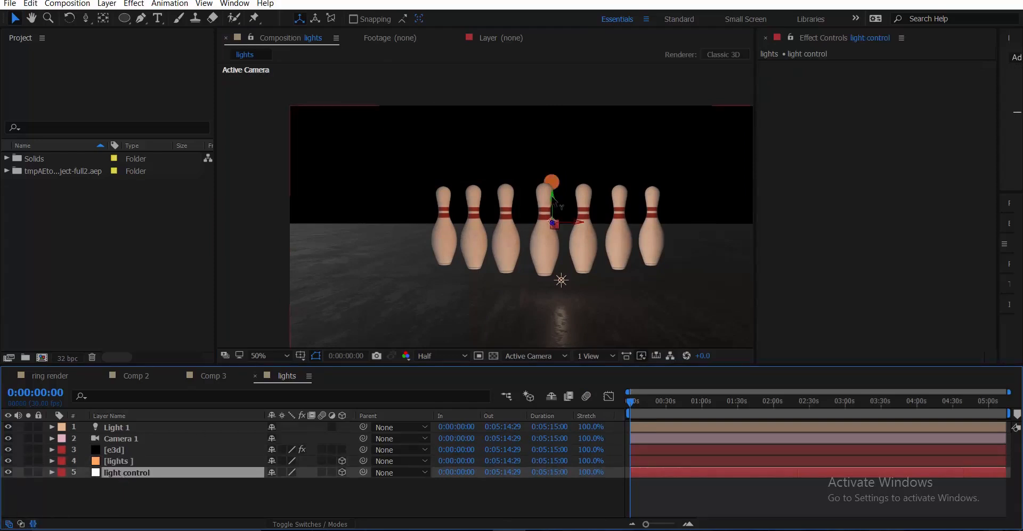
pyautogui.moveTo(552, 196); pyautogui.dragTo(561, 83)
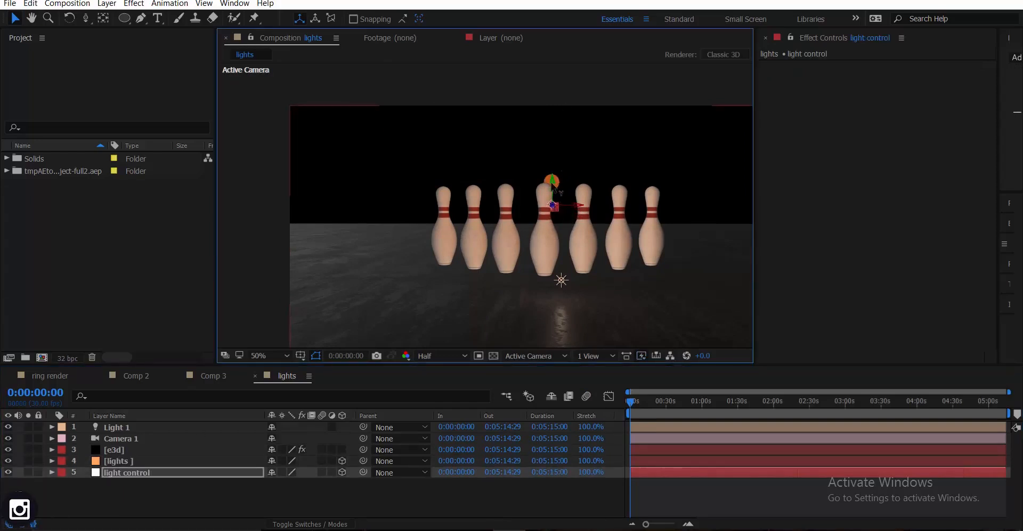
# Link Light 1's Position to the light control null's Position with the expression thisComp.layer("light control").transform.position.
pyautogui.click(172, 430)
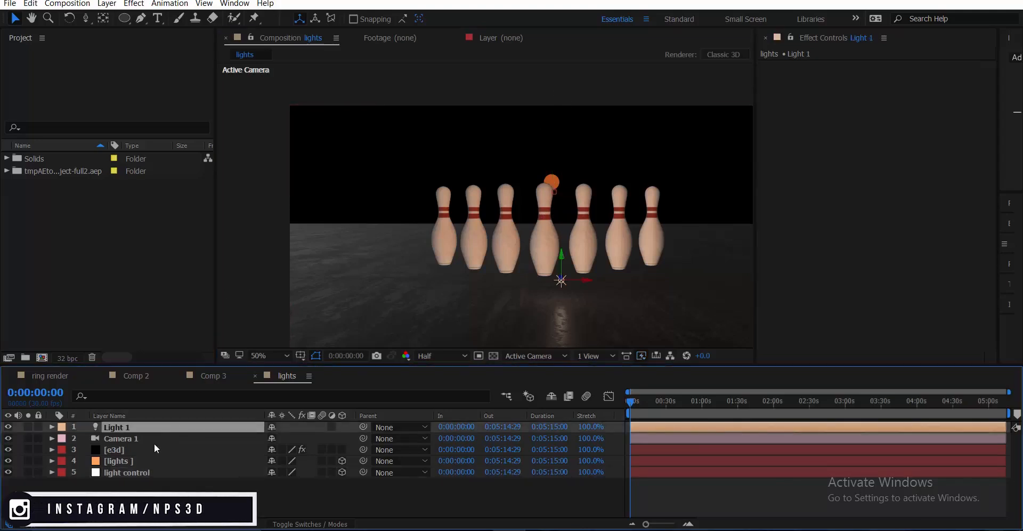
pyautogui.press('p')
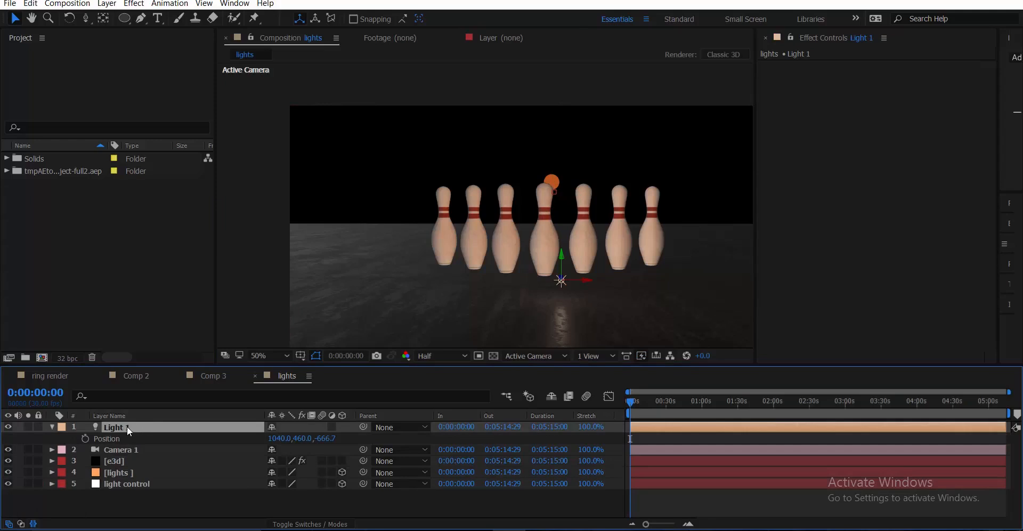
pyautogui.click(122, 484)
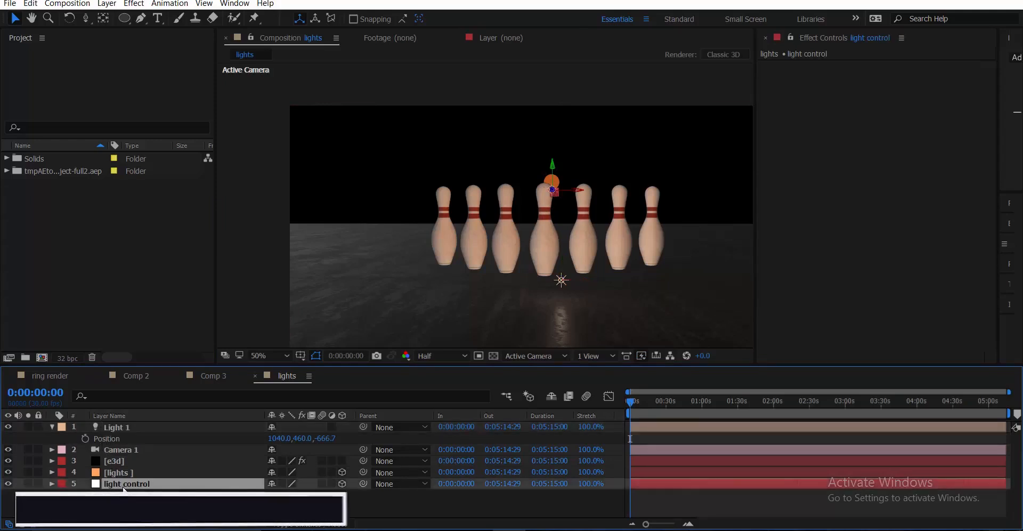
pyautogui.press('p')
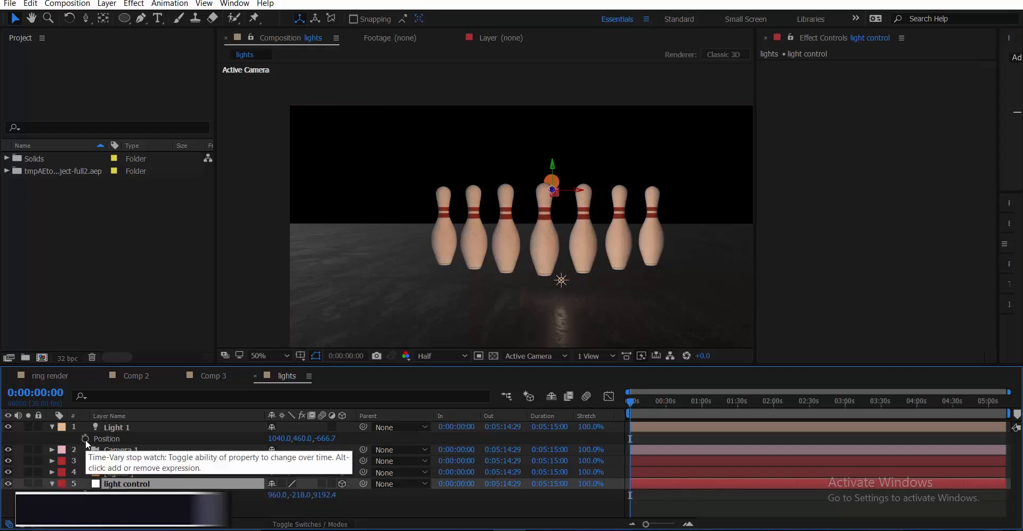
pyautogui.keyDown('alt'); pyautogui.click(85, 439); pyautogui.keyUp('alt')
pyautogui.moveTo(306, 449); pyautogui.dragTo(125, 504)
pyautogui.moveTo(135, 506); pyautogui.dragTo(129, 509)
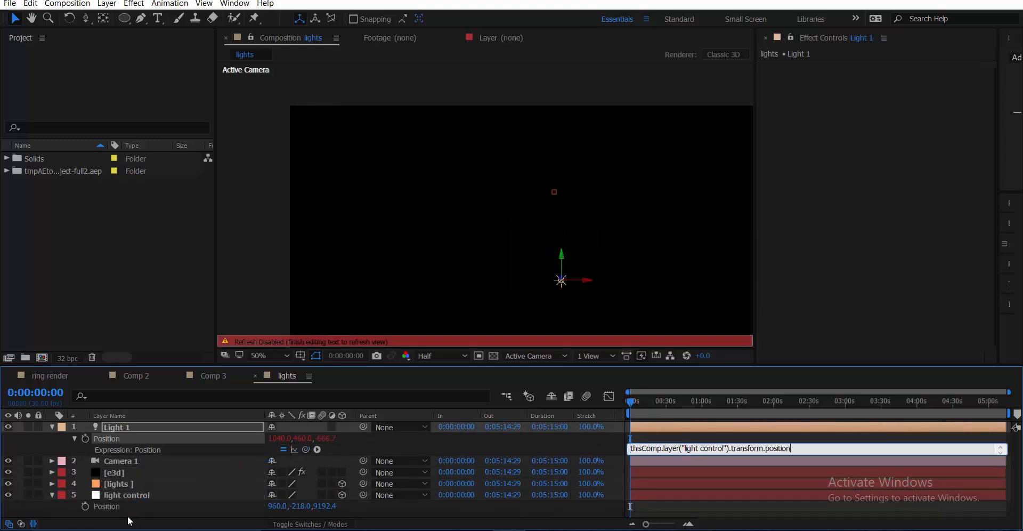
pyautogui.click(131, 526)
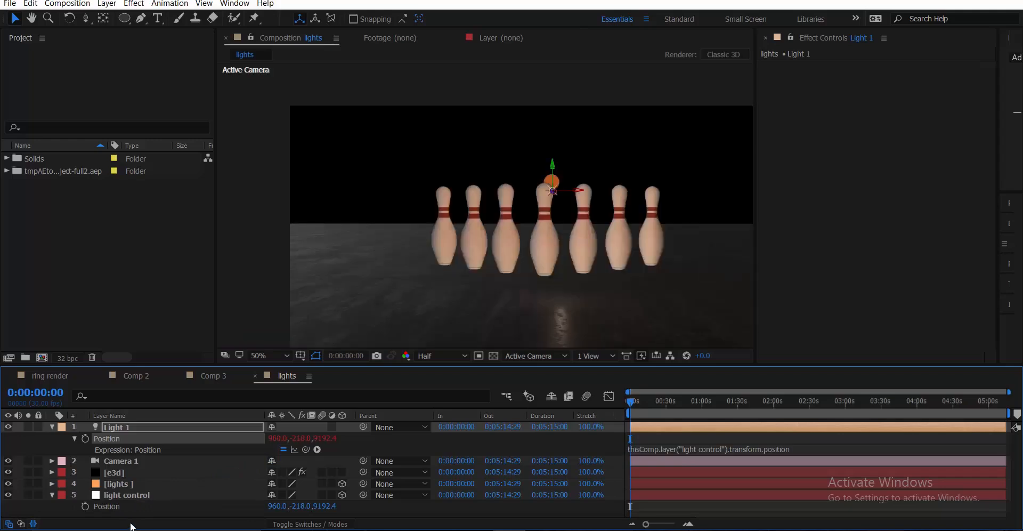
# Collapse Light 1's properties and raise its Intensity to 681% in the light settings.
pyautogui.moveTo(541, 216); pyautogui.dragTo(479, 202)
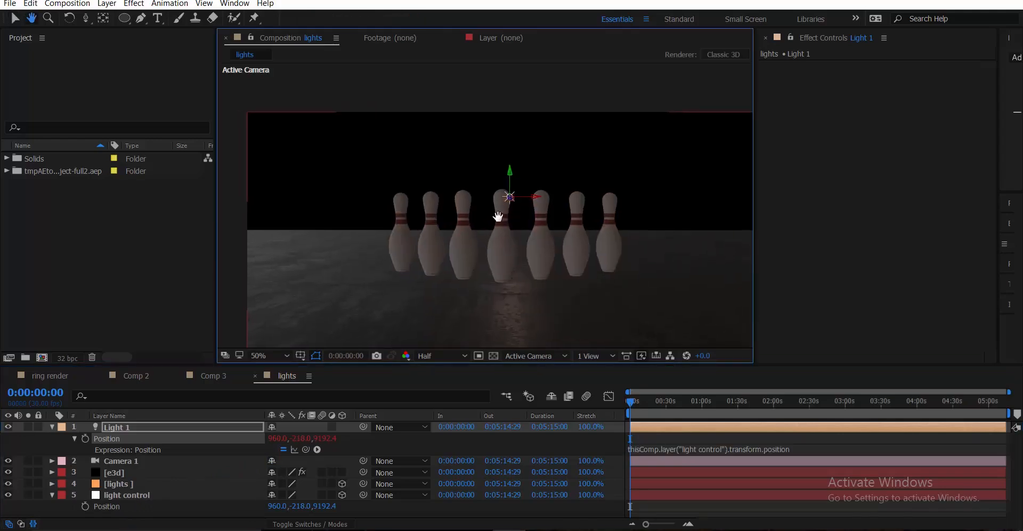
pyautogui.click(51, 427)
pyautogui.click(136, 471)
pyautogui.click(135, 423)
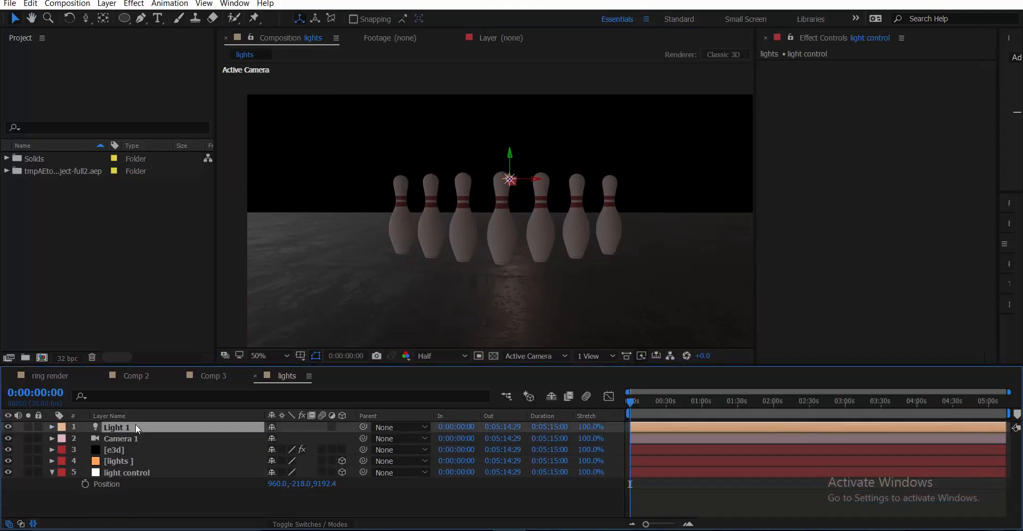
pyautogui.doubleClick(136, 423)
pyautogui.moveTo(898, 194); pyautogui.dragTo(997, 188)
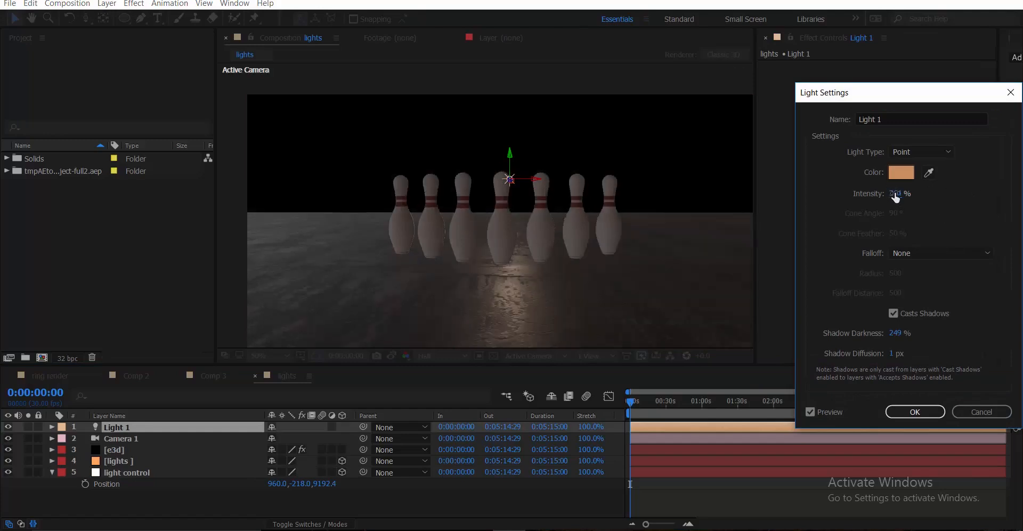
pyautogui.moveTo(896, 197); pyautogui.dragTo(976, 187)
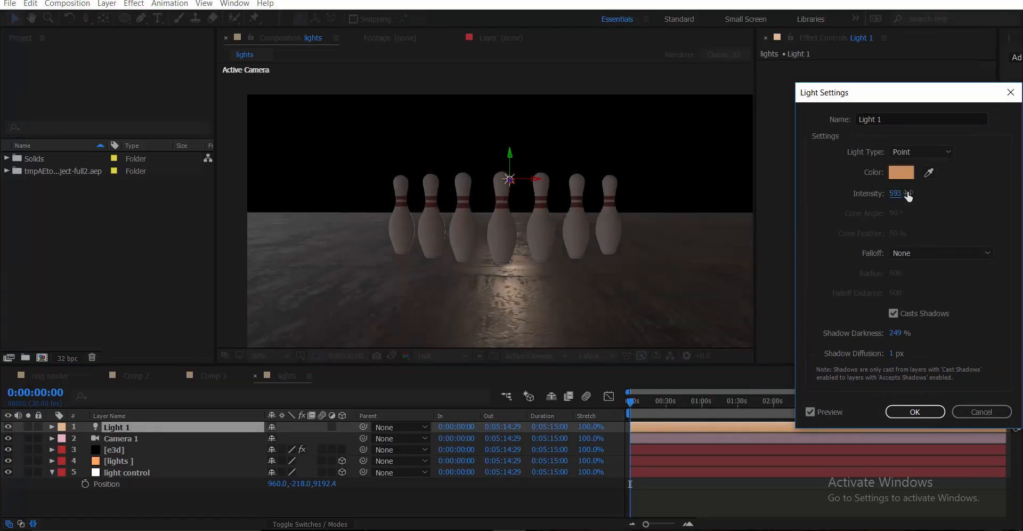
pyautogui.moveTo(900, 192); pyautogui.dragTo(934, 212)
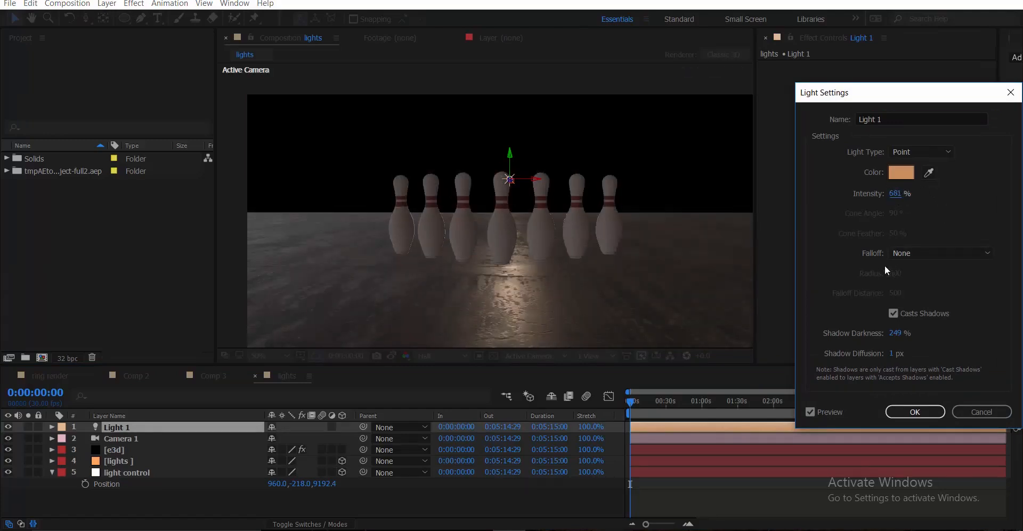
pyautogui.click(914, 412)
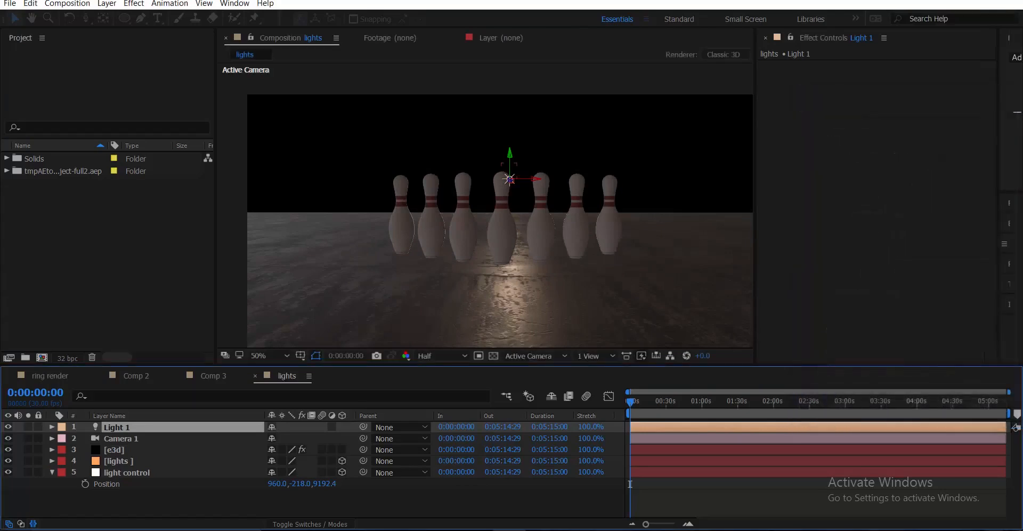
# Rename the orange lights layer "main light" and collapse the light control layer's properties.
pyautogui.click(134, 461)
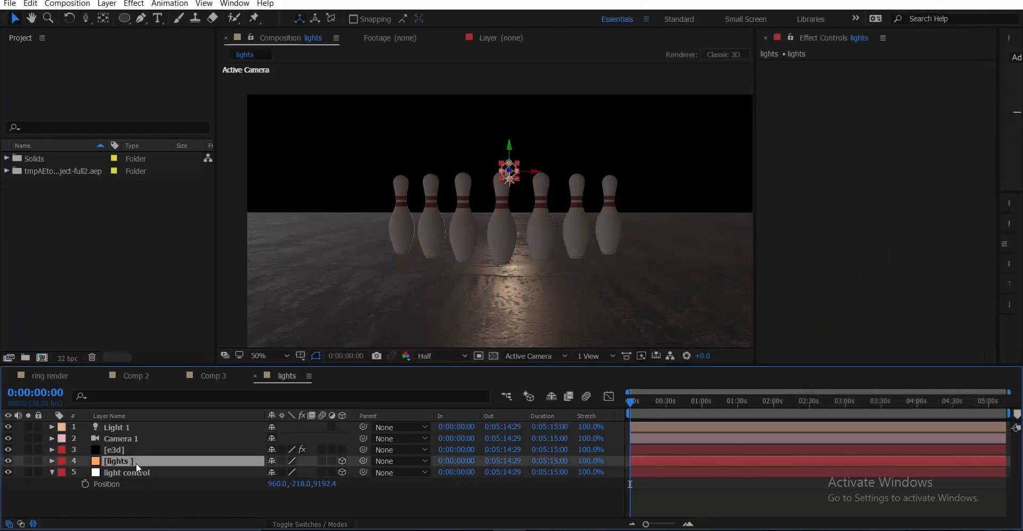
pyautogui.click(51, 472)
pyautogui.press('Return')
pyautogui.write('main')
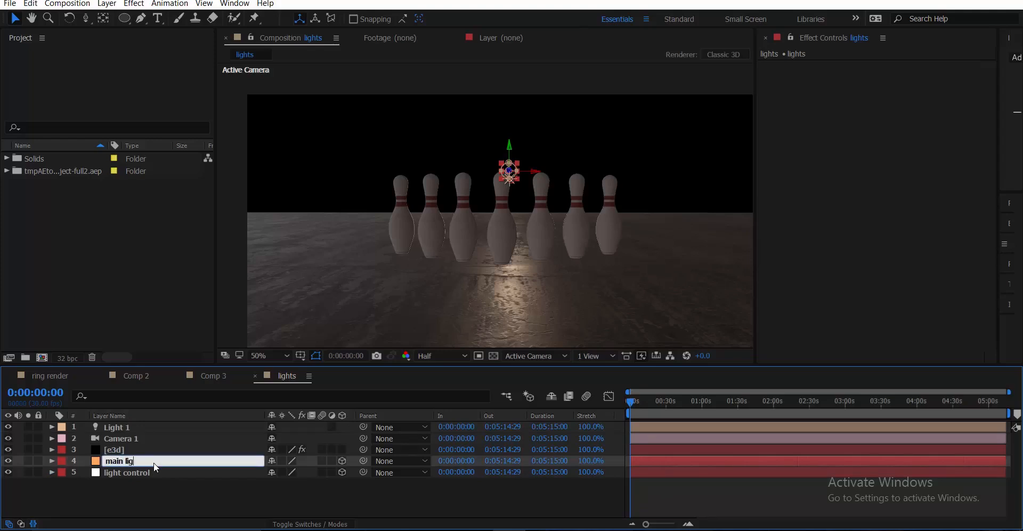
pyautogui.press('Return')
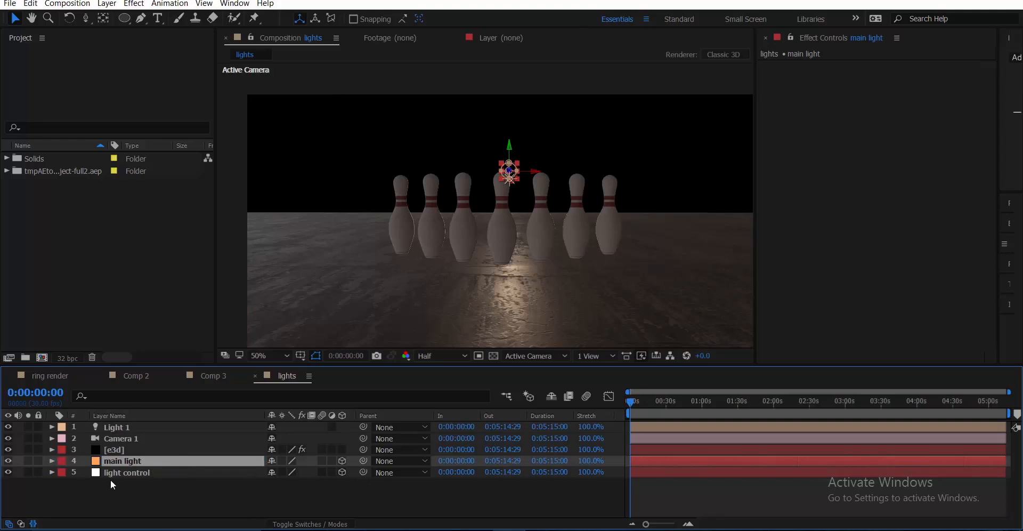
# Turn off Accepts Lights in the orange main light layer's Material Options.
pyautogui.press('a')
pyautogui.press('a')
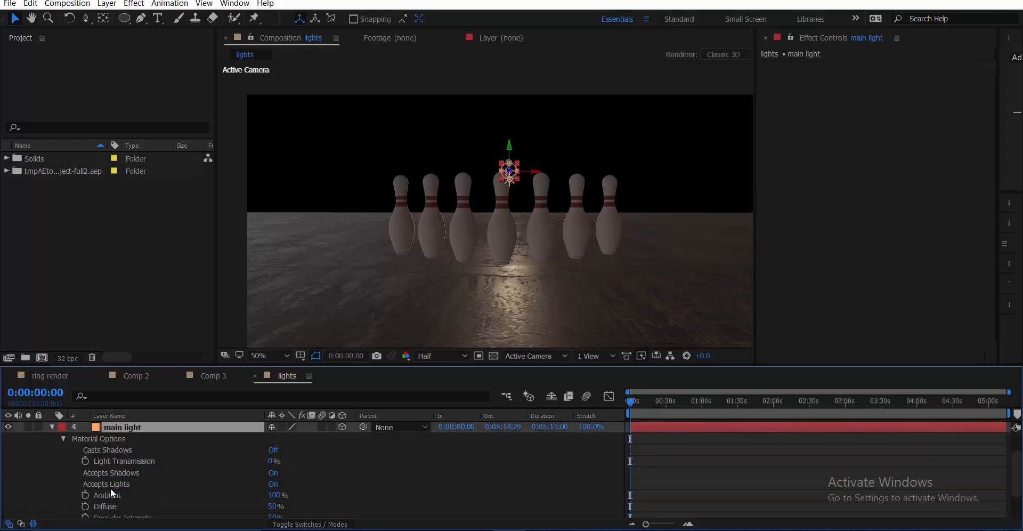
pyautogui.click(273, 484)
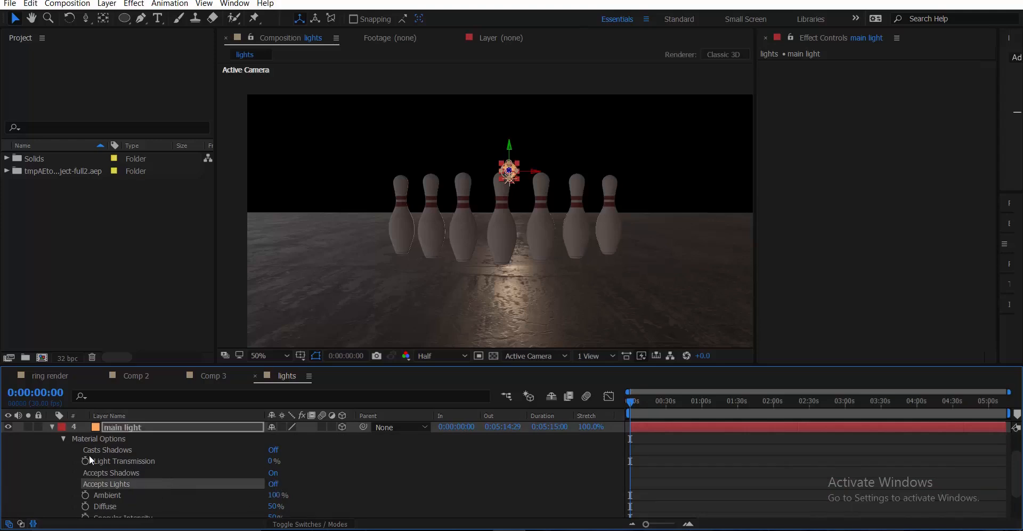
pyautogui.click(52, 427)
# Add an adjustment layer above all other layers and rename it "main light".
pyautogui.rightClick(87, 494)
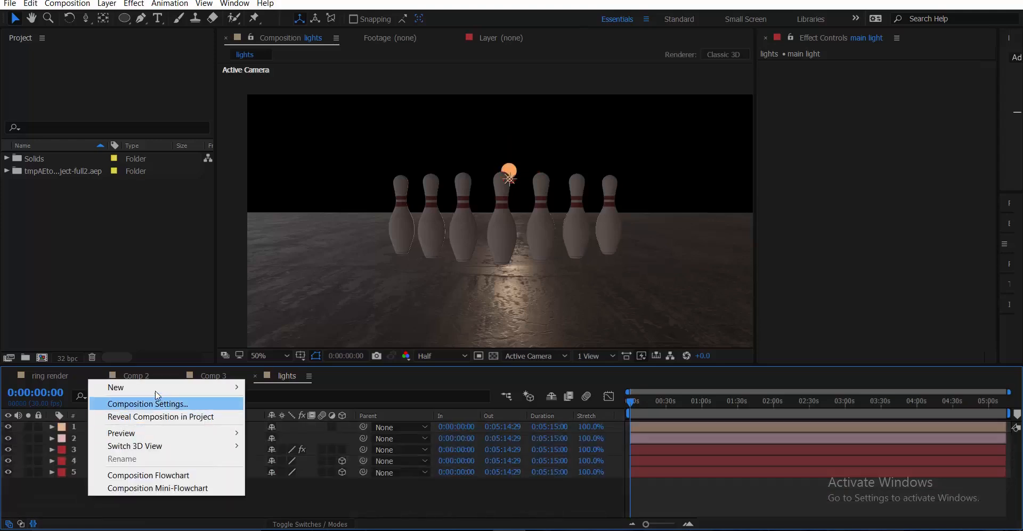
pyautogui.moveTo(160, 387)
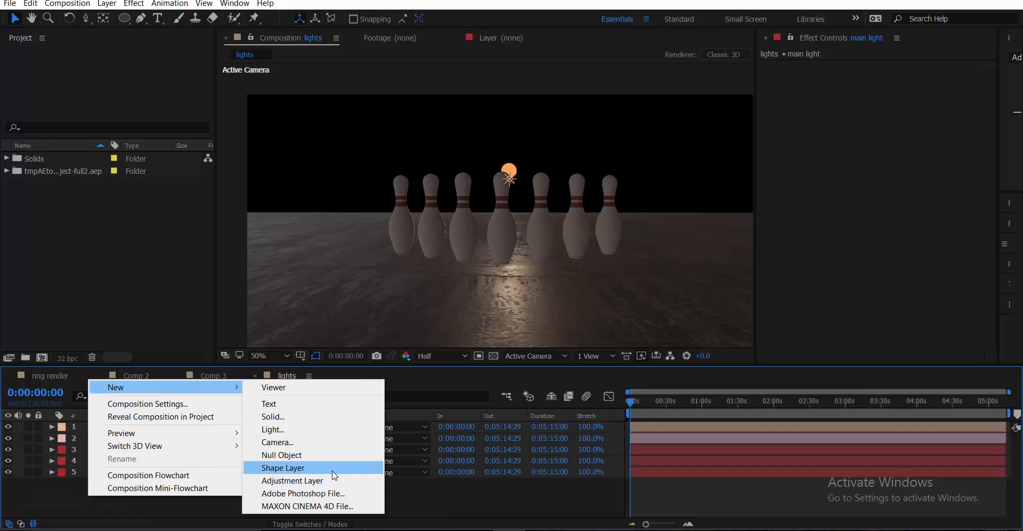
pyautogui.click(334, 480)
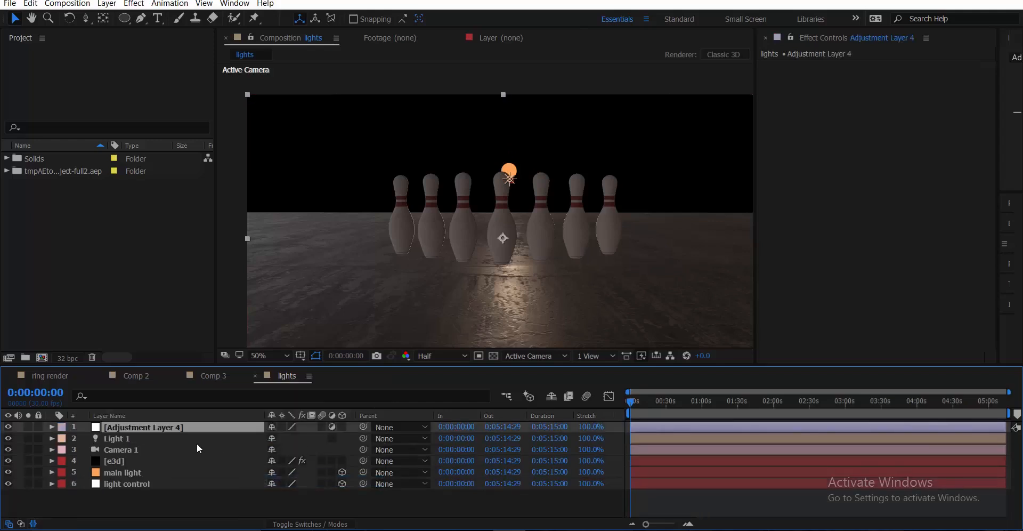
pyautogui.press('Return')
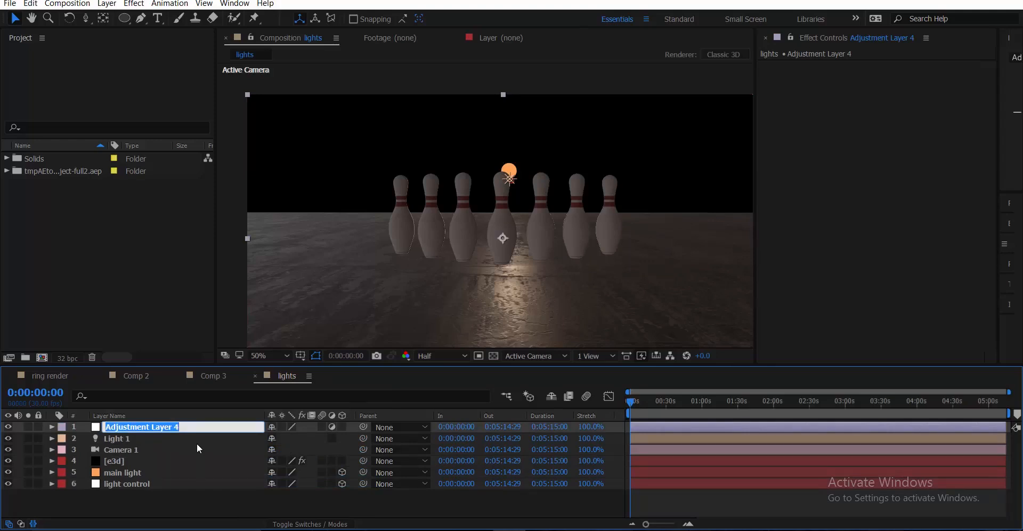
pyautogui.write('main light')
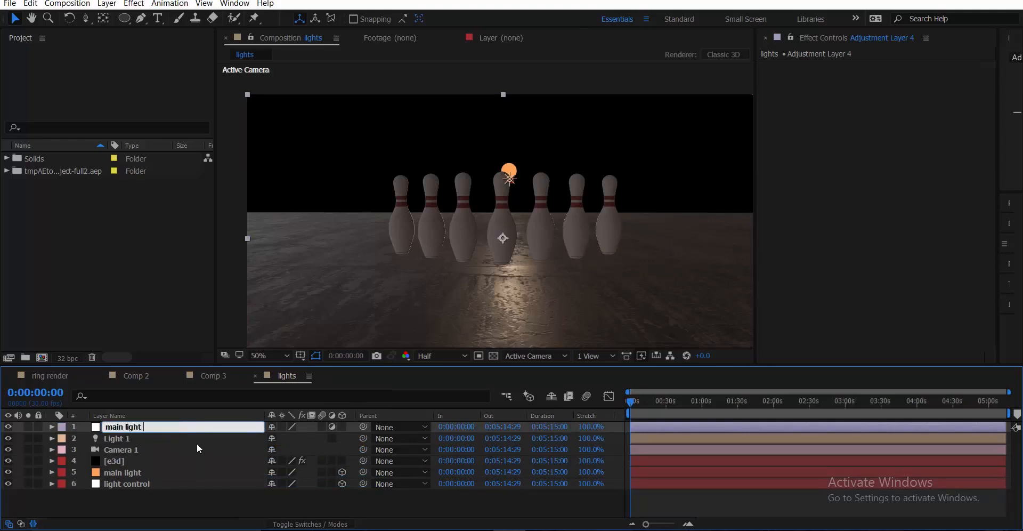
pyautogui.press('Return')
# Apply the CC Radial Fast Blur effect to the main light adjustment layer.
pyautogui.hotkey('ctrl', 'space')
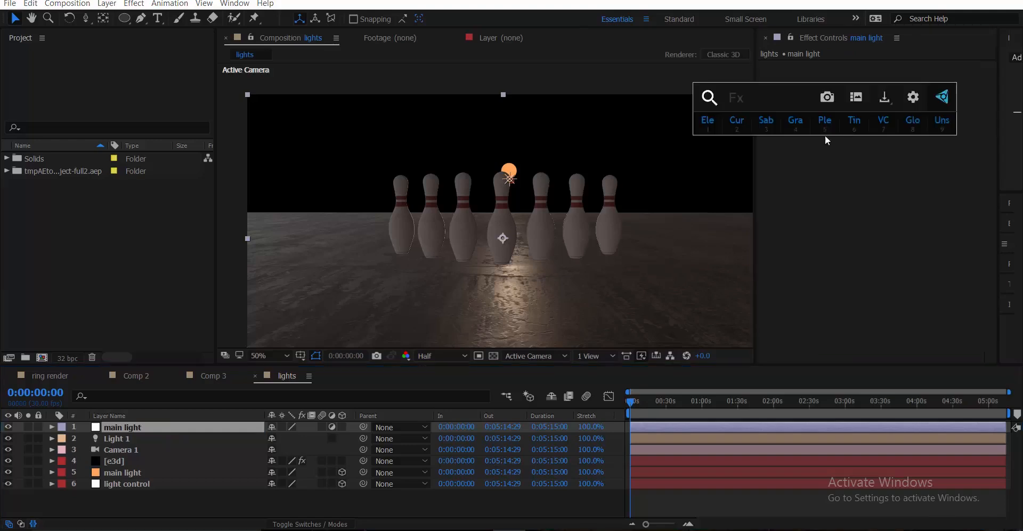
pyautogui.write('cc')
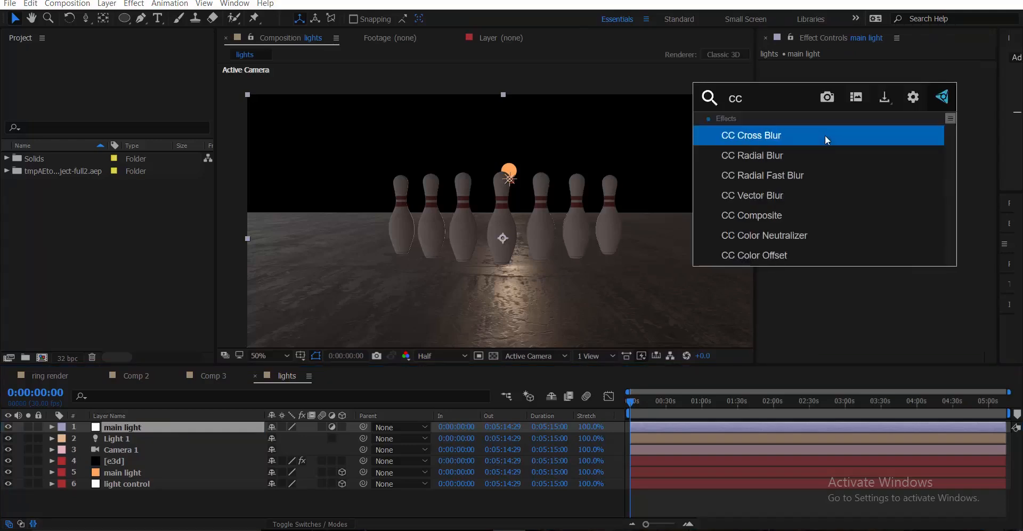
pyautogui.click(814, 172)
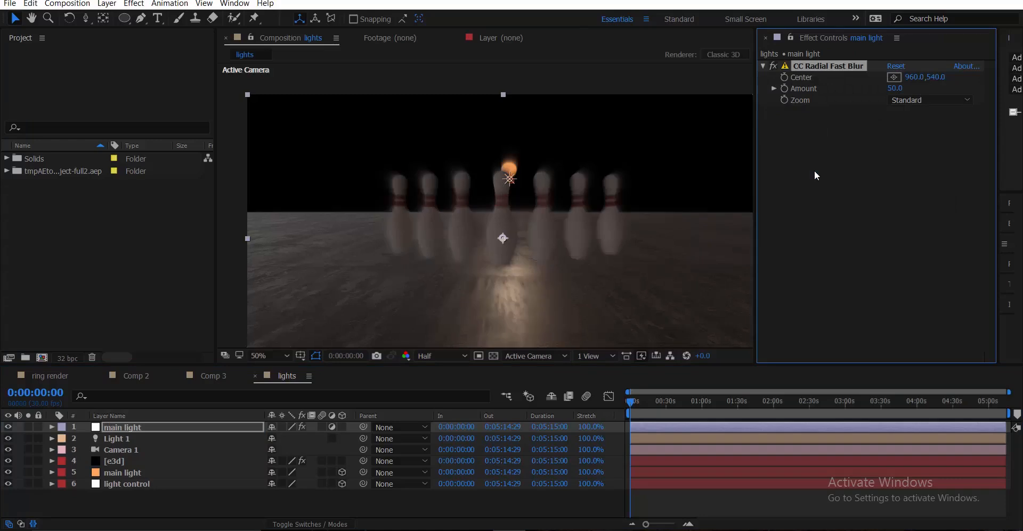
# Set the CC Radial Fast Blur's Amount to 99 and its Zoom to Brightest.
pyautogui.click(895, 87)
pyautogui.write('100')
pyautogui.press('Return')
pyautogui.click(899, 90)
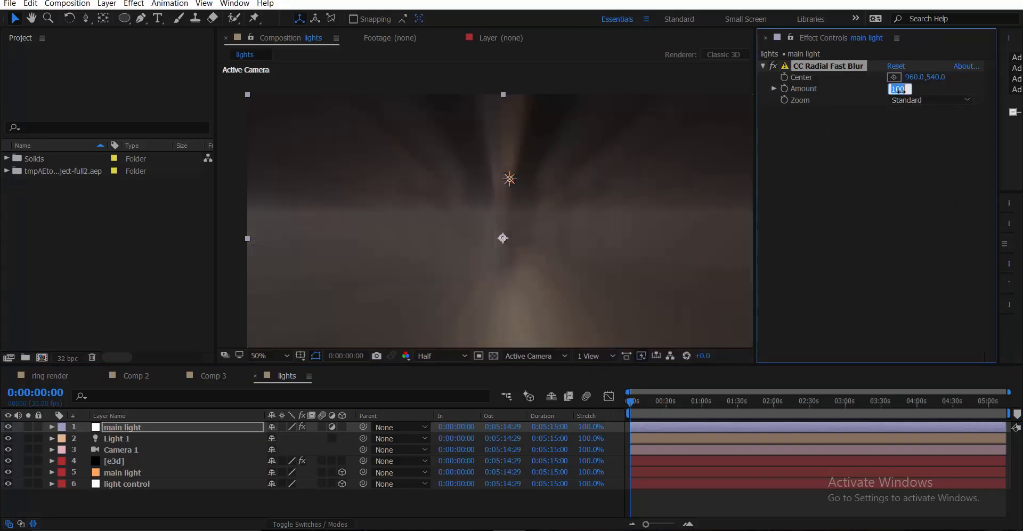
pyautogui.write('99')
pyautogui.press('Return')
pyautogui.click(906, 101)
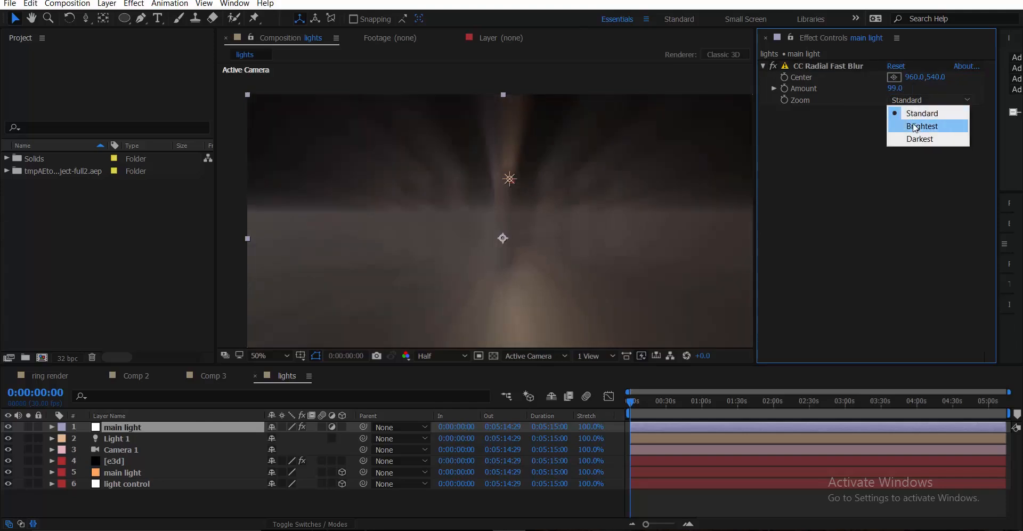
pyautogui.click(914, 124)
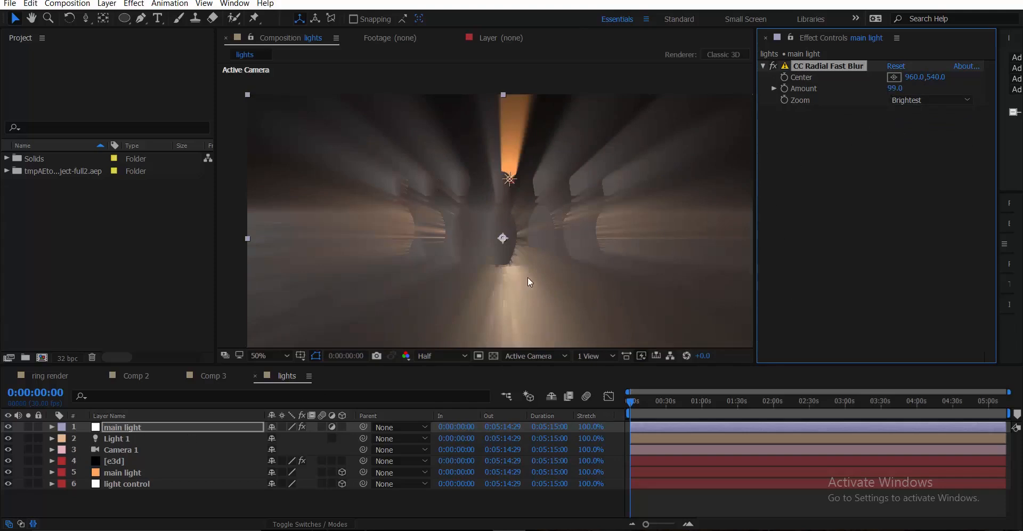
# Check the light rays in the whole frame with the e3d layer hidden and shown again.
pyautogui.press('h')
pyautogui.moveTo(528, 276); pyautogui.dragTo(515, 263)
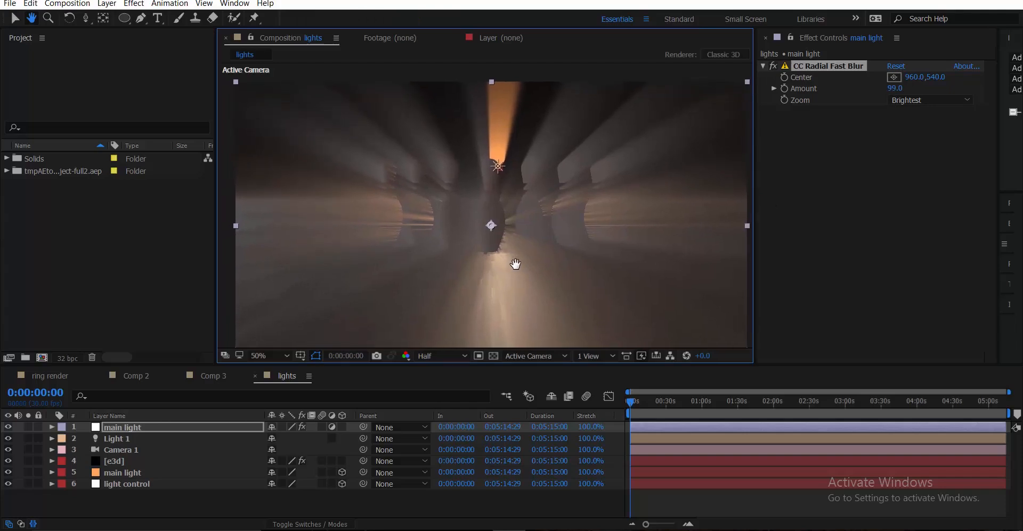
pyautogui.press('v')
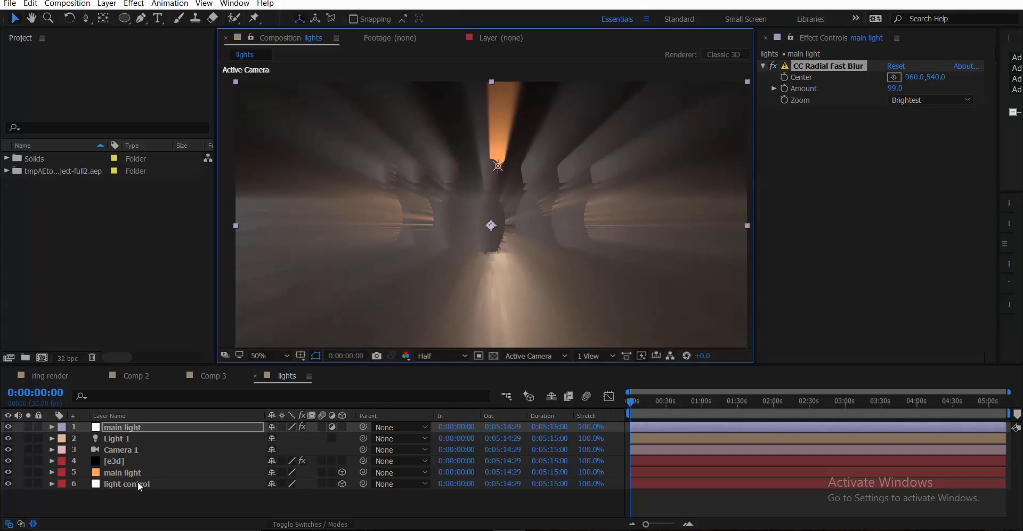
pyautogui.click(9, 461)
pyautogui.click(8, 460)
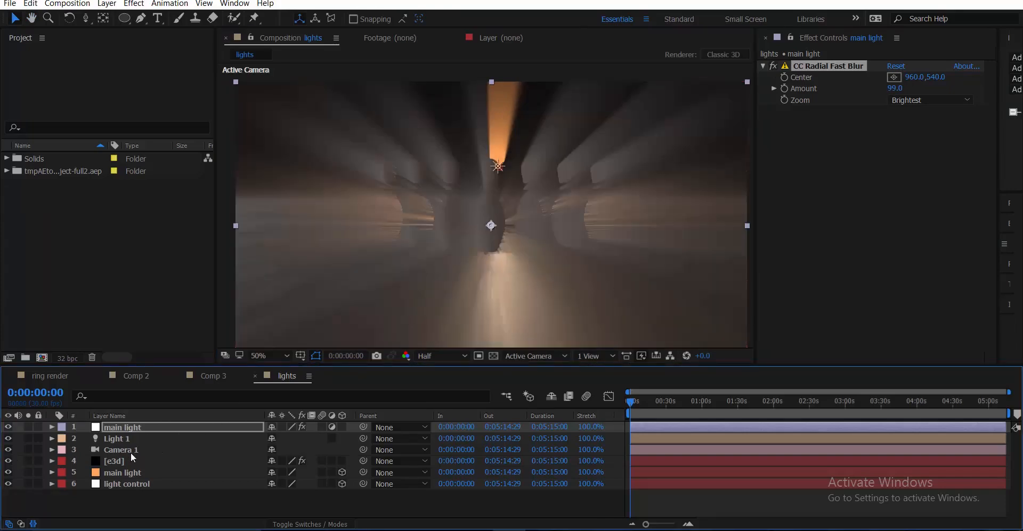
# Add an expression to the main light adjustment layer's CC Radial Fast Blur Center that references the light control layer.
pyautogui.click(149, 481)
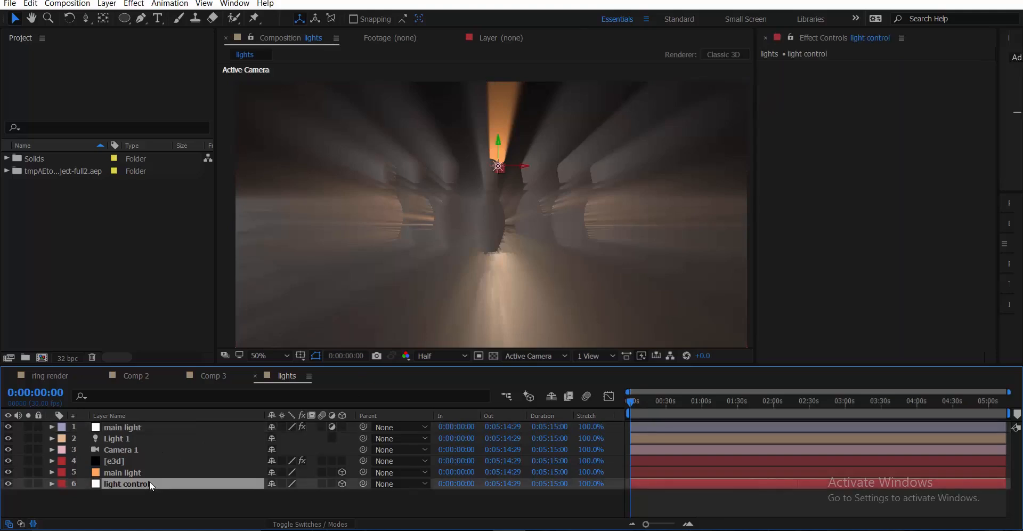
pyautogui.click(129, 426)
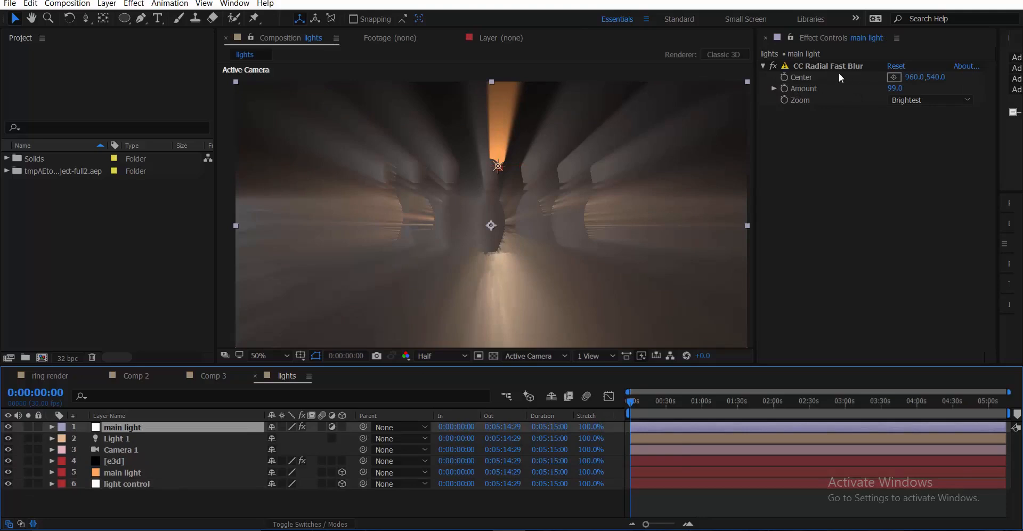
pyautogui.keyDown('alt'); pyautogui.click(784, 77); pyautogui.keyUp('alt')
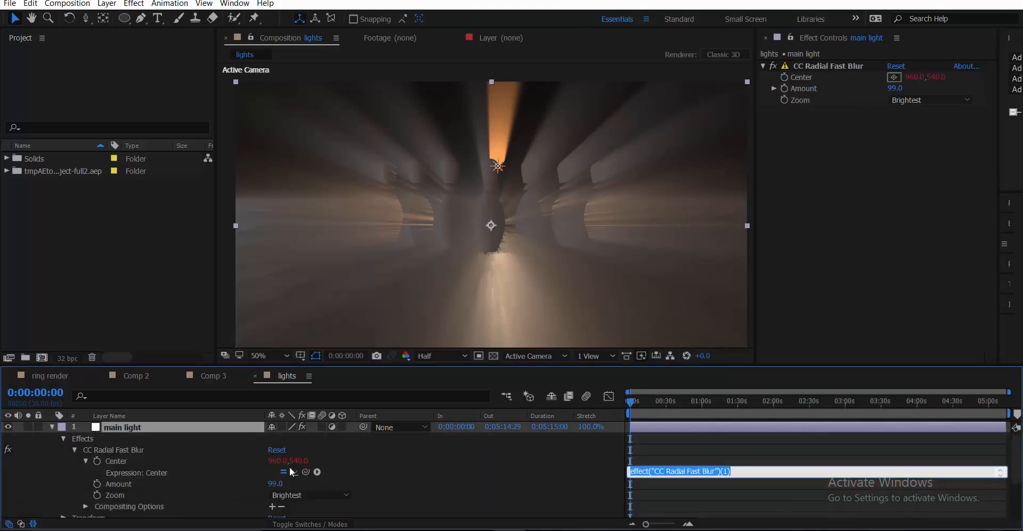
pyautogui.moveTo(303, 472); pyautogui.dragTo(147, 514)
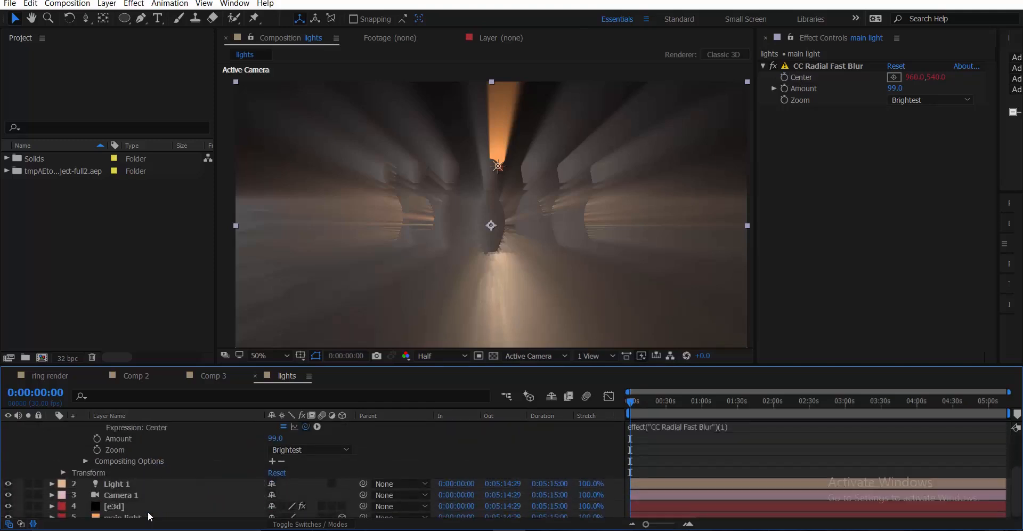
pyautogui.click(729, 428)
pyautogui.click(737, 427)
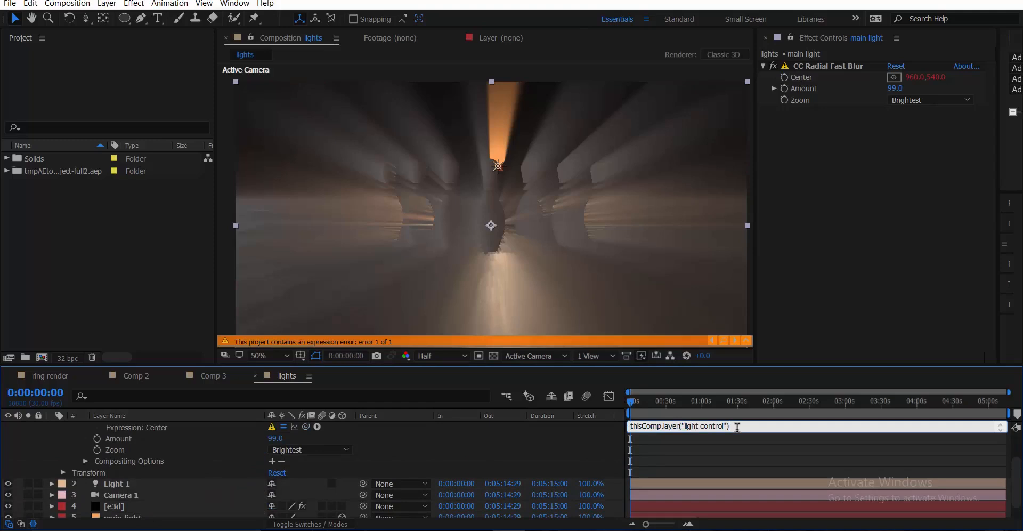
# Complete the Center expression as thisComp.layer("light control").toComp([0,0,0]);.
pyautogui.write('.to')
pyautogui.write('Comp')
pyautogui.write('9')
pyautogui.write('[')
pyautogui.press('BackSpace')
pyautogui.write('[0,0,0]);')
pyautogui.click(753, 460)
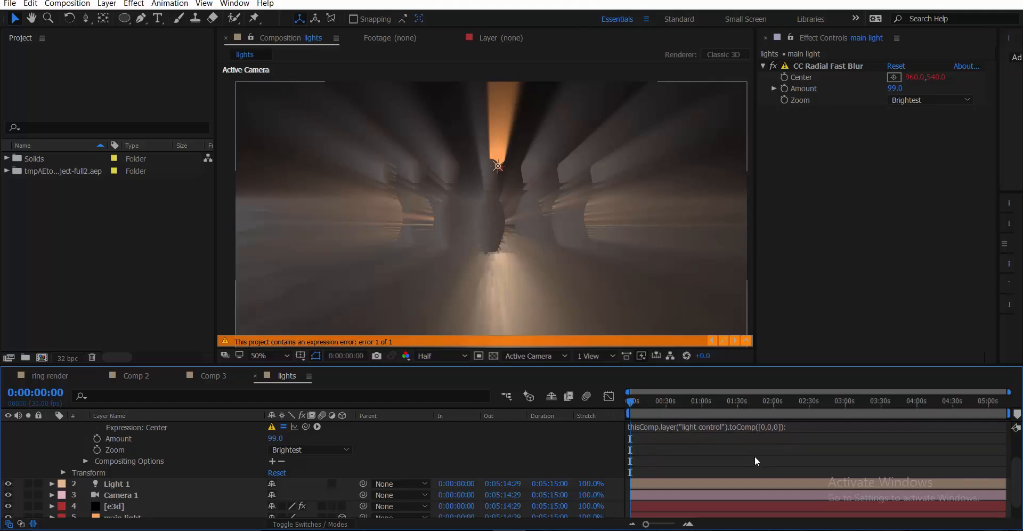
pyautogui.click(802, 429)
pyautogui.click(801, 425)
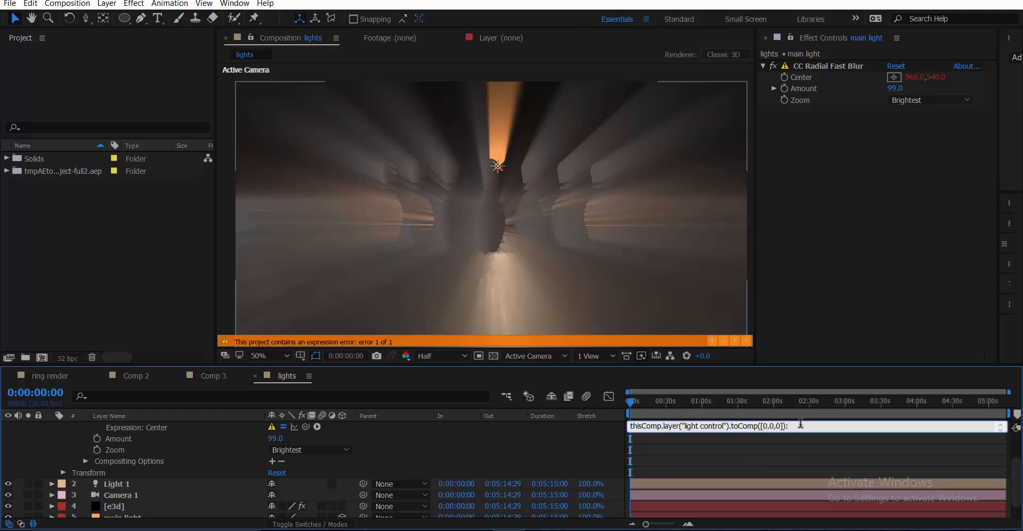
pyautogui.click(791, 449)
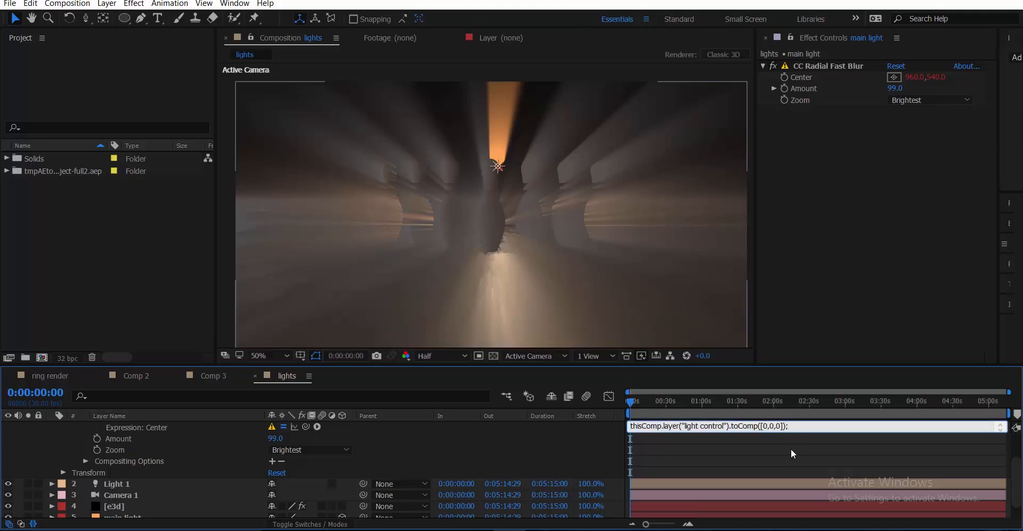
pyautogui.scroll(2, 66, 442)
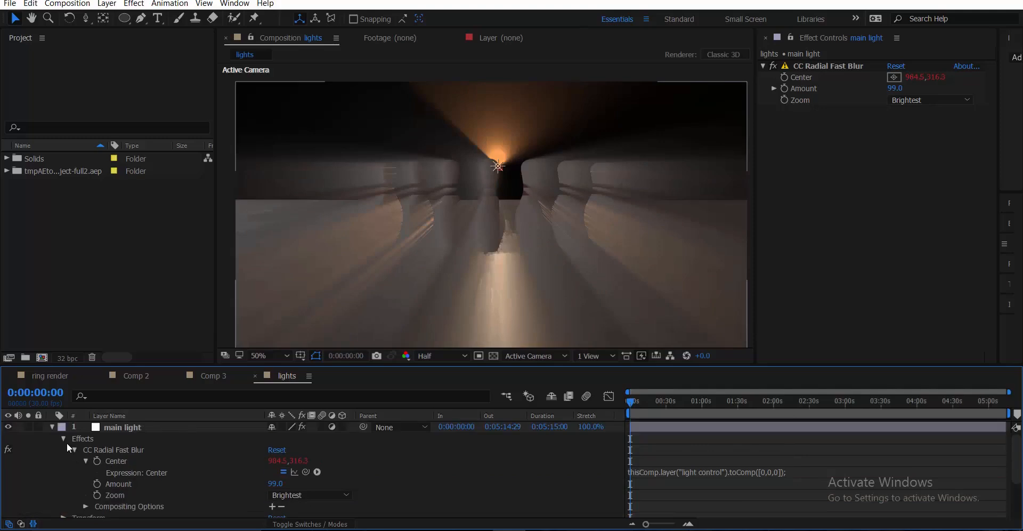
# Lower the light control null to about 960, 358, 9192.4 and the main light solid to about 960, 309.1, 7137.1.
pyautogui.click(51, 428)
pyautogui.click(123, 473)
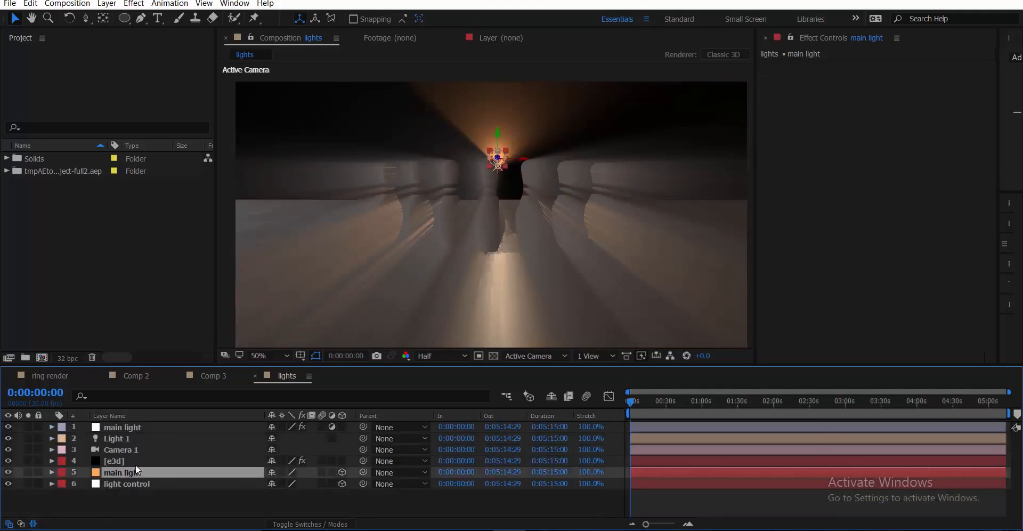
pyautogui.click(137, 482)
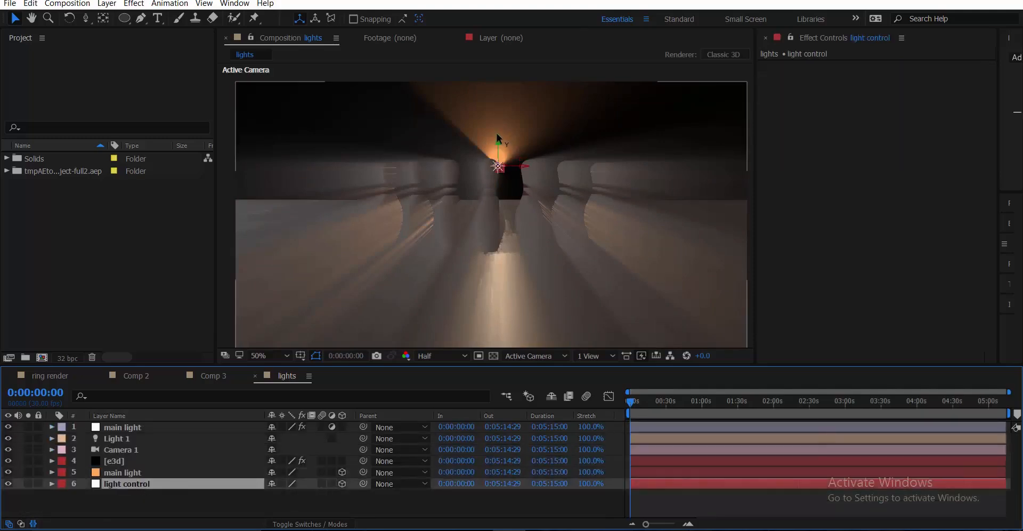
pyautogui.moveTo(497, 137); pyautogui.dragTo(488, 226)
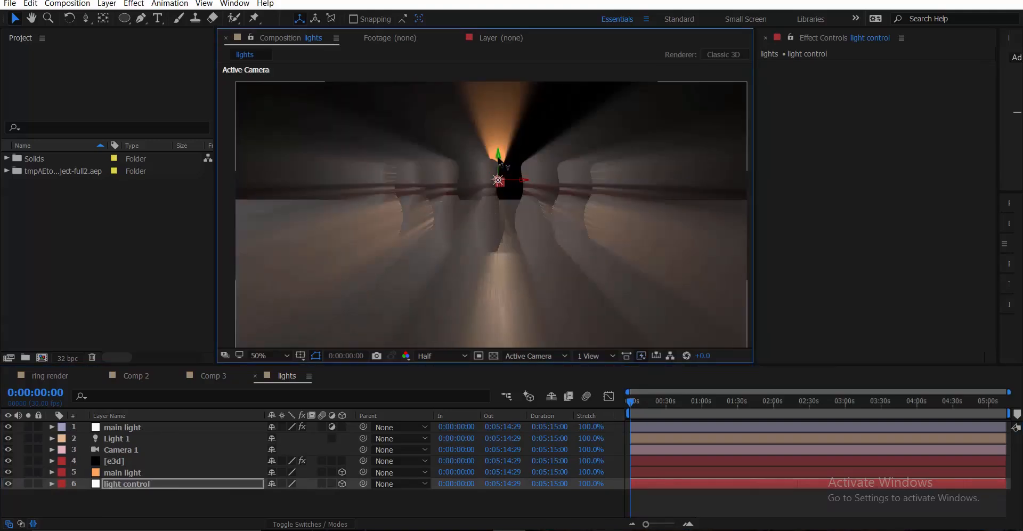
pyautogui.moveTo(501, 161); pyautogui.dragTo(491, 220)
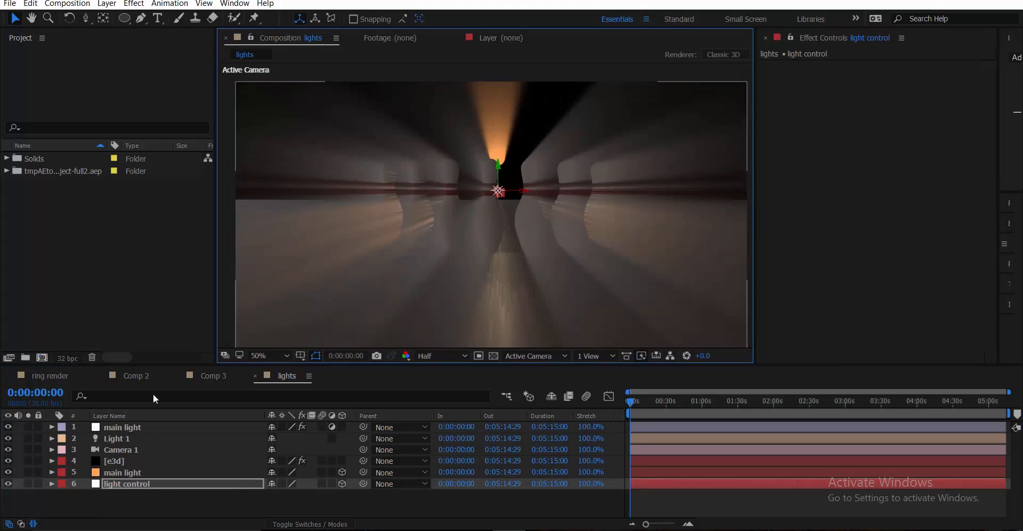
pyautogui.click(112, 473)
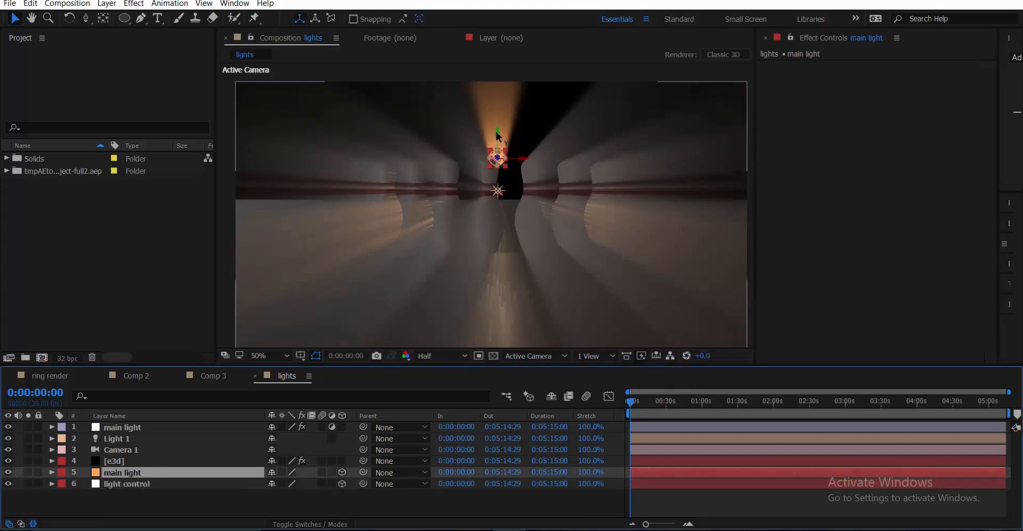
pyautogui.moveTo(497, 137); pyautogui.dragTo(487, 295)
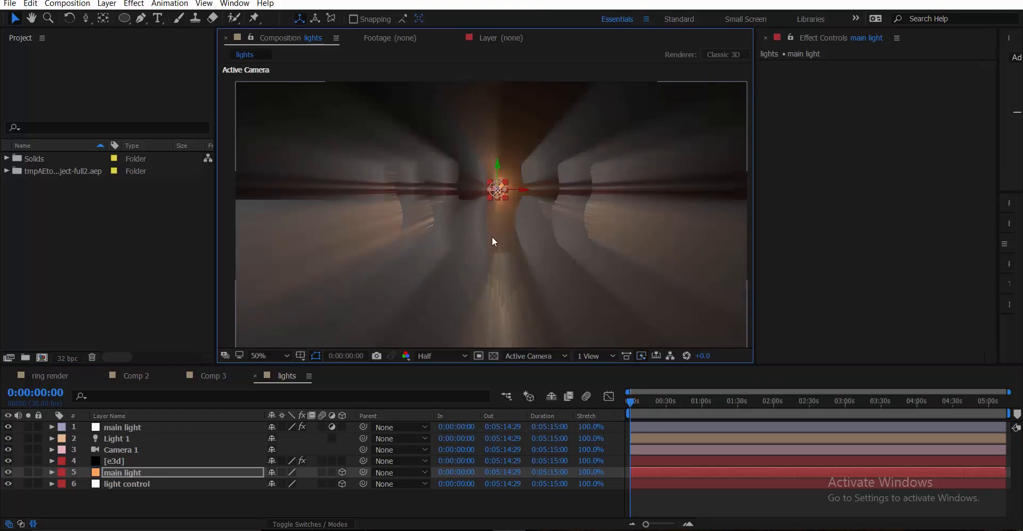
# Link the main light solid's Position to the light control null's Position with an expression.
pyautogui.press('p')
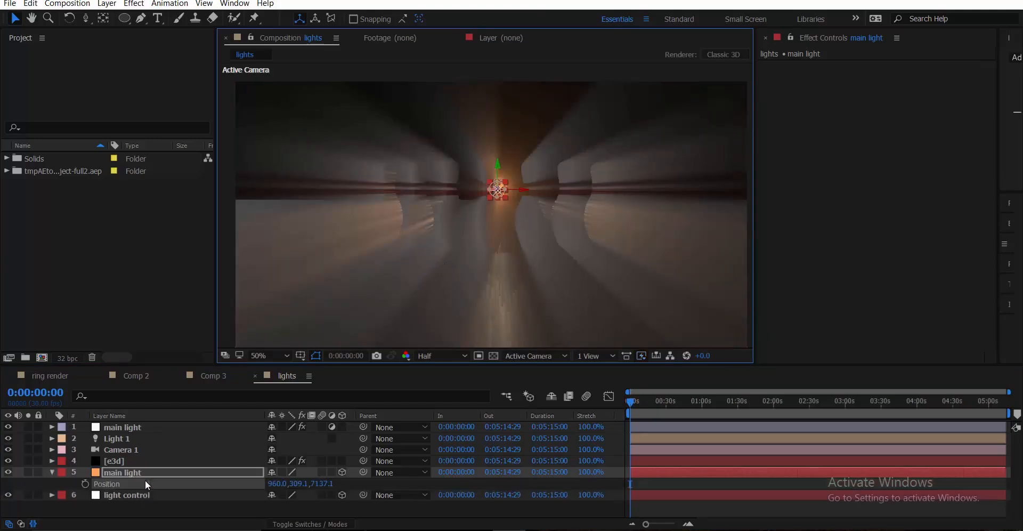
pyautogui.click(133, 495)
pyautogui.press('p')
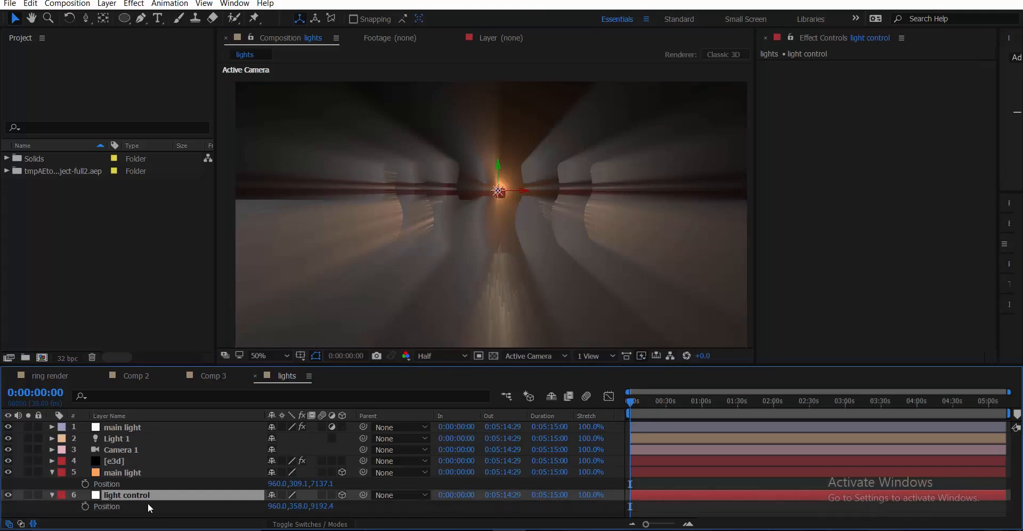
pyautogui.keyDown('alt'); pyautogui.click(86, 483); pyautogui.keyUp('alt')
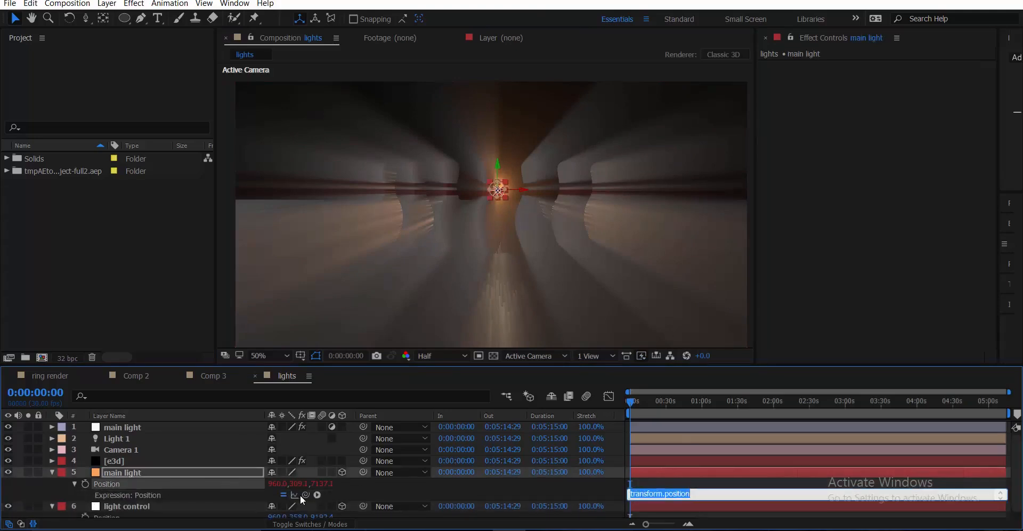
pyautogui.moveTo(305, 494); pyautogui.dragTo(119, 517)
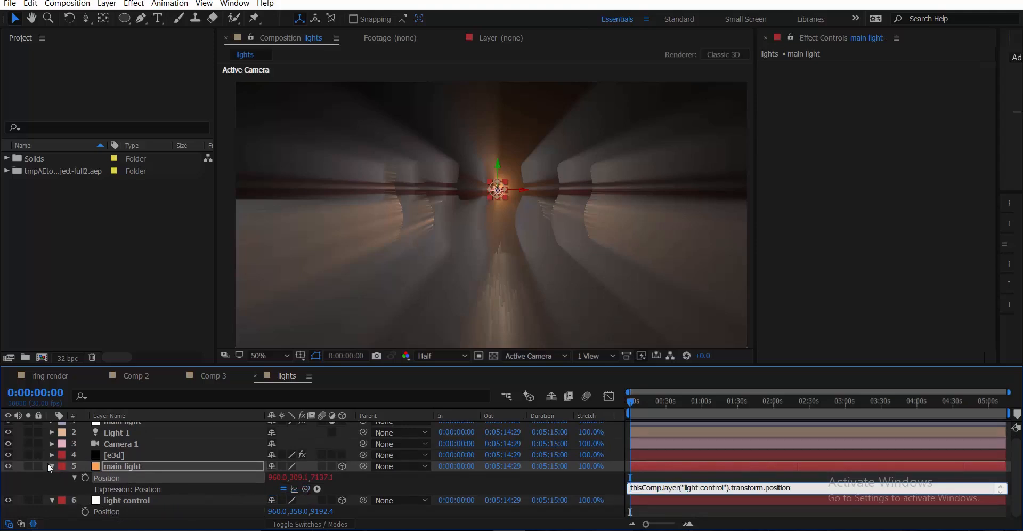
pyautogui.click(48, 465)
# Move the light control null up and sideways to about 990, 152, 9192.4.
pyautogui.click(117, 485)
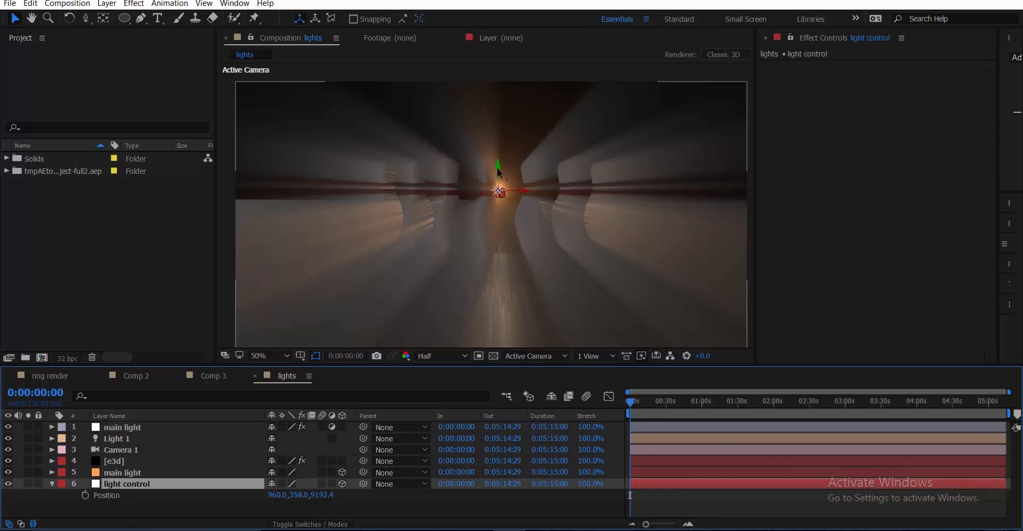
pyautogui.moveTo(497, 167); pyautogui.dragTo(558, 181)
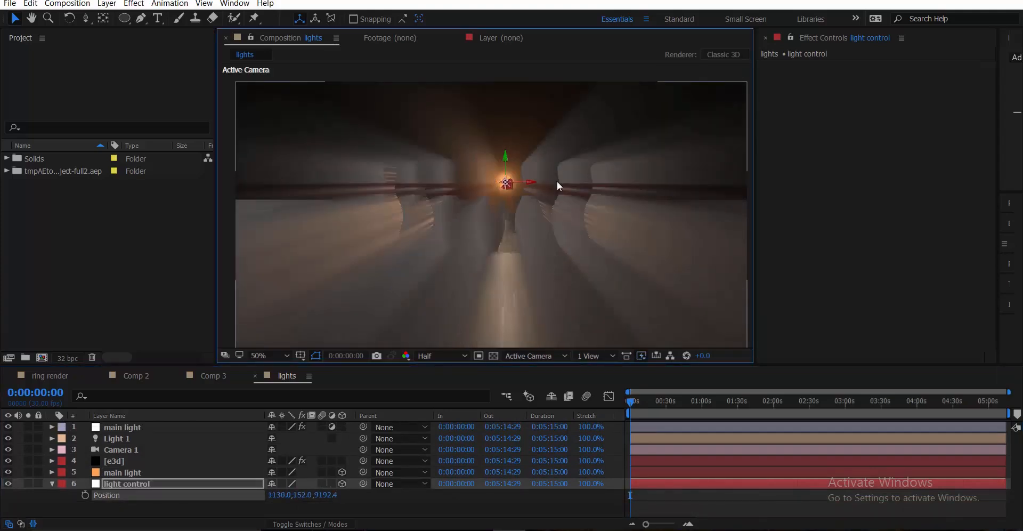
pyautogui.click(528, 181)
pyautogui.click(508, 183)
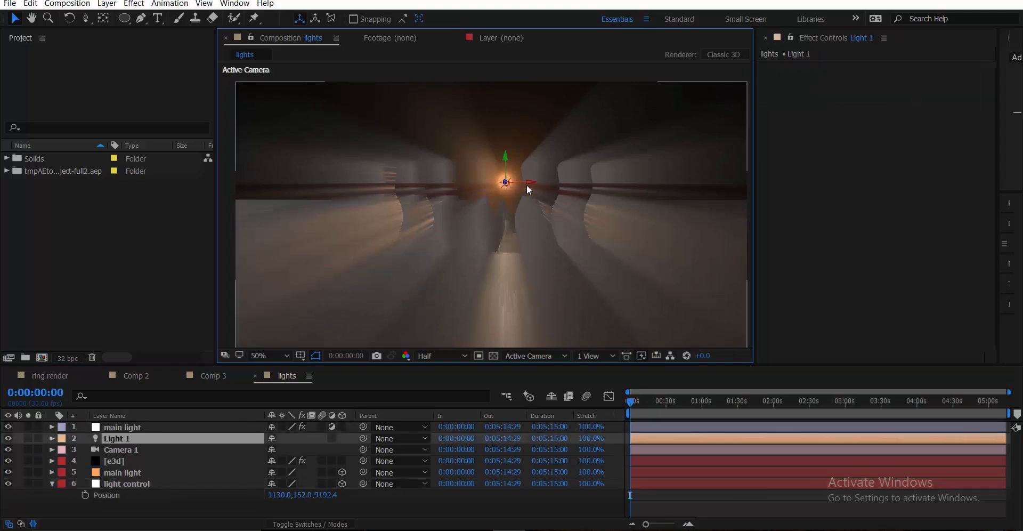
pyautogui.click(509, 184)
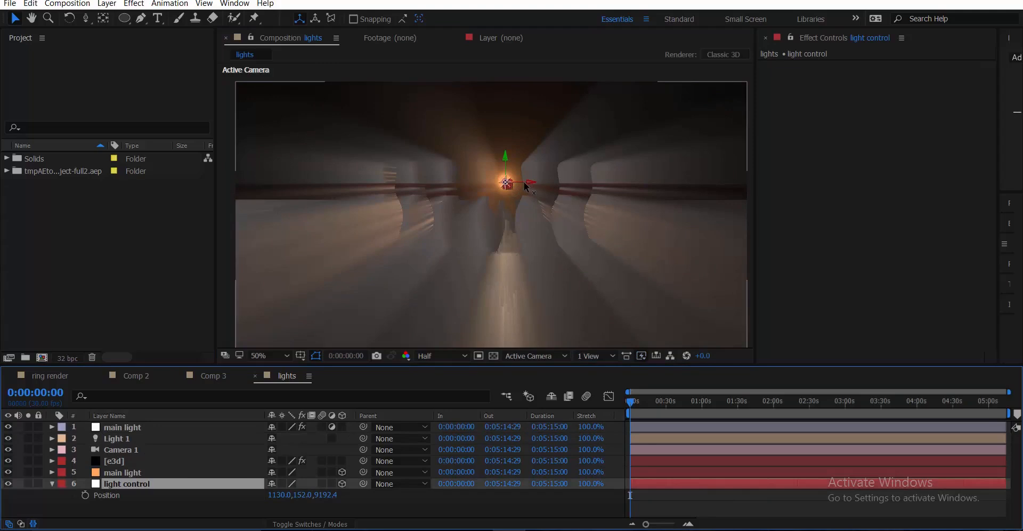
pyautogui.moveTo(525, 185); pyautogui.dragTo(463, 208)
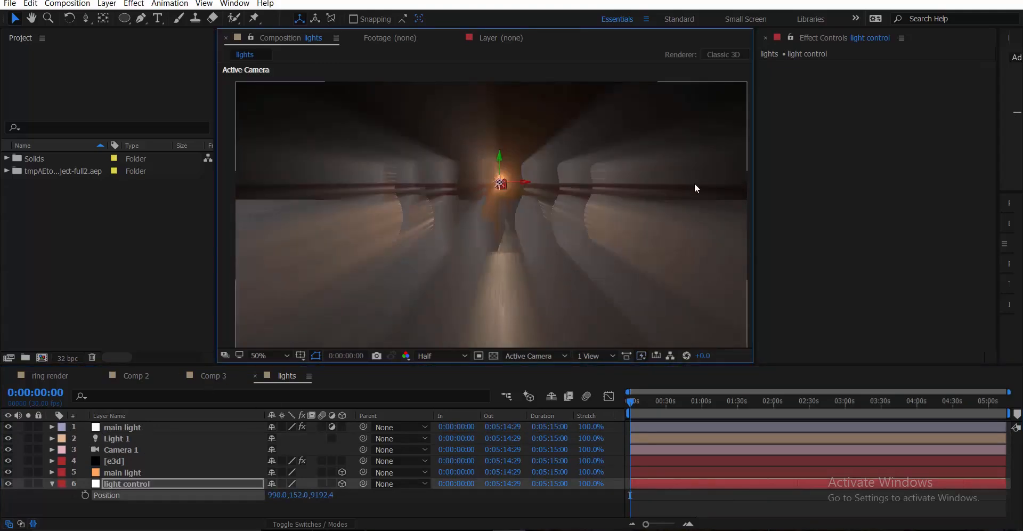
# Rename the adjustment layer carrying the radial blur as "souce light".
pyautogui.click(130, 461)
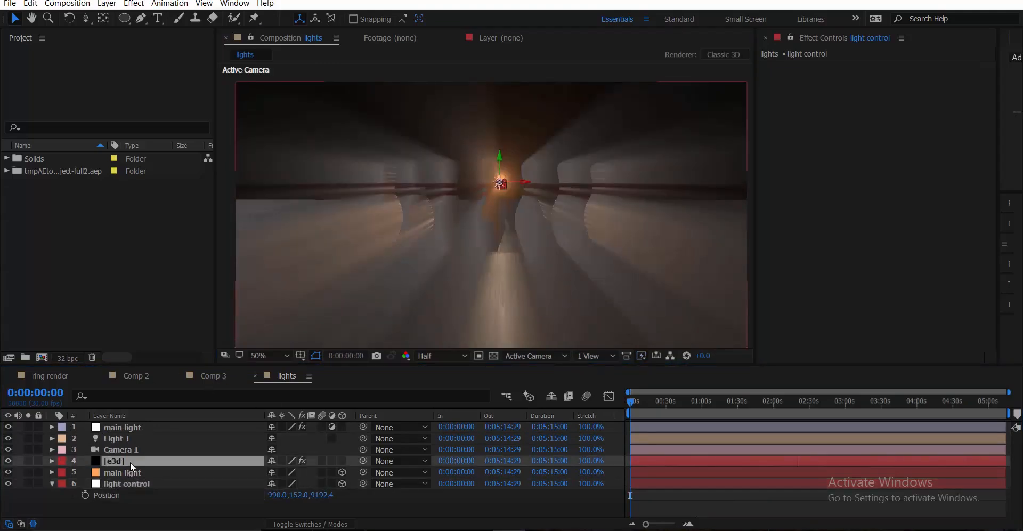
pyautogui.click(130, 430)
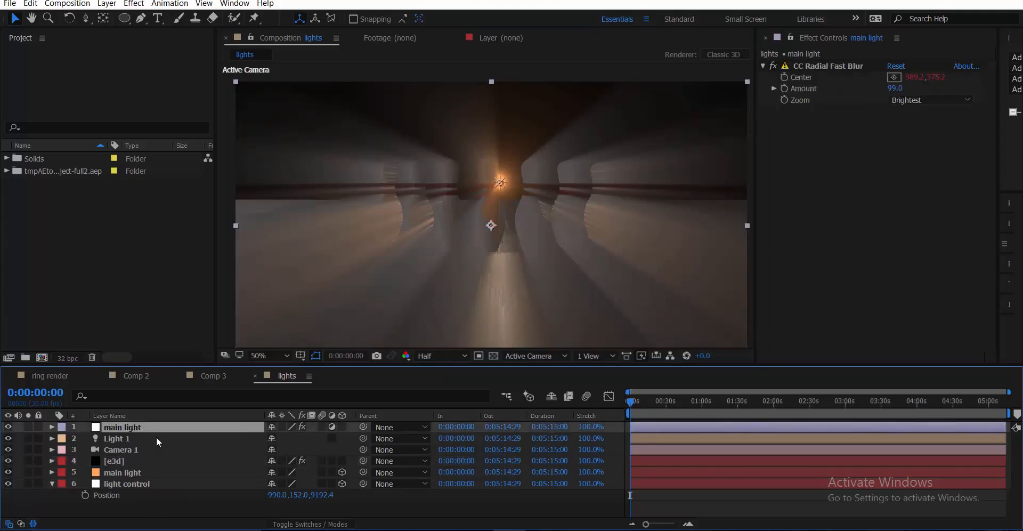
pyautogui.press('Return')
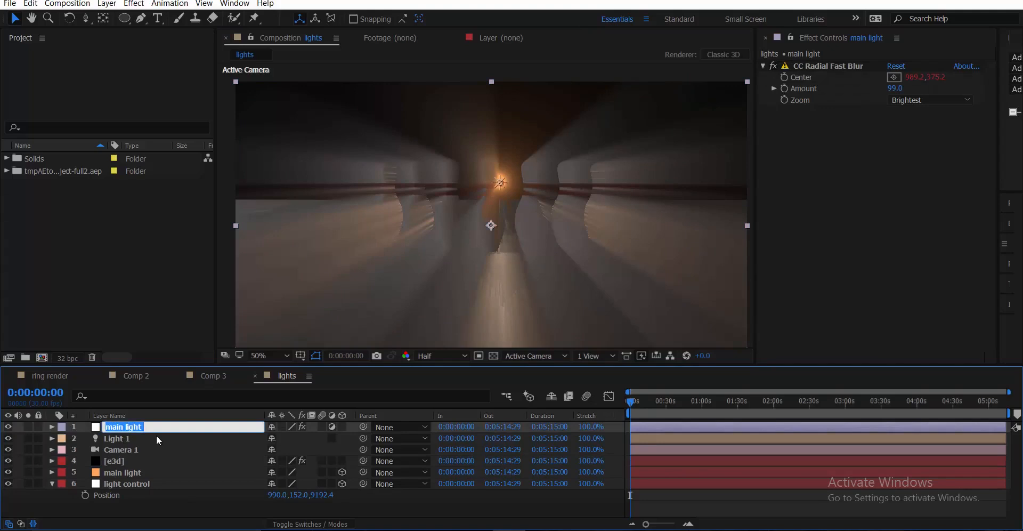
pyautogui.write('souce light')
pyautogui.press('Return')
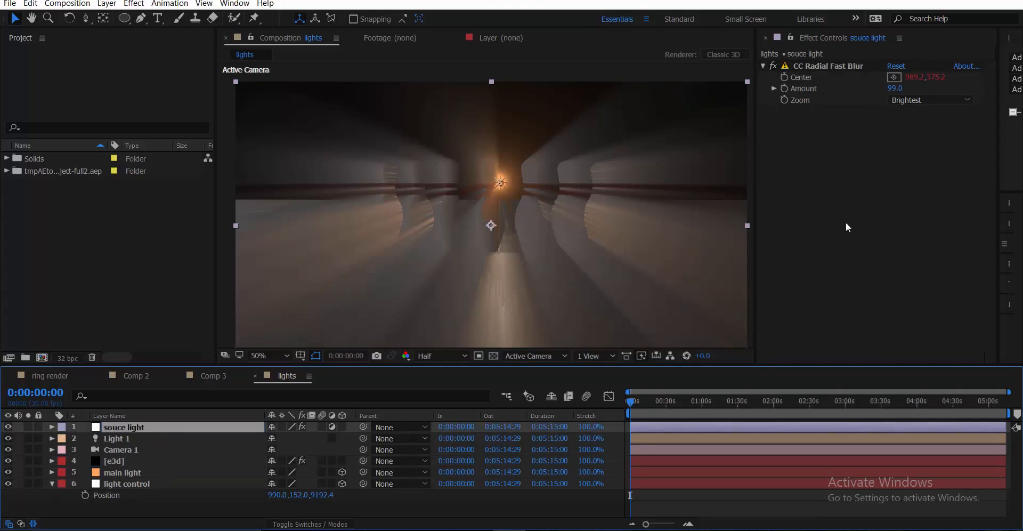
# Apply a Curves effect to the souce light layer, pull its RGB curve down strongly in the darker tones, and collapse both effects.
pyautogui.hotkey('ctrl', 'space')
pyautogui.click(811, 190)
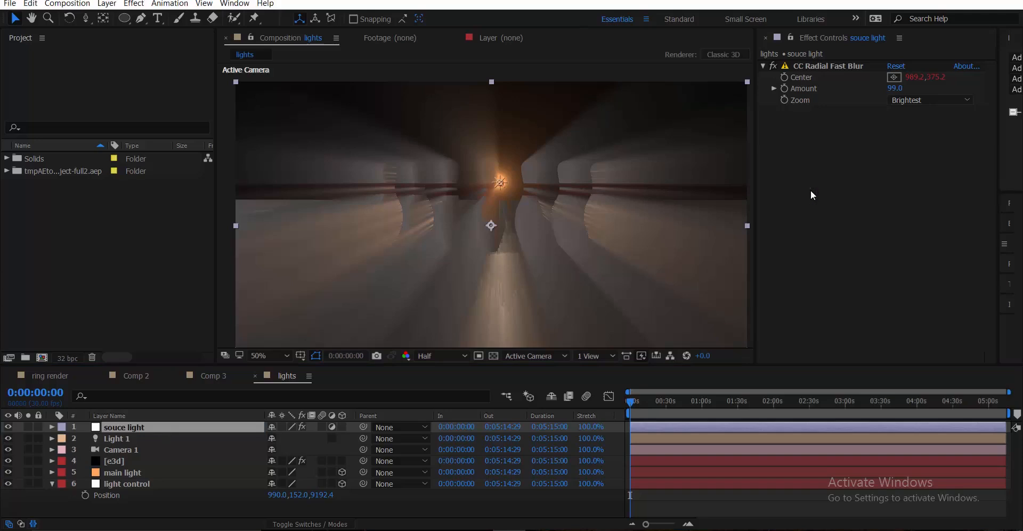
pyautogui.moveTo(822, 295); pyautogui.dragTo(859, 296)
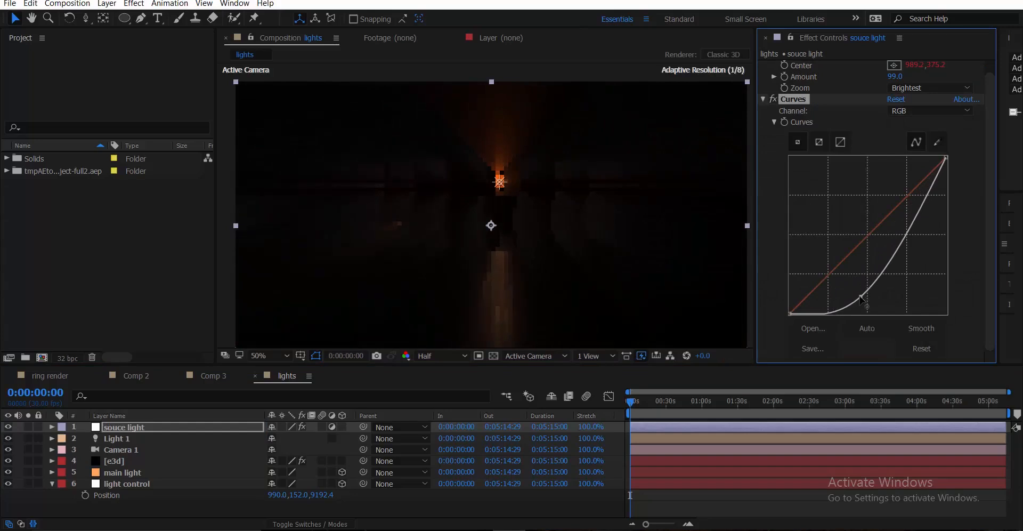
pyautogui.click(763, 99)
pyautogui.click(763, 65)
# Add a second Curves effect to the souce light layer and place it above CC Radial Fast Blur.
pyautogui.rightClick(796, 141)
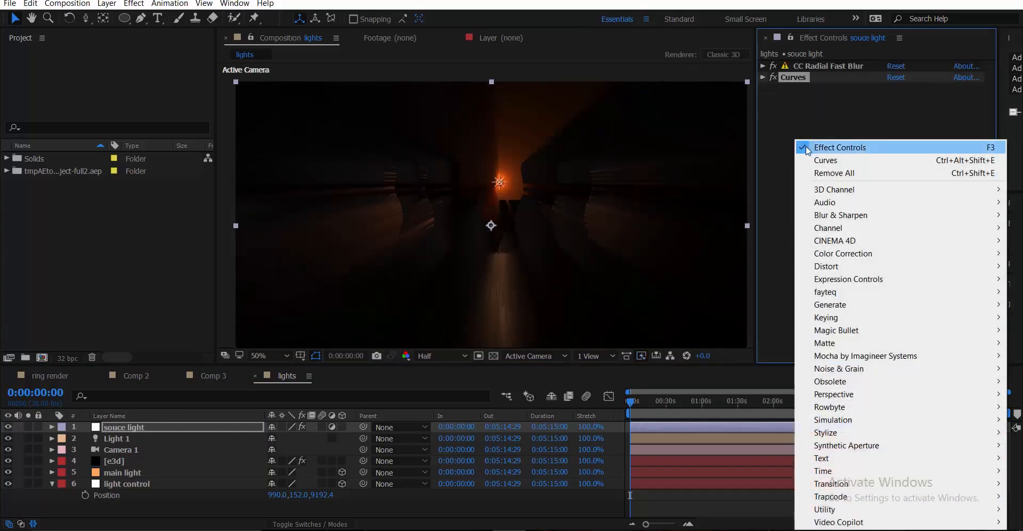
pyautogui.click(778, 142)
pyautogui.hotkey('ctrl', 'space')
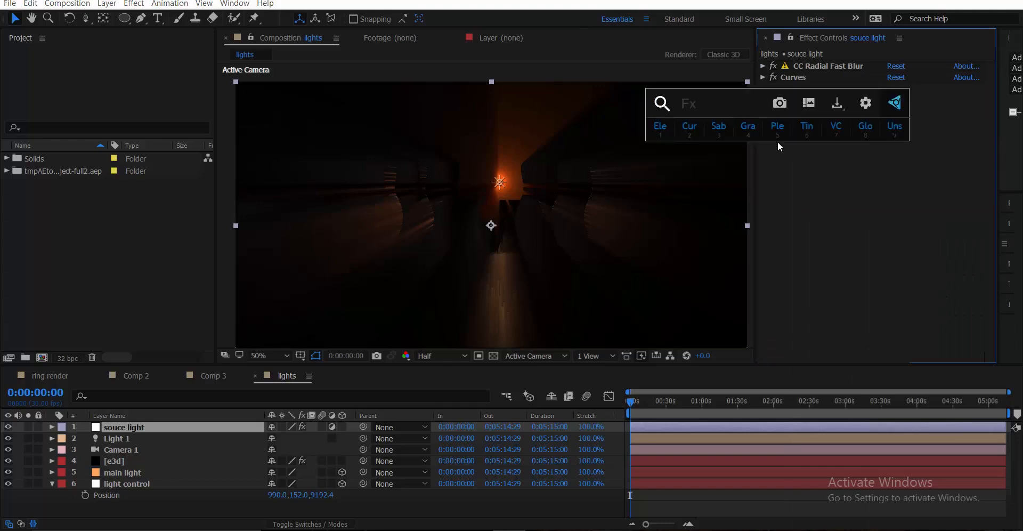
pyautogui.click(684, 128)
pyautogui.moveTo(804, 84); pyautogui.dragTo(848, 66)
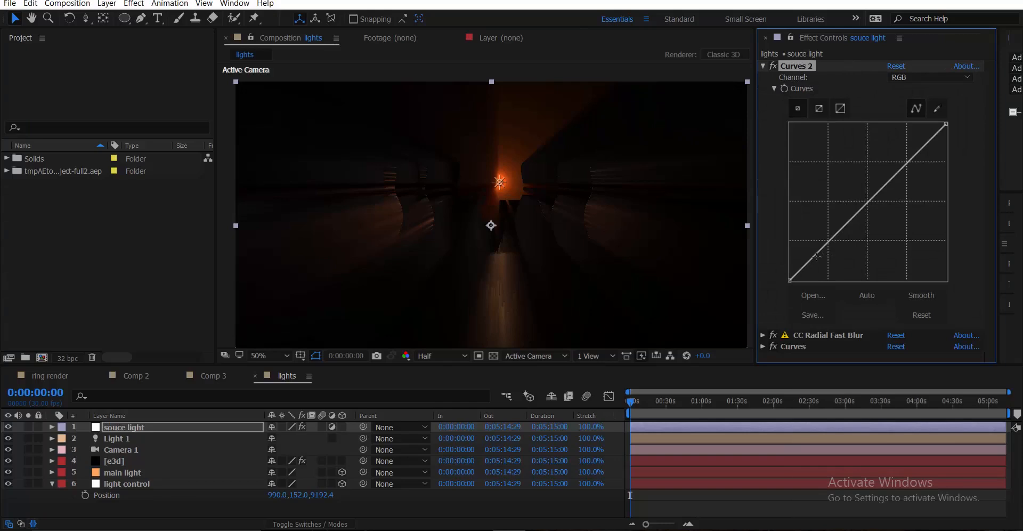
# Pull the Curves 2 RGB curve down in the shadows and midtones so that only the light source stays bright.
pyautogui.moveTo(831, 255); pyautogui.dragTo(858, 262)
pyautogui.moveTo(839, 265); pyautogui.dragTo(822, 267)
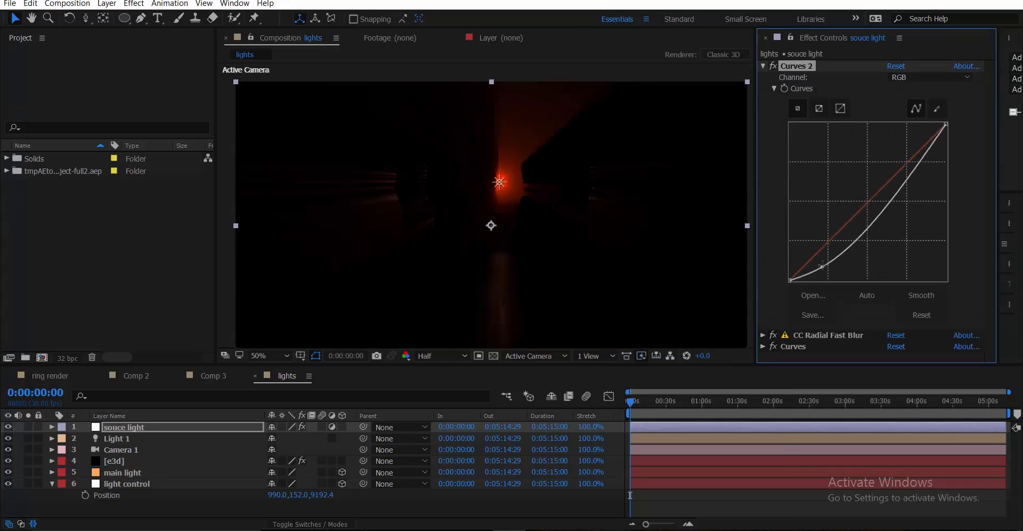
pyautogui.moveTo(823, 264); pyautogui.dragTo(850, 266)
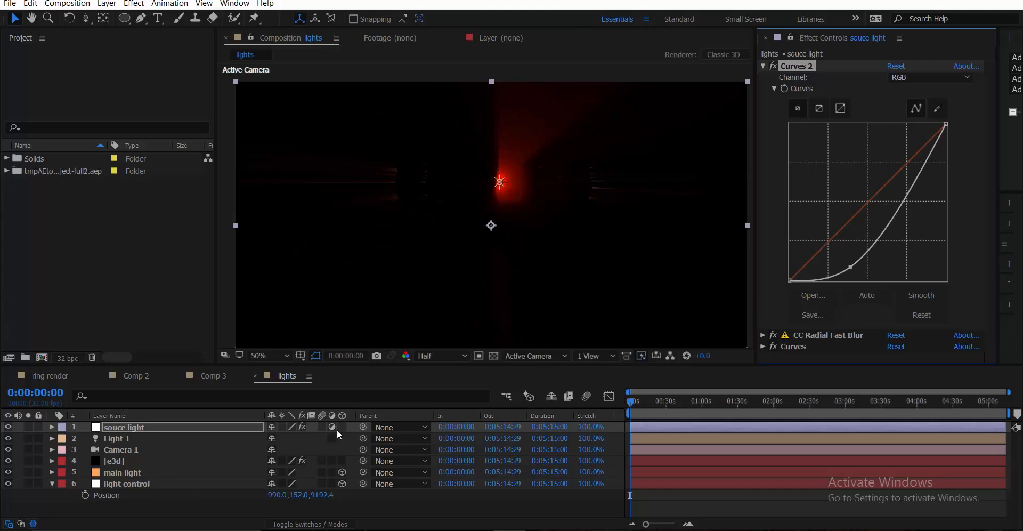
# Set the souce light layer's blending mode to Screen.
pyautogui.press('F4')
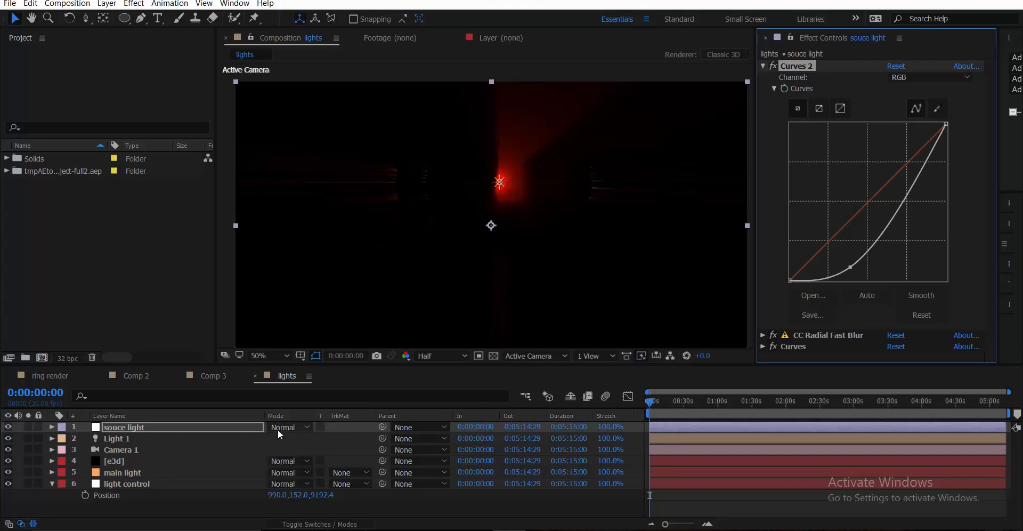
pyautogui.click(280, 428)
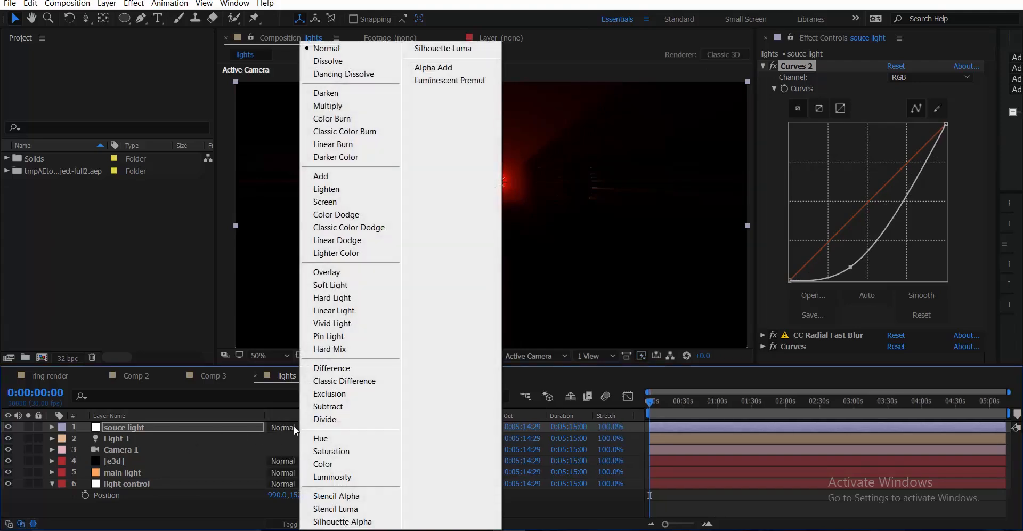
pyautogui.click(350, 201)
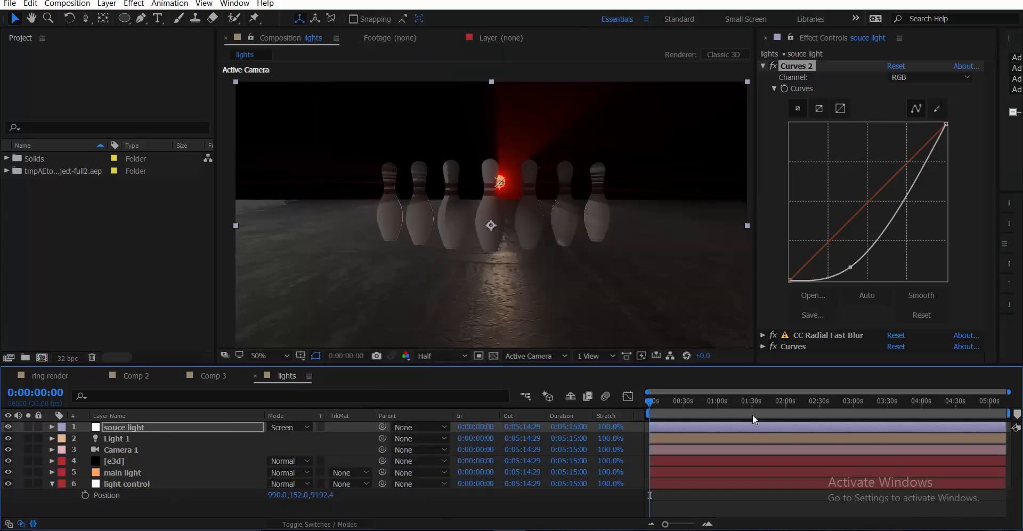
# Disable and collapse the Curves 2 effect, and compare the image with the first Curves effect off and on.
pyautogui.click(772, 66)
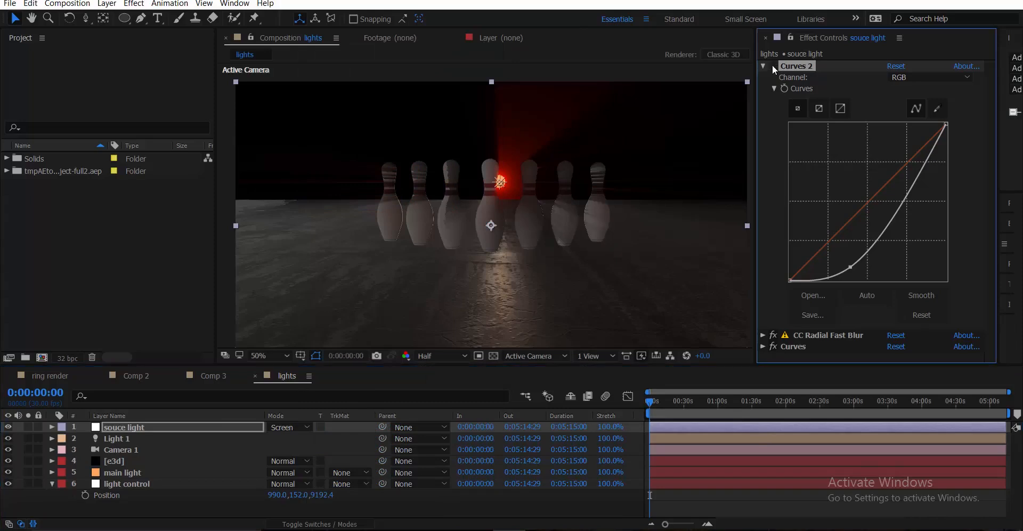
pyautogui.click(762, 66)
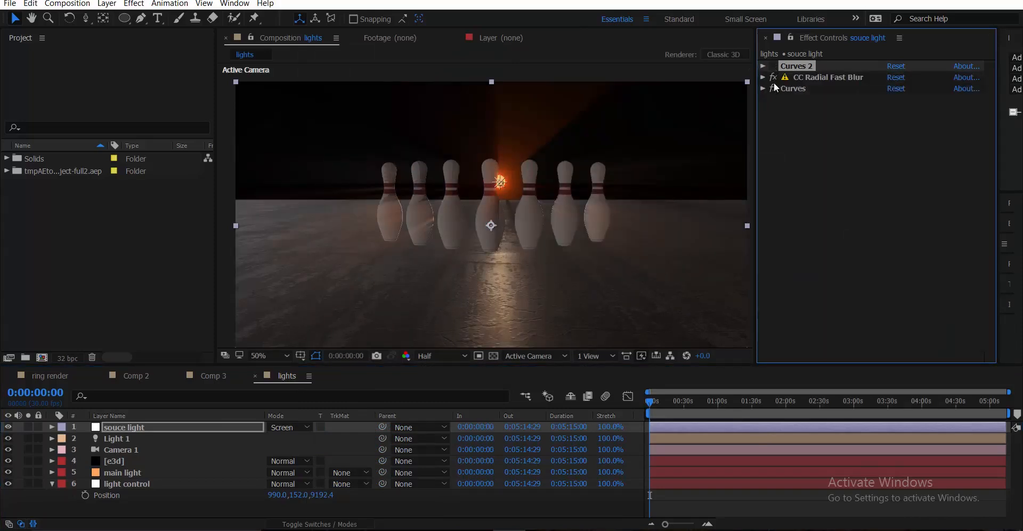
pyautogui.click(775, 87)
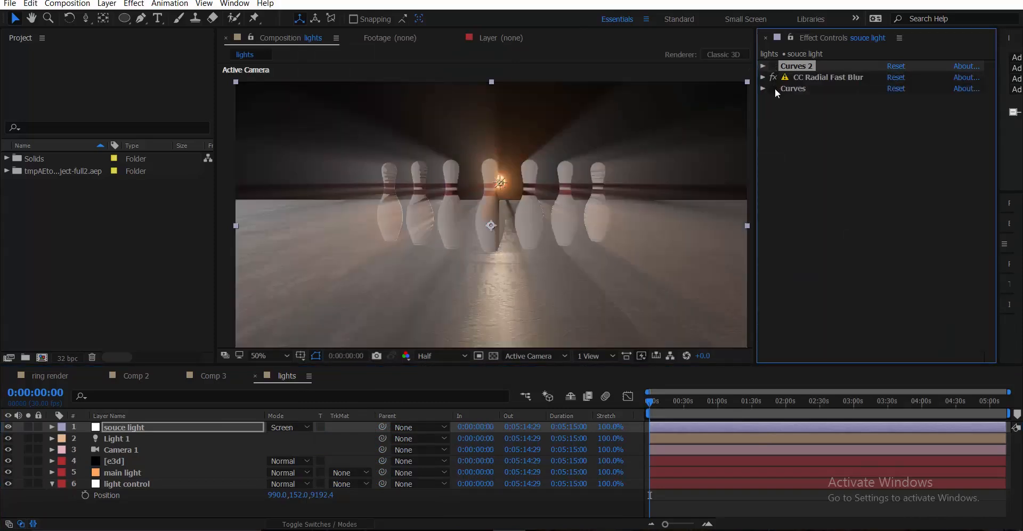
pyautogui.click(775, 88)
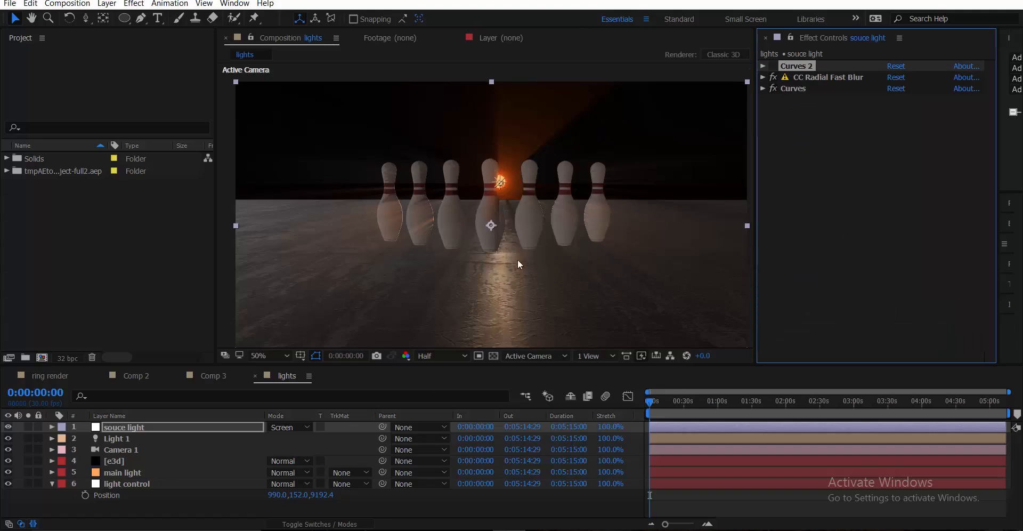
# Orbit the camera to a slightly lower view of the bowling pins and inspect them up close.
pyautogui.press('c')
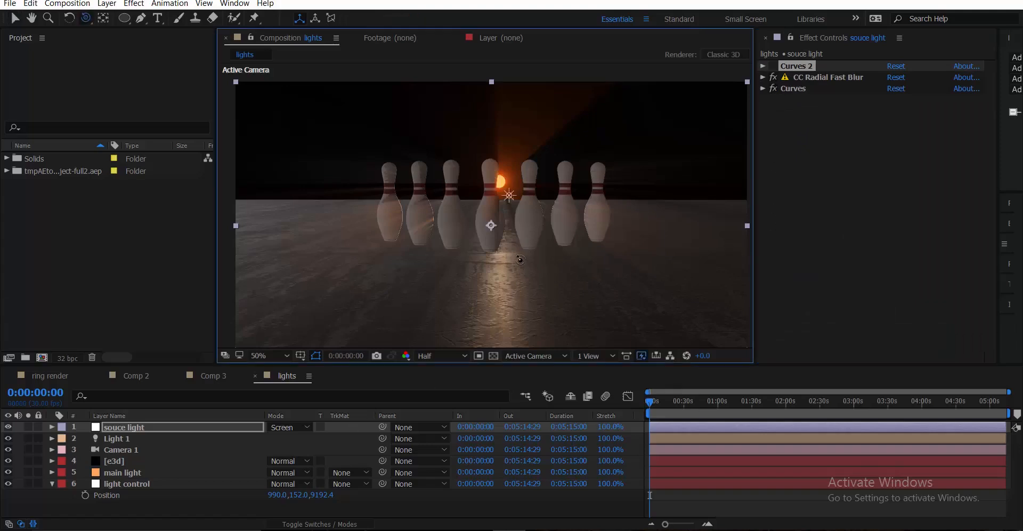
pyautogui.moveTo(522, 269); pyautogui.dragTo(521, 259)
pyautogui.hotkey('ctrl', 'z')
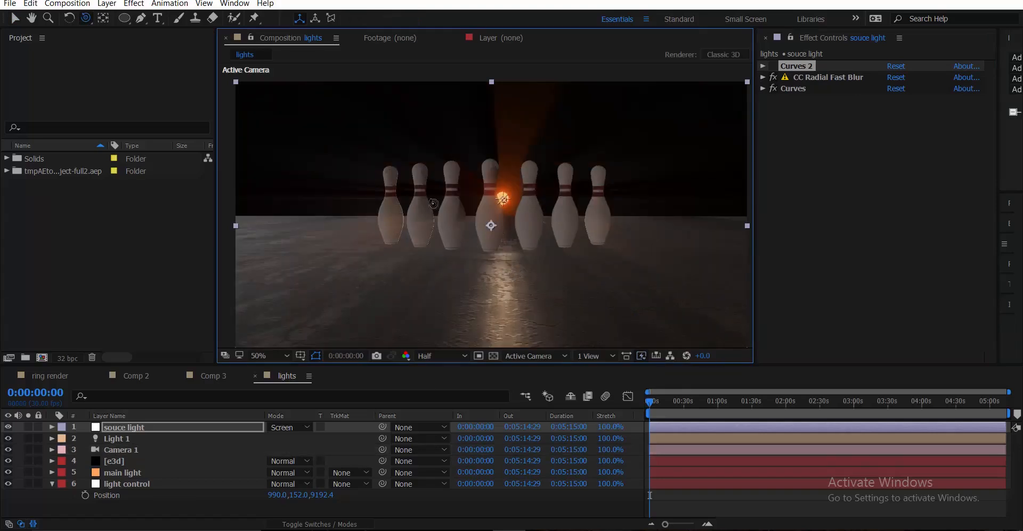
pyautogui.press('.')
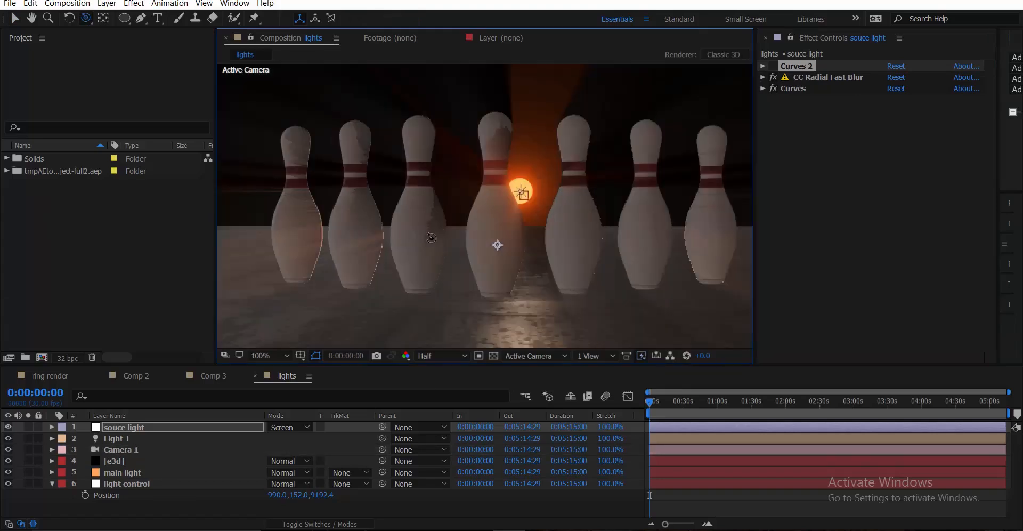
pyautogui.press(',')
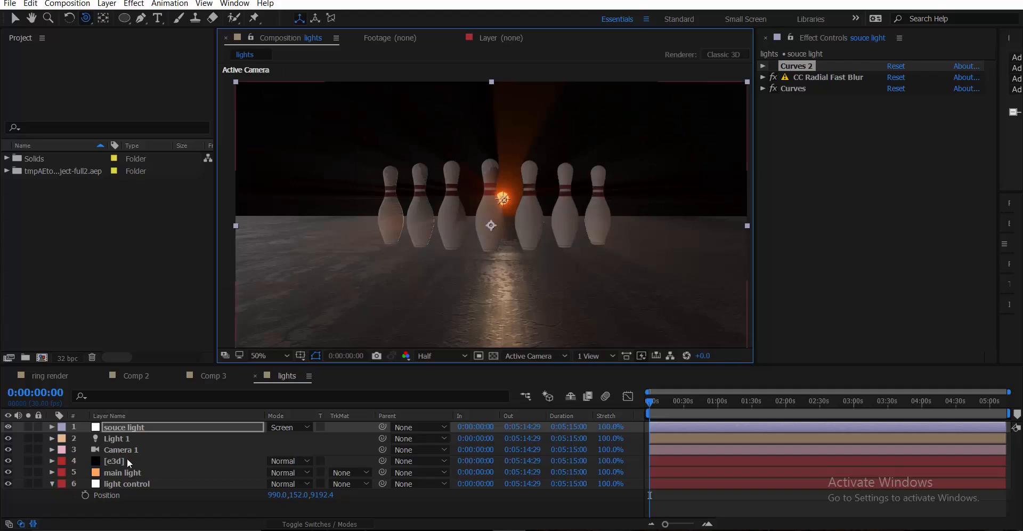
# In the e3d layer's Element render settings, enable Shadows and set the Shadow Mode to Ray-Traced.
pyautogui.click(129, 462)
pyautogui.click(764, 66)
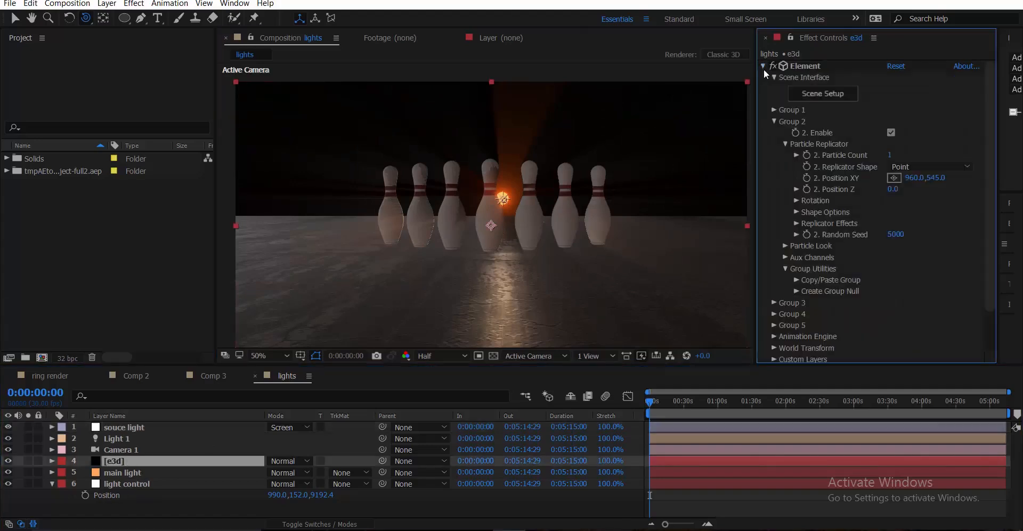
pyautogui.click(773, 121)
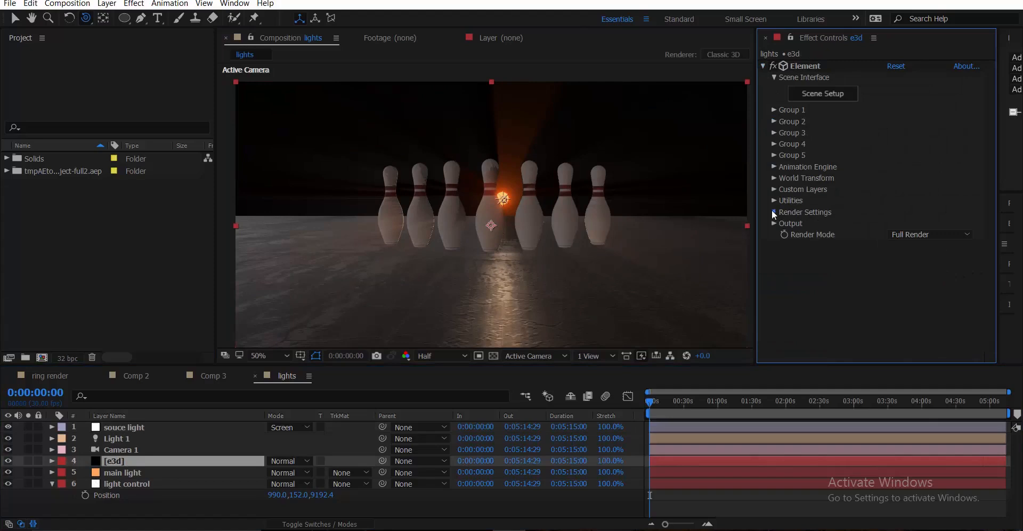
pyautogui.click(774, 212)
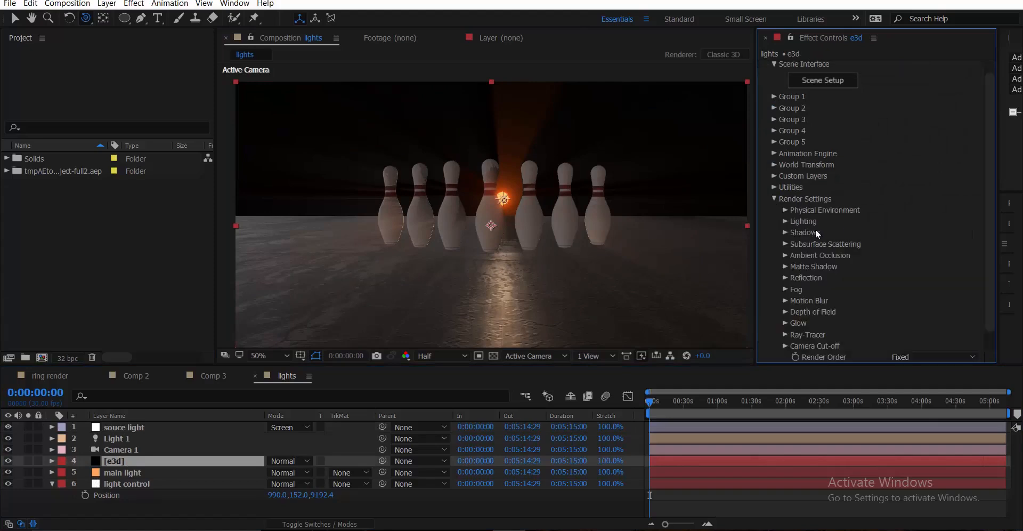
pyautogui.click(784, 233)
pyautogui.click(908, 245)
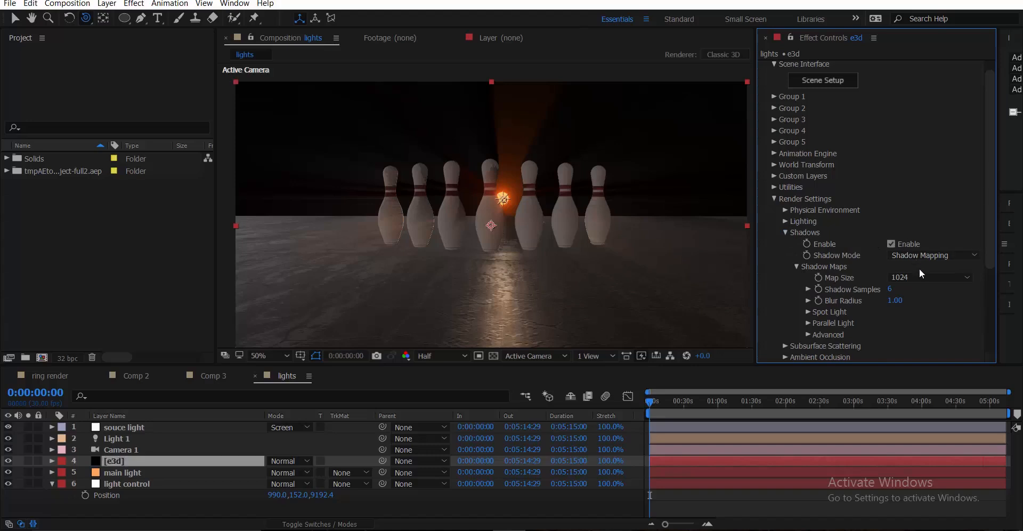
pyautogui.click(919, 257)
pyautogui.click(922, 282)
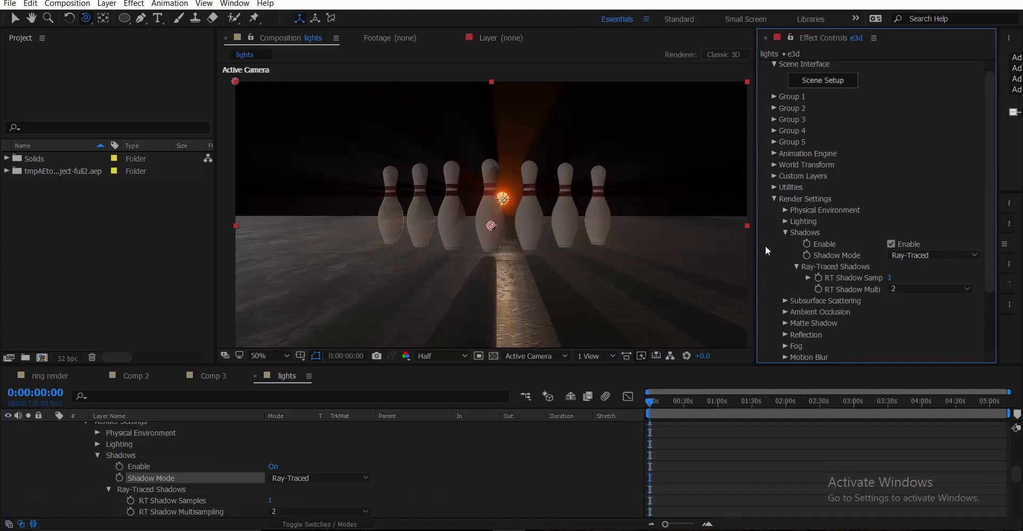
# Set the Y value of Group 2's Position XY to 535 in Element and collapse the group.
pyautogui.click(773, 108)
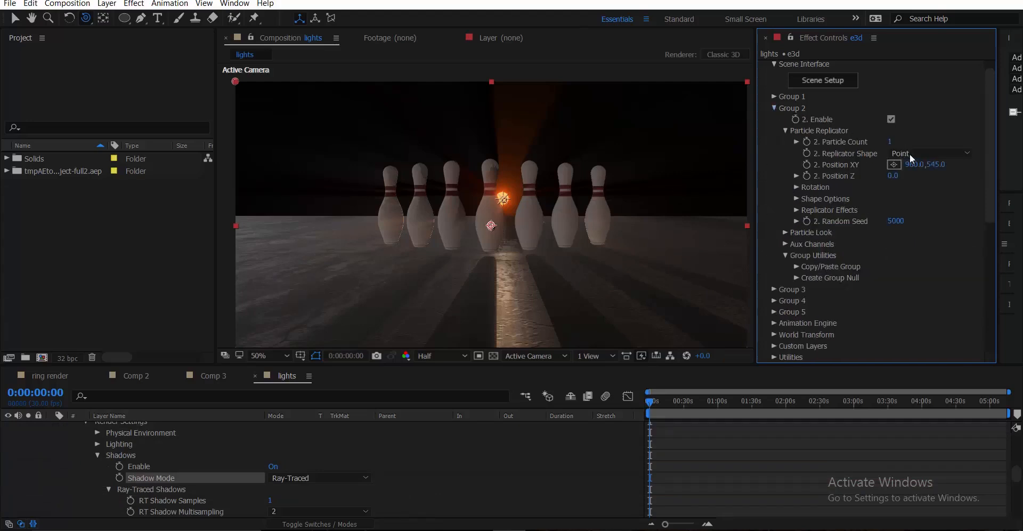
pyautogui.moveTo(928, 166); pyautogui.dragTo(930, 166)
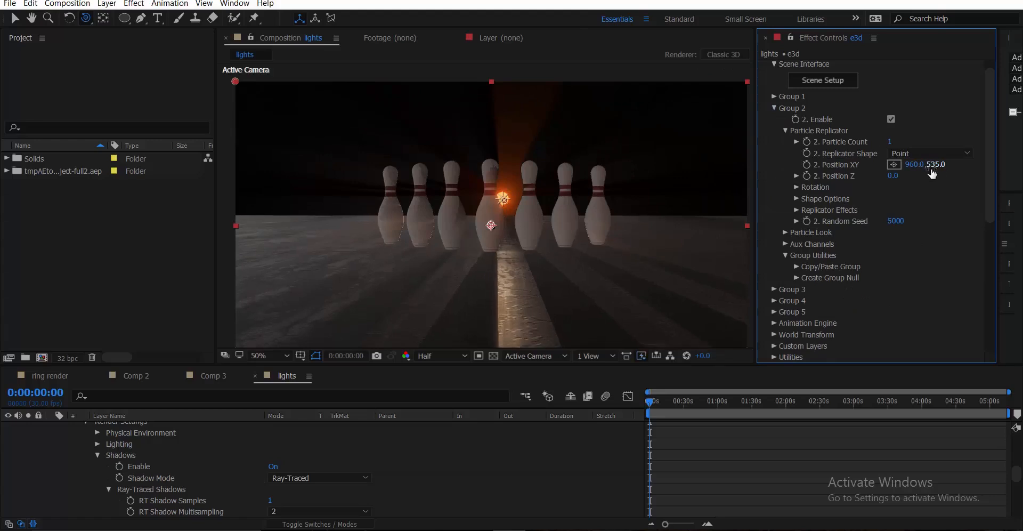
pyautogui.press('.')
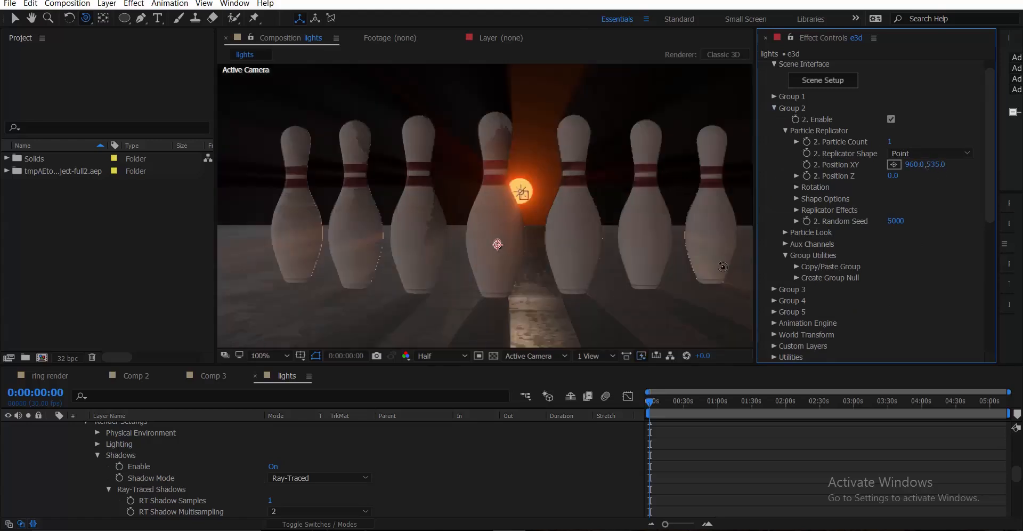
pyautogui.click(773, 107)
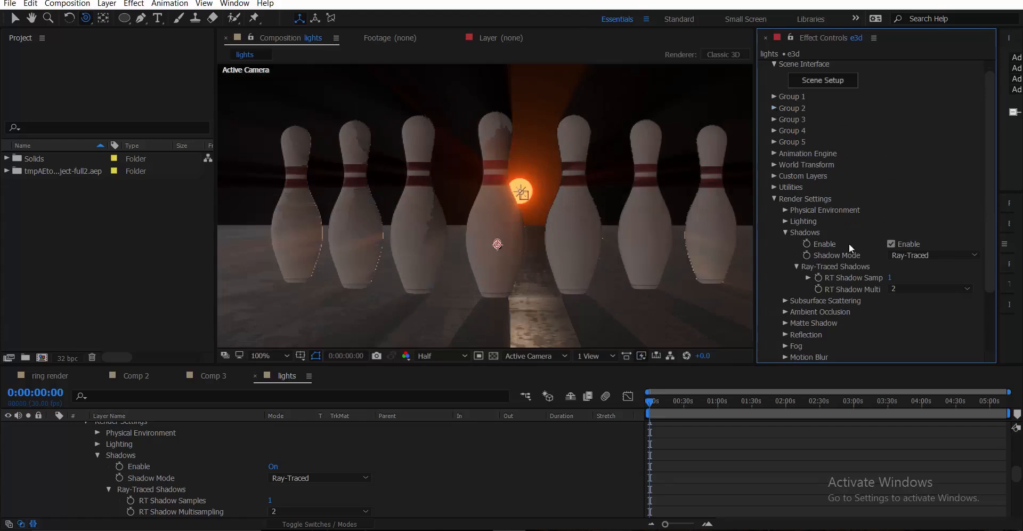
# Enable Ambient Occlusion in Element's render settings and set the AO Mode to Ray-Traced.
pyautogui.scroll(-2, 849, 243)
pyautogui.scroll(-1, 834, 273)
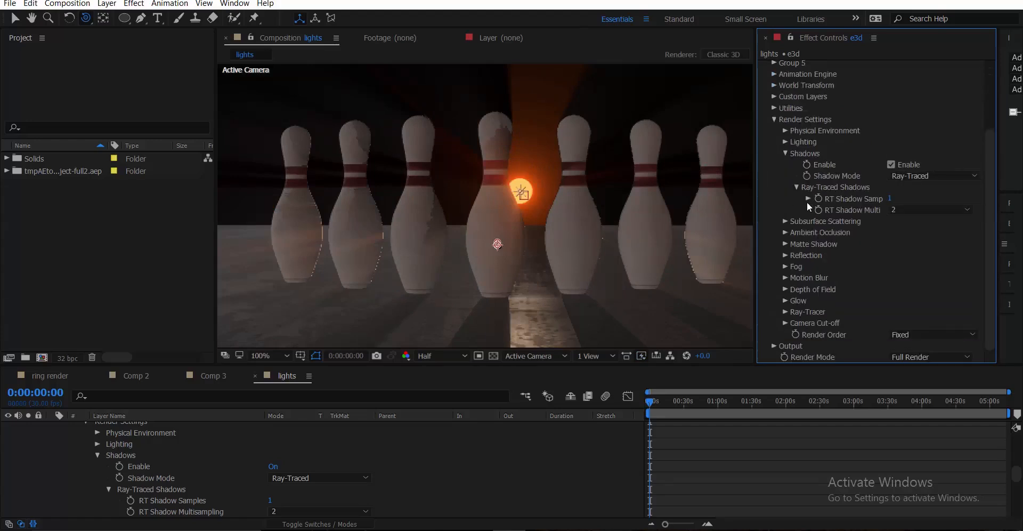
pyautogui.click(786, 153)
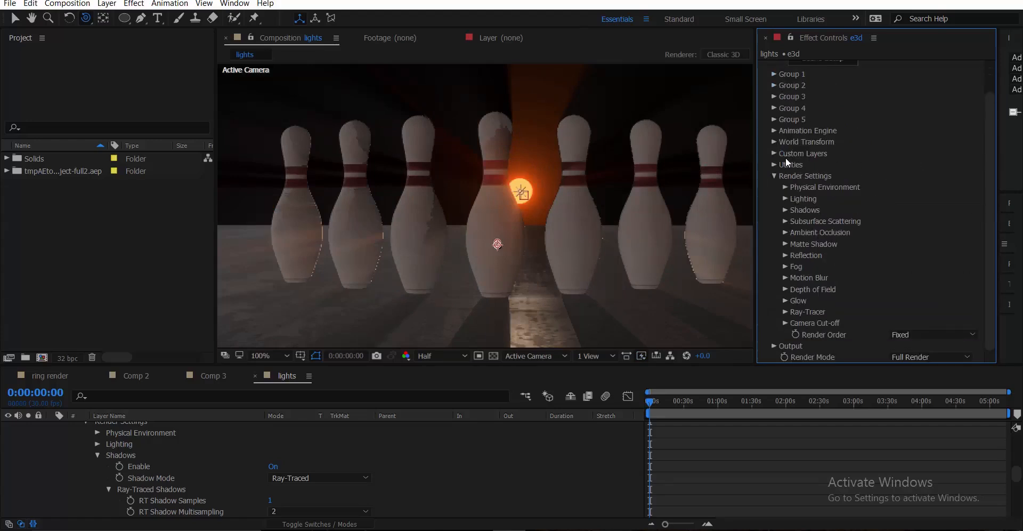
pyautogui.click(786, 232)
pyautogui.scroll(-2, 831, 237)
pyautogui.click(907, 209)
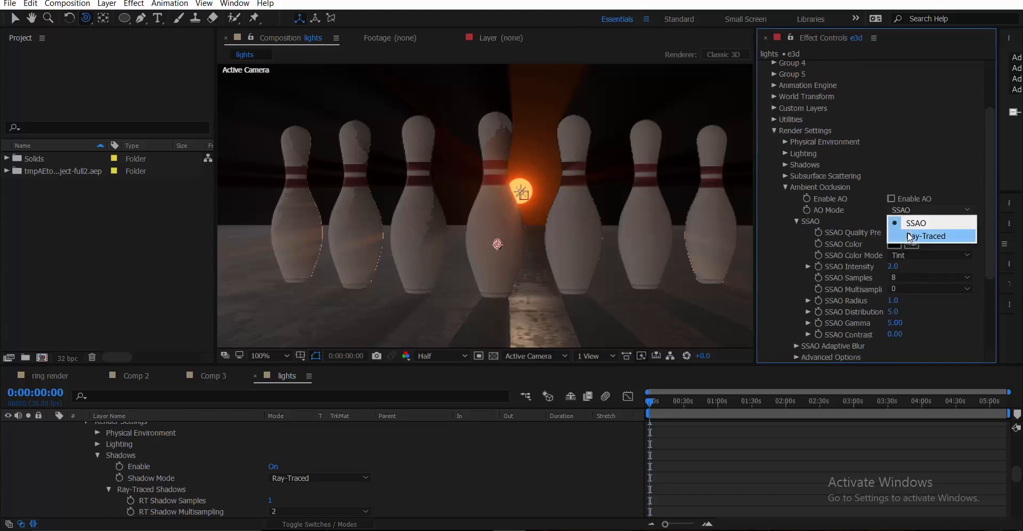
pyautogui.click(896, 197)
pyautogui.click(910, 210)
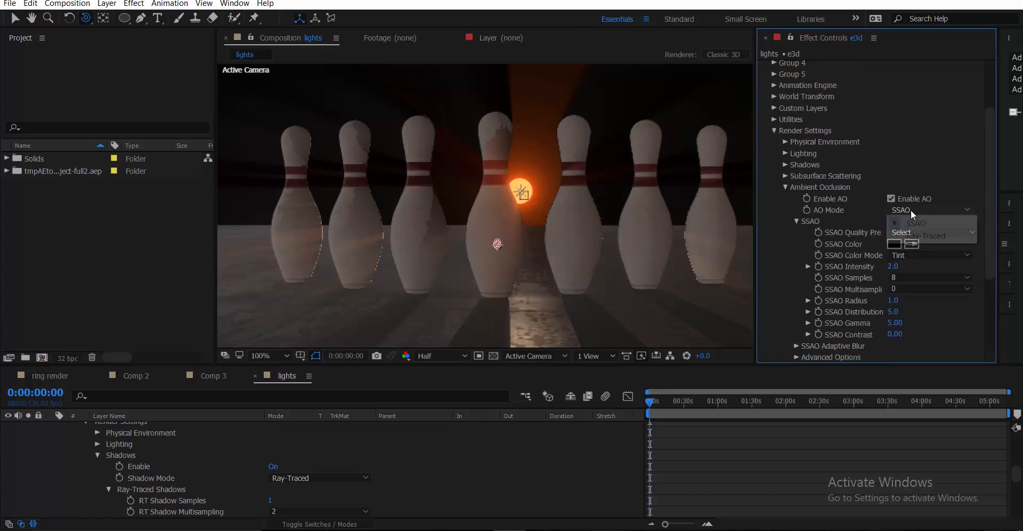
pyautogui.click(919, 238)
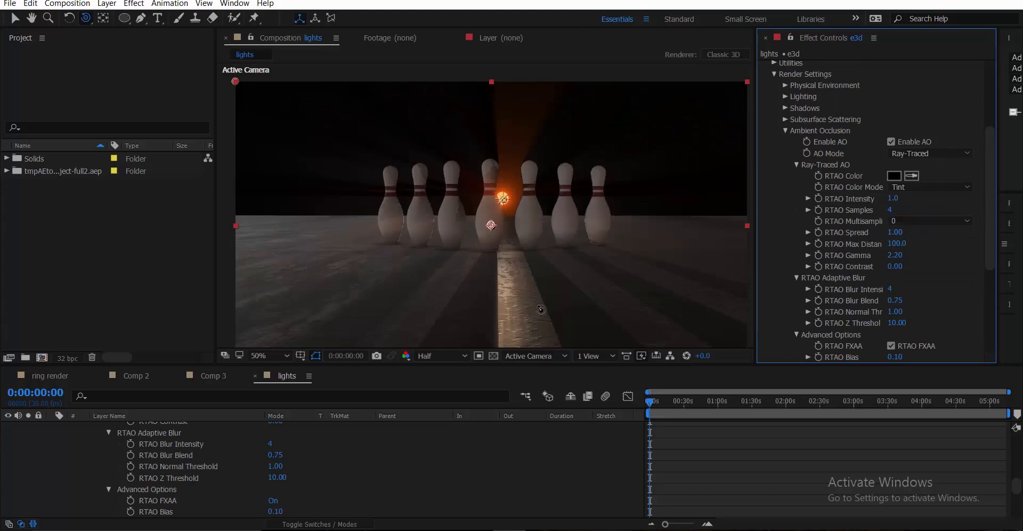
# Set RTAO Gamma to 2, try RTAO Max Distance at 172 and 1, and set it to 145.
pyautogui.click(896, 255)
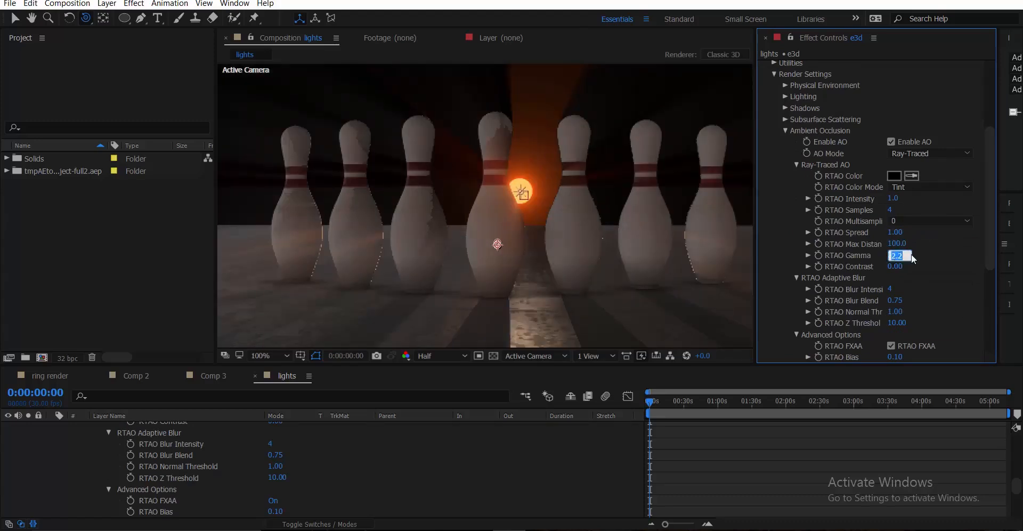
pyautogui.press('Return')
pyautogui.moveTo(900, 244); pyautogui.dragTo(942, 235)
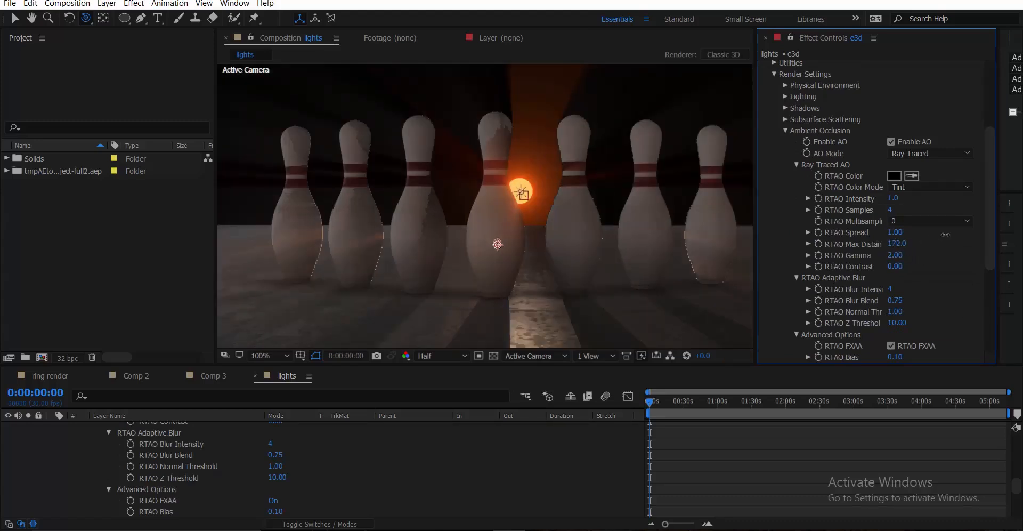
pyautogui.click(903, 246)
pyautogui.write('1')
pyautogui.press('Return')
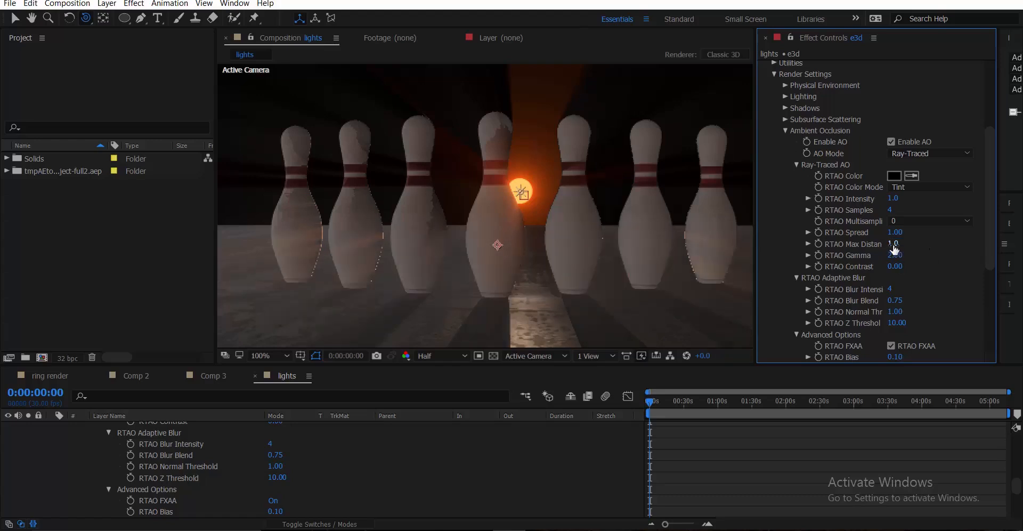
pyautogui.click(891, 244)
pyautogui.write('145')
pyautogui.press('Return')
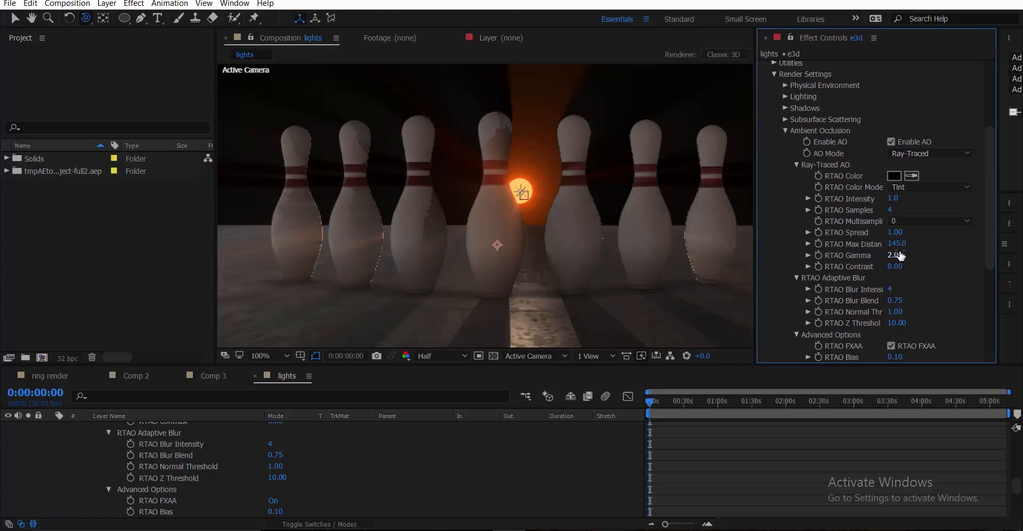
# Try an RTAO Gamma of 1 and settle it at 1.5.
pyautogui.click(899, 255)
pyautogui.write('1')
pyautogui.press('Return')
pyautogui.press(',')
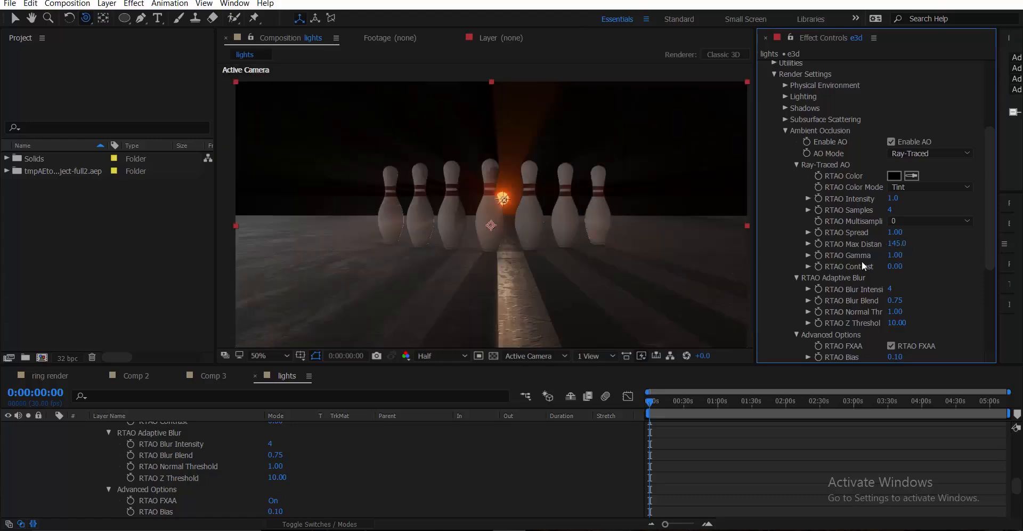
pyautogui.click(898, 256)
# Collapse the e3d layer's expanded effect properties to bring back the full layer list.
pyautogui.scroll(1, 651, 273)
pyautogui.scroll(-1, 650, 272)
pyautogui.scroll(15, 110, 467)
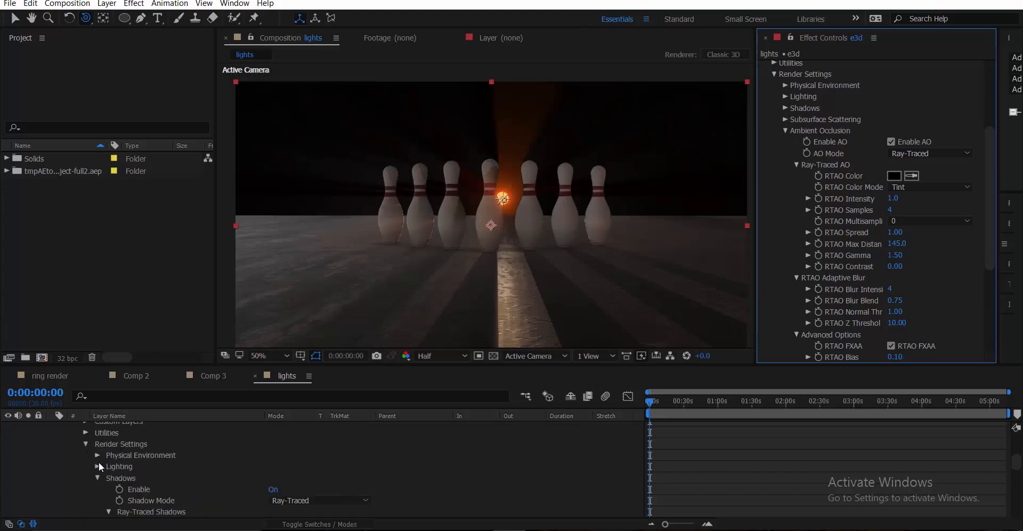
pyautogui.scroll(5, 94, 460)
pyautogui.click(49, 462)
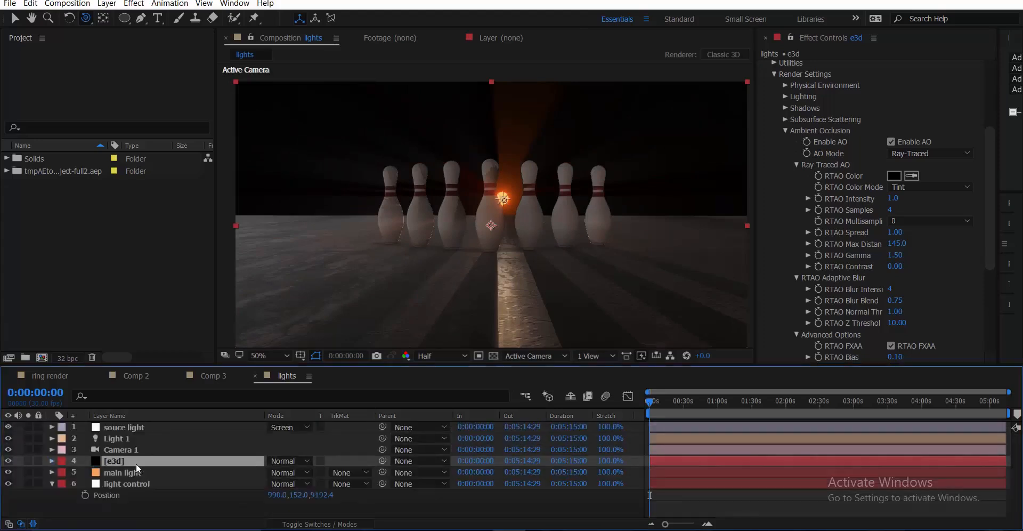
# Change the main light solid's color to a paler peach tone in its solid settings.
pyautogui.click(124, 472)
pyautogui.doubleClick(123, 472)
pyautogui.click(320, 40)
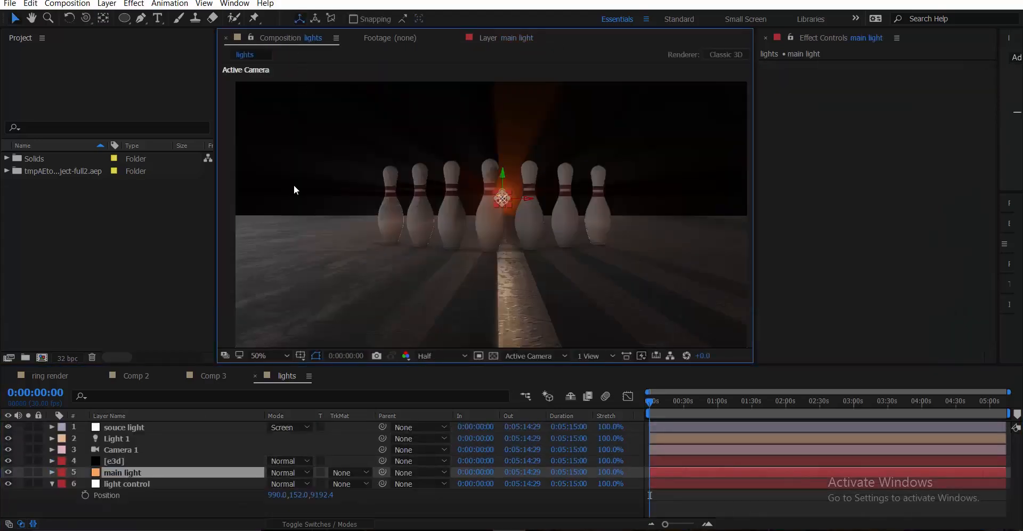
pyautogui.doubleClick(143, 468)
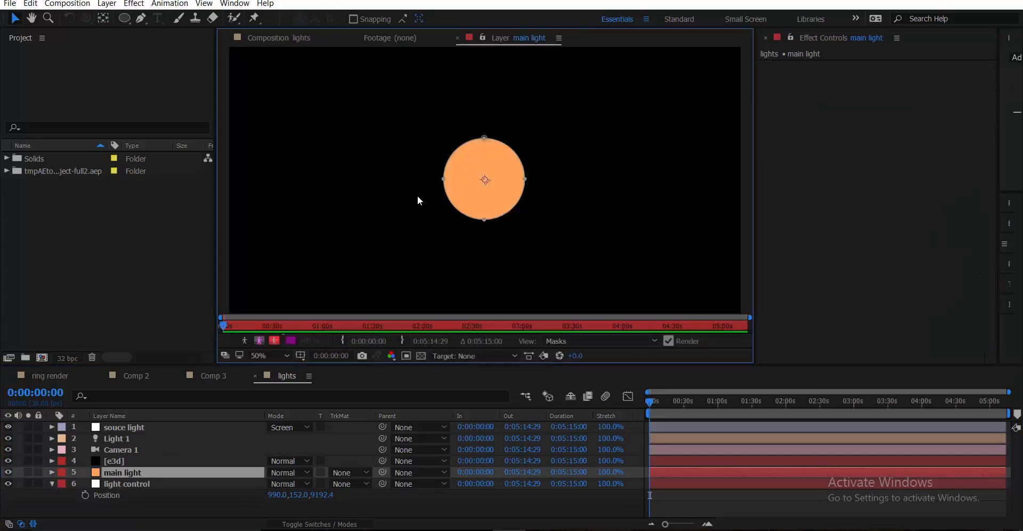
pyautogui.click(267, 38)
pyautogui.click(107, 3)
pyautogui.click(133, 30)
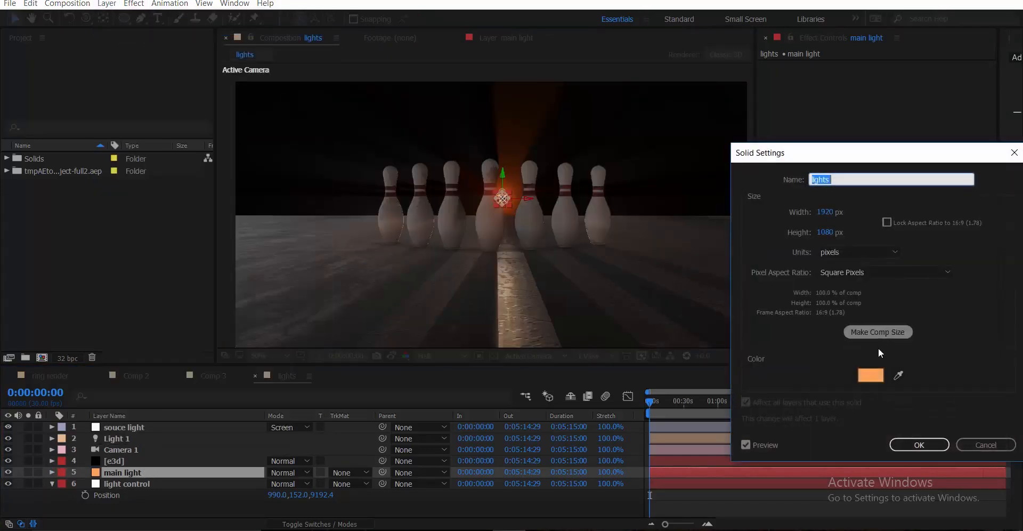
pyautogui.click(871, 375)
pyautogui.moveTo(788, 167); pyautogui.dragTo(761, 146)
pyautogui.click(997, 148)
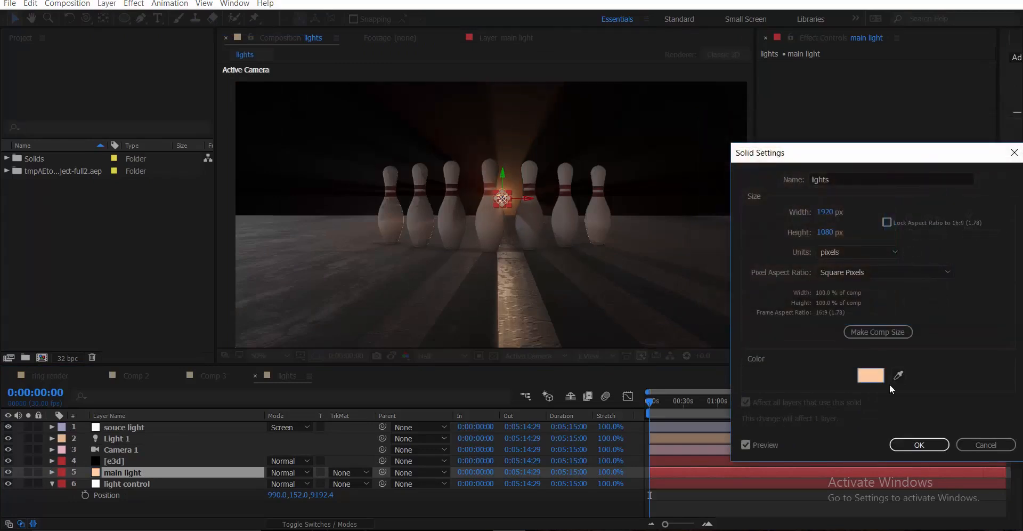
pyautogui.click(920, 445)
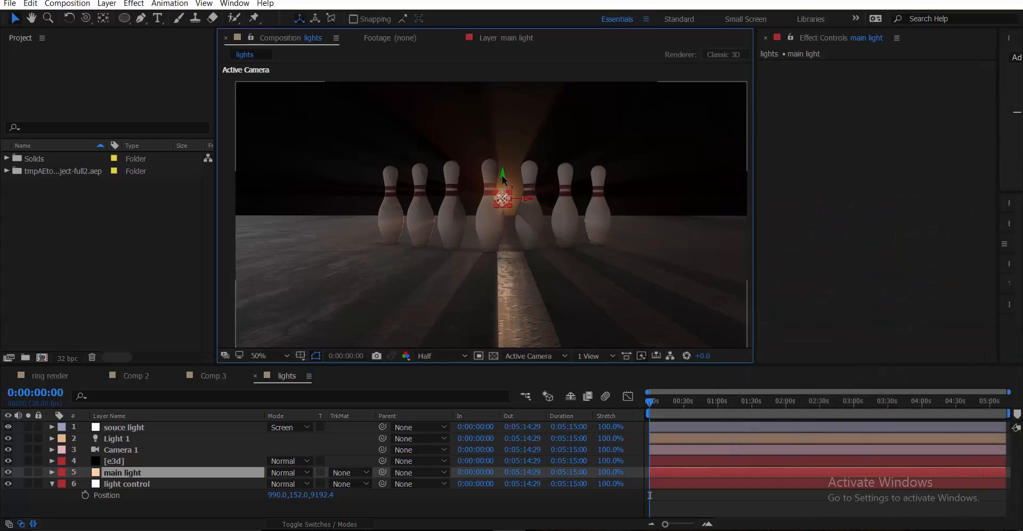
# Remove the Position expression that links the main light layer to light control.
pyautogui.moveTo(502, 175); pyautogui.dragTo(497, 140)
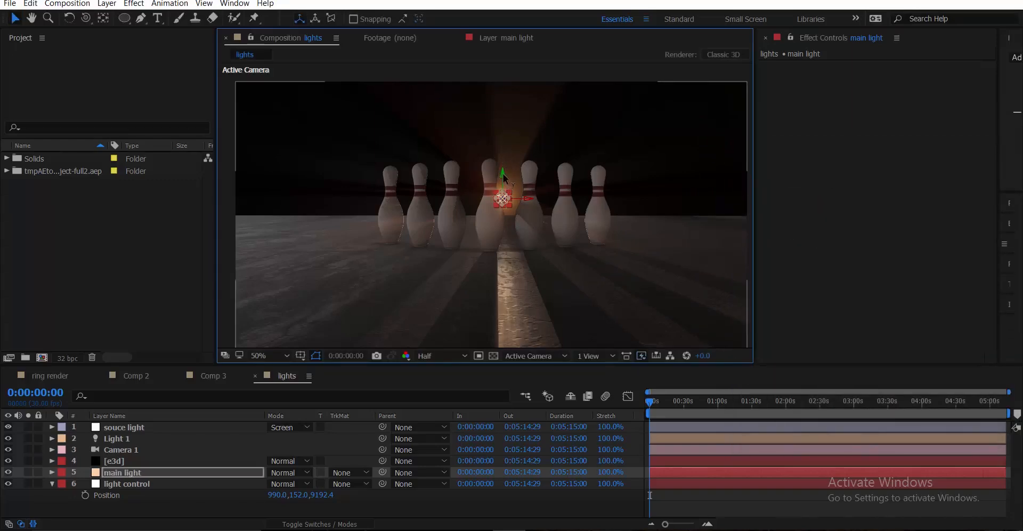
pyautogui.click(133, 473)
pyautogui.click(142, 481)
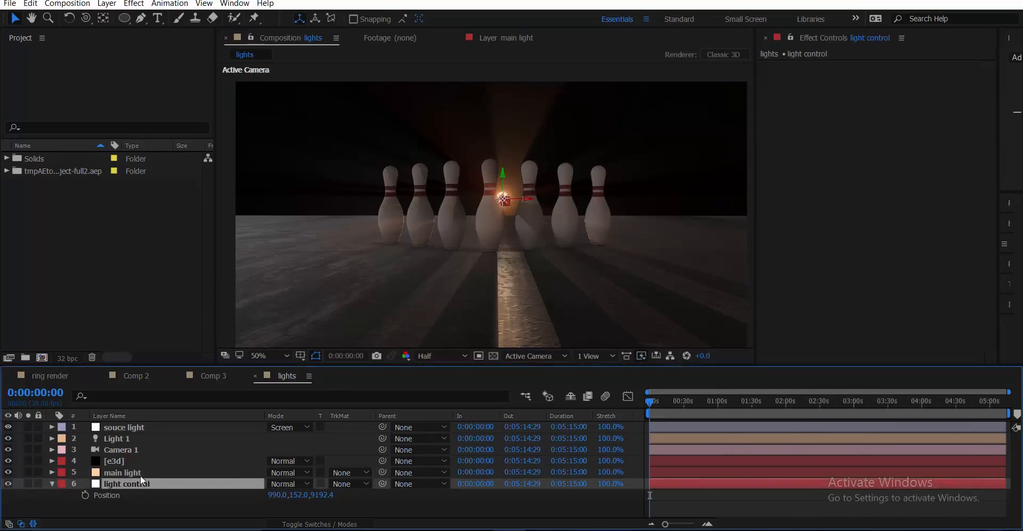
pyautogui.click(139, 472)
pyautogui.press('p')
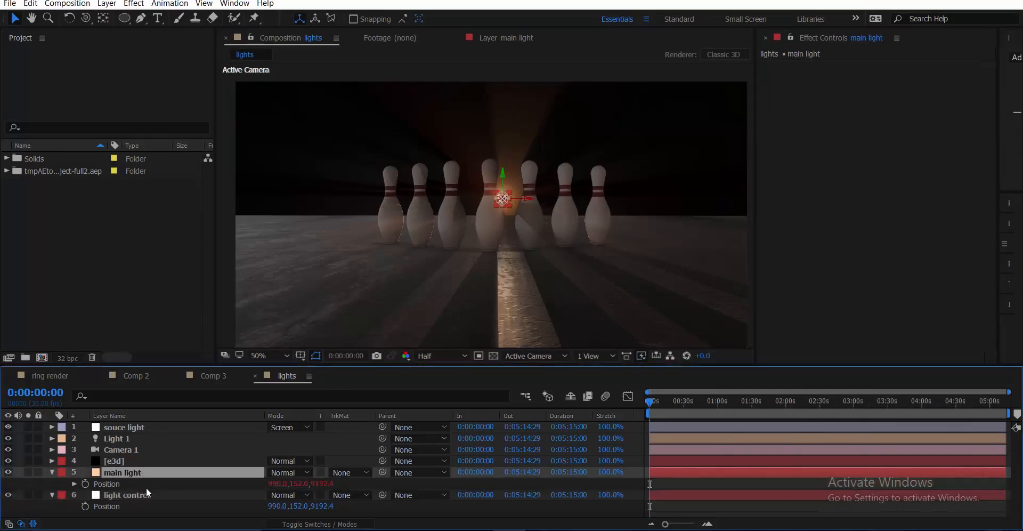
pyautogui.click(146, 495)
pyautogui.click(85, 482)
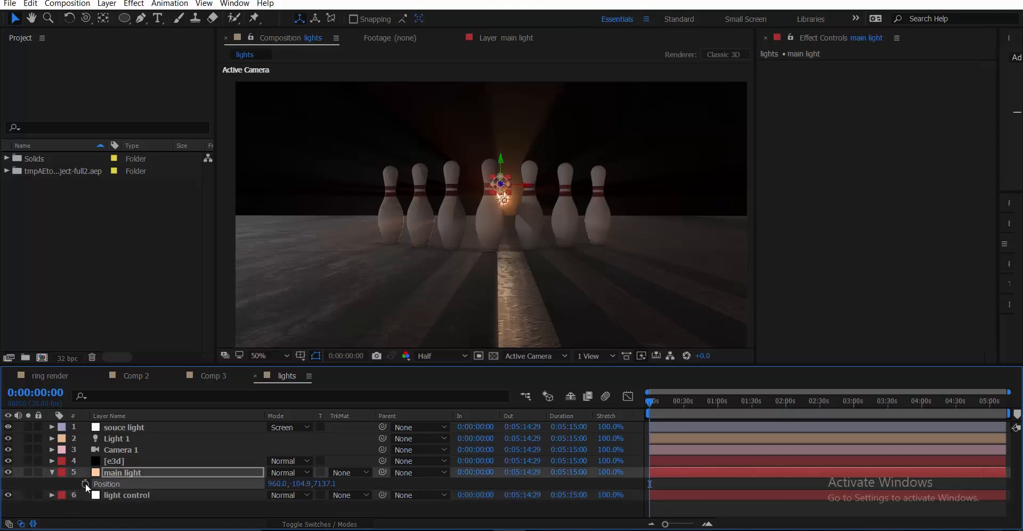
pyautogui.click(52, 473)
# Raise the light control null until it sits just above the glowing disc between the pins, and save the project.
pyautogui.click(111, 486)
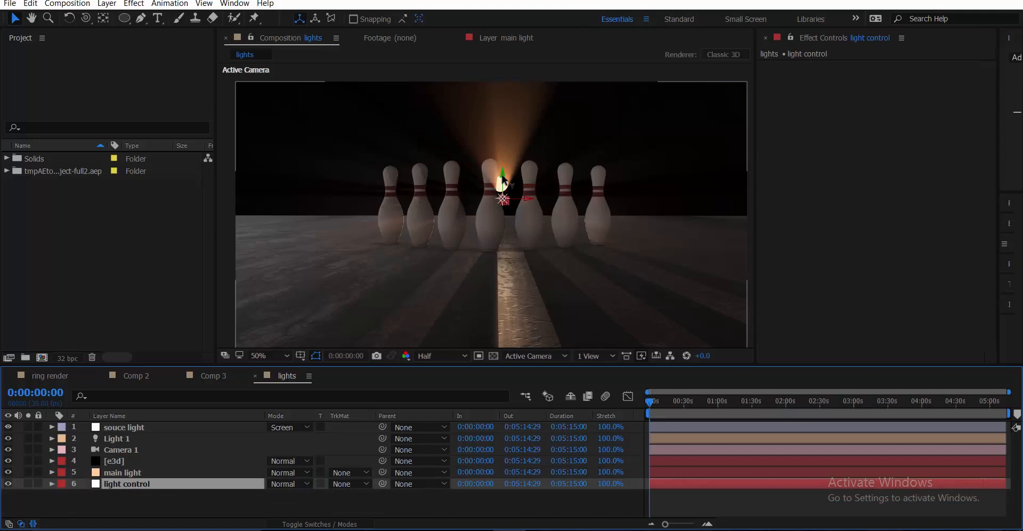
pyautogui.moveTo(502, 174); pyautogui.dragTo(509, 119)
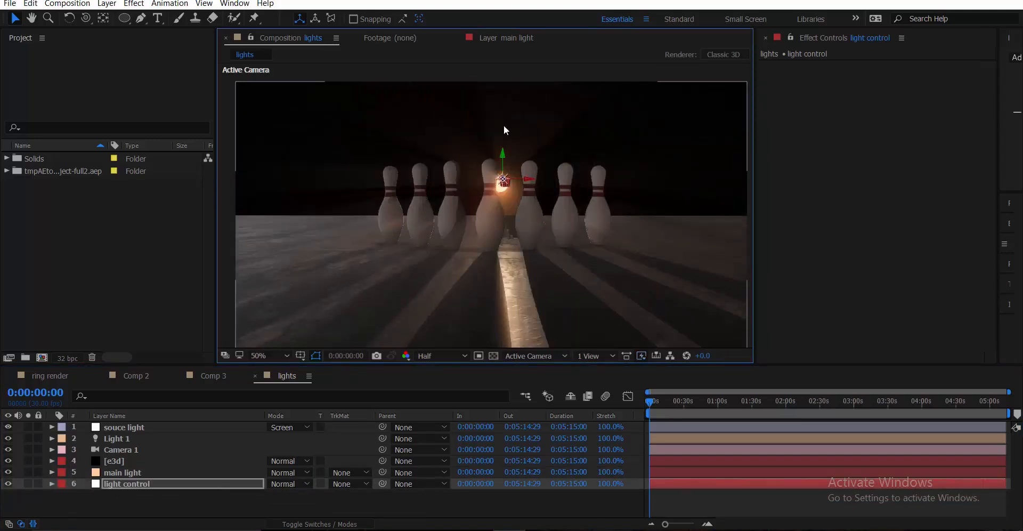
pyautogui.moveTo(504, 155); pyautogui.dragTo(508, 110)
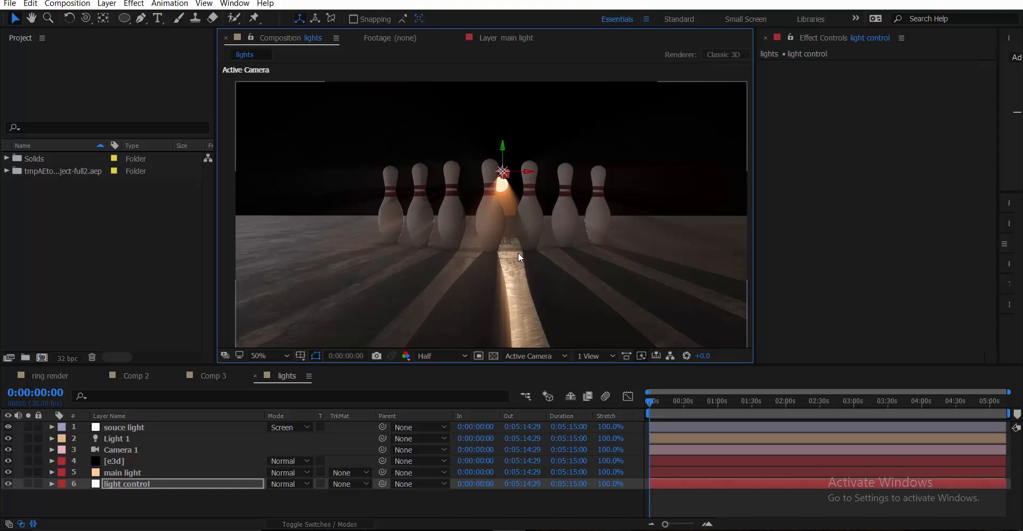
pyautogui.hotkey('ctrl', 's')
# Add a Curves effect to the e3d layer after checking the lighting on the pins up close.
pyautogui.moveTo(505, 151); pyautogui.dragTo(558, 245)
pyautogui.scroll(2, 567, 218)
pyautogui.scroll(-2, 559, 245)
pyautogui.scroll(1, 372, 222)
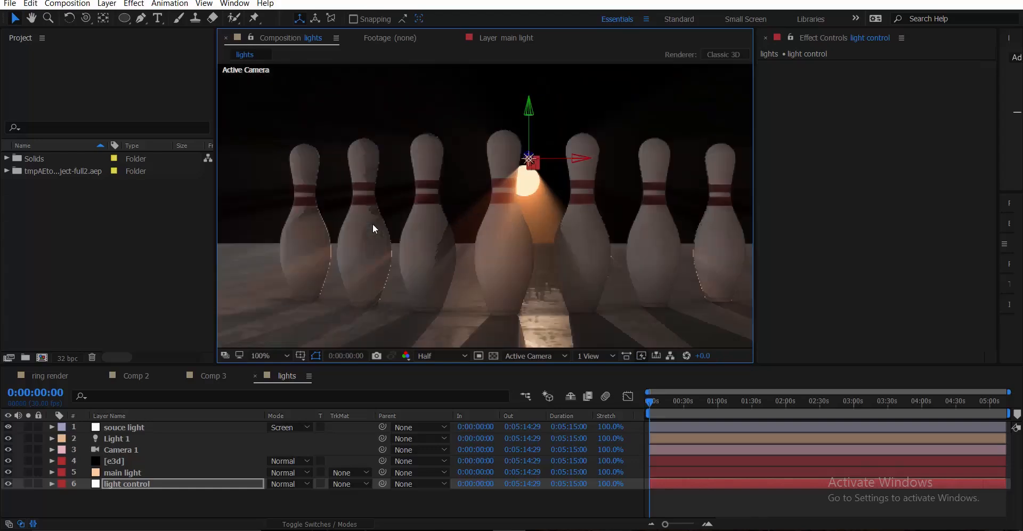
pyautogui.moveTo(372, 223); pyautogui.dragTo(468, 255)
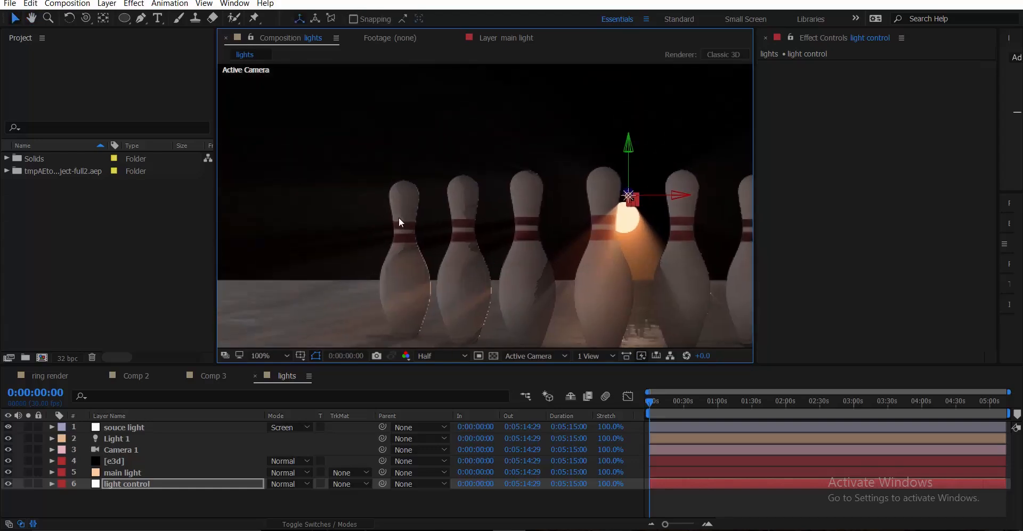
pyautogui.moveTo(398, 216); pyautogui.dragTo(504, 251)
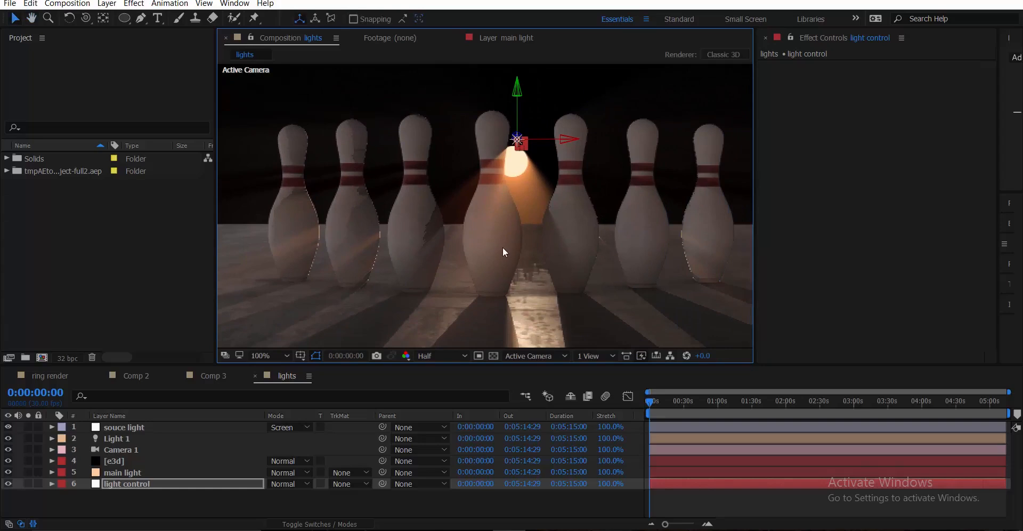
pyautogui.click(136, 460)
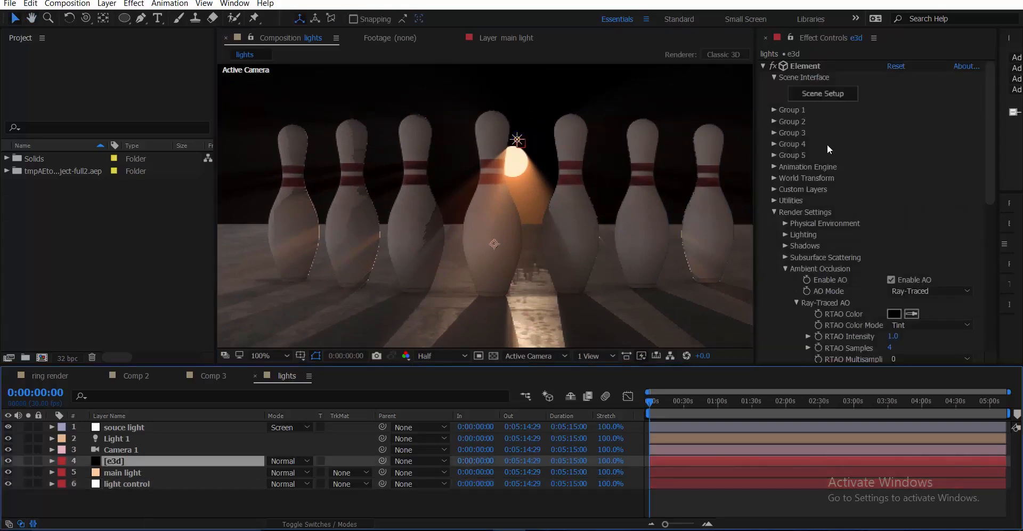
pyautogui.click(773, 212)
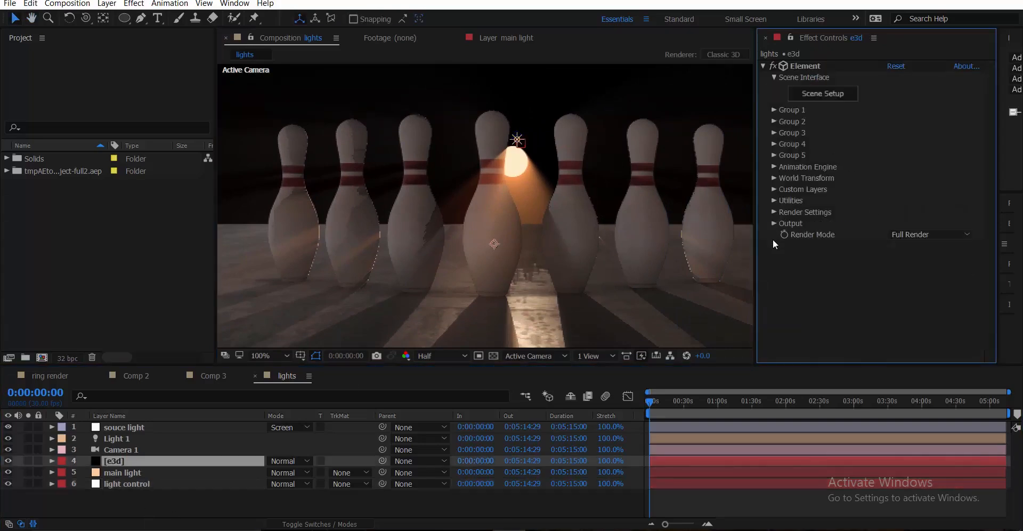
pyautogui.hotkey('ctrl', 'space')
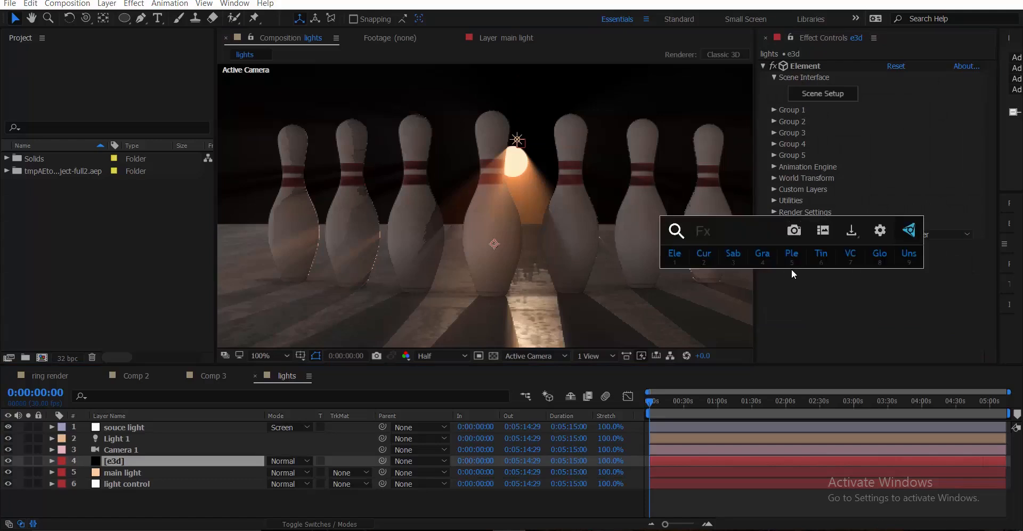
pyautogui.click(717, 263)
# Try a strongly lowered and a raised RGB curve on e3d, then settle on a slight dip in the shadows.
pyautogui.moveTo(815, 288); pyautogui.dragTo(836, 302)
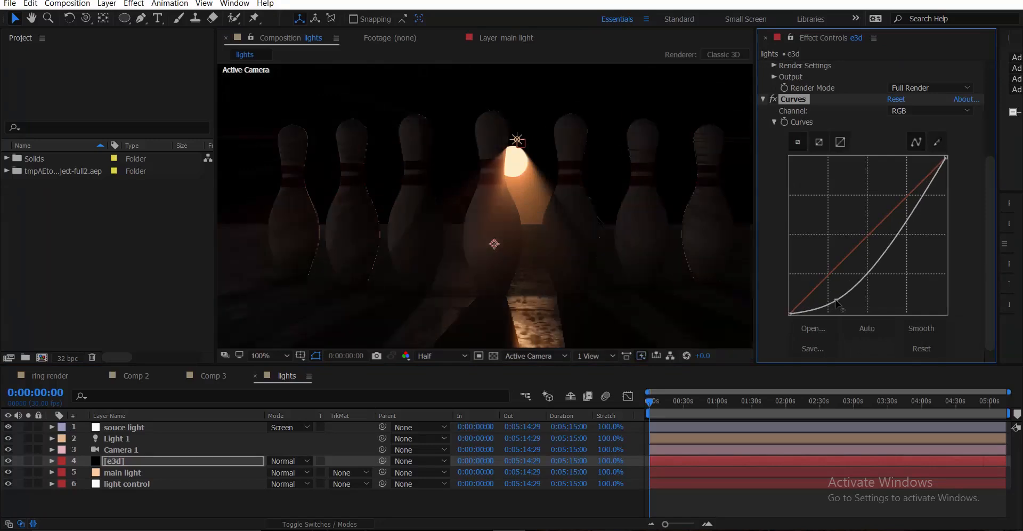
pyautogui.scroll(-1, 561, 208)
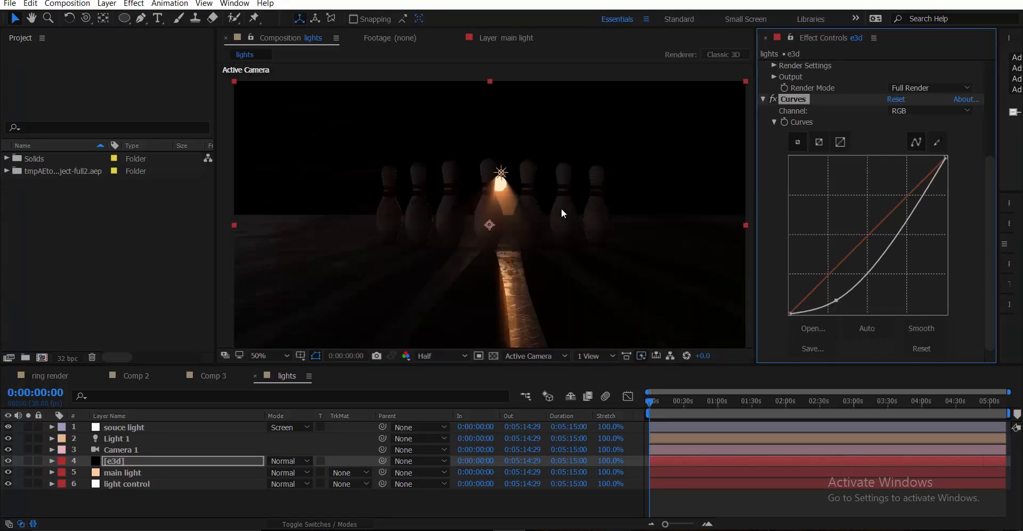
pyautogui.moveTo(836, 300); pyautogui.dragTo(813, 276)
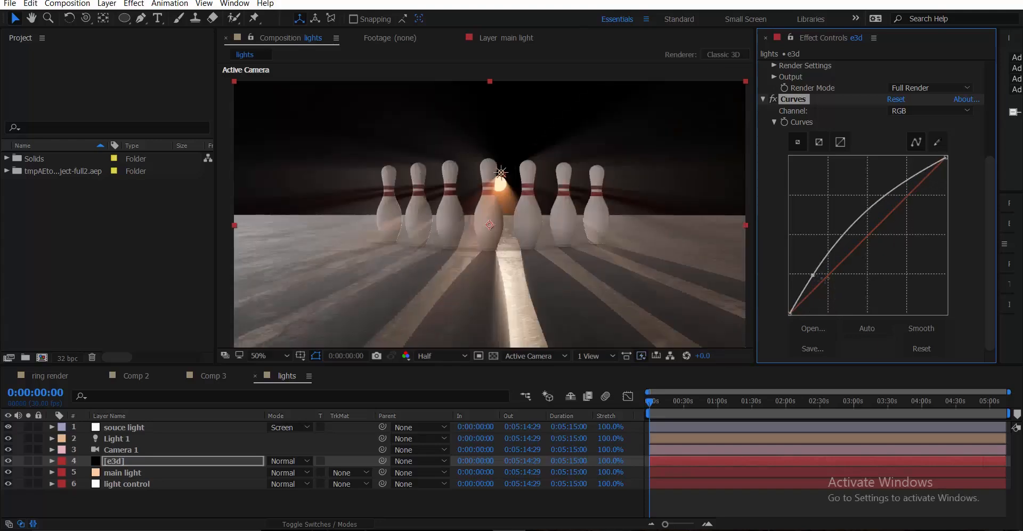
pyautogui.moveTo(811, 273); pyautogui.dragTo(823, 293)
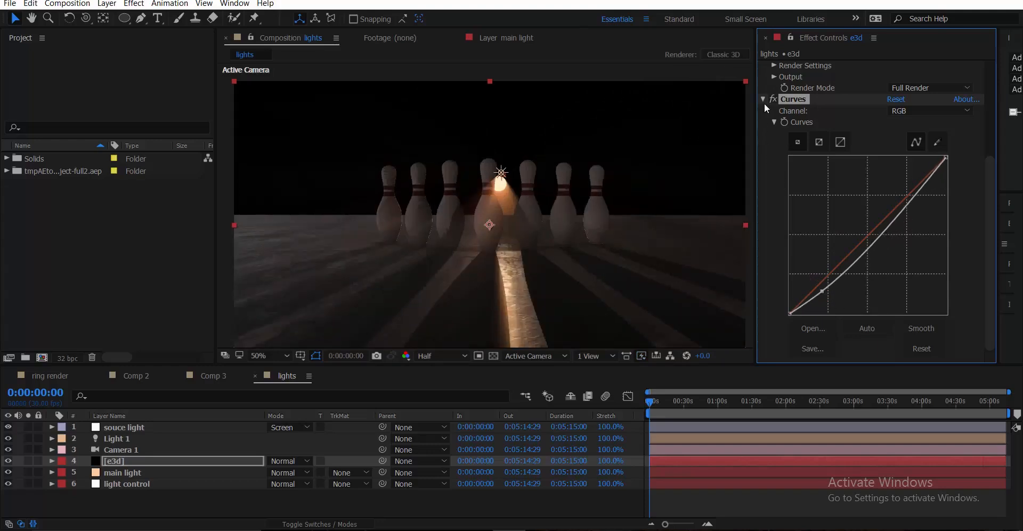
pyautogui.click(764, 101)
# Set the bowling_pin material's Glossiness texture to 100% in Element's scene setup and apply the change.
pyautogui.click(832, 95)
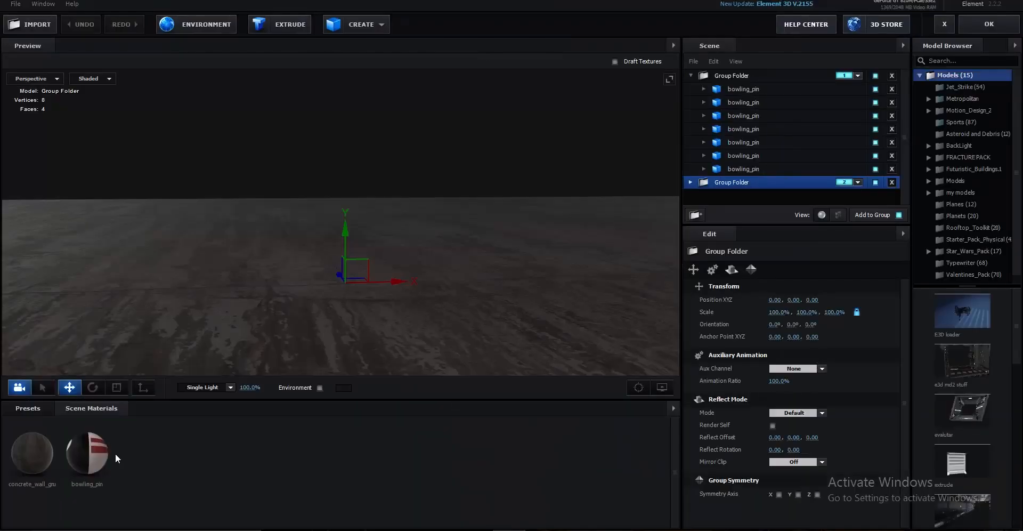
pyautogui.click(88, 455)
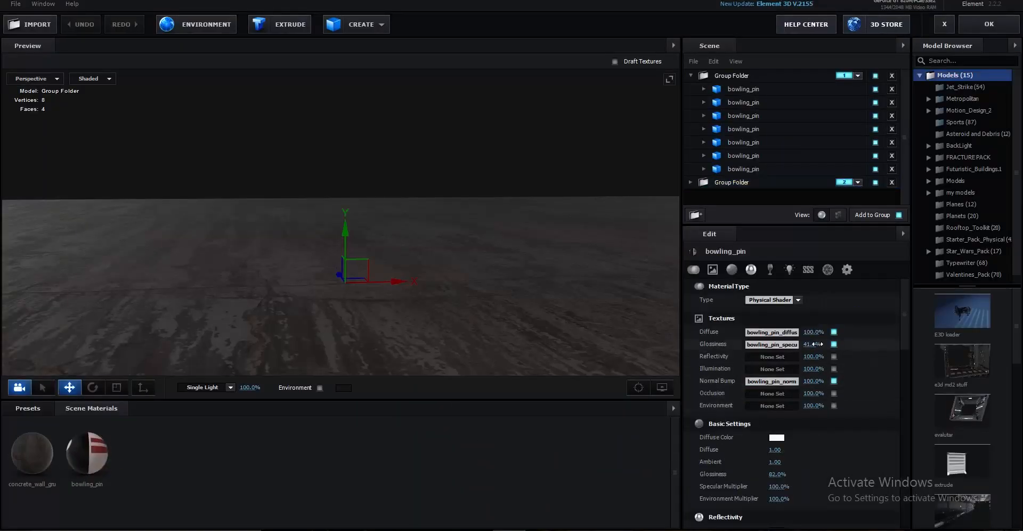
pyautogui.click(813, 343)
pyautogui.write('100')
pyautogui.press('Return')
pyautogui.click(983, 20)
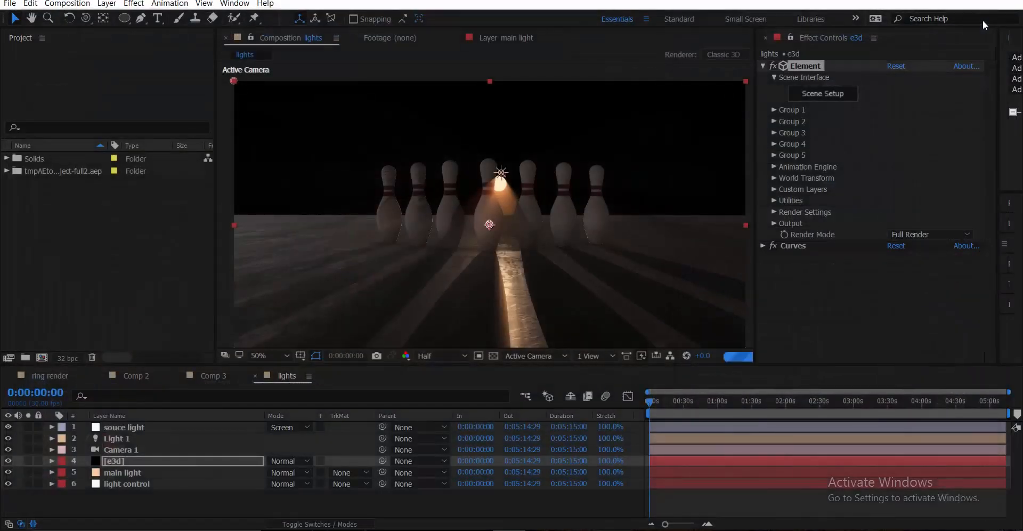
# Add a null object to the lights composition and make it a 3D layer.
pyautogui.scroll(1, 467, 186)
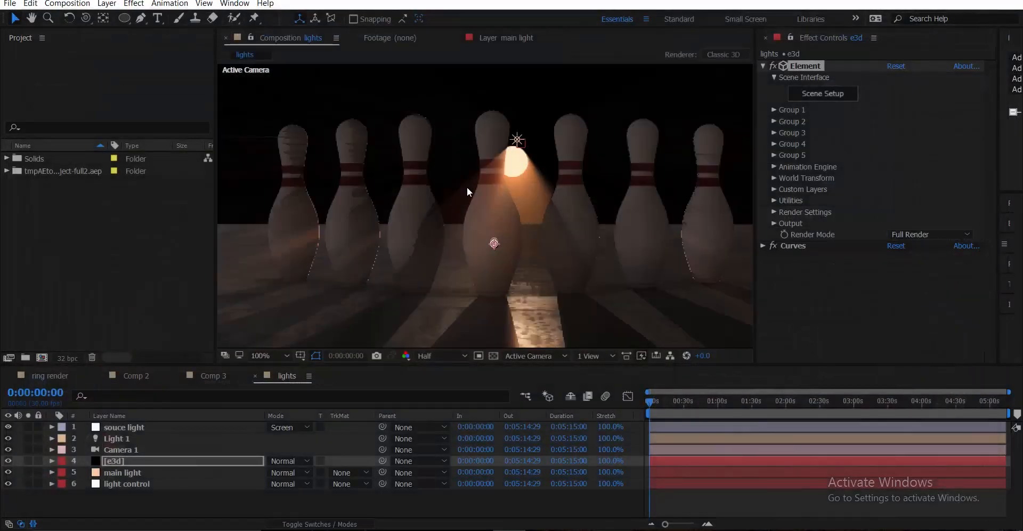
pyautogui.scroll(-1, 467, 187)
pyautogui.scroll(1, 480, 200)
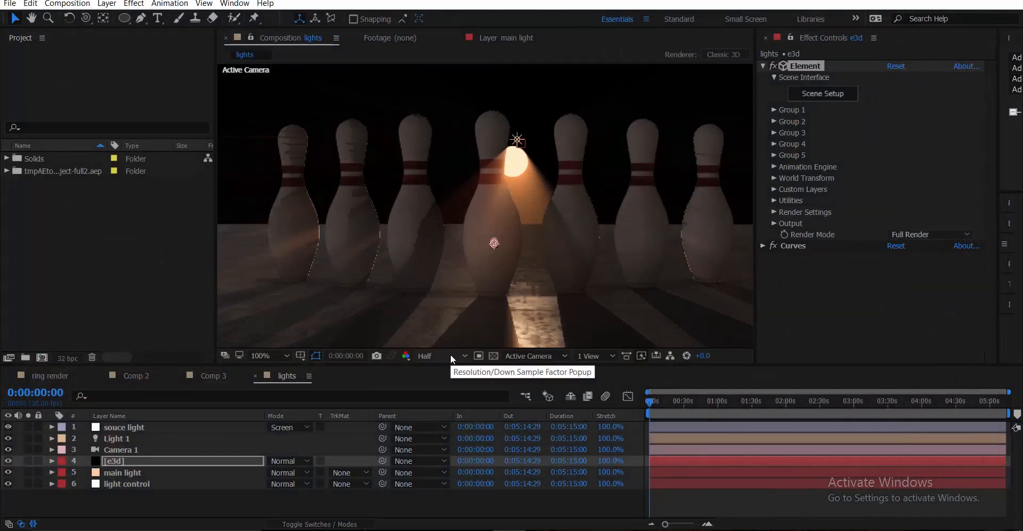
pyautogui.rightClick(177, 495)
pyautogui.moveTo(227, 394)
pyautogui.click(365, 458)
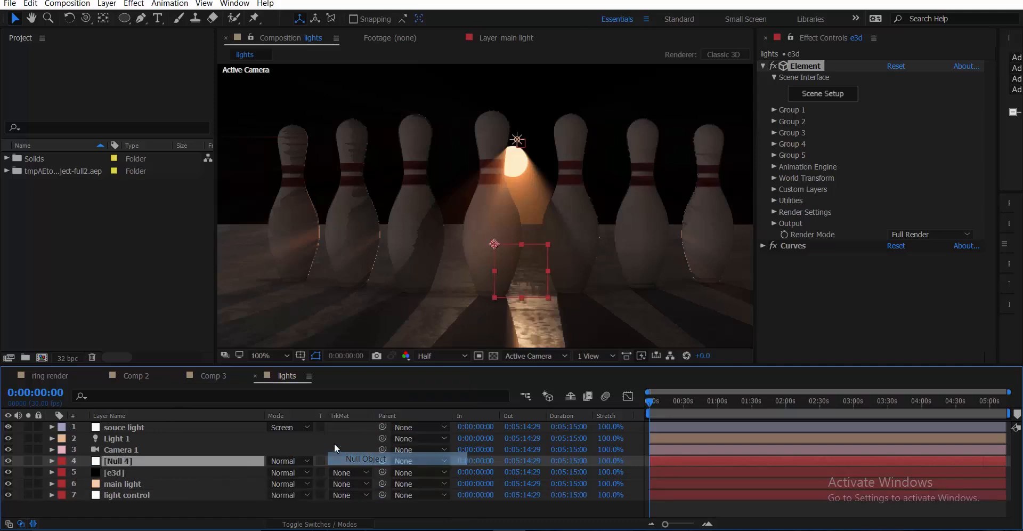
pyautogui.press('F4')
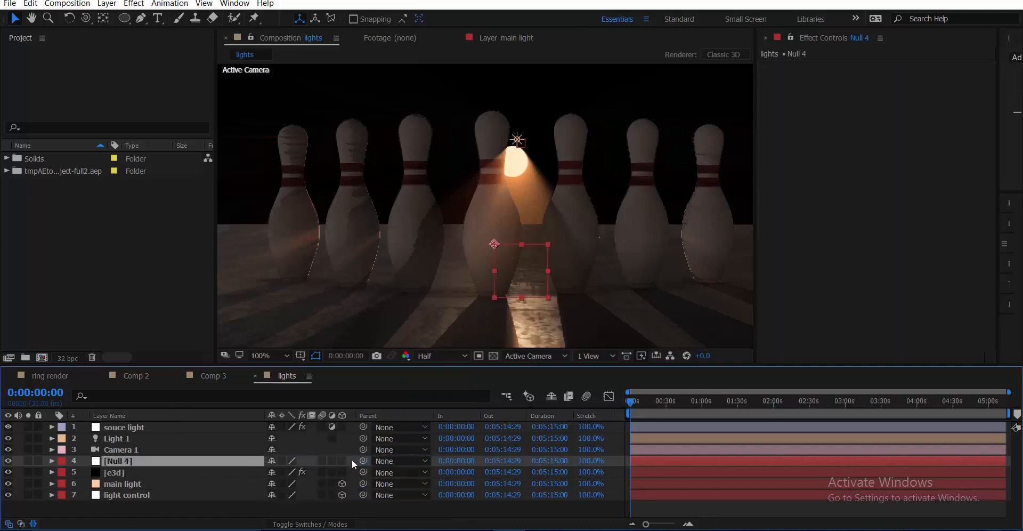
pyautogui.click(342, 460)
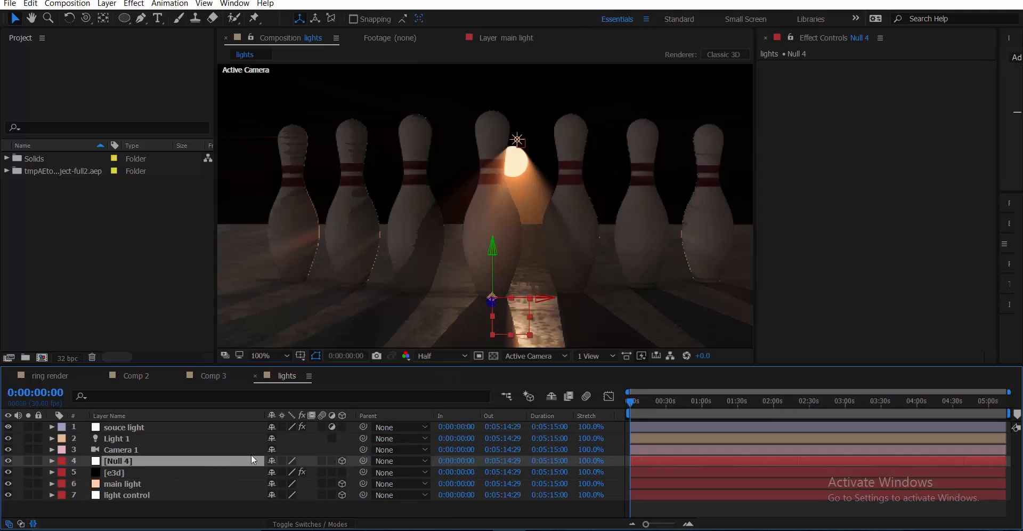
# Parent Camera 1 to the new null and reveal the null's rotation properties.
pyautogui.click(221, 454)
pyautogui.moveTo(359, 451); pyautogui.dragTo(190, 463)
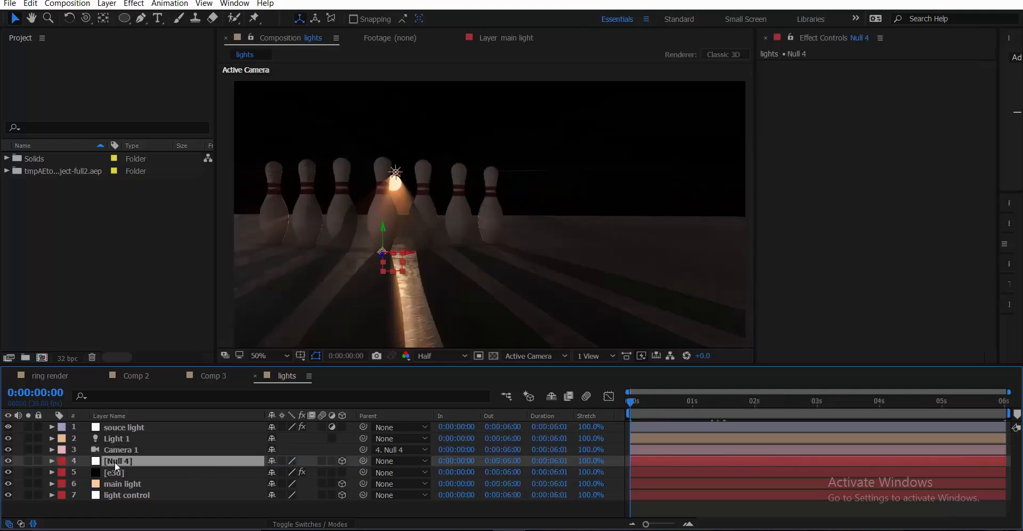
pyautogui.press('r')
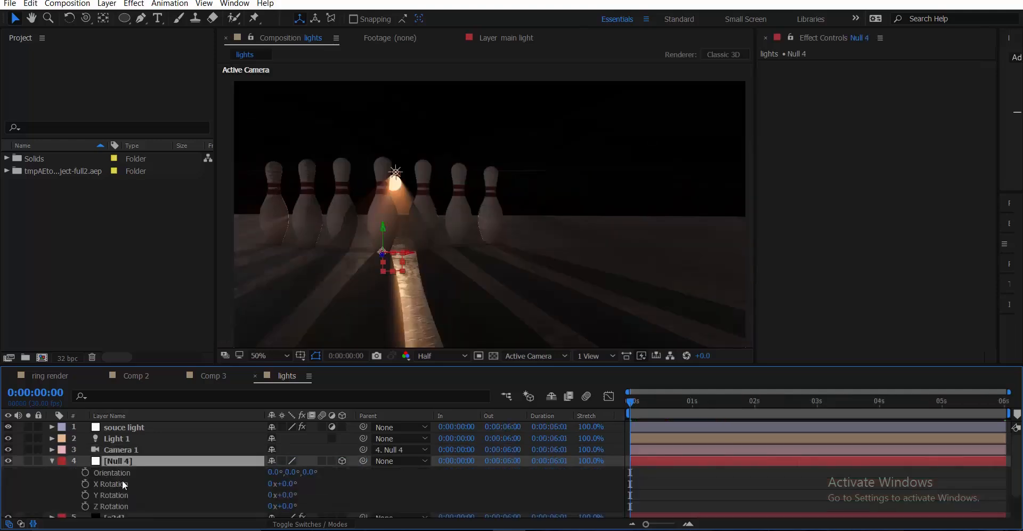
# Try rotating the null about its Y axis and reset the Y rotation to 0°.
pyautogui.moveTo(288, 495); pyautogui.dragTo(299, 489)
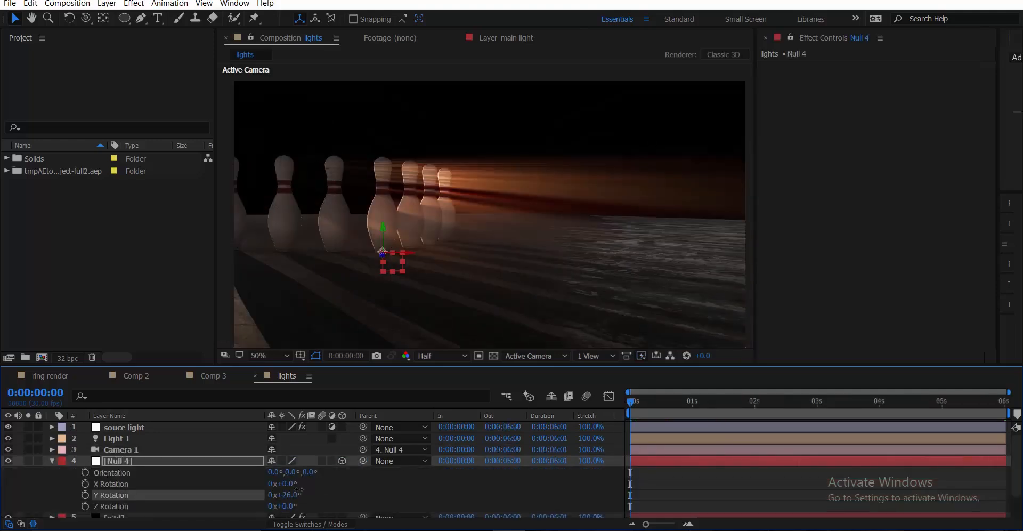
pyautogui.click(292, 495)
pyautogui.write('0')
pyautogui.click(213, 504)
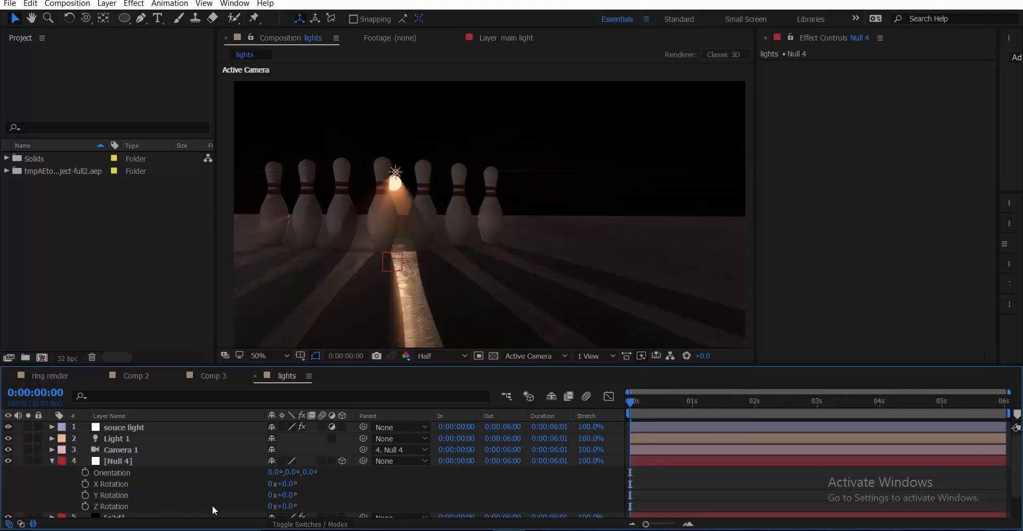
# Keyframe the null's Y rotation at the first frame with a value of 12°.
pyautogui.click(86, 495)
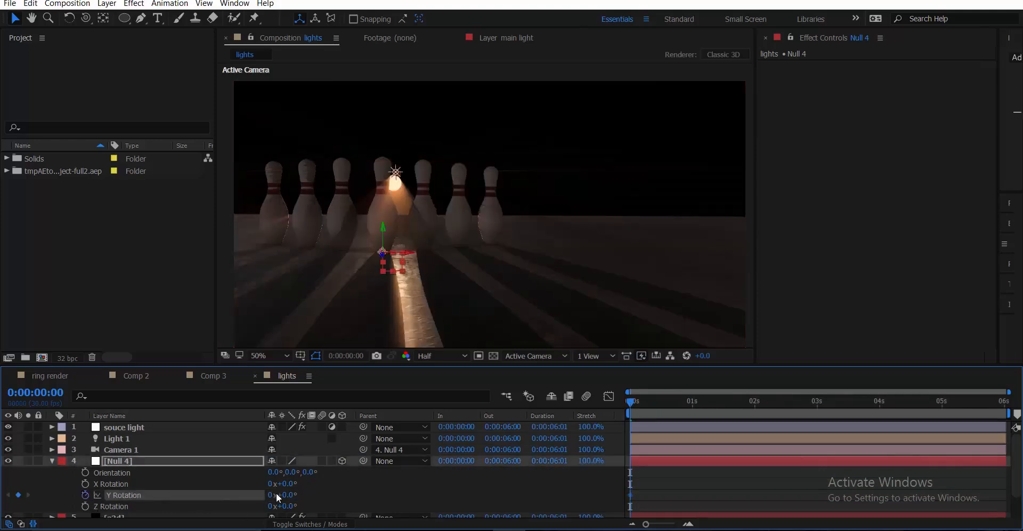
pyautogui.click(285, 496)
pyautogui.write('12')
pyautogui.click(344, 500)
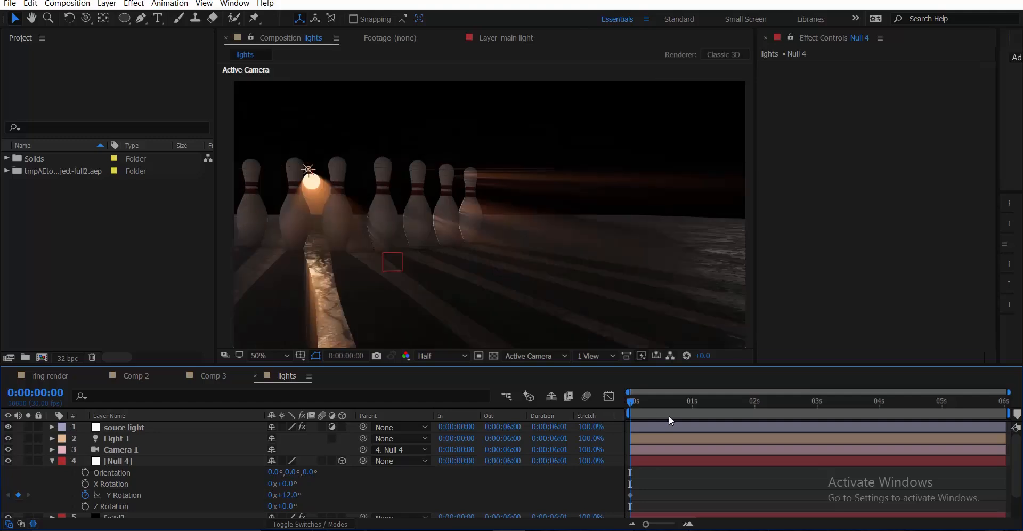
# Add a Y rotation keyframe of -12° to the null at 0:00:06:00.
pyautogui.moveTo(658, 402); pyautogui.dragTo(1008, 392)
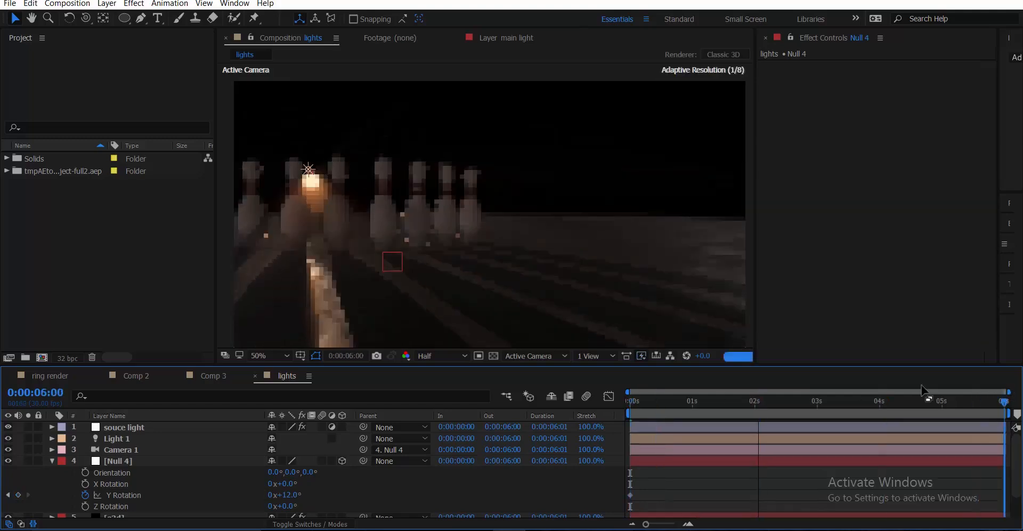
pyautogui.click(291, 495)
pyautogui.press('Return')
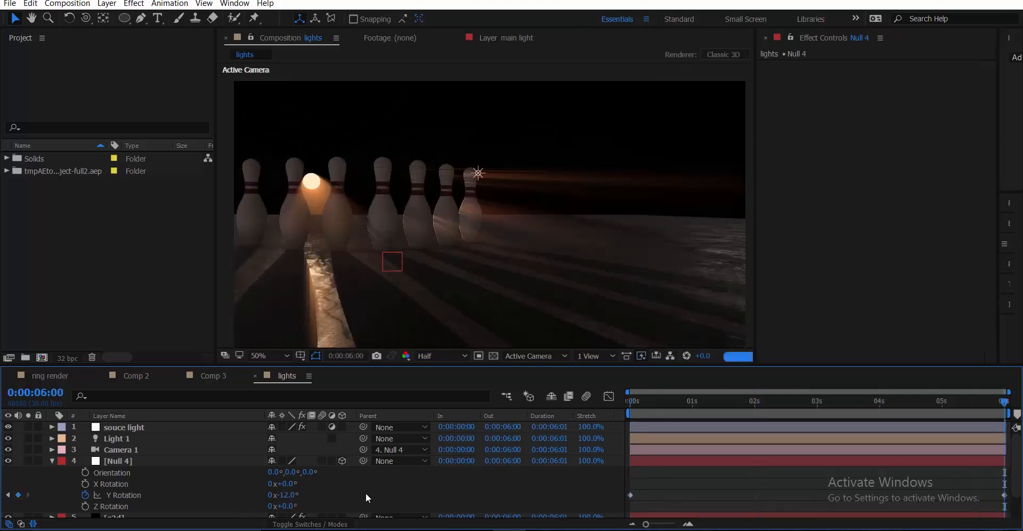
# Reframe Camera 1 at the first frame to bring the pins nearer the frame's centre, and preview the animation.
pyautogui.moveTo(643, 404); pyautogui.dragTo(596, 399)
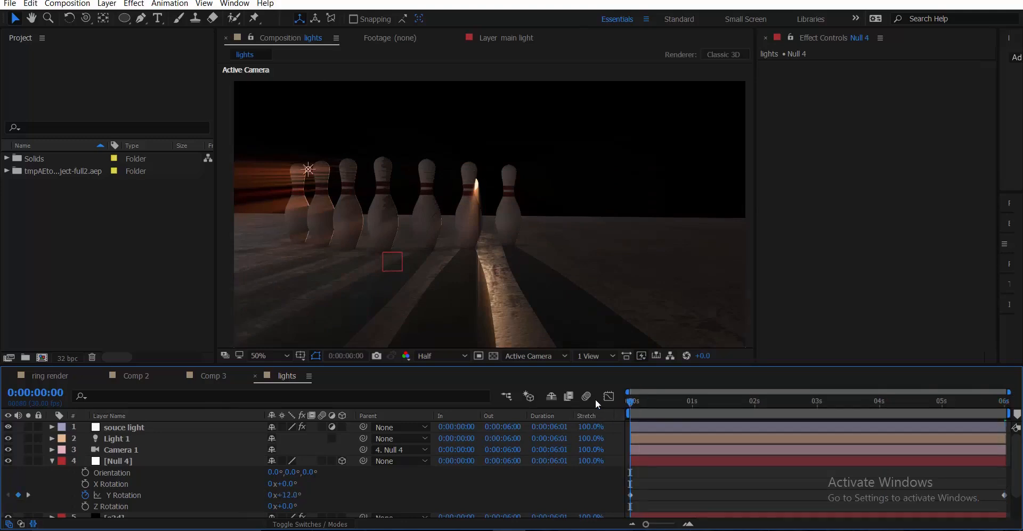
pyautogui.press('c')
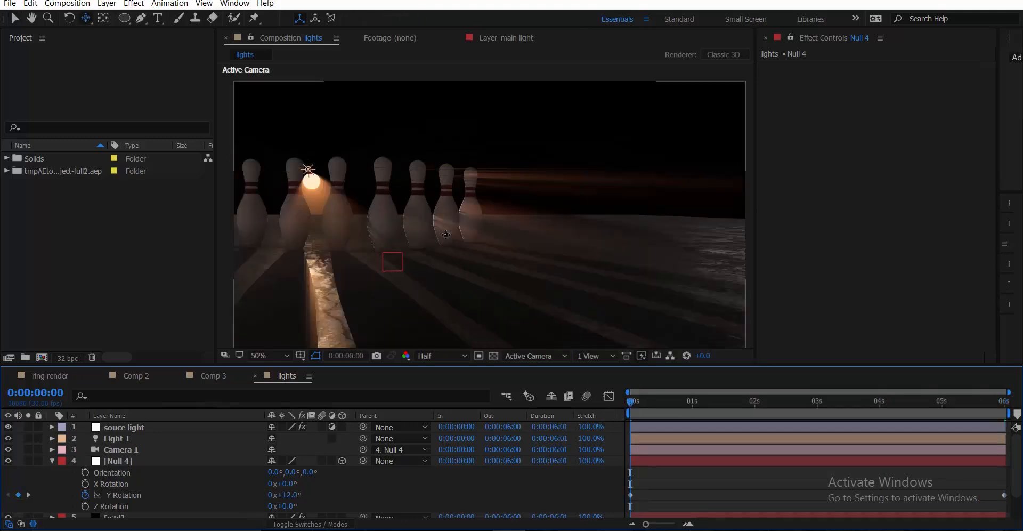
pyautogui.moveTo(445, 235); pyautogui.dragTo(482, 221)
pyautogui.press('space')
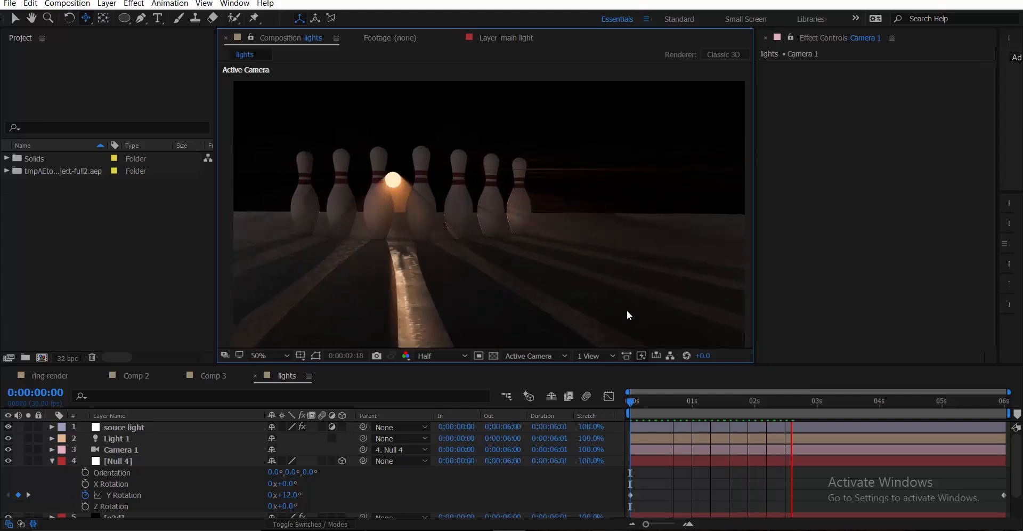
# Set Light 1's intensity to 151% while viewing the pins at frame 0:00:00:23.
pyautogui.moveTo(773, 401); pyautogui.dragTo(691, 412)
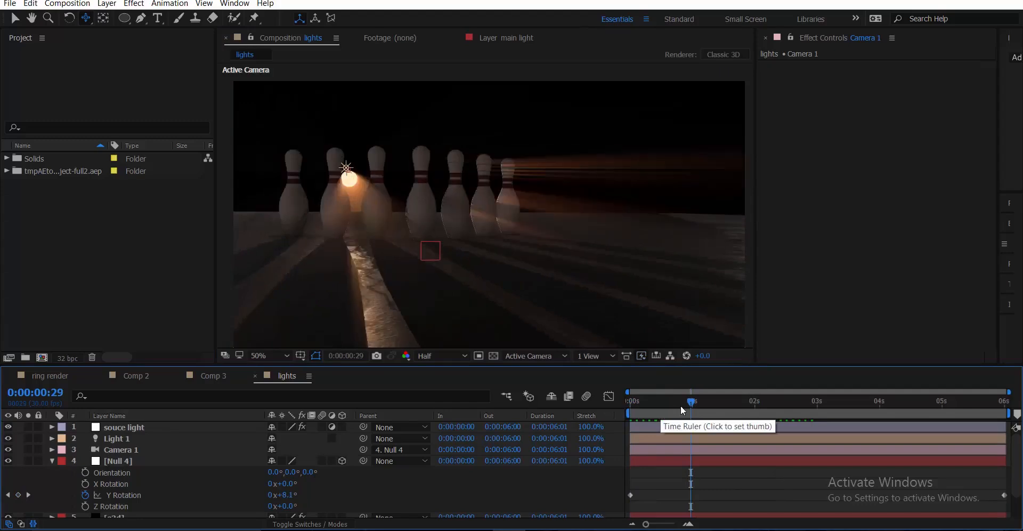
pyautogui.click(681, 406)
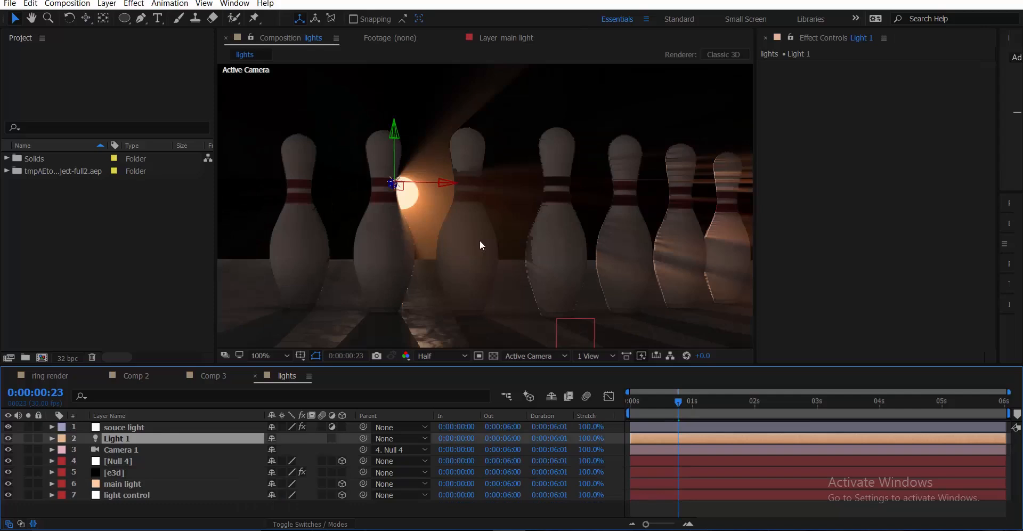
pyautogui.scroll(-1, 479, 239)
pyautogui.scroll(1, 480, 240)
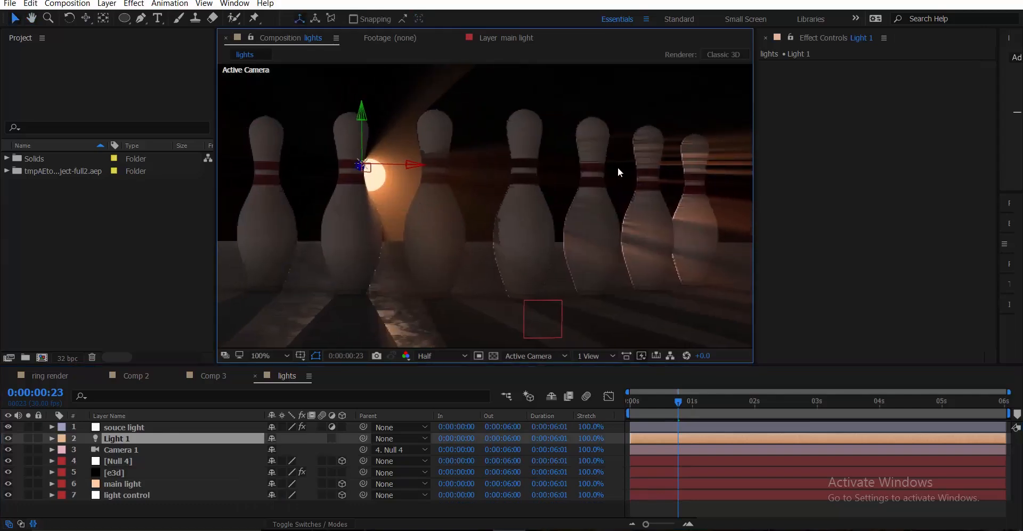
pyautogui.moveTo(629, 170); pyautogui.dragTo(627, 172)
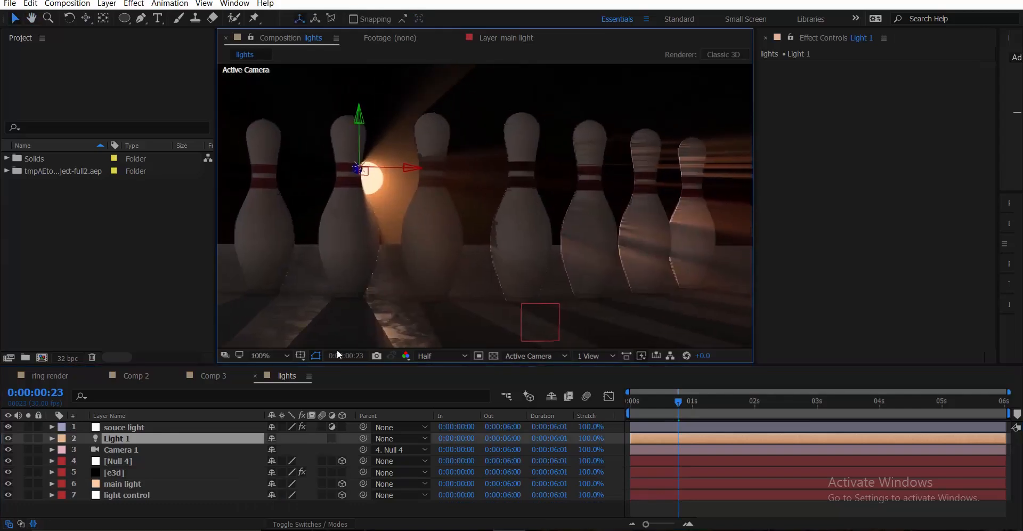
pyautogui.doubleClick(139, 434)
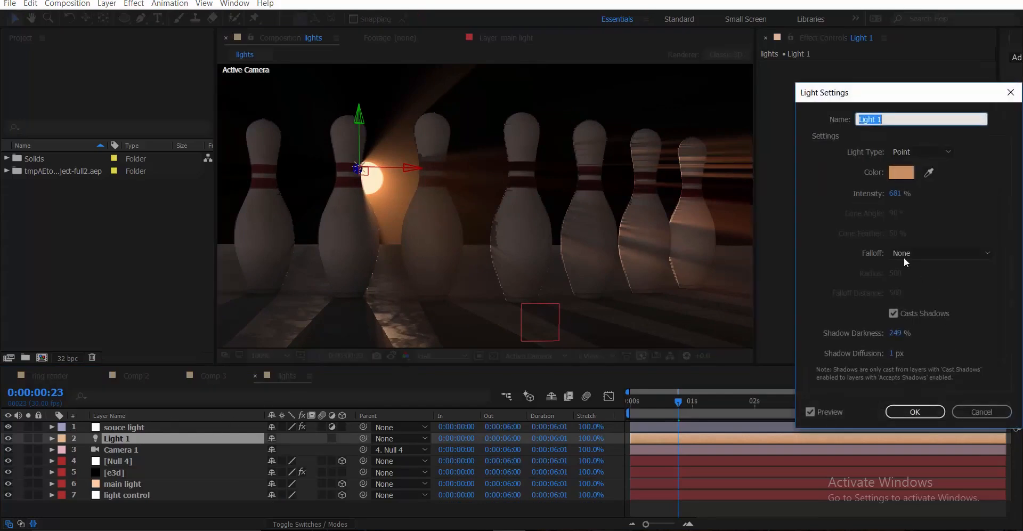
pyautogui.moveTo(897, 200); pyautogui.dragTo(833, 206)
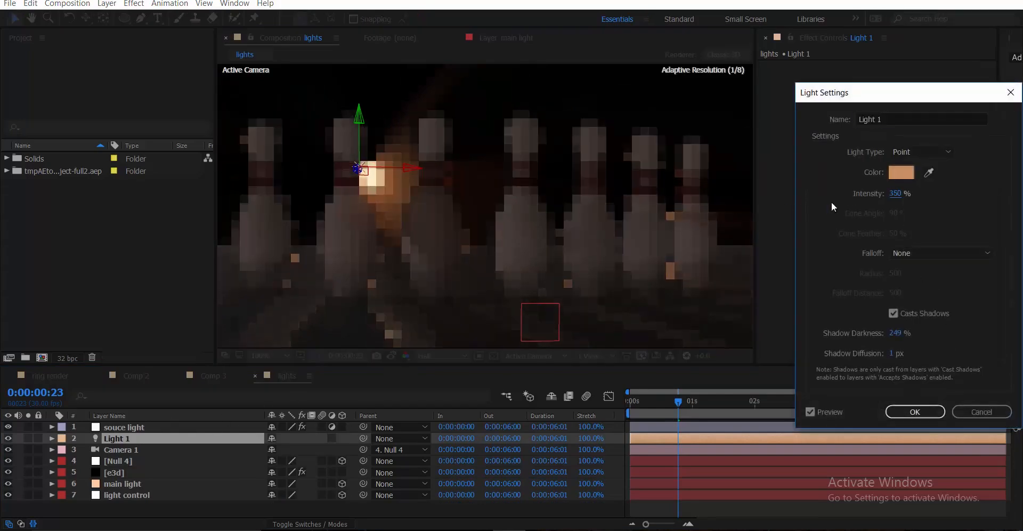
pyautogui.moveTo(891, 193); pyautogui.dragTo(820, 195)
pyautogui.moveTo(888, 193); pyautogui.dragTo(871, 192)
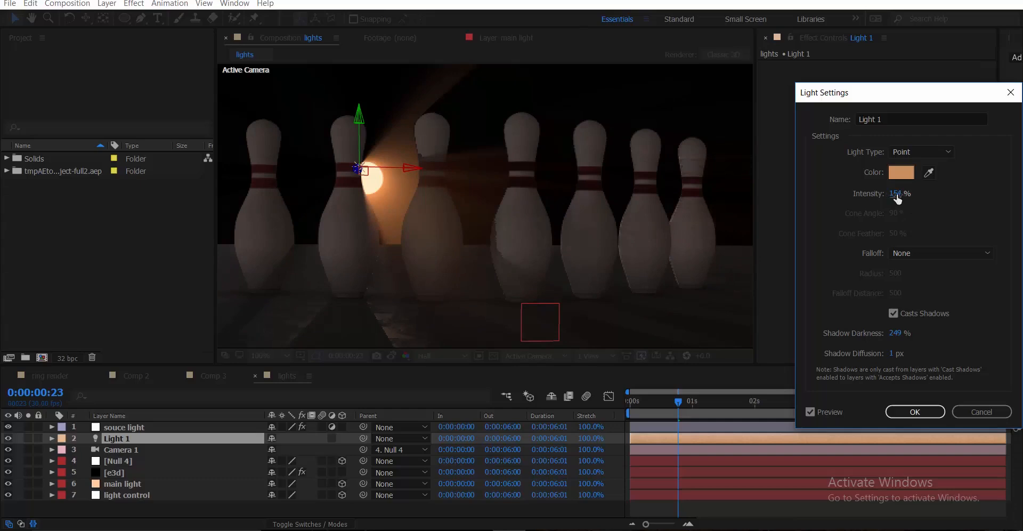
pyautogui.moveTo(896, 193); pyautogui.dragTo(891, 194)
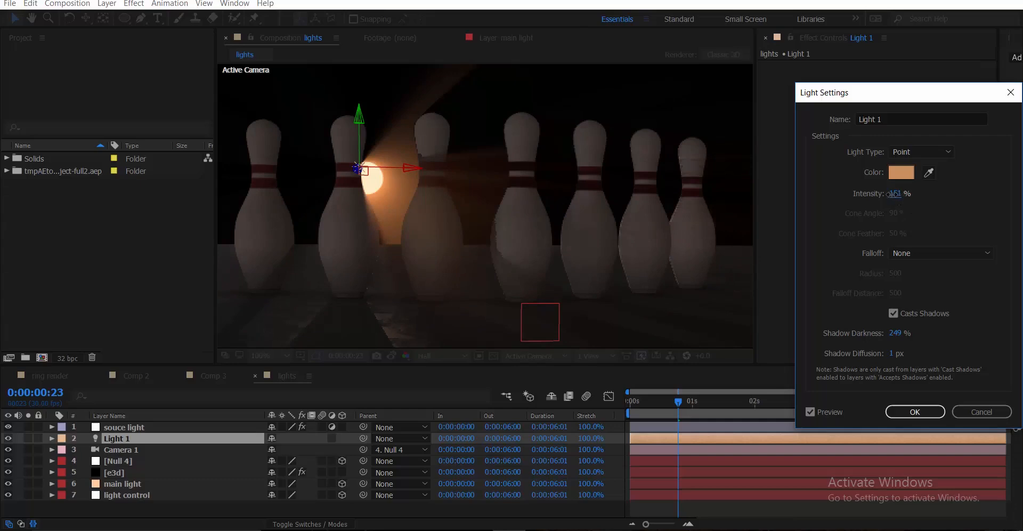
# Give Light 1 a Smooth falloff and apply the light settings.
pyautogui.click(924, 255)
pyautogui.click(930, 279)
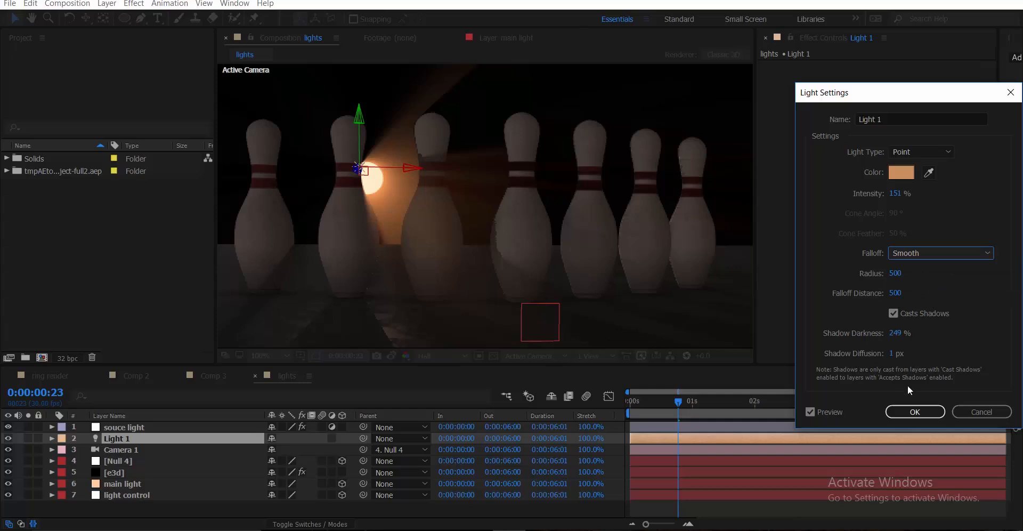
pyautogui.click(914, 411)
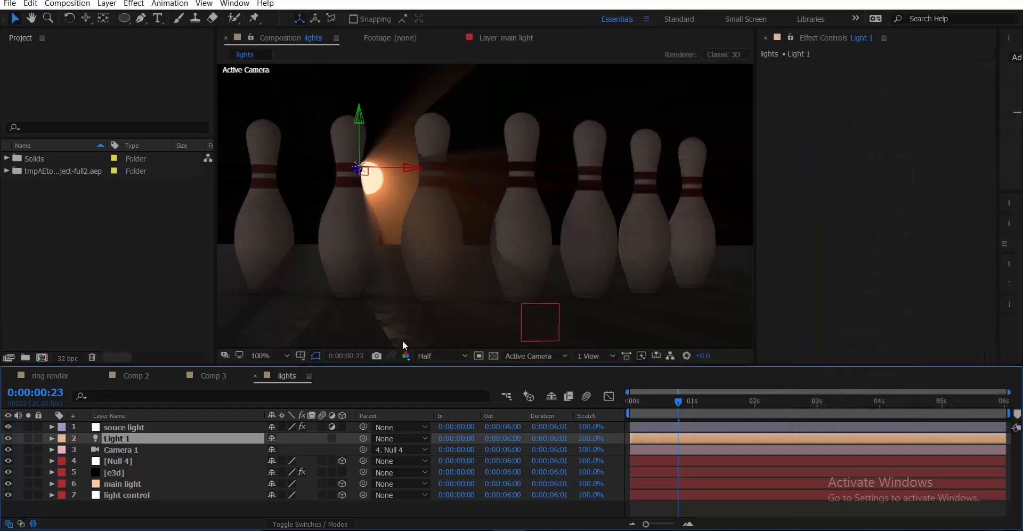
# Look over Camera 1's camera options and collapse them again.
pyautogui.click(126, 451)
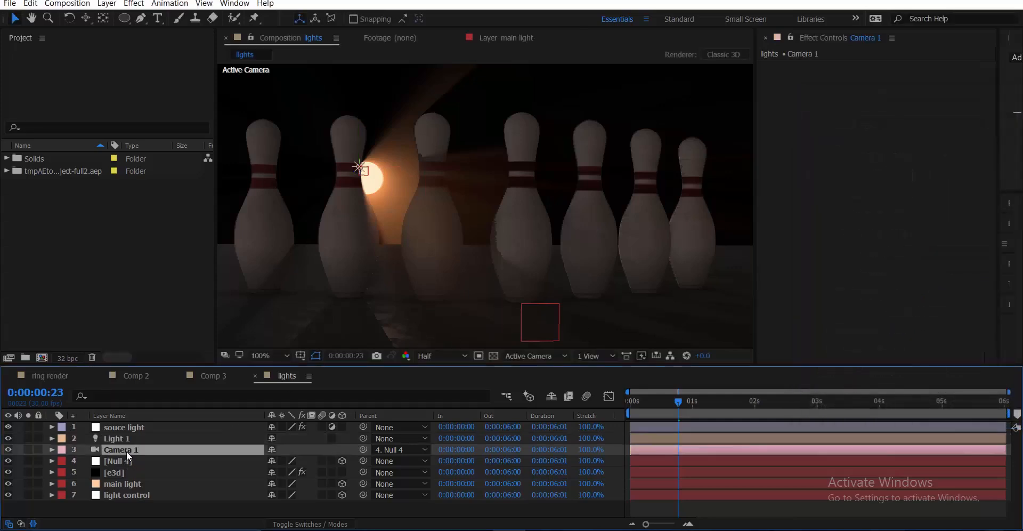
pyautogui.press('a')
pyautogui.press('a')
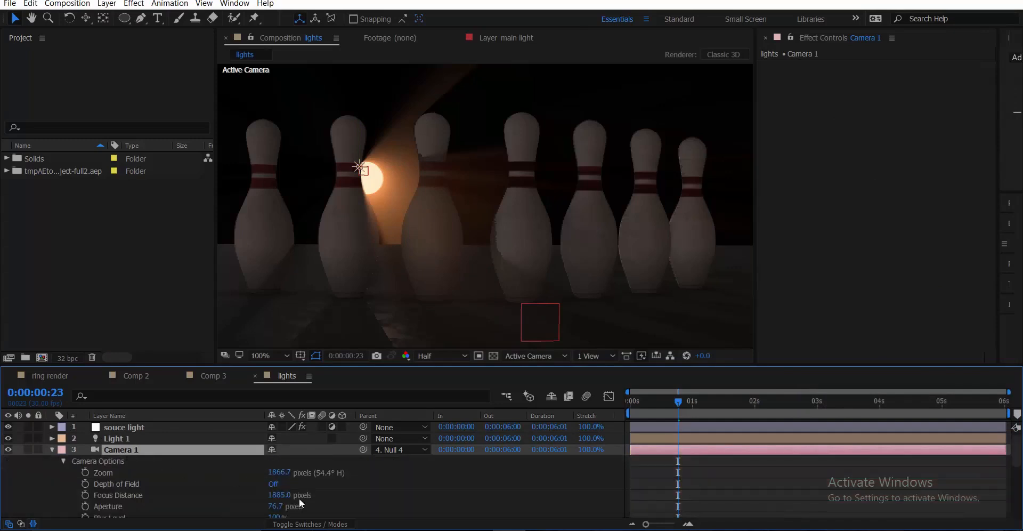
pyautogui.press(',')
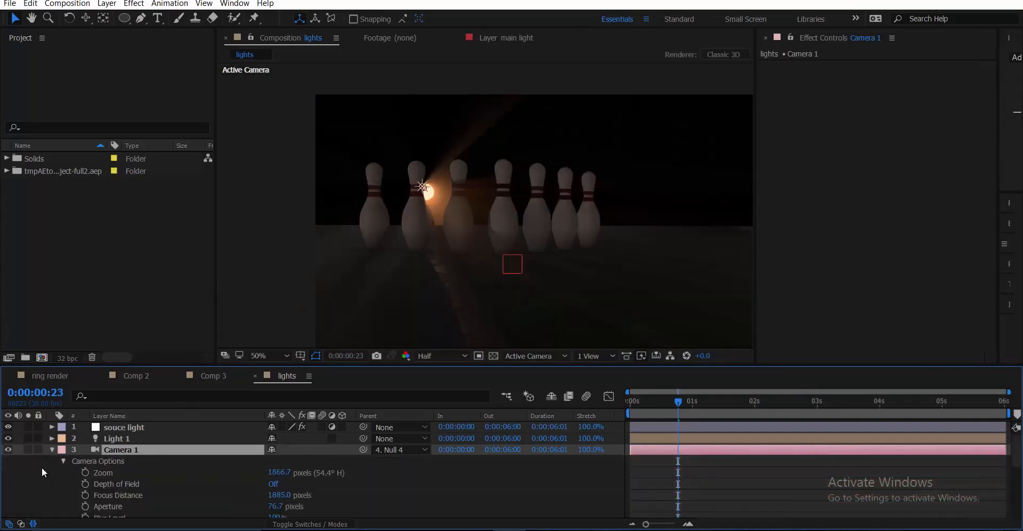
pyautogui.click(52, 449)
# Check the lighting on the pins at several frames, ending at 0:00:04:07.
pyautogui.scroll(2, 407, 251)
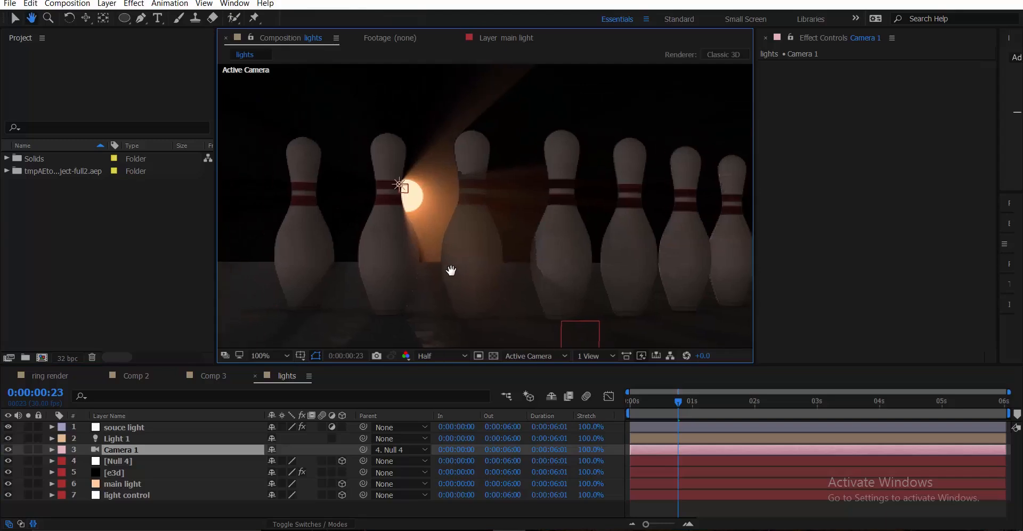
pyautogui.moveTo(748, 404); pyautogui.dragTo(801, 396)
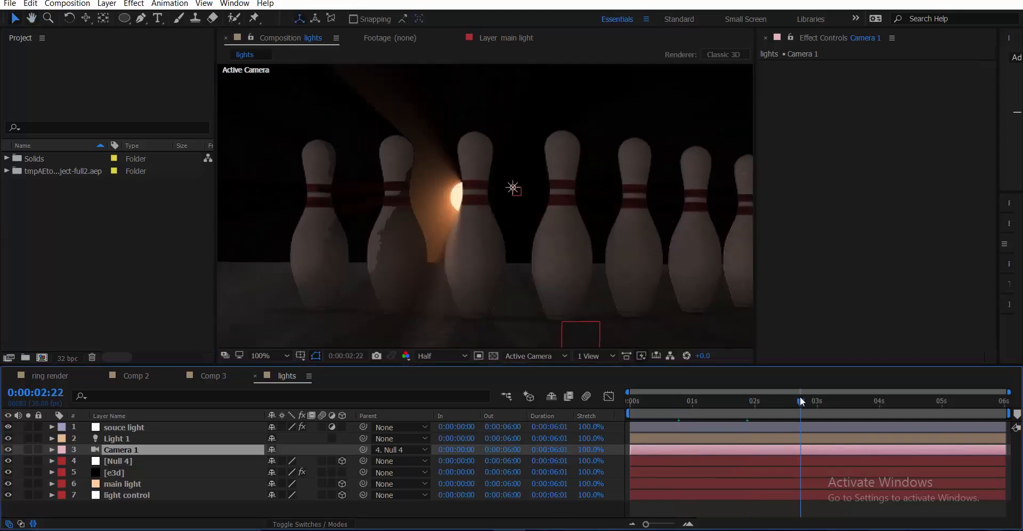
pyautogui.click(869, 400)
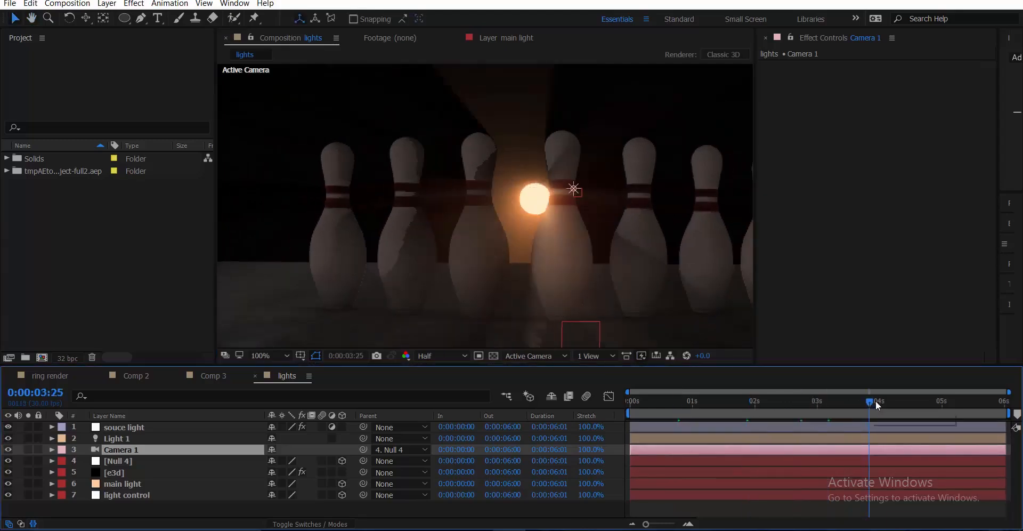
pyautogui.click(894, 400)
pyautogui.scroll(-2, 603, 238)
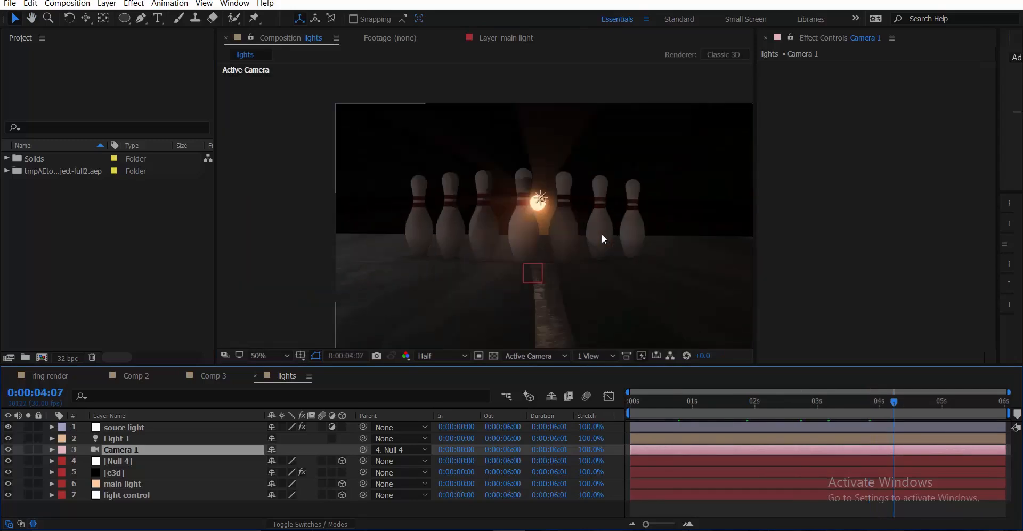
# Disable the Curves 2 effect on the souce light adjustment layer.
pyautogui.click(123, 484)
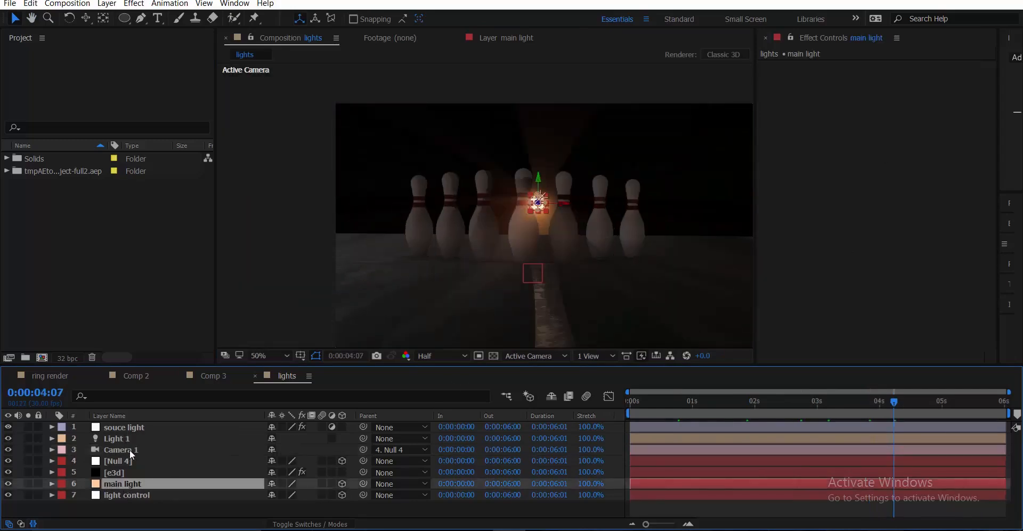
pyautogui.click(123, 427)
pyautogui.click(775, 66)
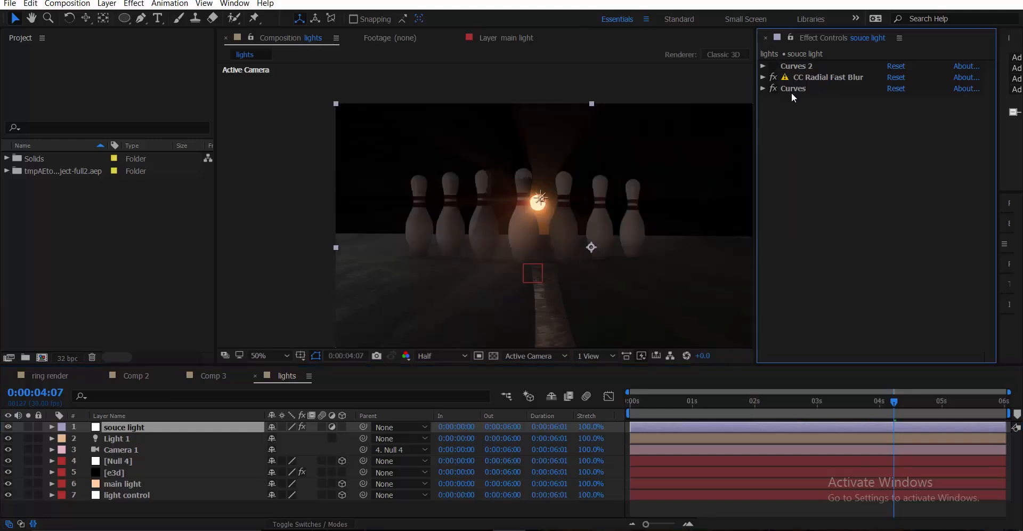
# Set the CC Radial Fast Blur amount to 100 and slightly lift the lower point of the RGB curve in Curves.
pyautogui.click(763, 81)
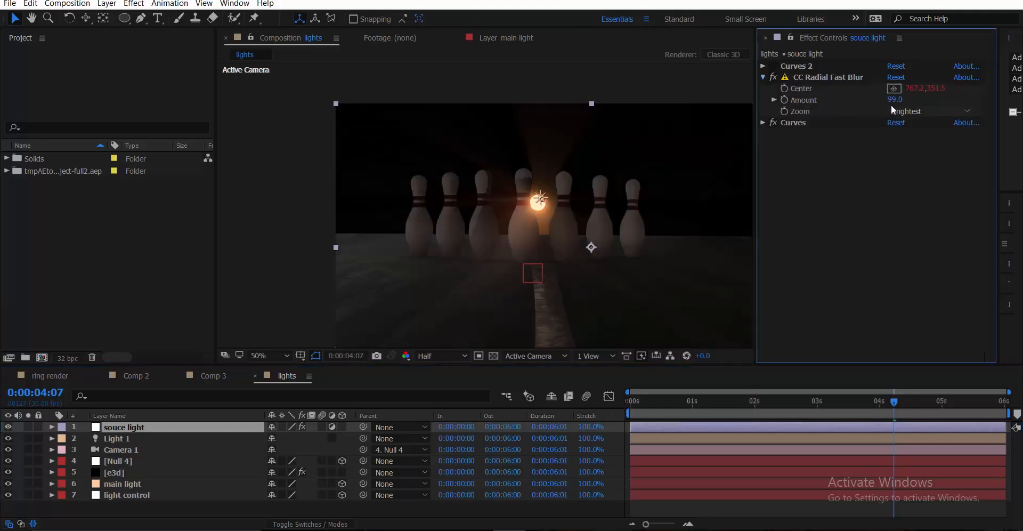
pyautogui.moveTo(943, 98); pyautogui.dragTo(959, 100)
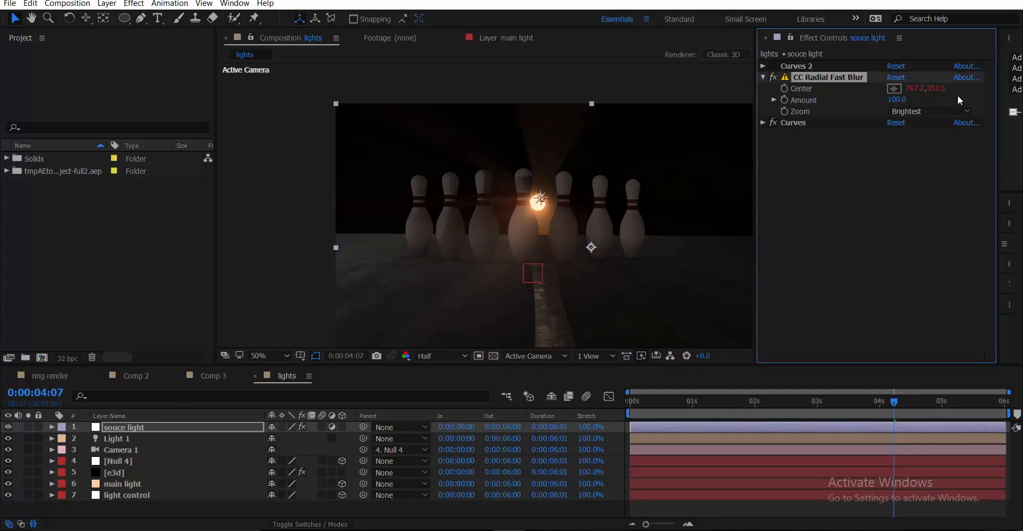
pyautogui.click(763, 123)
pyautogui.click(796, 102)
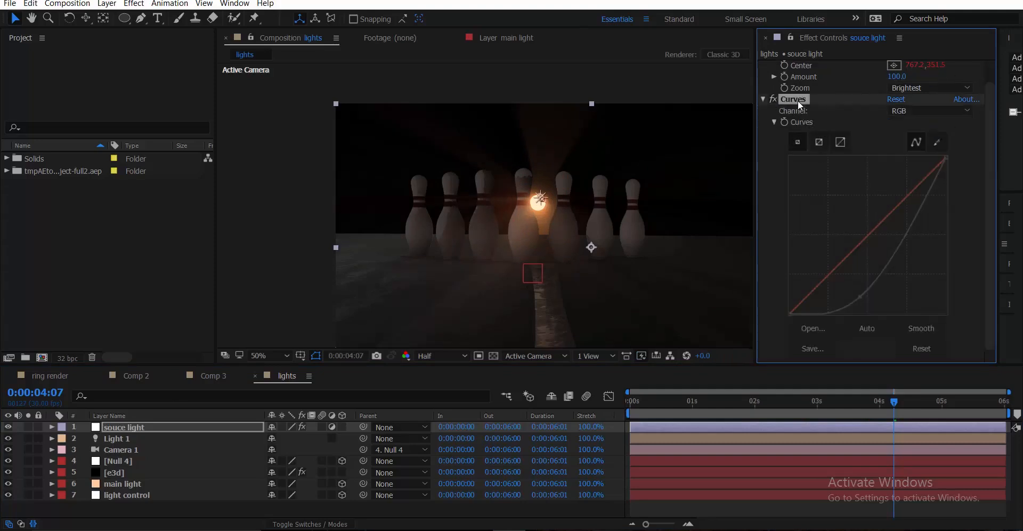
pyautogui.moveTo(860, 296); pyautogui.dragTo(863, 293)
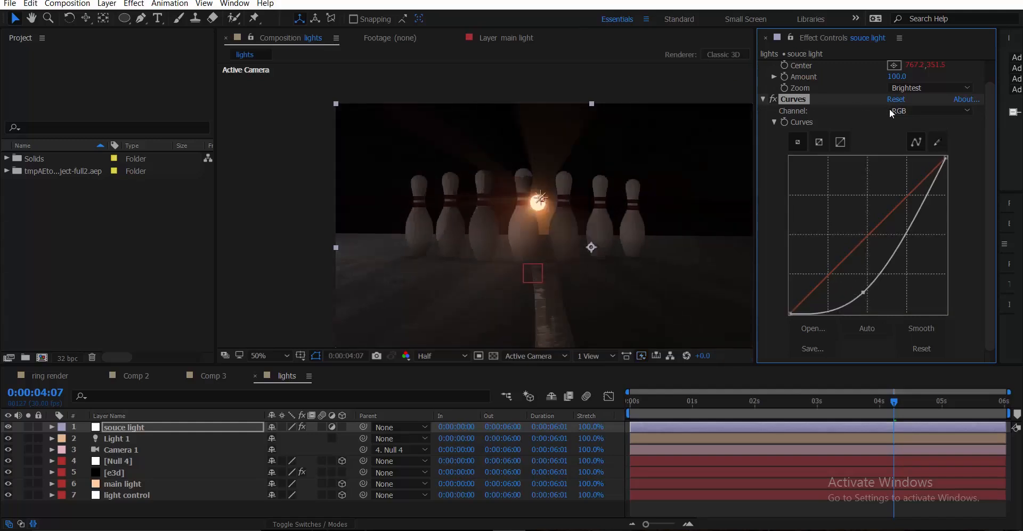
# Raise the red curve near the highlights and lift the blue curve's black point in the souce light Curves effect.
pyautogui.click(906, 111)
pyautogui.click(901, 137)
pyautogui.moveTo(920, 184); pyautogui.dragTo(914, 176)
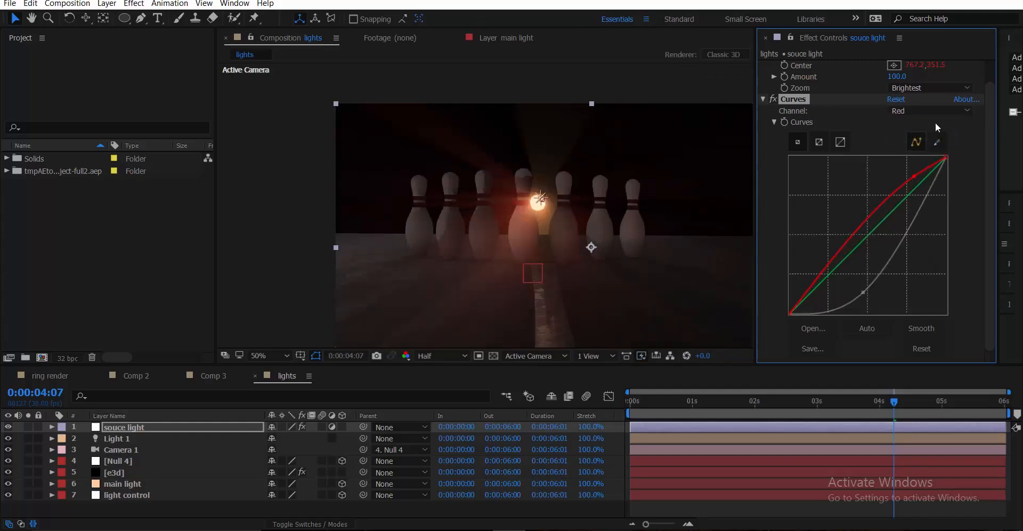
pyautogui.click(917, 111)
pyautogui.click(914, 162)
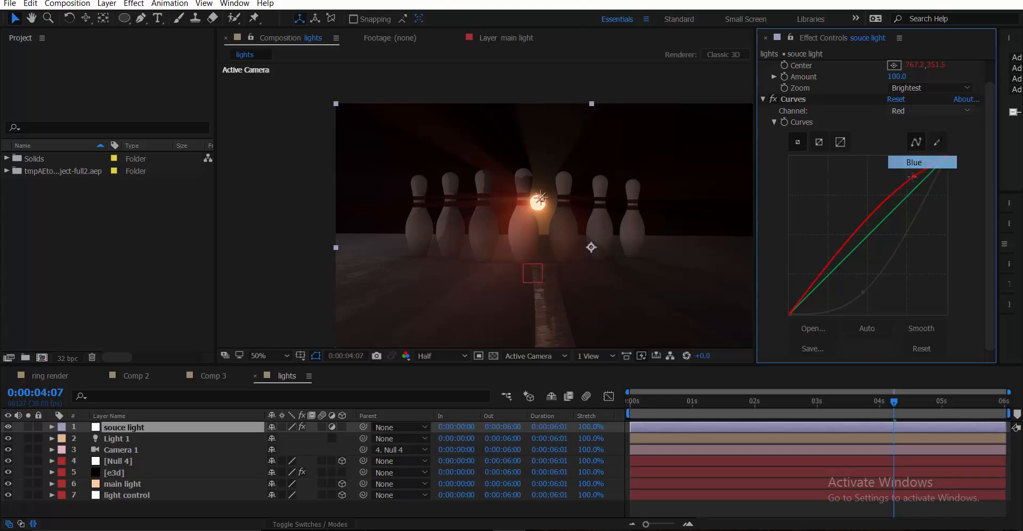
pyautogui.moveTo(790, 314); pyautogui.dragTo(787, 297)
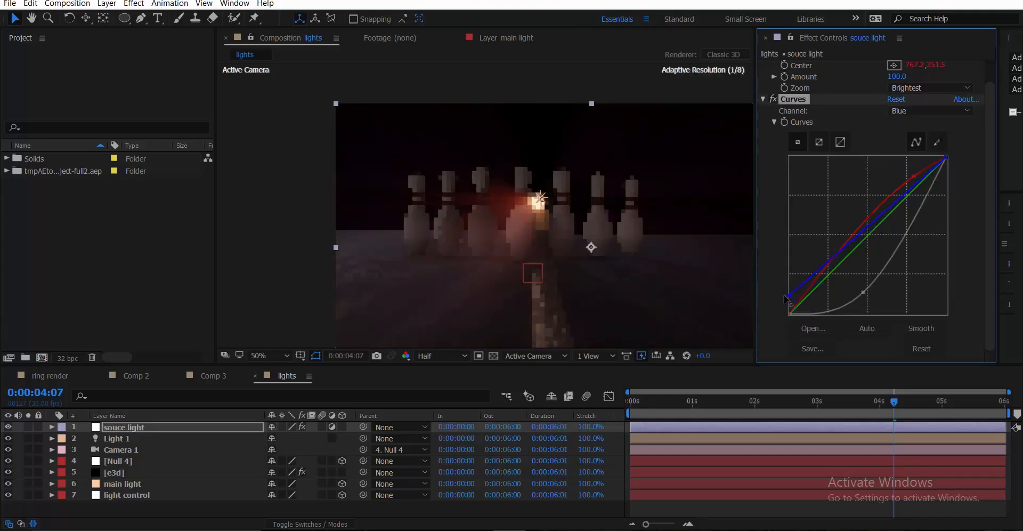
# Check the regraded light rays on the pins at several frames, including a close-up at 0:00:00:17, ending at 0:00:03:25.
pyautogui.click(721, 404)
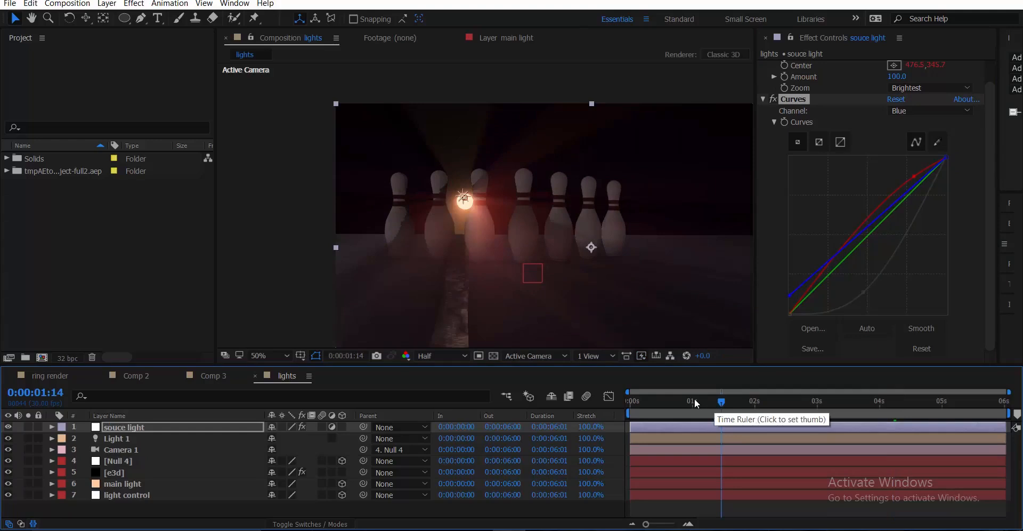
pyautogui.click(695, 401)
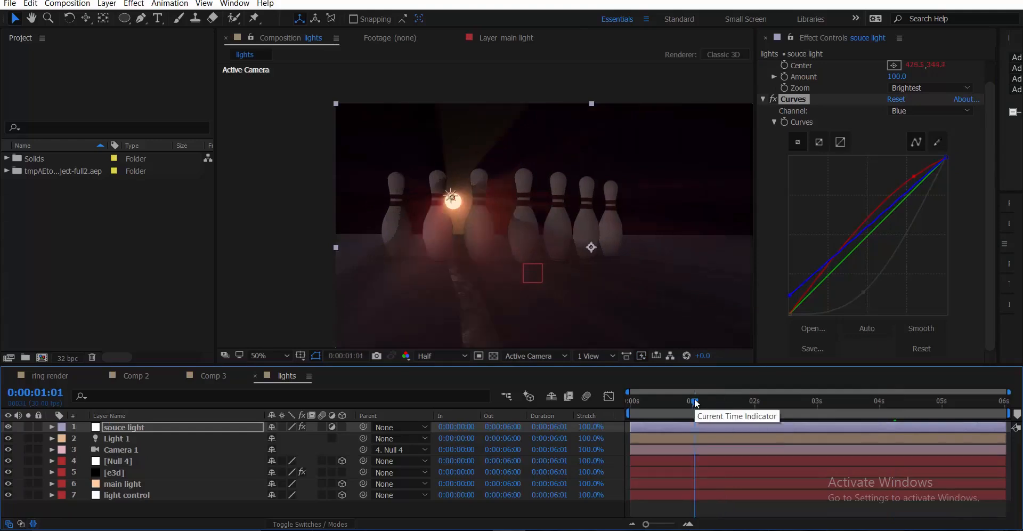
pyautogui.click(666, 395)
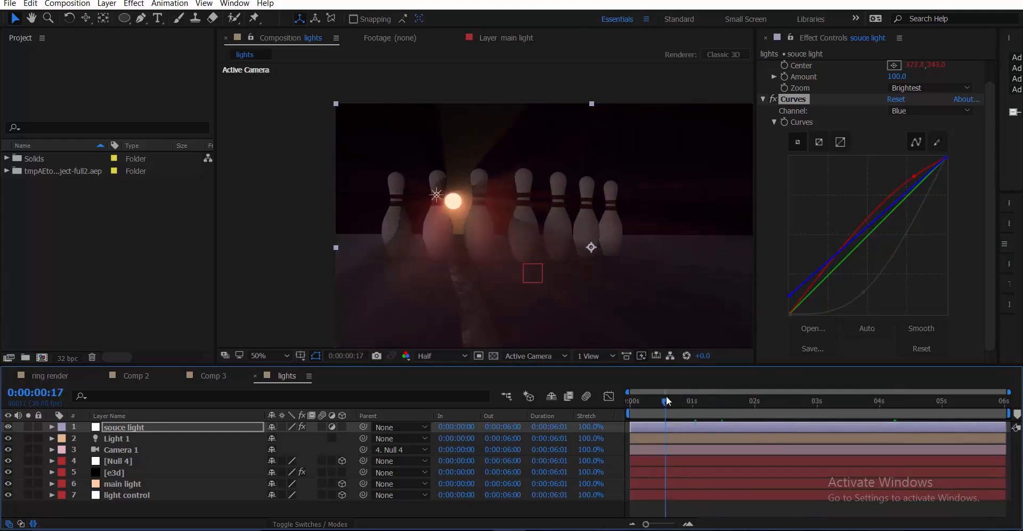
pyautogui.press('.')
pyautogui.press('.')
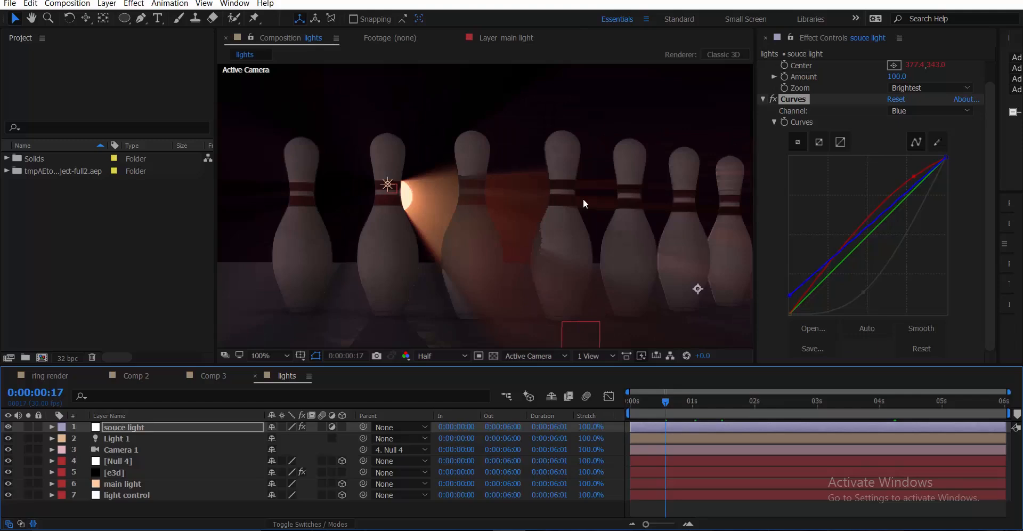
pyautogui.press(',')
pyautogui.moveTo(818, 407); pyautogui.dragTo(870, 407)
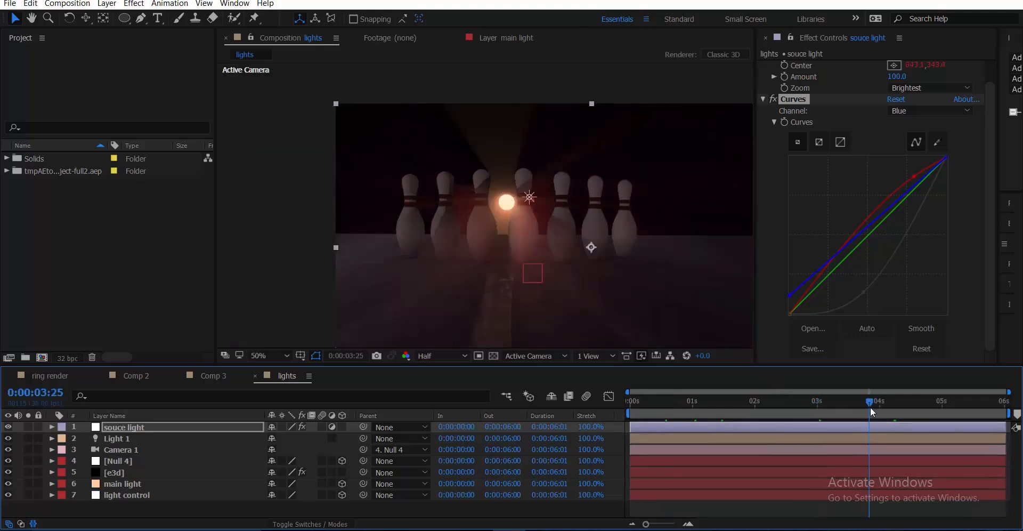
# Lower the upper point of the red curve slightly in the souce light Curves effect to reduce the red cast.
pyautogui.click(917, 117)
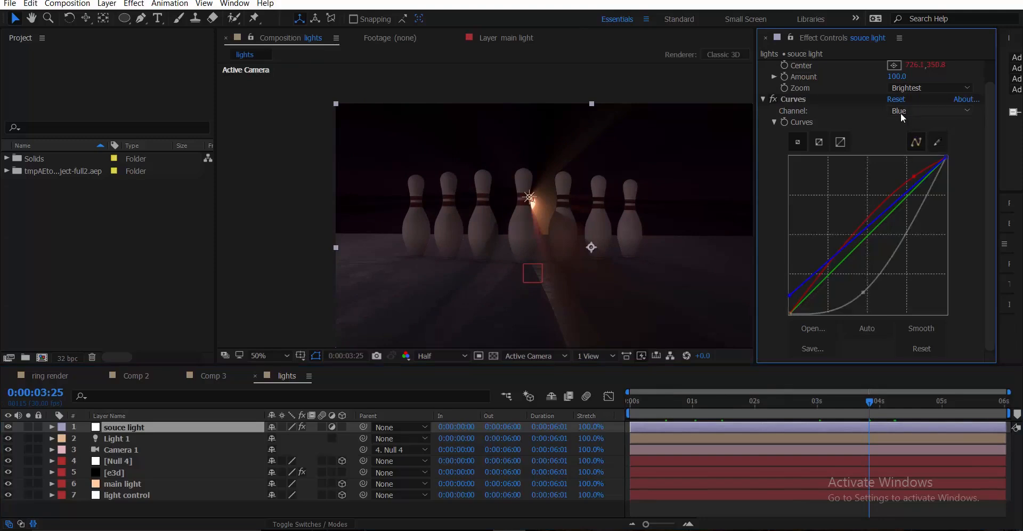
pyautogui.click(900, 113)
pyautogui.click(901, 133)
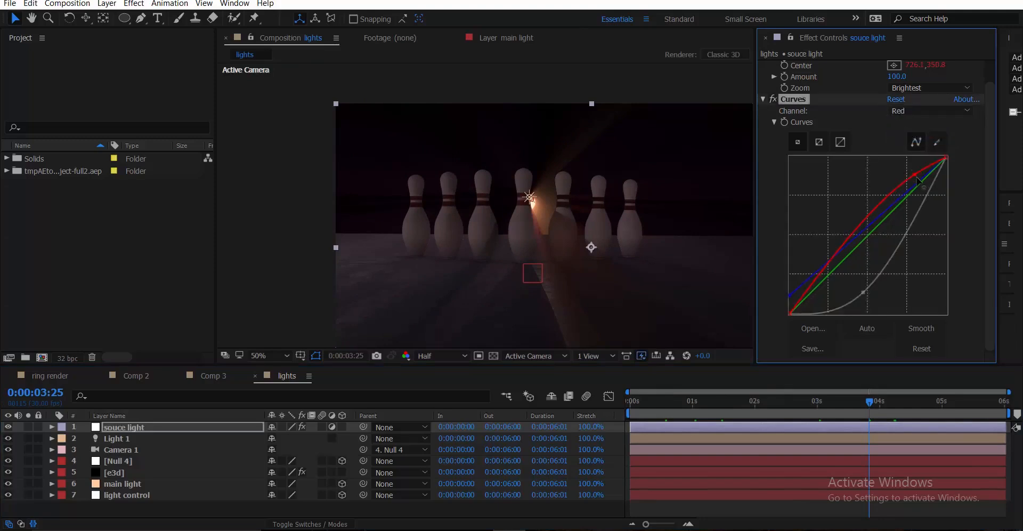
pyautogui.moveTo(917, 178); pyautogui.dragTo(919, 184)
pyautogui.press('.')
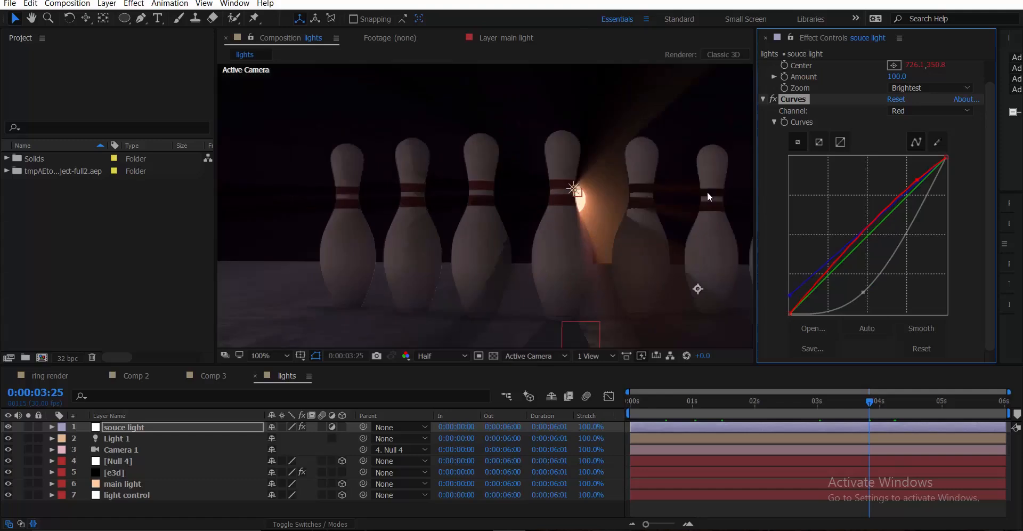
# Examine the light rays and pins up close and in full at 0:00:04:18.
pyautogui.click(918, 409)
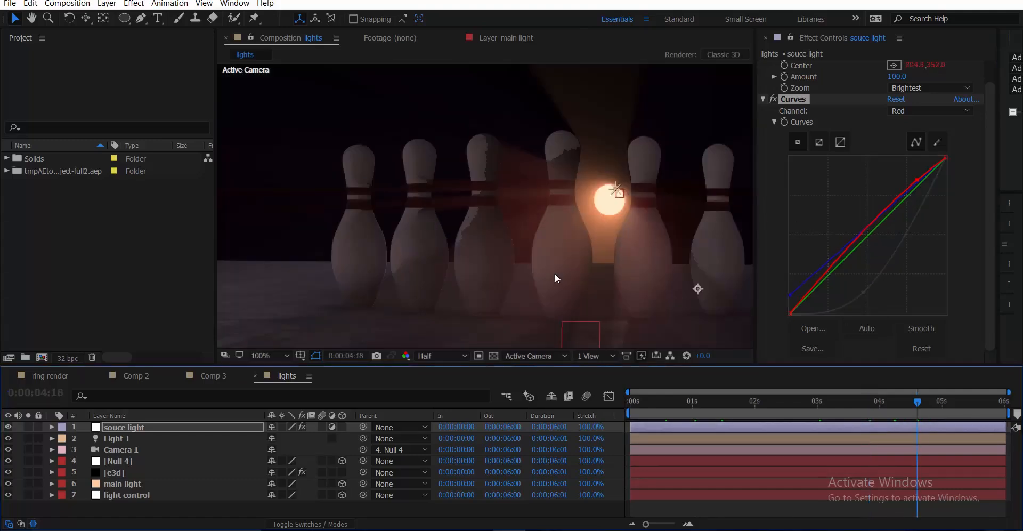
pyautogui.press(',')
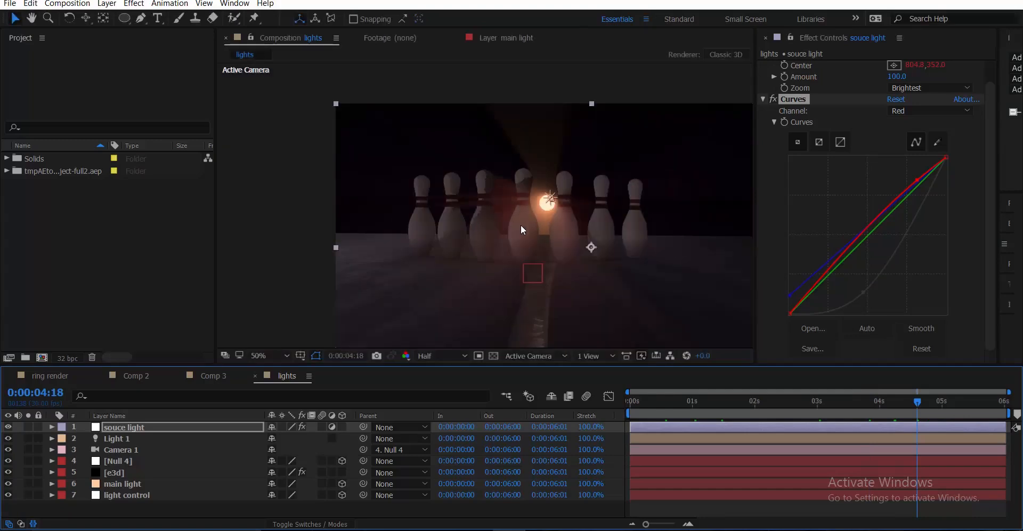
pyautogui.press(',')
pyautogui.press('.')
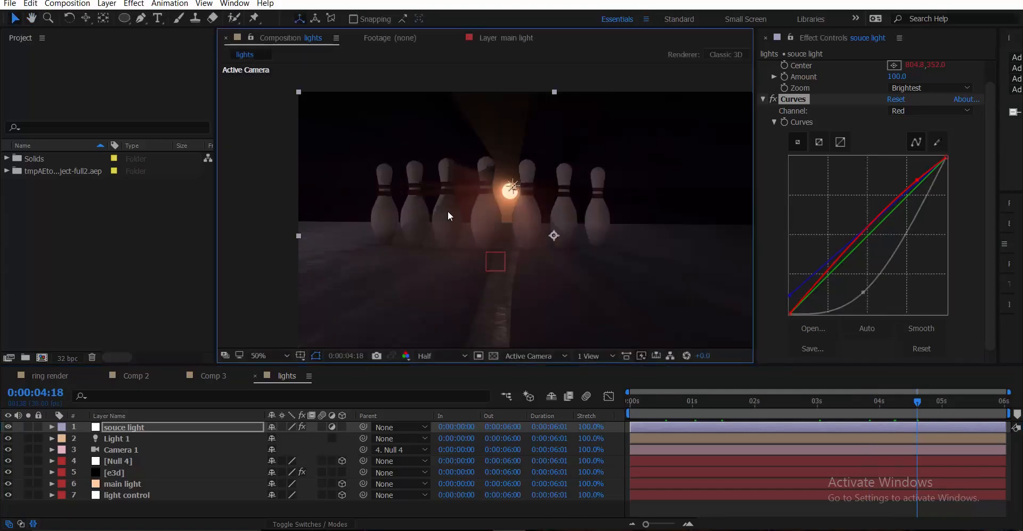
# Reposition the camera at 0:00:04:18 to reframe the pins around the glowing light.
pyautogui.press('c')
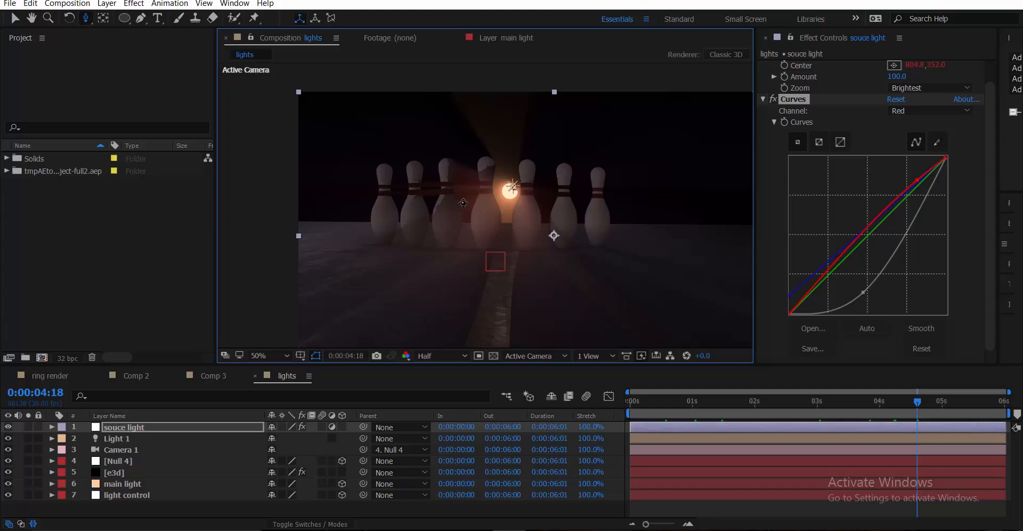
pyautogui.moveTo(463, 202)
pyautogui.mouseDown()
pyautogui.moveTo(506, 202)
pyautogui.moveTo(465, 195)
pyautogui.mouseUp()
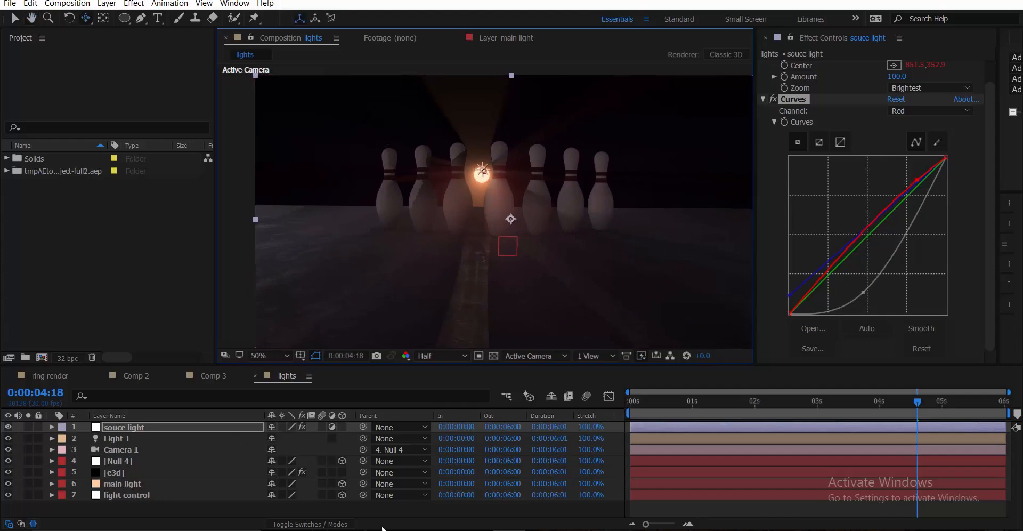
pyautogui.click(177, 513)
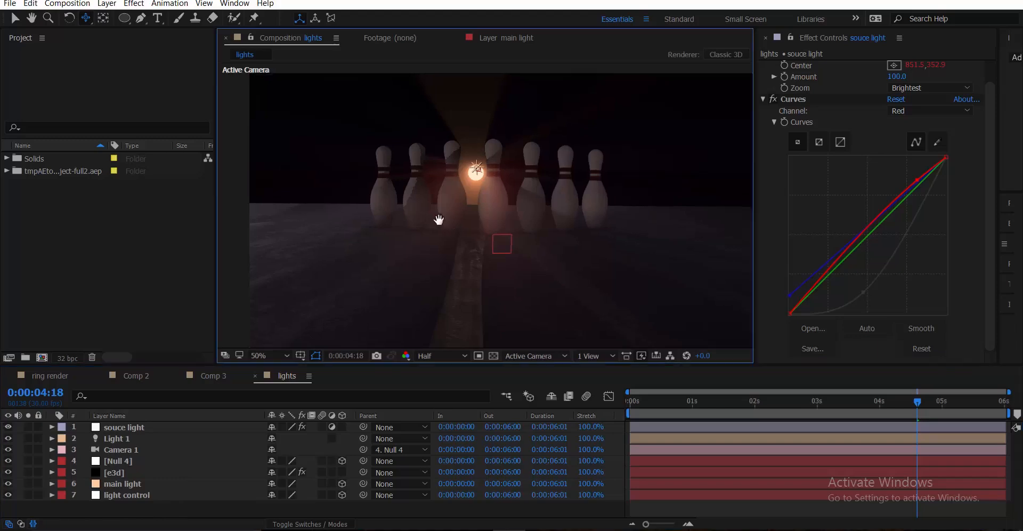
pyautogui.moveTo(439, 219); pyautogui.dragTo(436, 233)
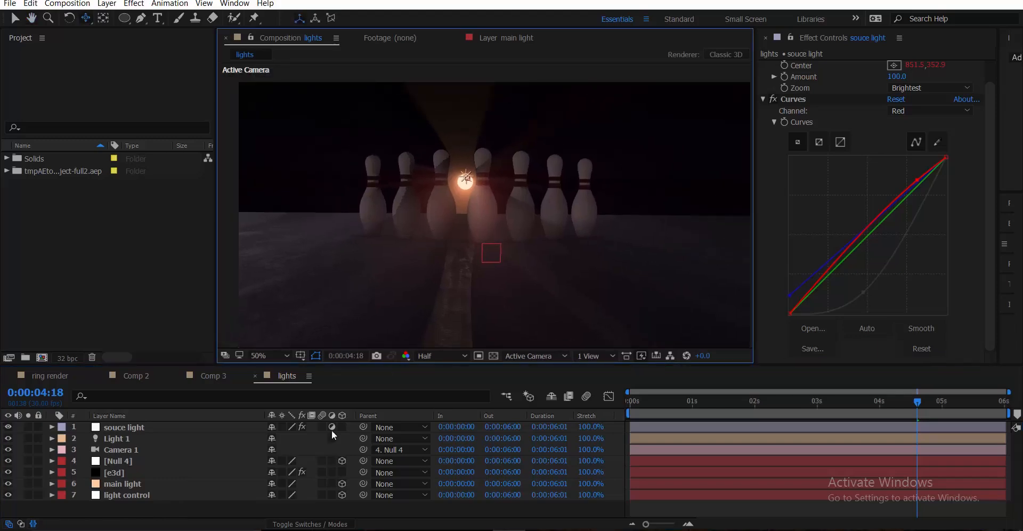
# Add a new adjustment layer to the lights composition and apply the Tint effect to it.
pyautogui.click(126, 473)
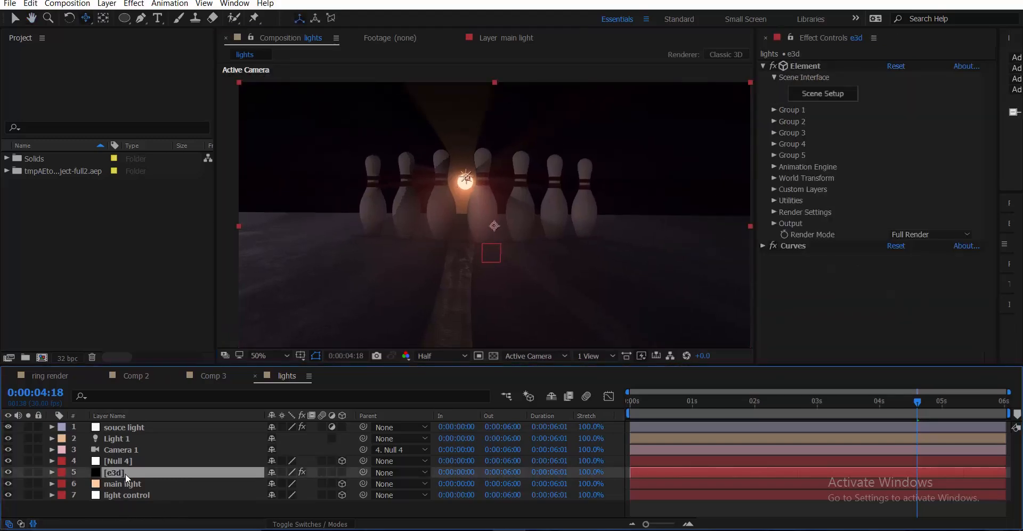
pyautogui.rightClick(127, 511)
pyautogui.moveTo(208, 406)
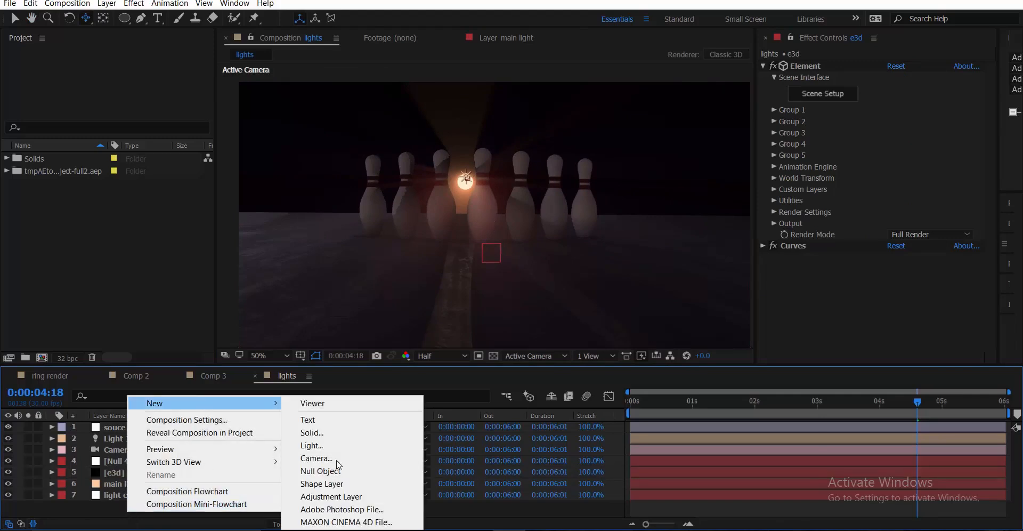
pyautogui.click(352, 497)
pyautogui.hotkey('ctrl', 'space')
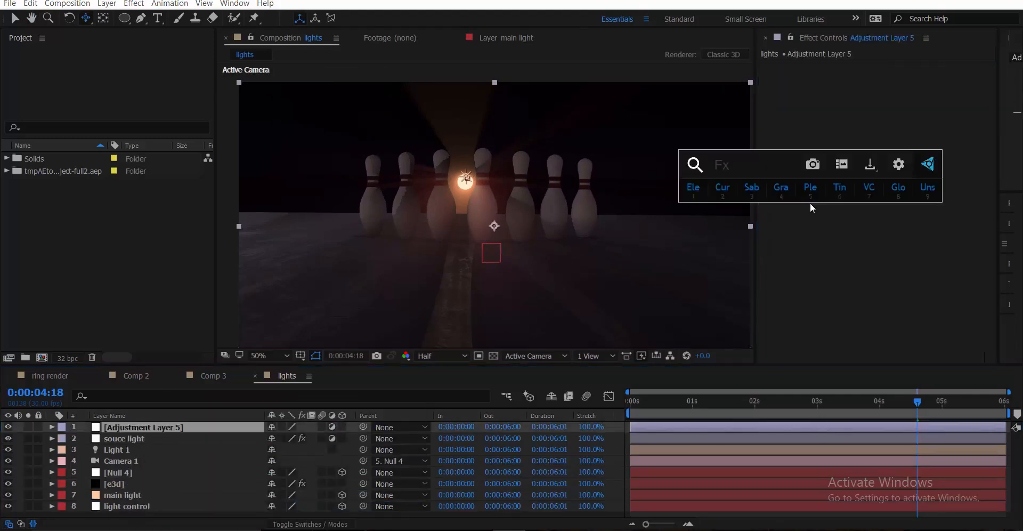
pyautogui.write('tint')
pyautogui.press('Return')
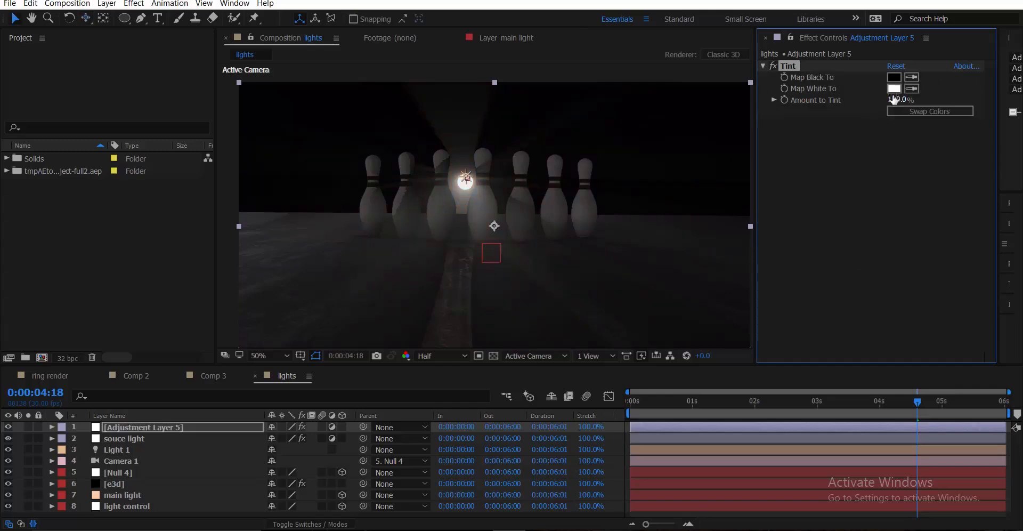
# Set the Tint effect's Map White To colour to a light blue with hue 198°, saturation 35% and brightness 80%.
pyautogui.click(894, 89)
pyautogui.click(890, 146)
pyautogui.click(865, 148)
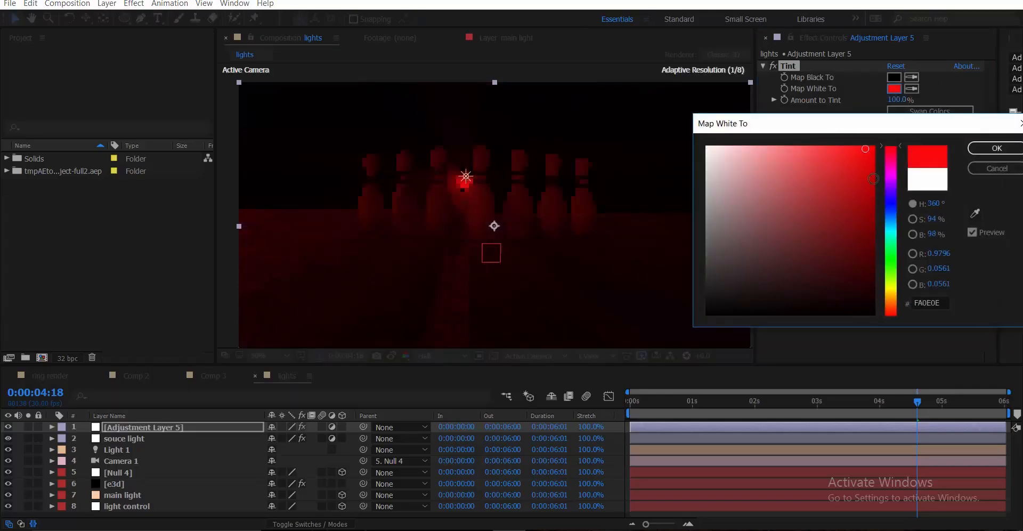
pyautogui.moveTo(895, 224)
pyautogui.mouseDown()
pyautogui.moveTo(894, 235)
pyautogui.moveTo(891, 147)
pyautogui.mouseUp()
pyautogui.moveTo(777, 158); pyautogui.dragTo(781, 159)
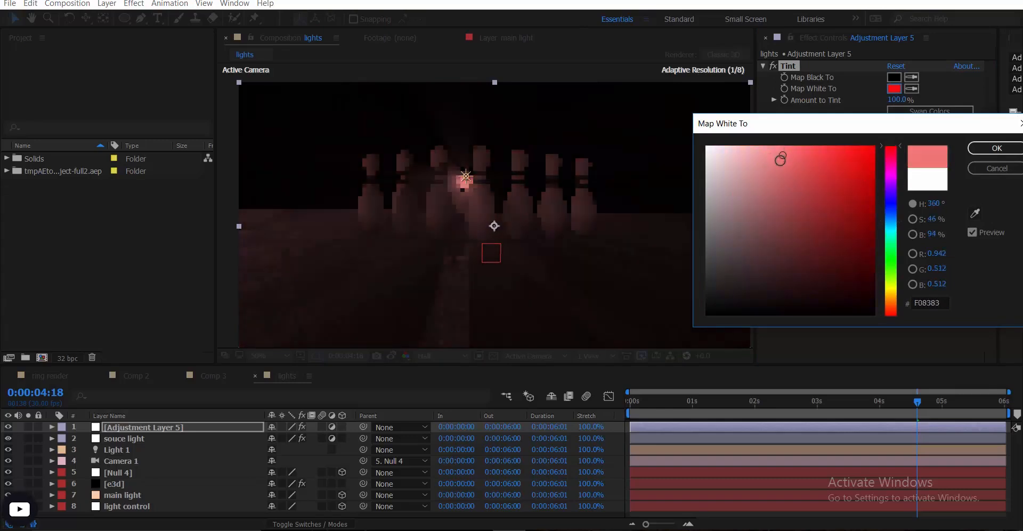
pyautogui.click(813, 242)
pyautogui.click(891, 238)
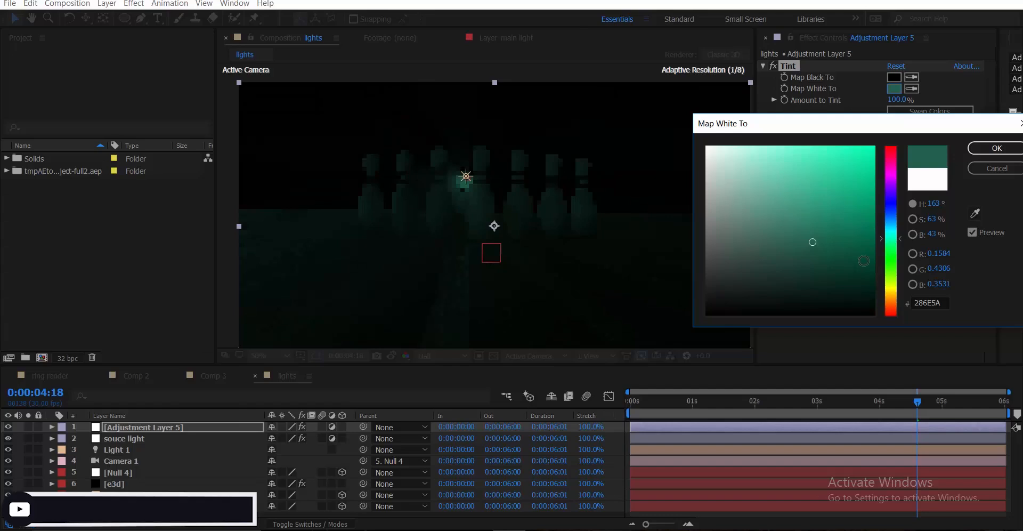
pyautogui.moveTo(864, 260)
pyautogui.mouseDown()
pyautogui.moveTo(872, 277)
pyautogui.moveTo(847, 176)
pyautogui.moveTo(867, 208)
pyautogui.mouseUp()
pyautogui.click(890, 222)
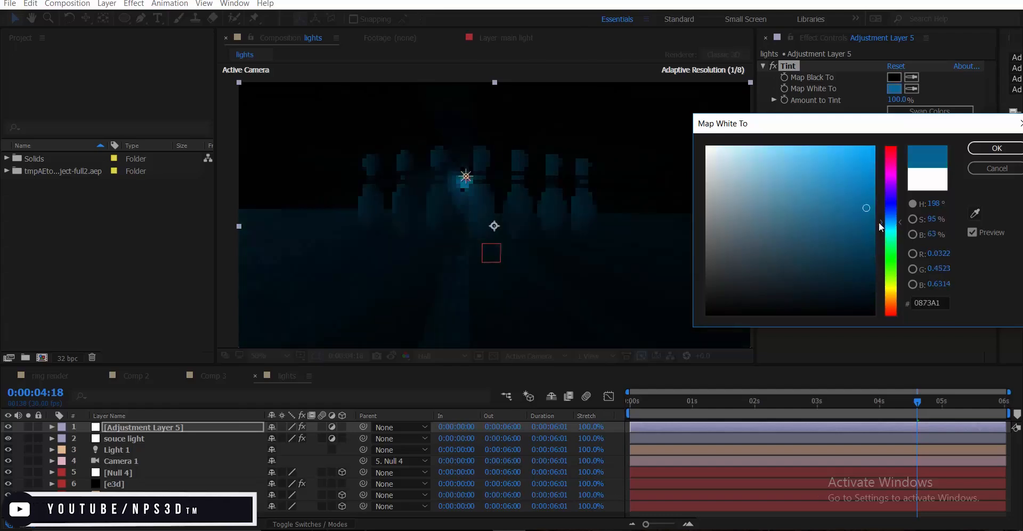
pyautogui.click(768, 179)
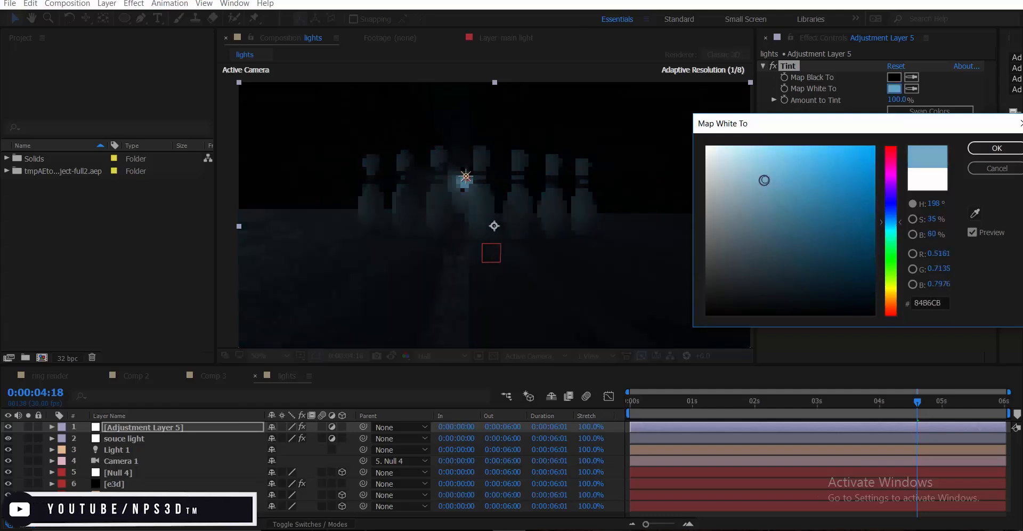
pyautogui.click(982, 150)
# Set the Tint effect's Map Black To colour to dark red 5F0404 and reduce Amount to Tint to 52%.
pyautogui.click(894, 77)
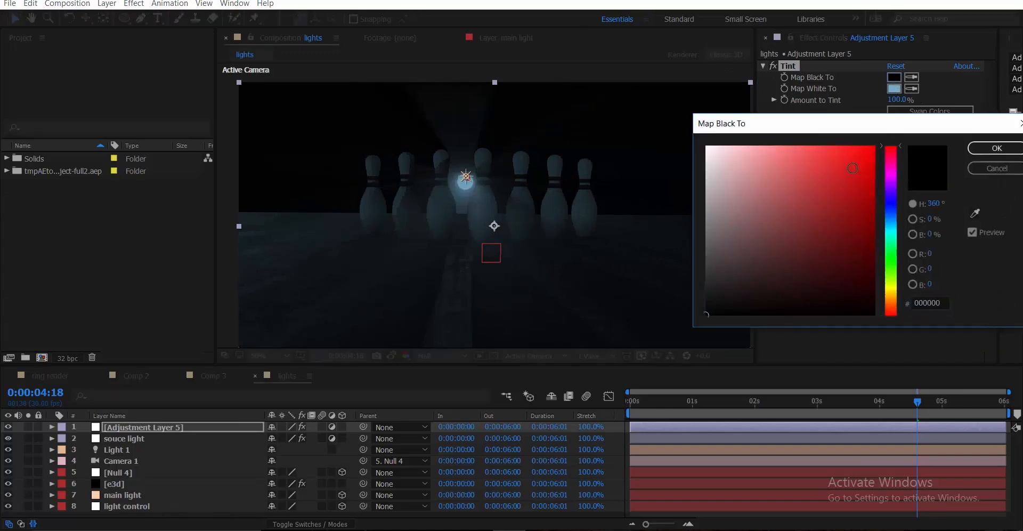
pyautogui.moveTo(853, 169)
pyautogui.mouseDown()
pyautogui.moveTo(864, 292)
pyautogui.moveTo(862, 245)
pyautogui.moveTo(825, 126)
pyautogui.moveTo(864, 276)
pyautogui.moveTo(812, 169)
pyautogui.mouseUp()
pyautogui.moveTo(865, 319); pyautogui.dragTo(887, 369)
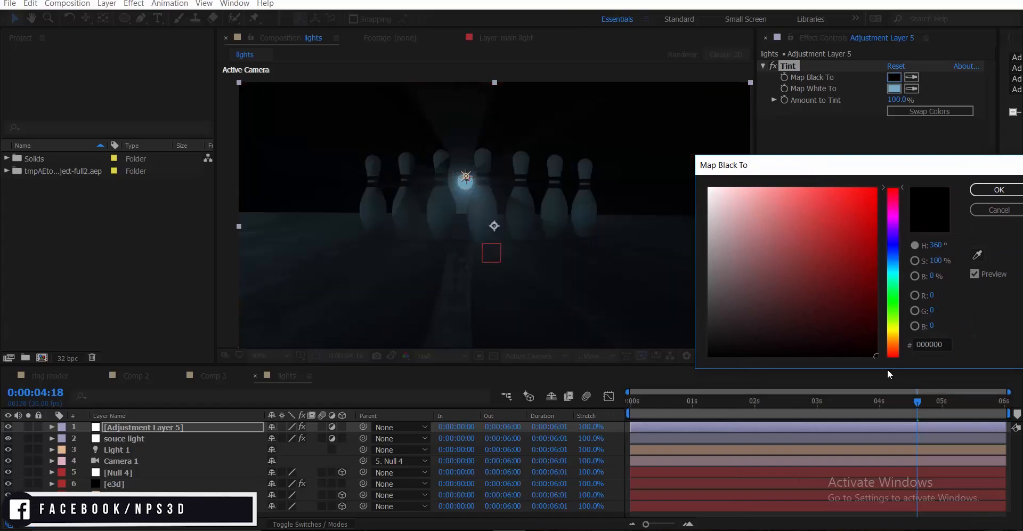
pyautogui.moveTo(856, 315); pyautogui.dragTo(870, 294)
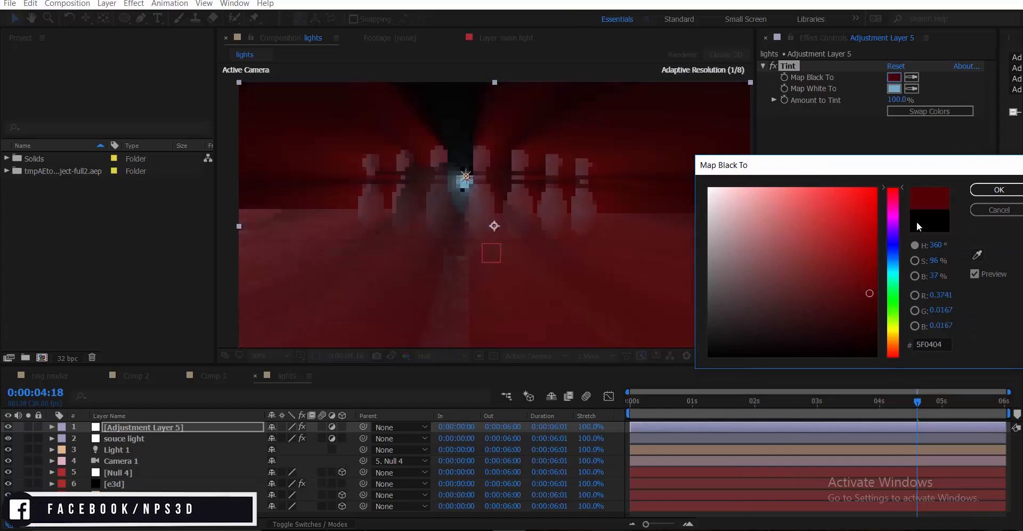
pyautogui.click(983, 190)
pyautogui.moveTo(899, 100); pyautogui.dragTo(874, 103)
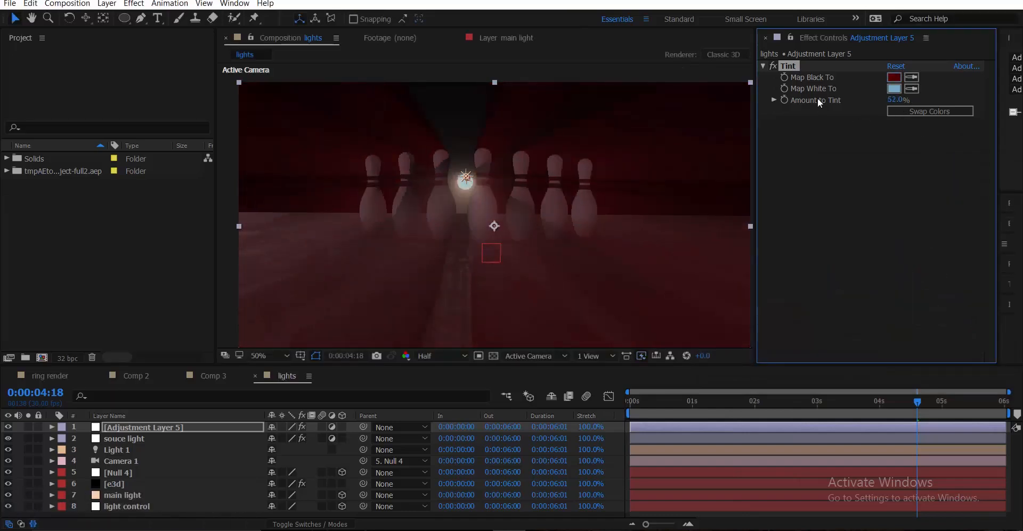
# Replace the top adjustment layer's Tint effect with Curves and bend the RGB curve to darken the shadows while holding the midtones.
pyautogui.press('Delete')
pyautogui.press('End')
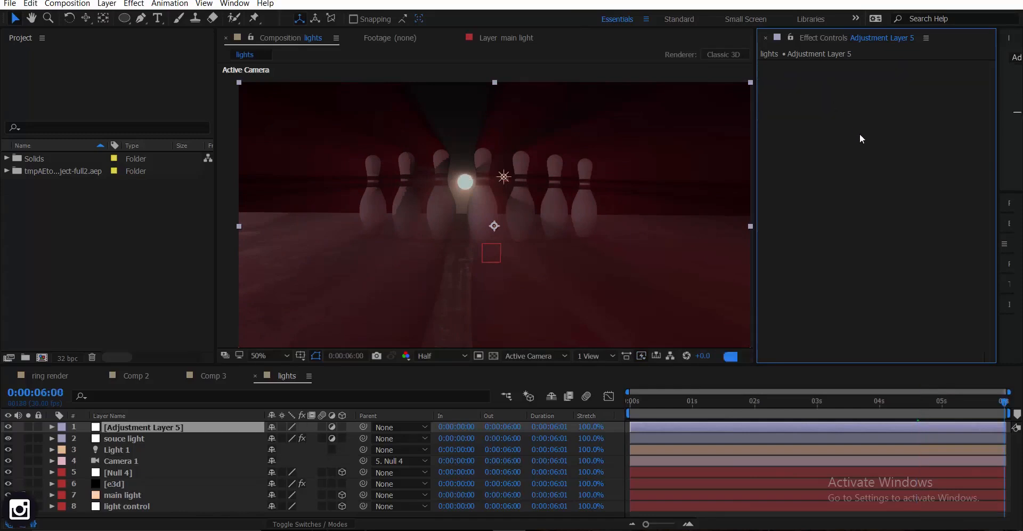
pyautogui.hotkey('ctrl', 'space')
pyautogui.click(771, 118)
pyautogui.moveTo(828, 243); pyautogui.dragTo(826, 261)
pyautogui.moveTo(867, 224); pyautogui.dragTo(872, 196)
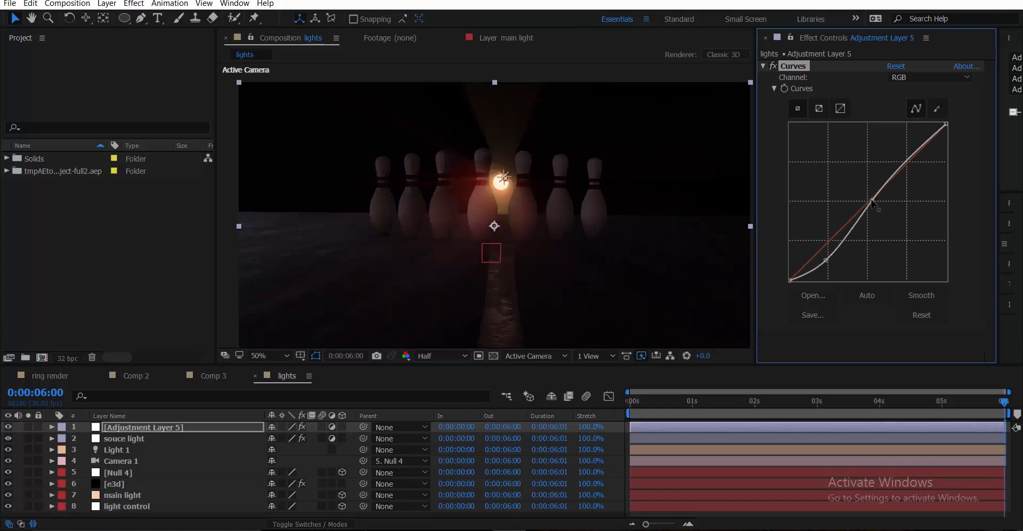
# Raise the upper part of the Red curve and add a control point near the middle of the Green curve.
pyautogui.click(930, 78)
pyautogui.click(906, 102)
pyautogui.moveTo(915, 147); pyautogui.dragTo(906, 151)
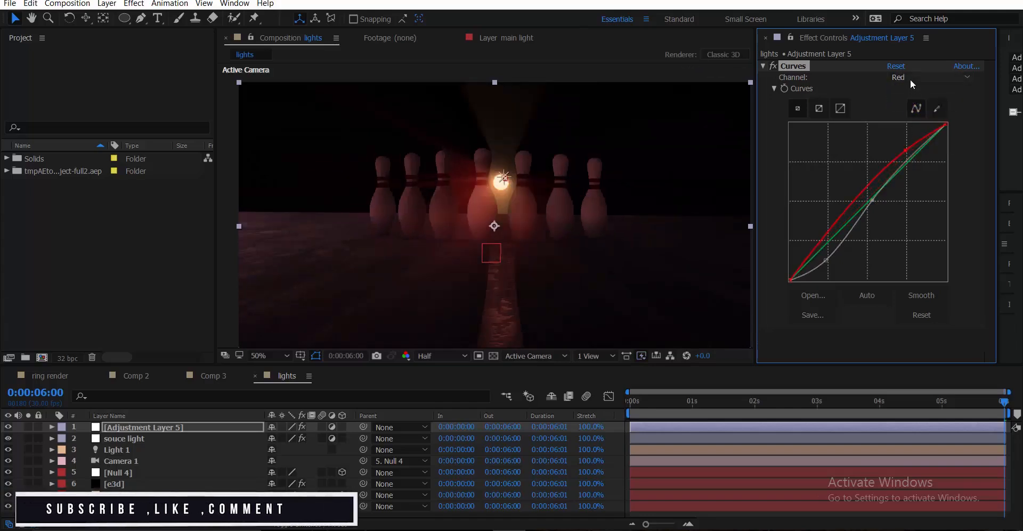
pyautogui.click(930, 78)
pyautogui.click(906, 116)
pyautogui.click(862, 211)
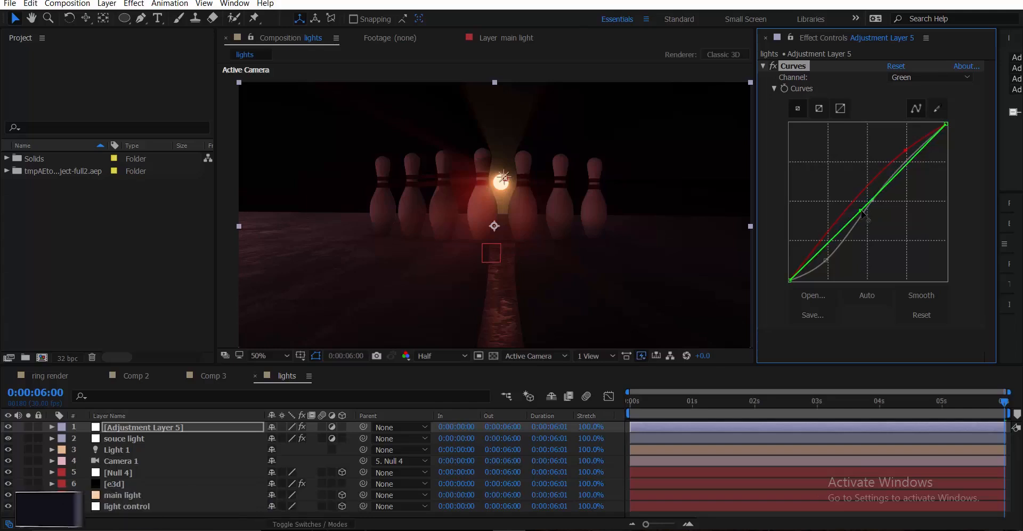
# Lift the black point of the Blue curve and add a control point in its shadows.
pyautogui.click(897, 81)
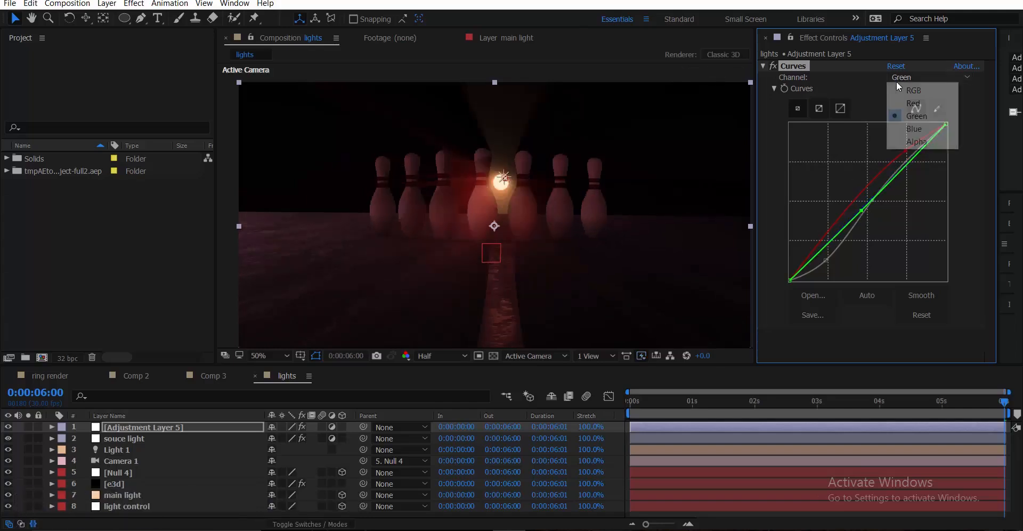
pyautogui.click(914, 129)
pyautogui.moveTo(791, 280); pyautogui.dragTo(785, 271)
pyautogui.click(813, 251)
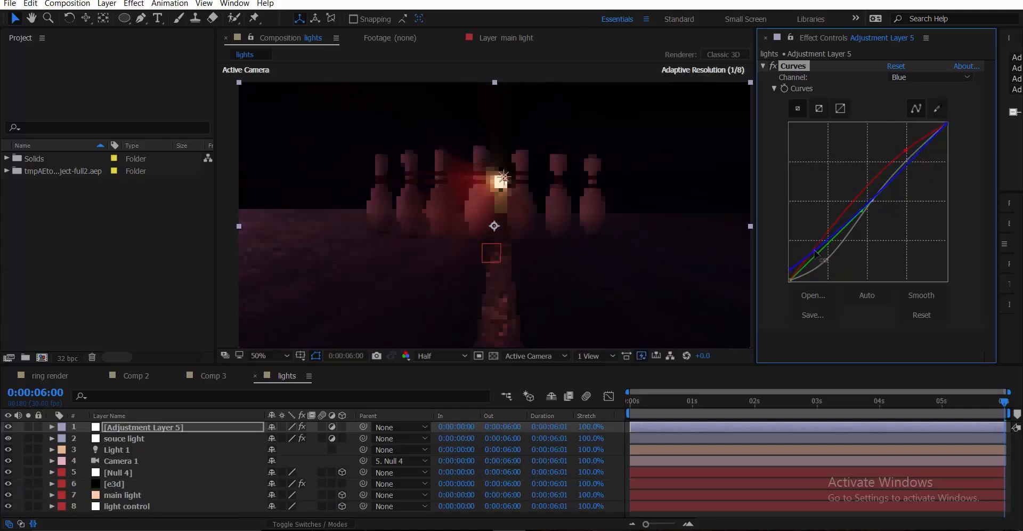
# Change the main light solid's colour to salmon orange F69271.
pyautogui.click(118, 494)
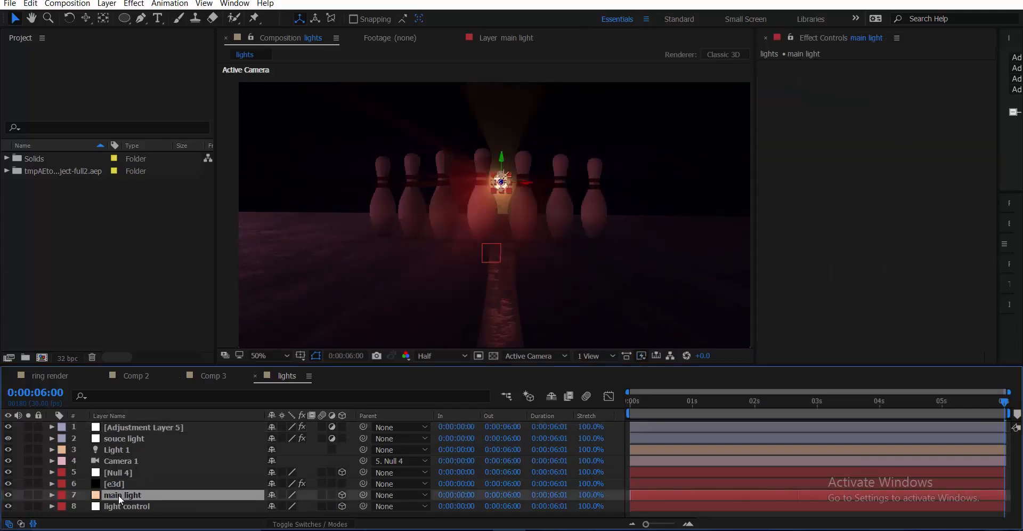
pyautogui.press('.')
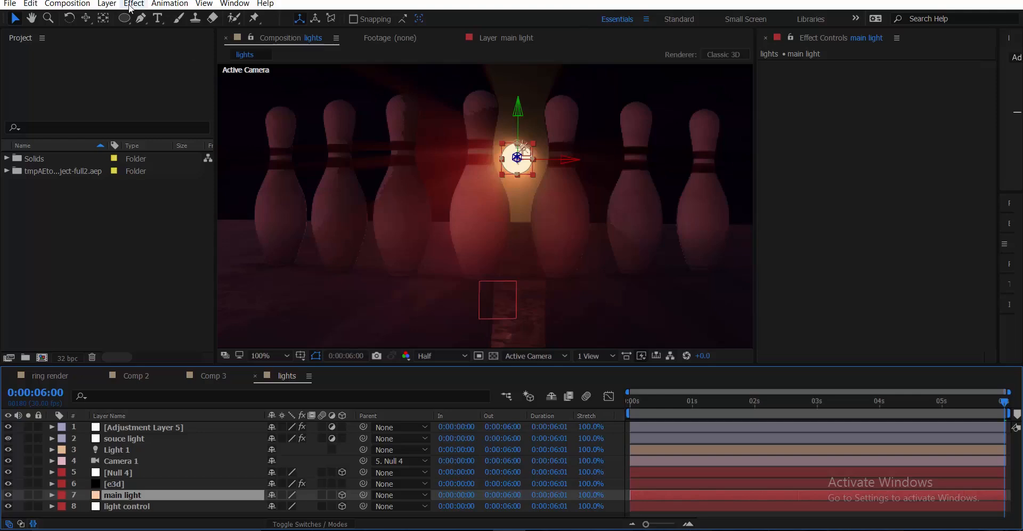
pyautogui.click(107, 3)
pyautogui.click(133, 28)
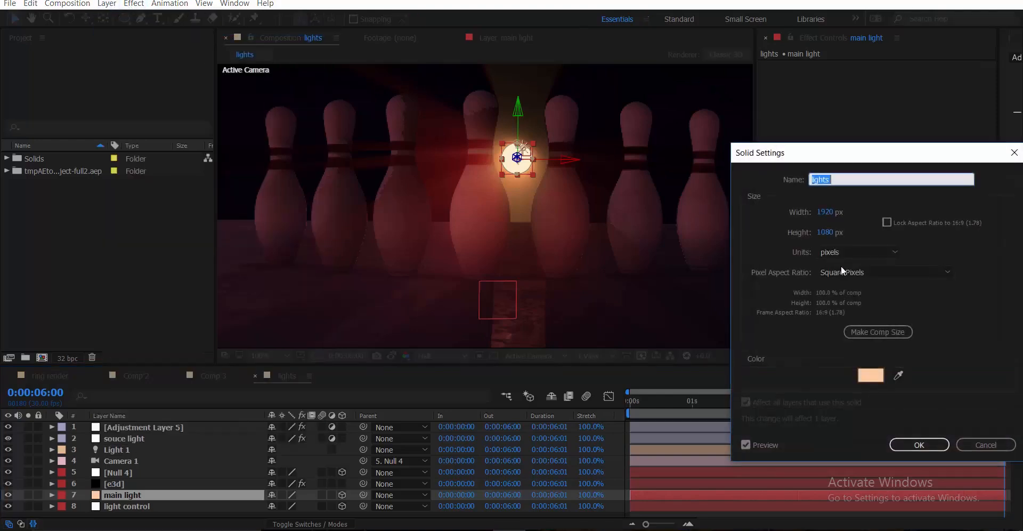
pyautogui.click(878, 377)
pyautogui.click(890, 349)
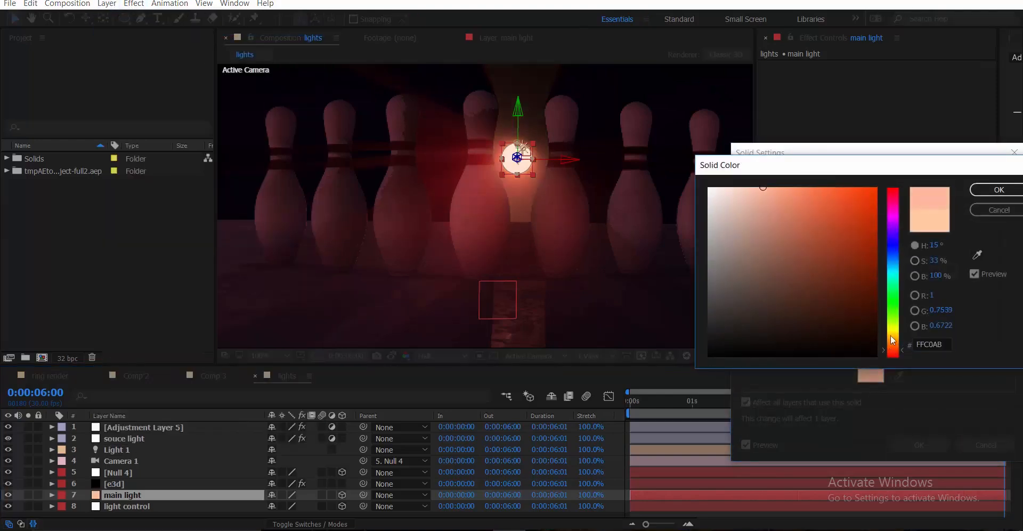
pyautogui.moveTo(826, 204)
pyautogui.mouseDown()
pyautogui.moveTo(845, 194)
pyautogui.moveTo(808, 193)
pyautogui.mouseUp()
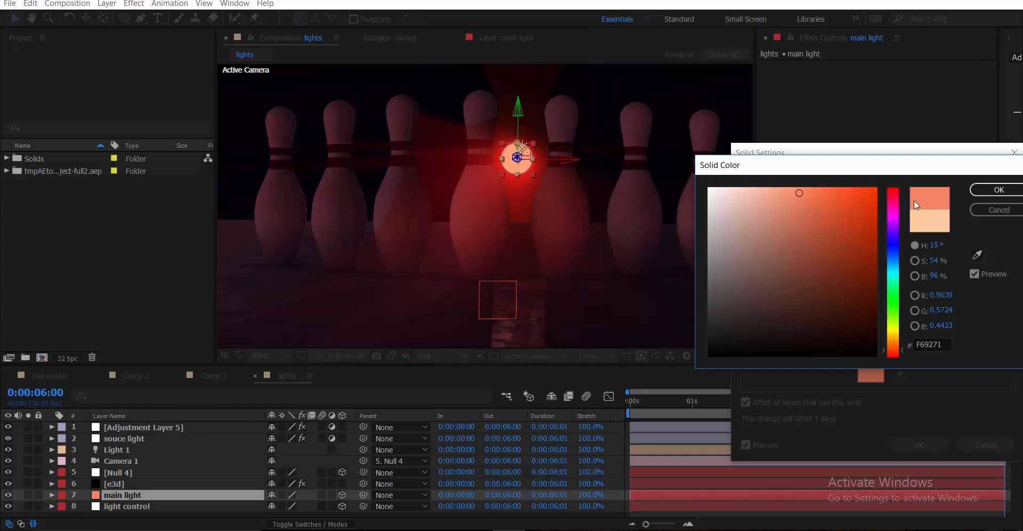
pyautogui.click(989, 192)
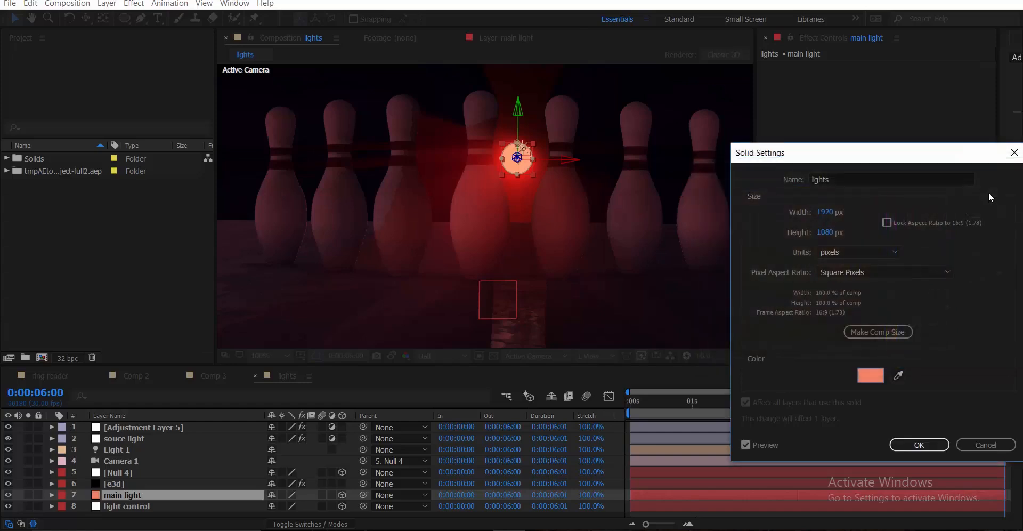
pyautogui.click(931, 443)
# Preview the lights composition's animation and check the glowing light at 0:00:04:00 and 0:00:04:18.
pyautogui.click(207, 472)
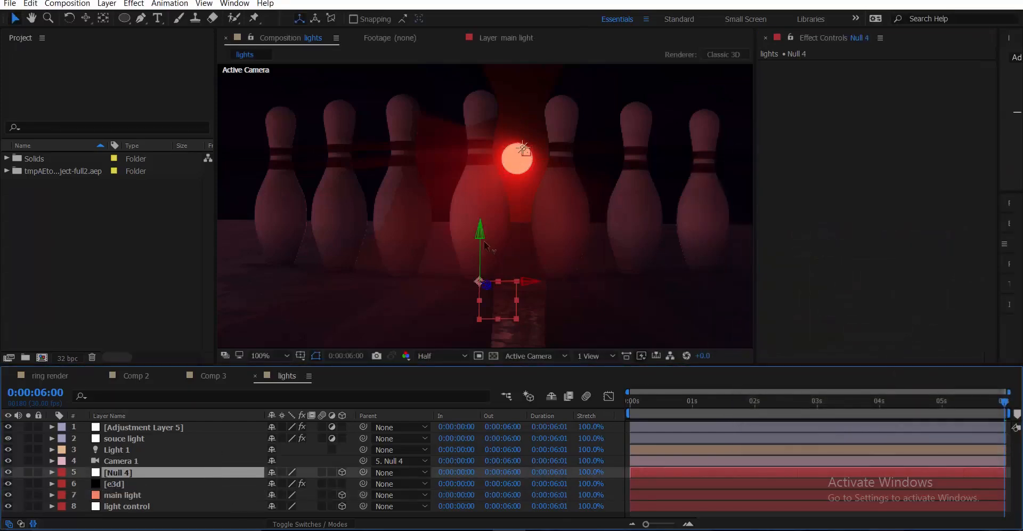
pyautogui.scroll(-1, 486, 242)
pyautogui.scroll(1, 501, 230)
pyautogui.scroll(-1, 501, 230)
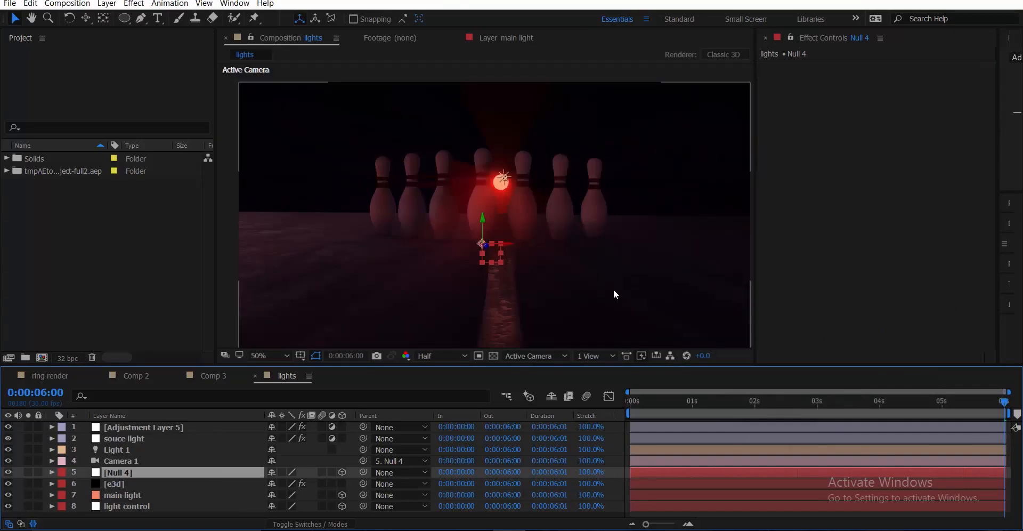
pyautogui.press('space')
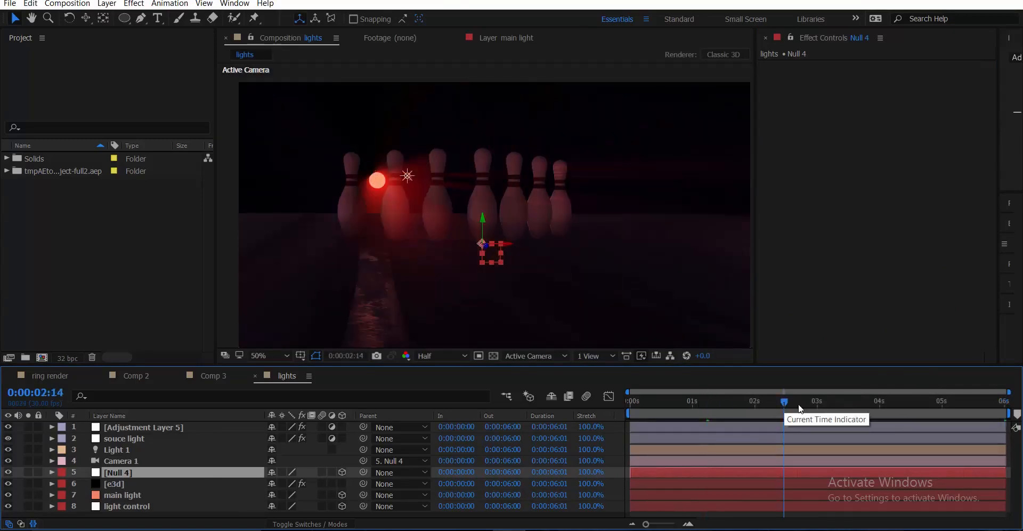
pyautogui.click(881, 408)
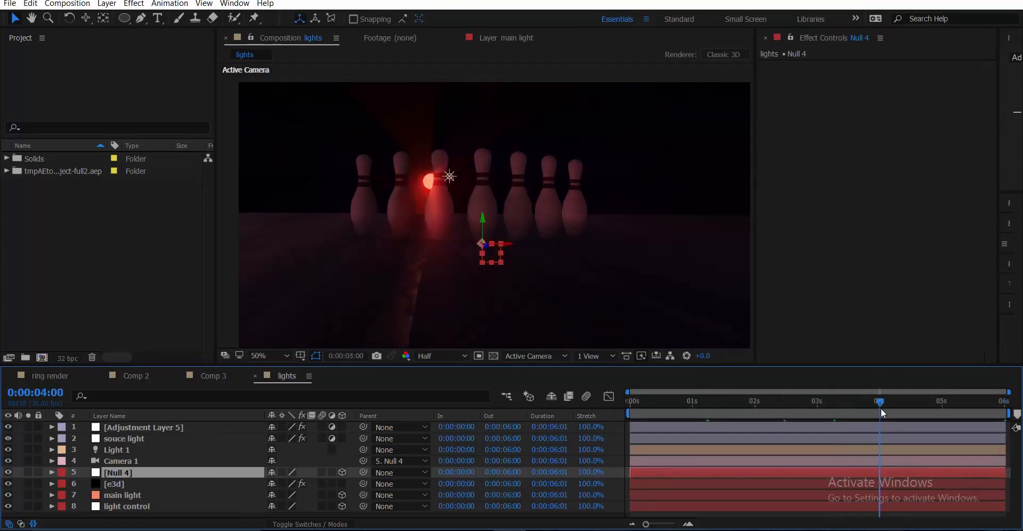
pyautogui.click(919, 412)
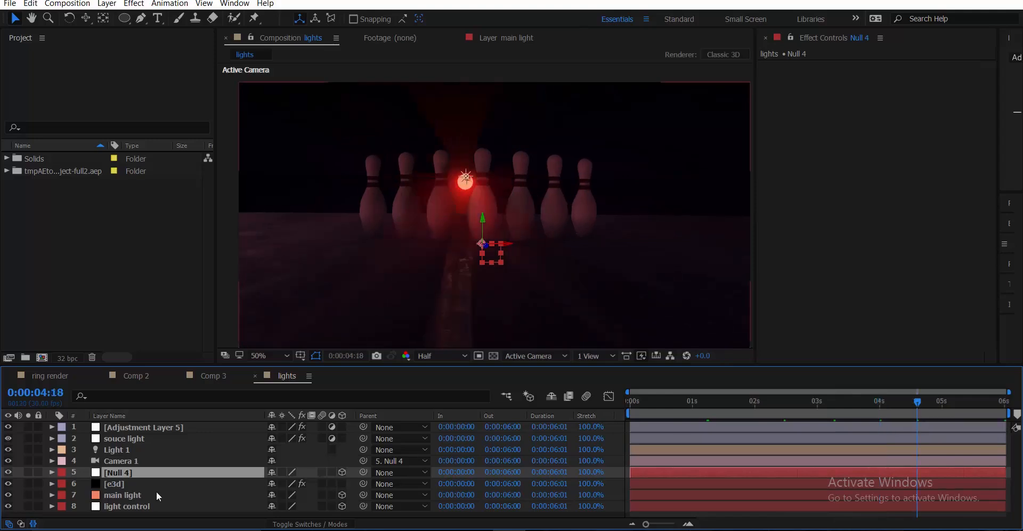
# Set the main light solid's colour to cyan 74F7F5.
pyautogui.doubleClick(133, 496)
pyautogui.click(281, 39)
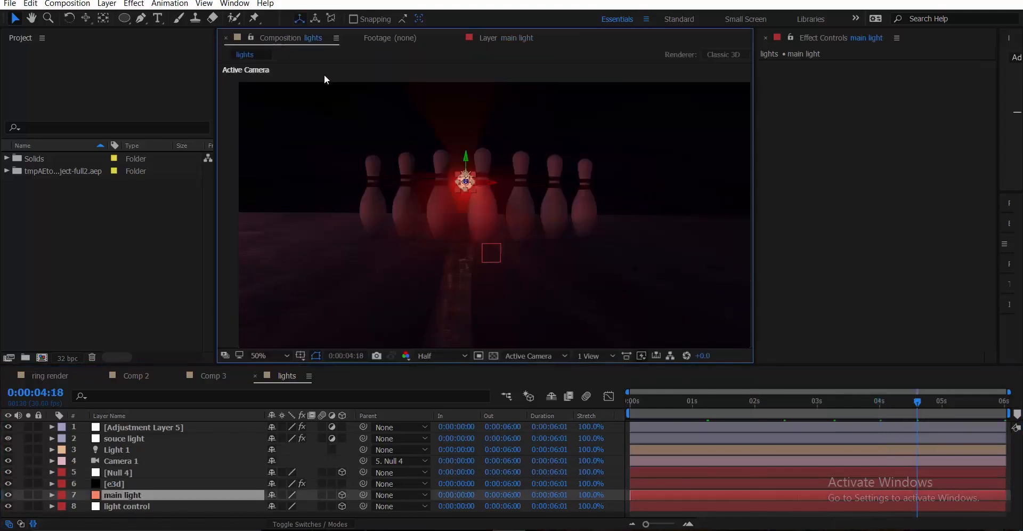
pyautogui.click(134, 4)
pyautogui.moveTo(115, 7)
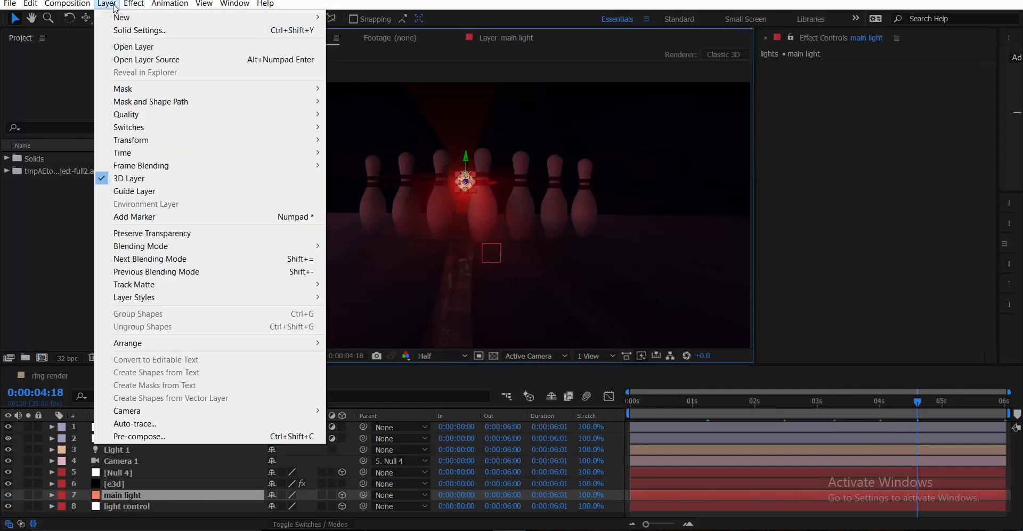
pyautogui.click(140, 30)
pyautogui.click(879, 374)
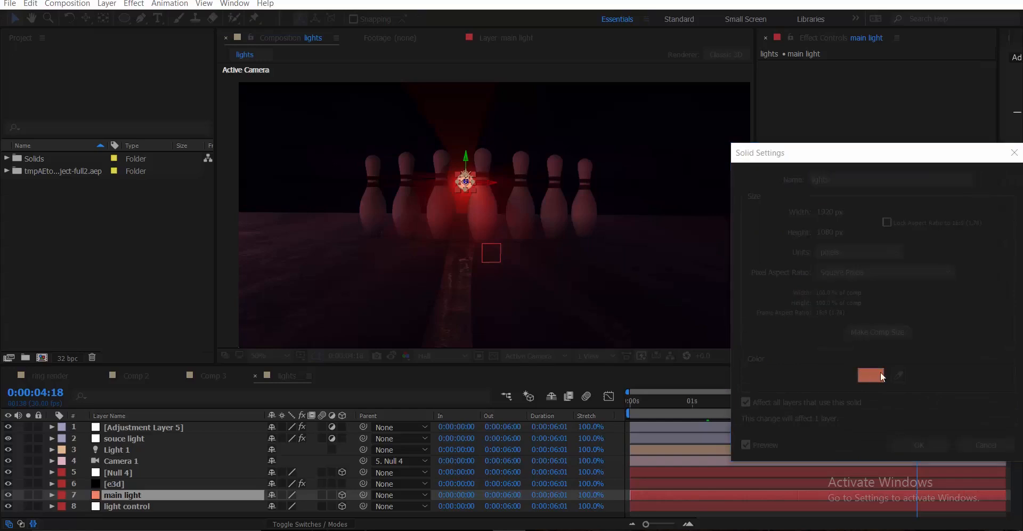
pyautogui.click(893, 273)
pyautogui.moveTo(859, 230); pyautogui.dragTo(801, 192)
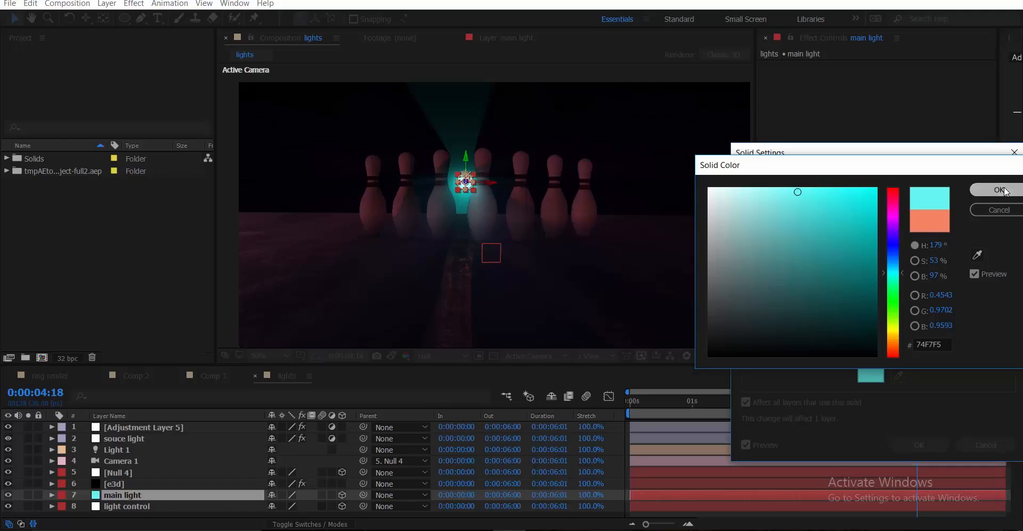
pyautogui.click(991, 190)
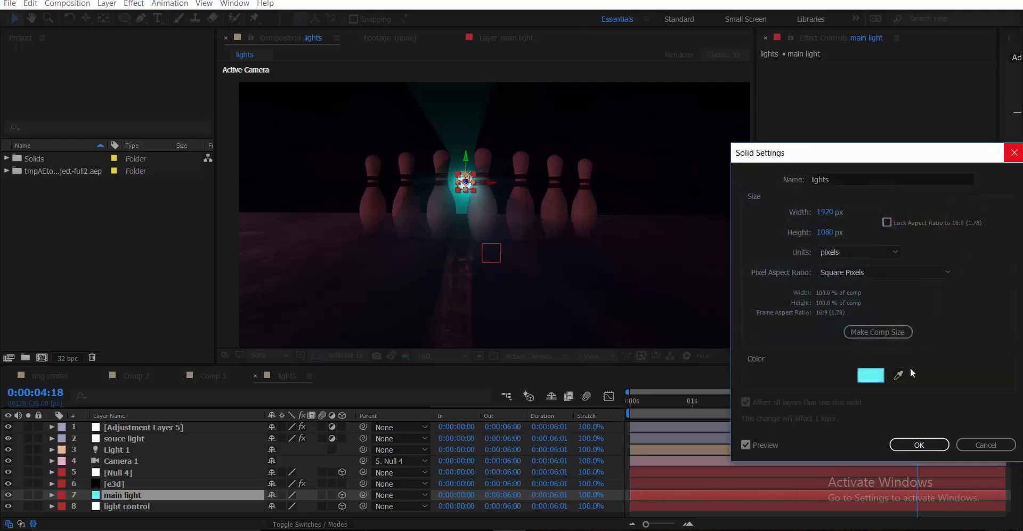
pyautogui.click(907, 446)
# Set Light 1's colour to pale cyan 8AFFFA to match the main light solid.
pyautogui.doubleClick(122, 449)
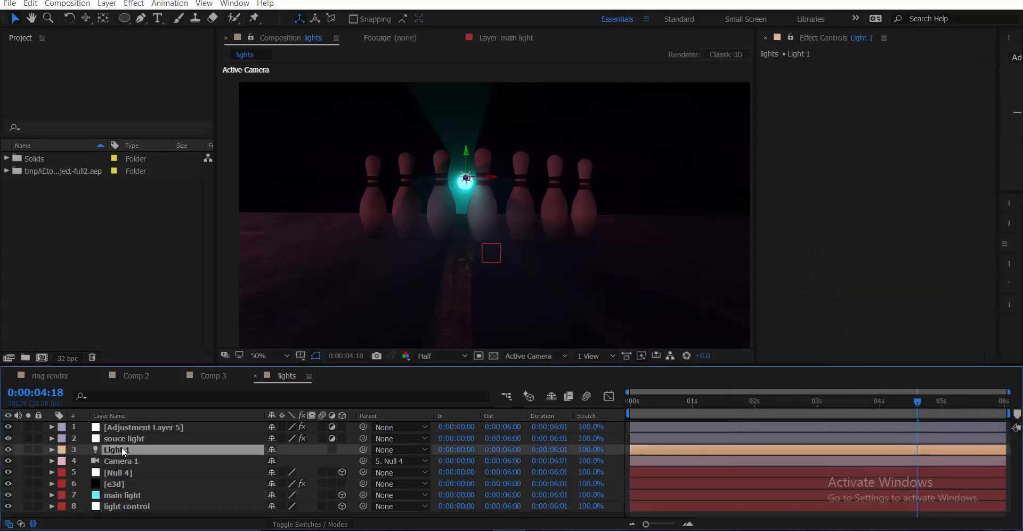
pyautogui.click(900, 172)
pyautogui.click(893, 278)
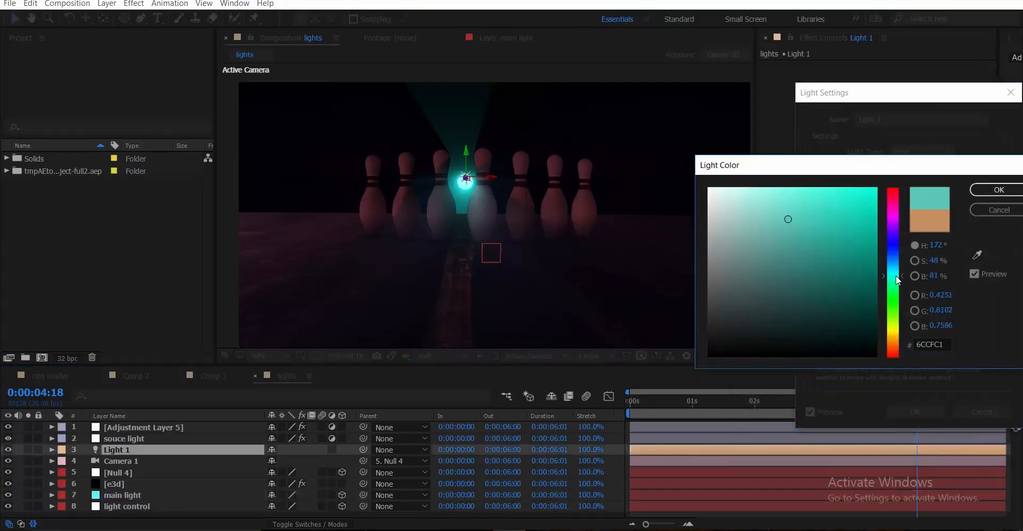
pyautogui.moveTo(801, 209); pyautogui.dragTo(785, 184)
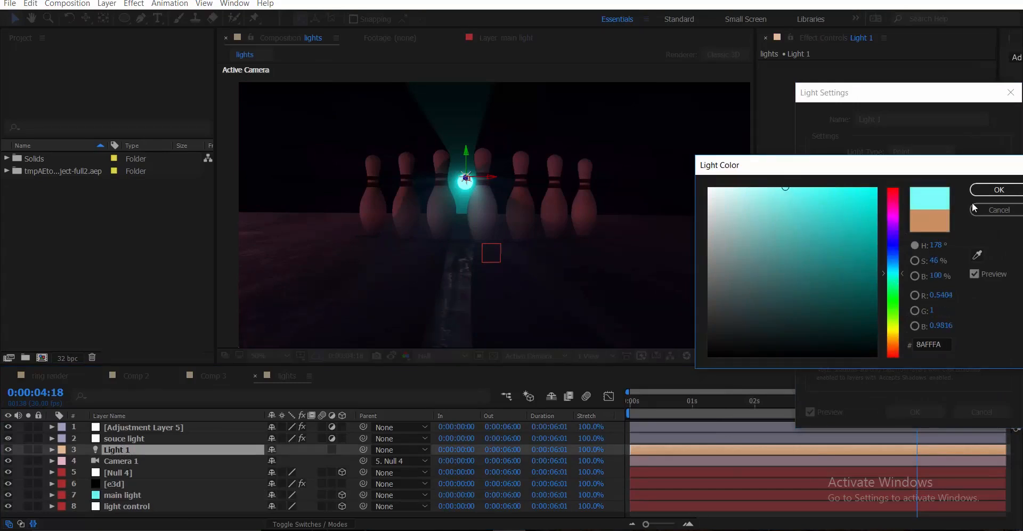
pyautogui.click(995, 189)
pyautogui.click(915, 412)
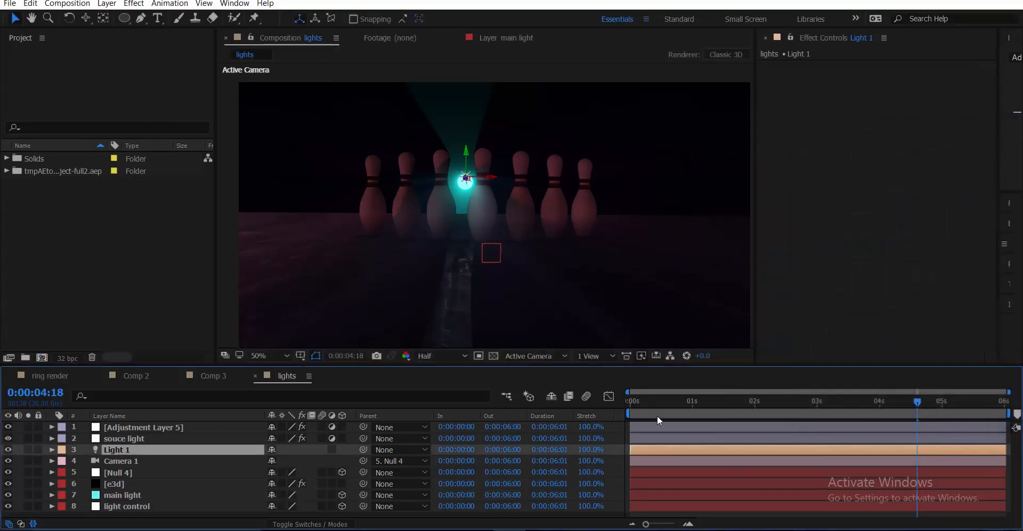
# Lower the upper control point of the adjustment layer's Red curve to almost the straight diagonal.
pyautogui.click(156, 427)
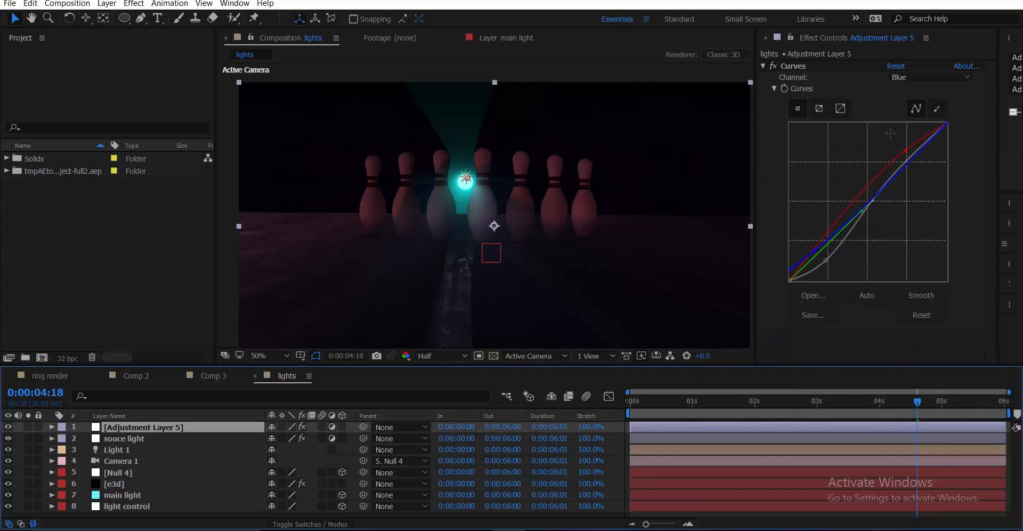
pyautogui.click(899, 80)
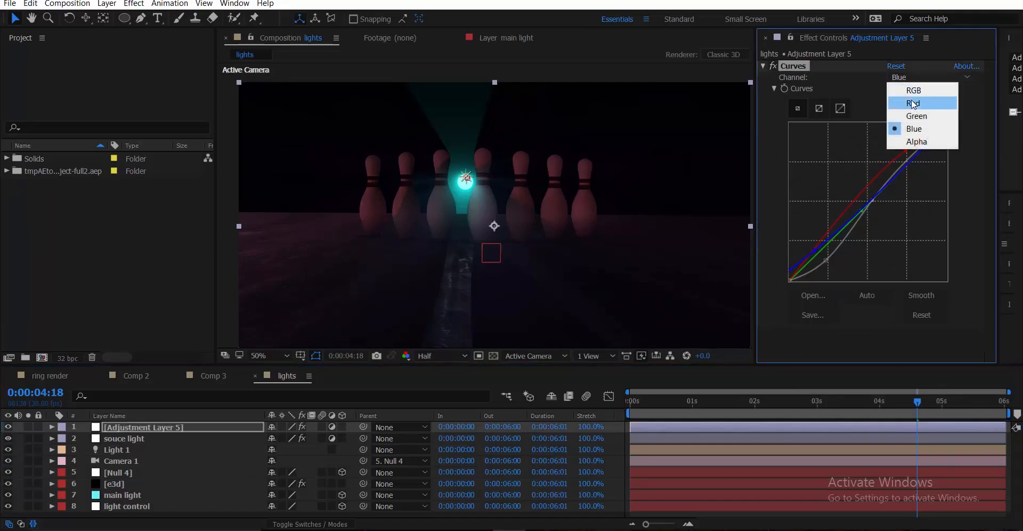
pyautogui.click(909, 102)
pyautogui.moveTo(906, 151); pyautogui.dragTo(910, 159)
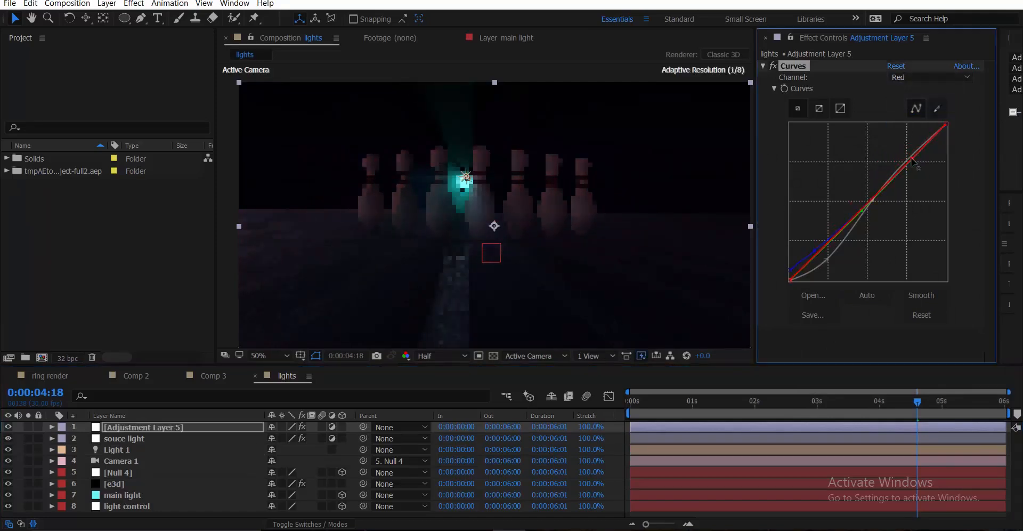
# Raise the midtones and highlights of the adjustment layer's Green curve with two control points.
pyautogui.click(901, 79)
pyautogui.click(912, 126)
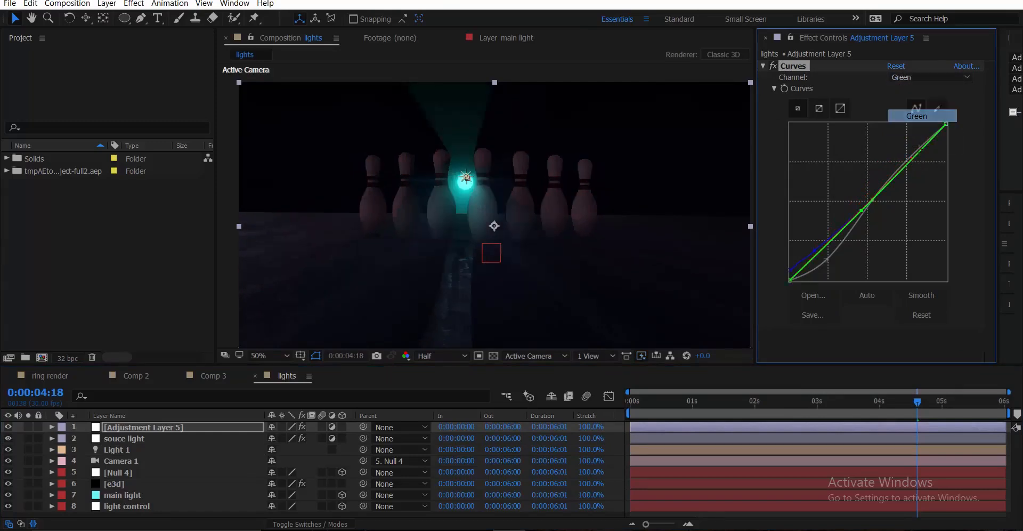
pyautogui.moveTo(908, 170); pyautogui.dragTo(893, 167)
pyautogui.moveTo(863, 213); pyautogui.dragTo(855, 210)
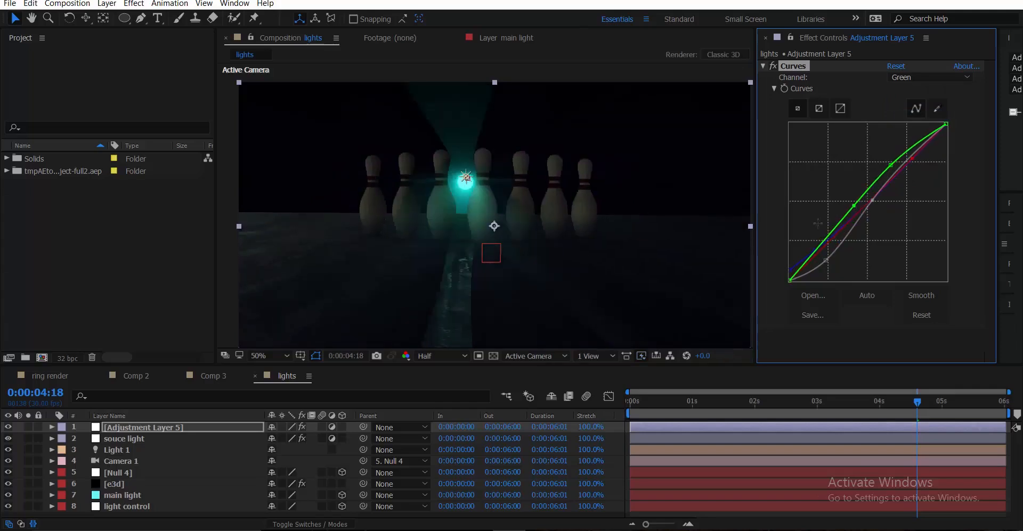
# Preview the lights composition from its first frame and inspect the regraded shot at 0:00:03:24 and 0:00:03:09.
pyautogui.moveTo(737, 405); pyautogui.dragTo(590, 405)
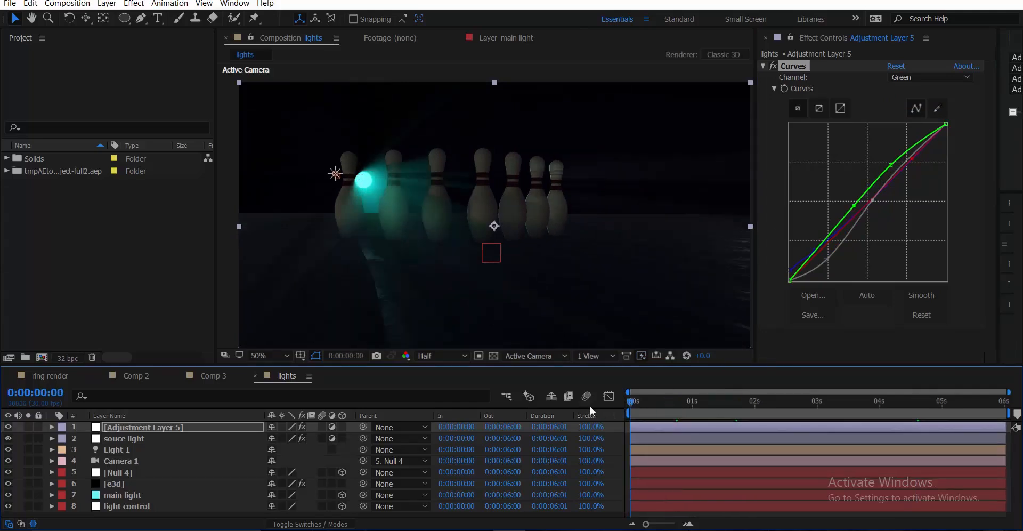
pyautogui.press('space')
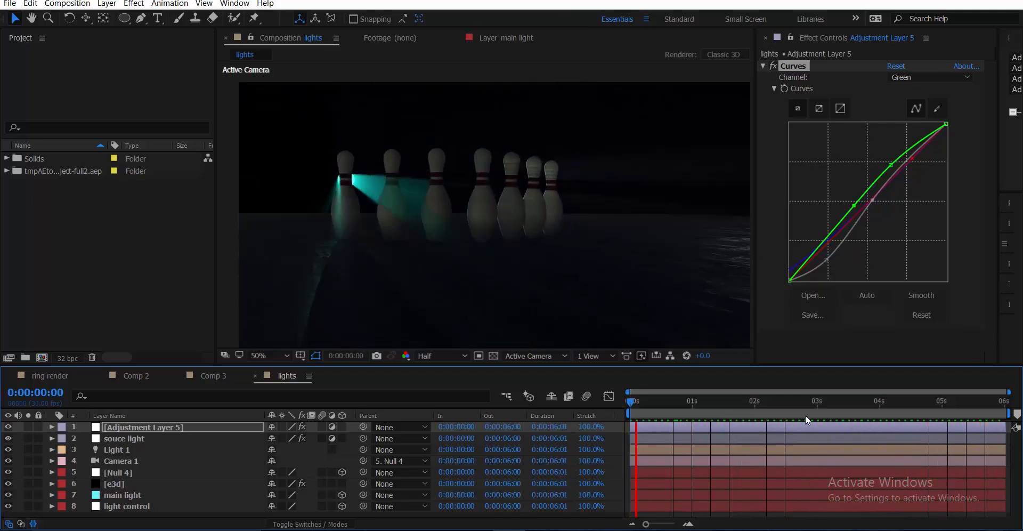
pyautogui.click(918, 402)
pyautogui.click(866, 407)
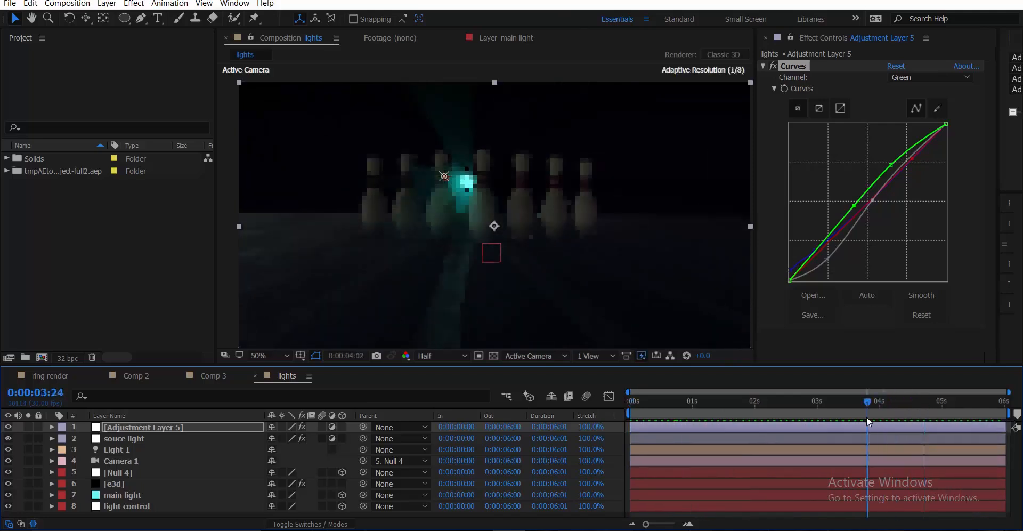
pyautogui.click(835, 408)
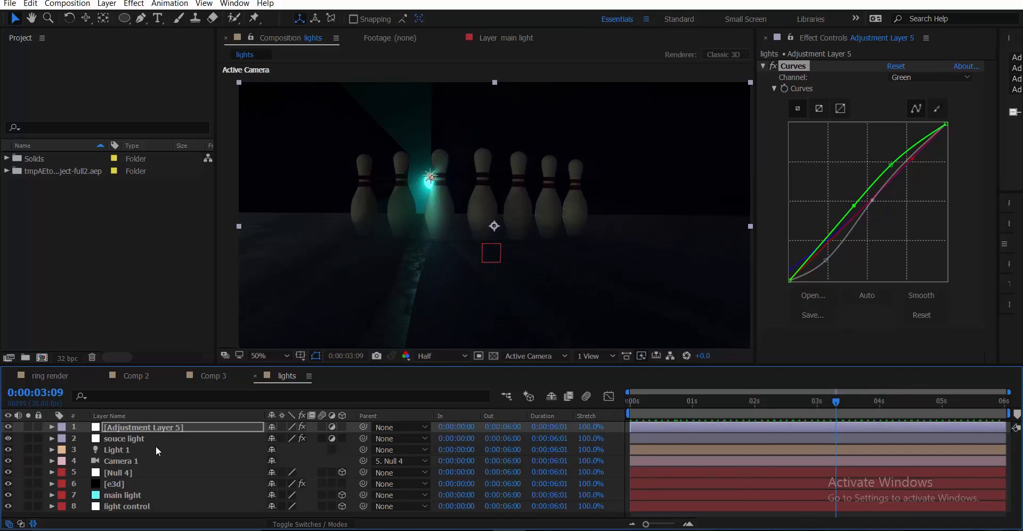
# Add a new adjustment layer above all other layers in the lights composition.
pyautogui.press('`')
pyautogui.rightClick(168, 365)
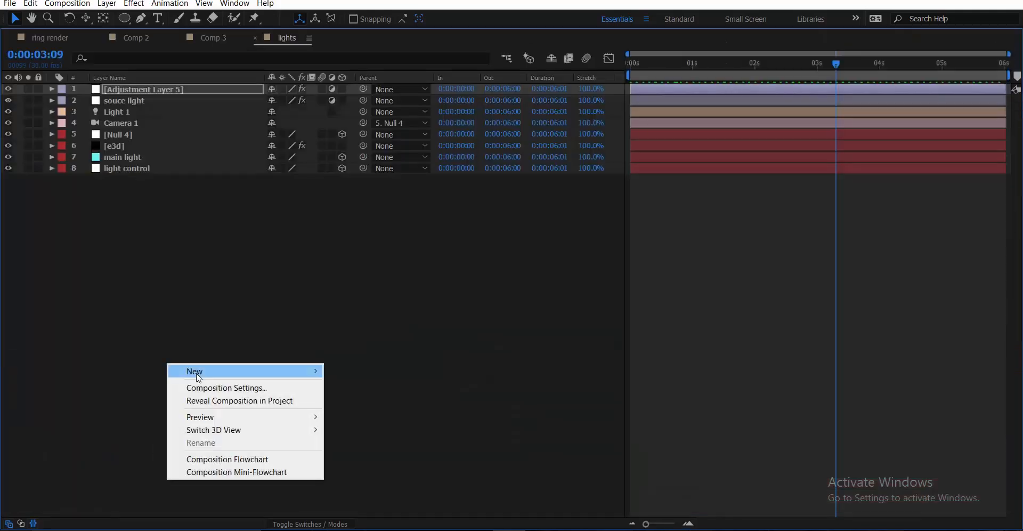
pyautogui.moveTo(213, 370)
pyautogui.click(427, 467)
pyautogui.press('`')
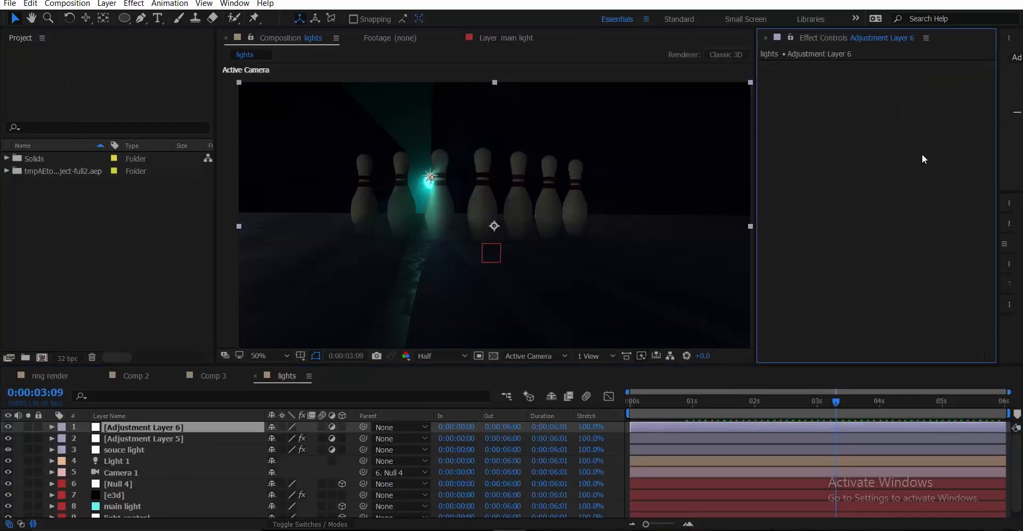
# Apply Curves to the new adjustment layer, lift the RGB curve's shadows with one control point, and check several frames.
pyautogui.hotkey('ctrl', 'space')
pyautogui.click(803, 140)
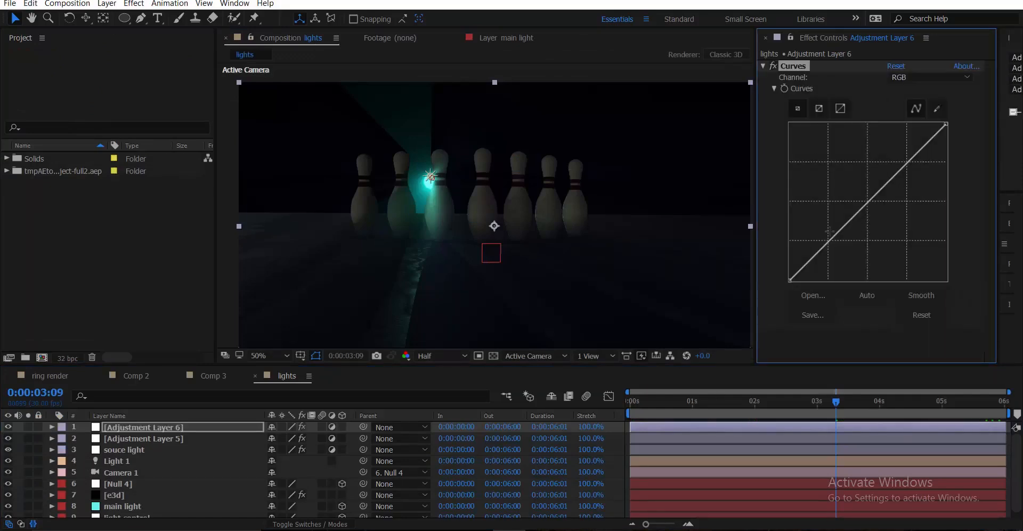
pyautogui.moveTo(827, 242); pyautogui.dragTo(813, 236)
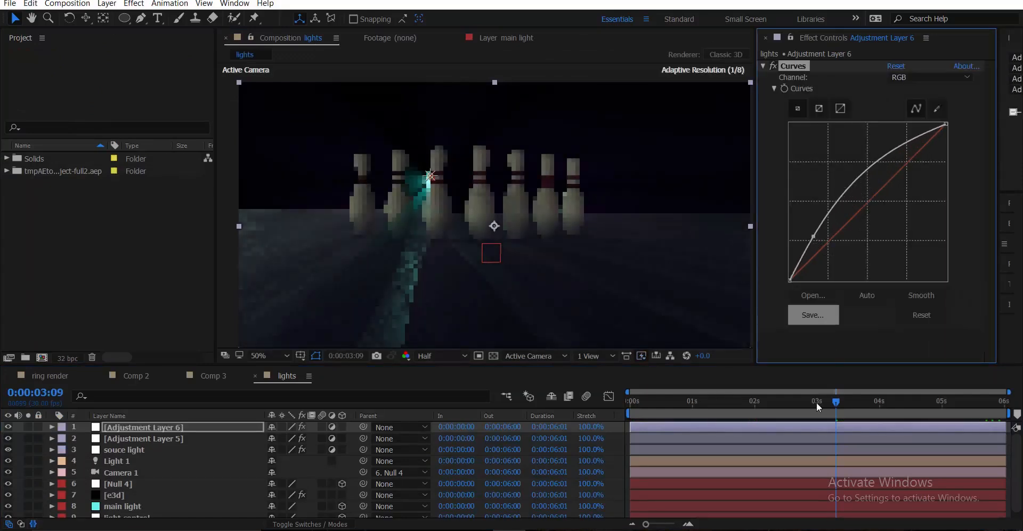
pyautogui.moveTo(749, 407); pyautogui.dragTo(739, 407)
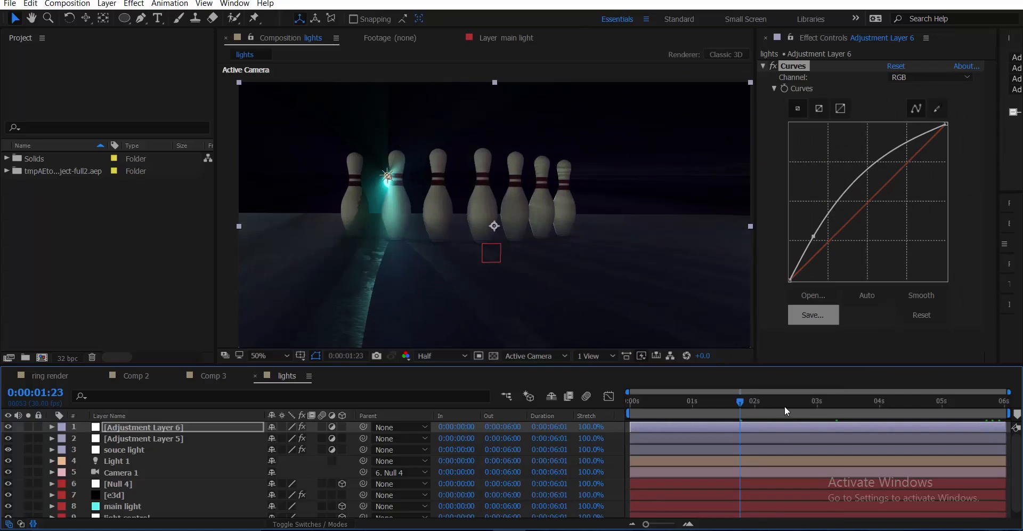
pyautogui.click(838, 399)
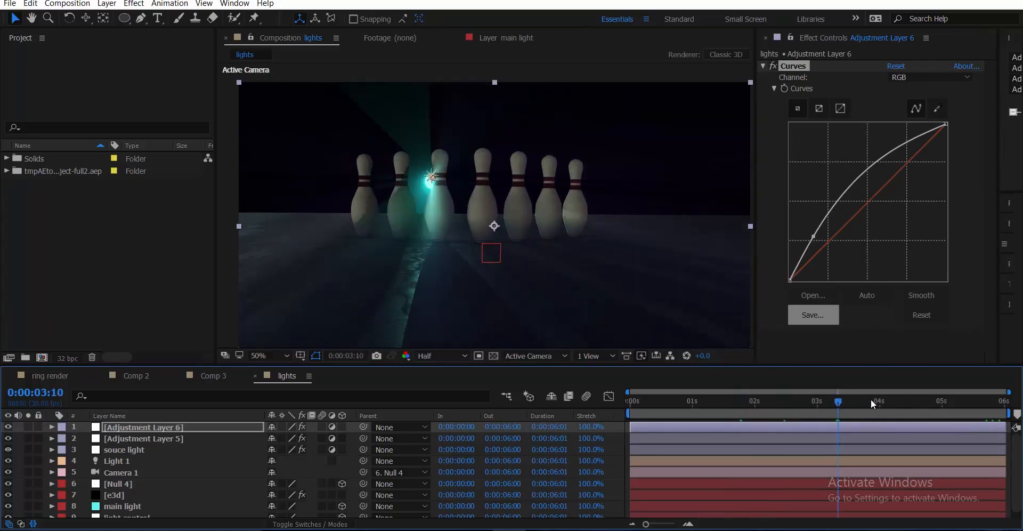
pyautogui.click(870, 399)
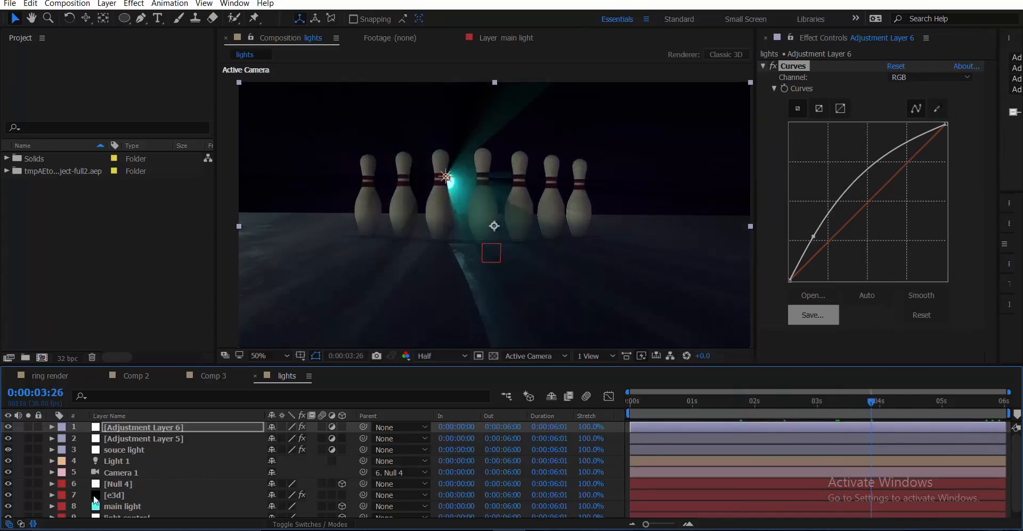
# Change the main light solid's colour to blue 74A4F7.
pyautogui.click(107, 508)
pyautogui.click(106, 3)
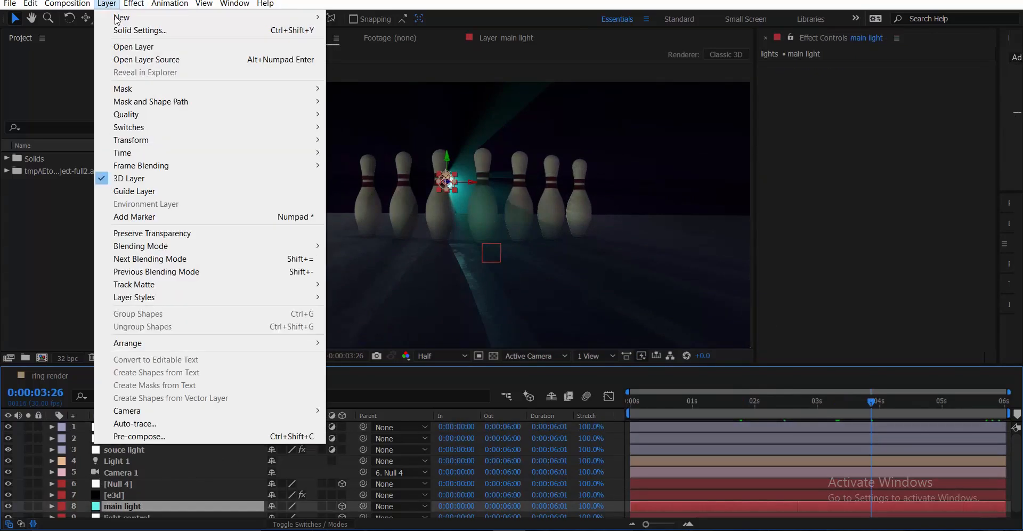
pyautogui.click(127, 31)
pyautogui.click(871, 375)
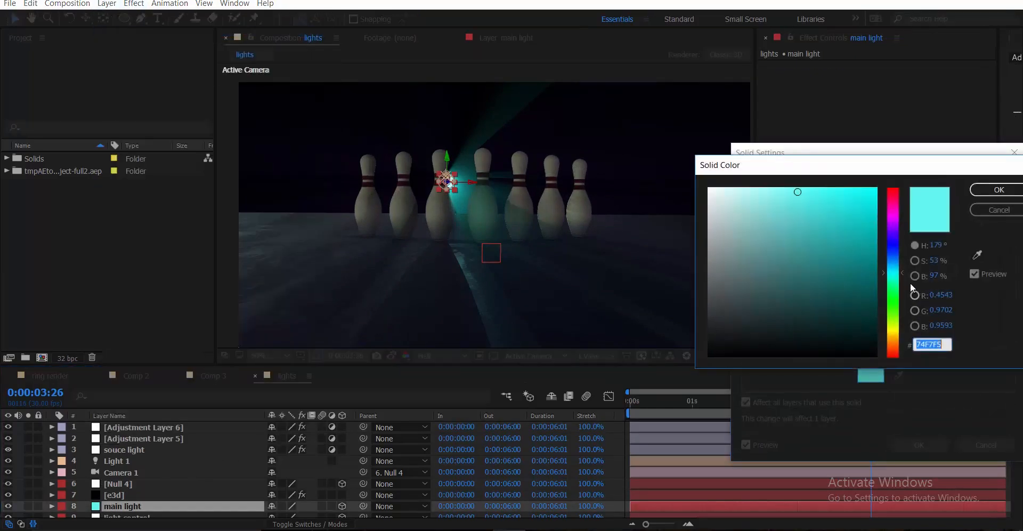
pyautogui.click(893, 254)
pyautogui.moveTo(893, 254); pyautogui.dragTo(891, 253)
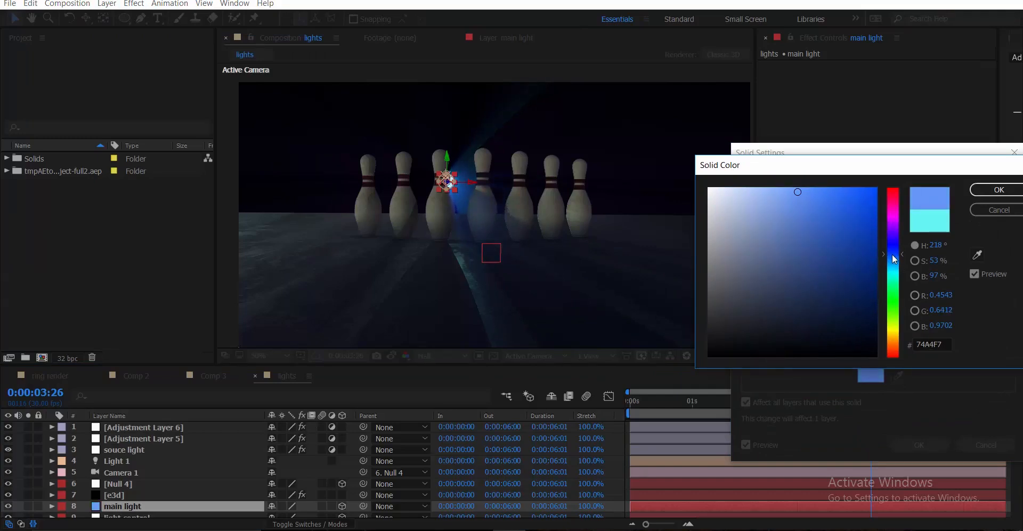
pyautogui.click(999, 190)
pyautogui.click(926, 444)
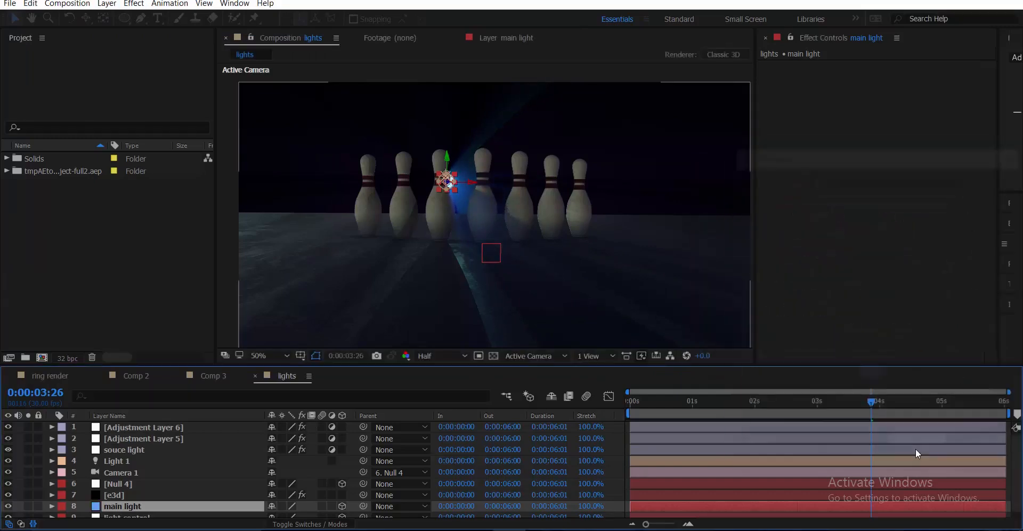
# Recolour Light 1 to a saturated blue like the main light solid and scrub the timeline to check it.
pyautogui.doubleClick(133, 459)
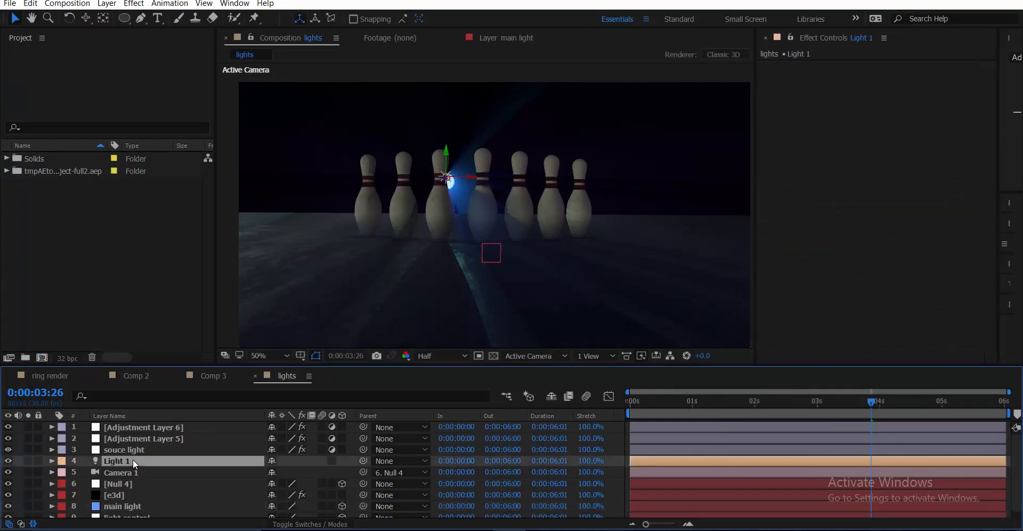
pyautogui.click(897, 177)
pyautogui.moveTo(891, 268)
pyautogui.mouseDown()
pyautogui.moveTo(891, 244)
pyautogui.moveTo(901, 252)
pyautogui.mouseUp()
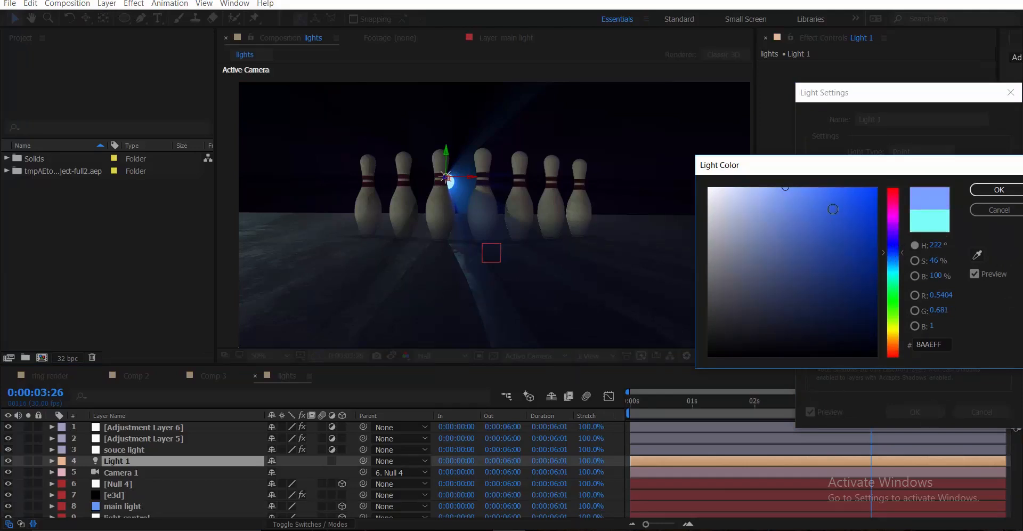
pyautogui.moveTo(812, 199); pyautogui.dragTo(810, 190)
pyautogui.click(1000, 190)
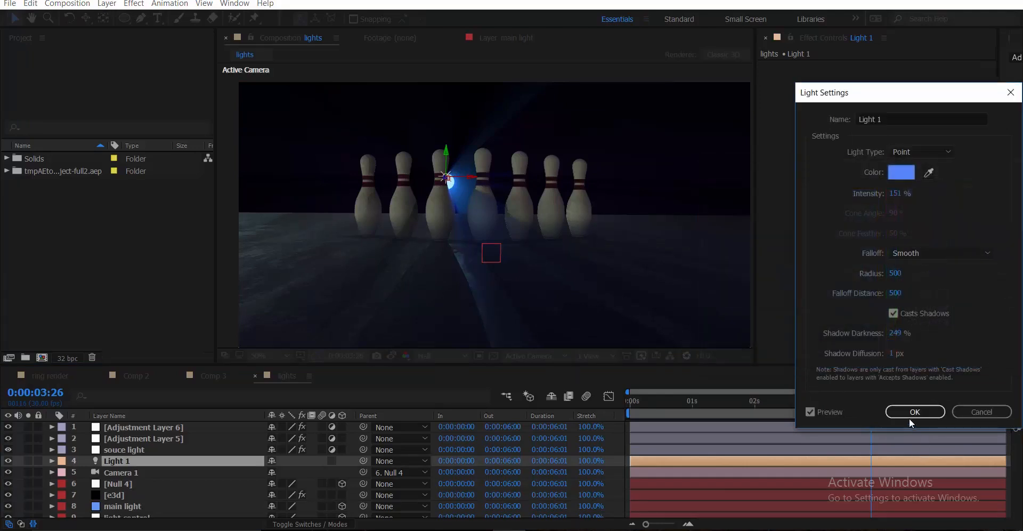
pyautogui.click(910, 415)
pyautogui.click(761, 402)
pyautogui.moveTo(761, 402); pyautogui.dragTo(865, 403)
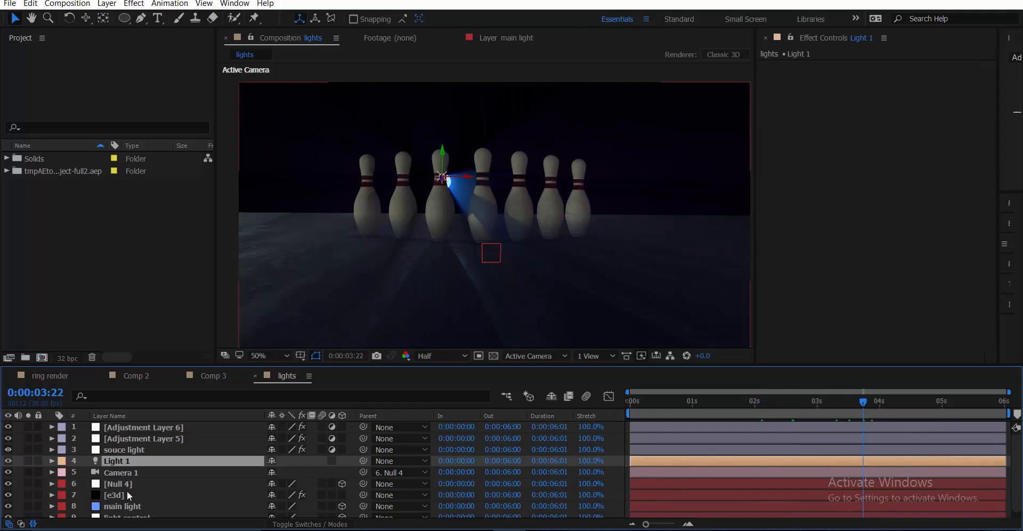
# Create a new 1920 x 1080 px solid named opt in the lights composition.
pyautogui.press('`')
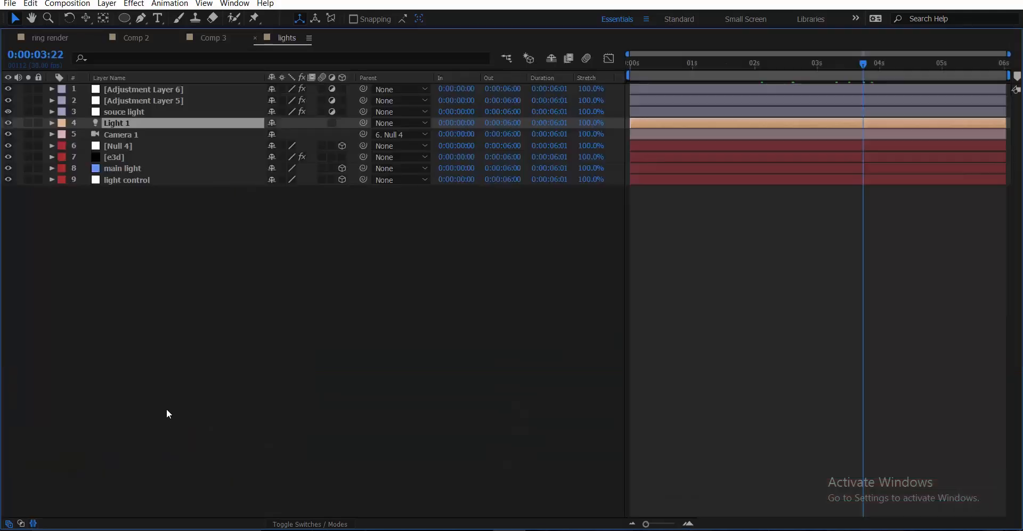
pyautogui.rightClick(167, 409)
pyautogui.moveTo(220, 411)
pyautogui.click(344, 443)
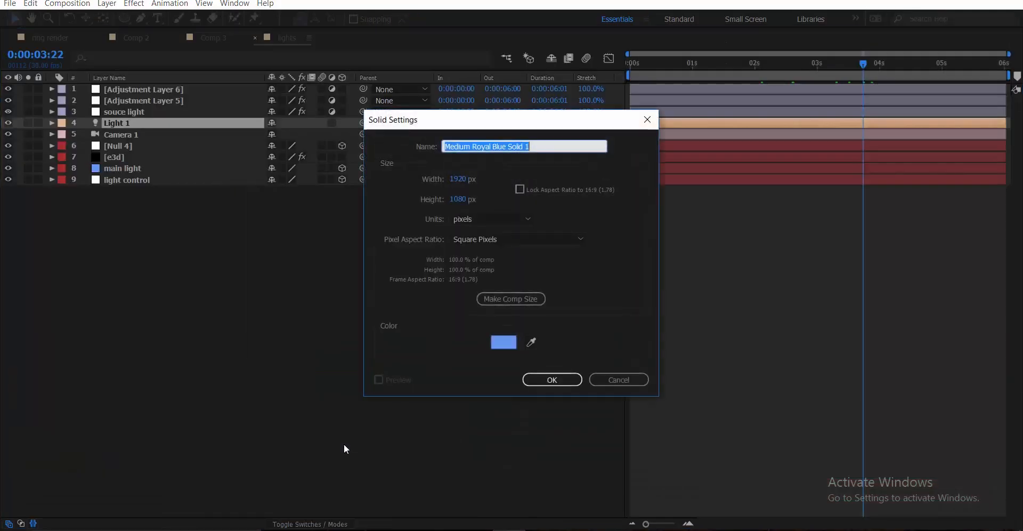
pyautogui.write('opt')
pyautogui.press('Return')
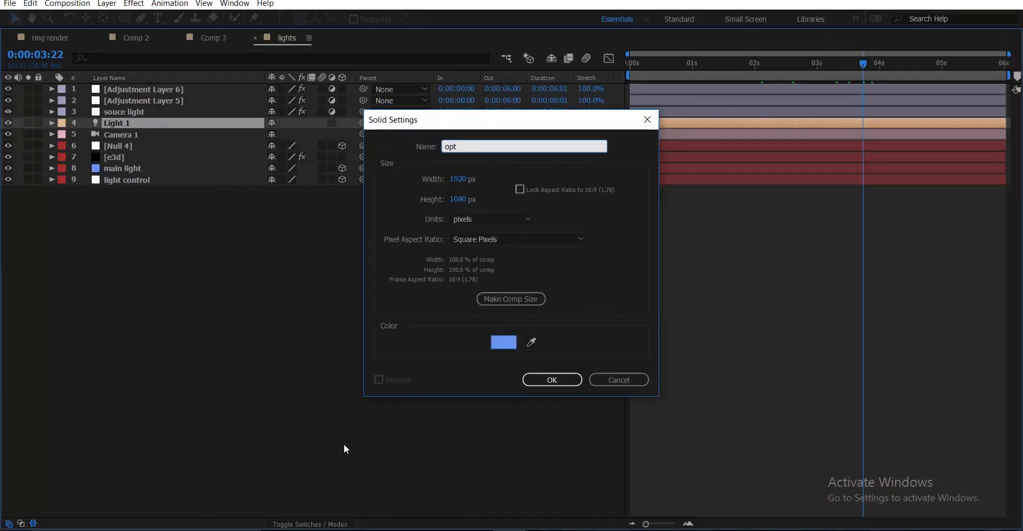
# Apply the Optical Flares effect to the opt solid and place the layer directly above souce light.
pyautogui.hotkey('ctrl', 'space')
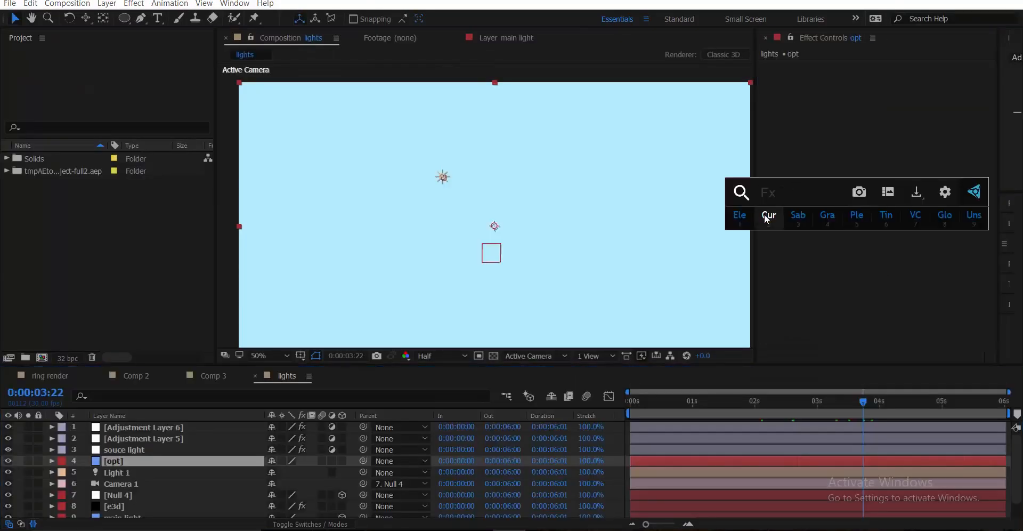
pyautogui.write('opt')
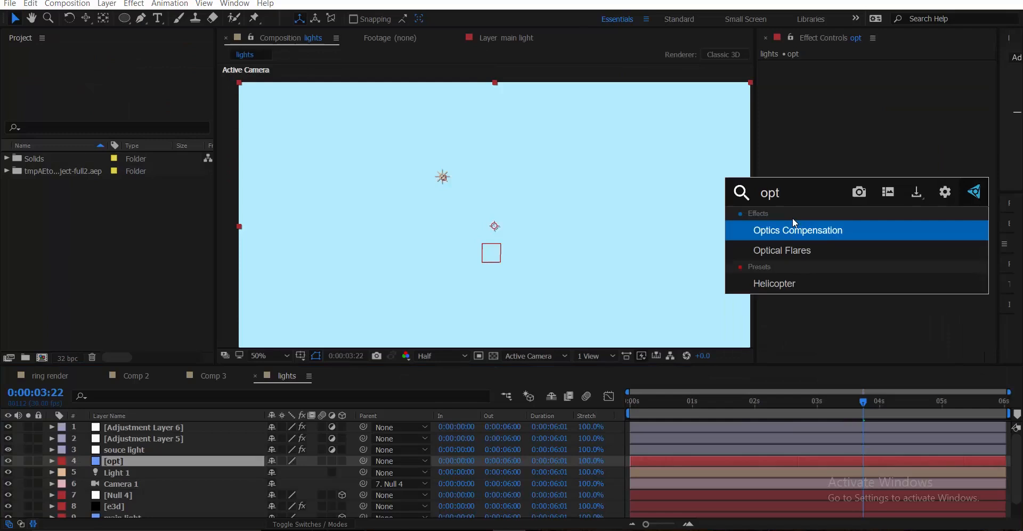
pyautogui.click(790, 249)
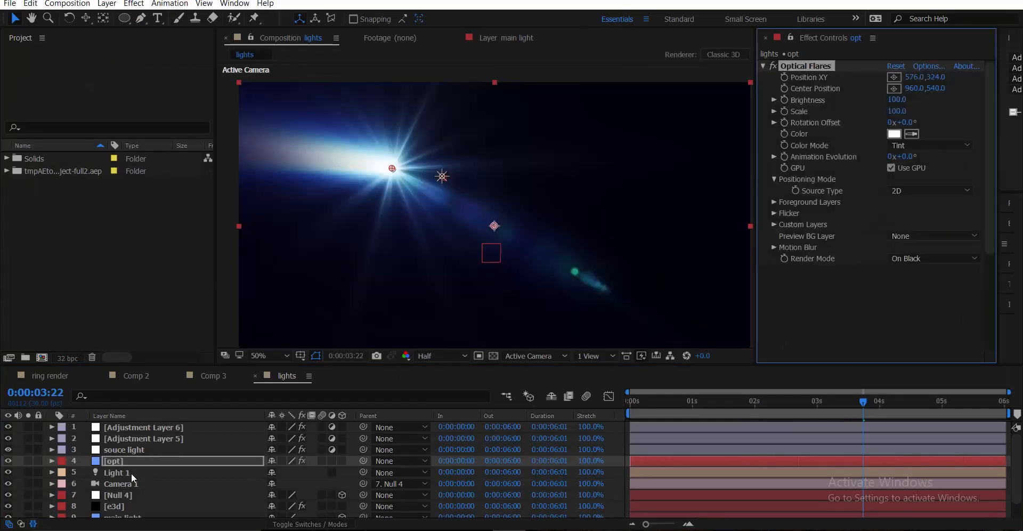
pyautogui.moveTo(127, 461); pyautogui.dragTo(160, 444)
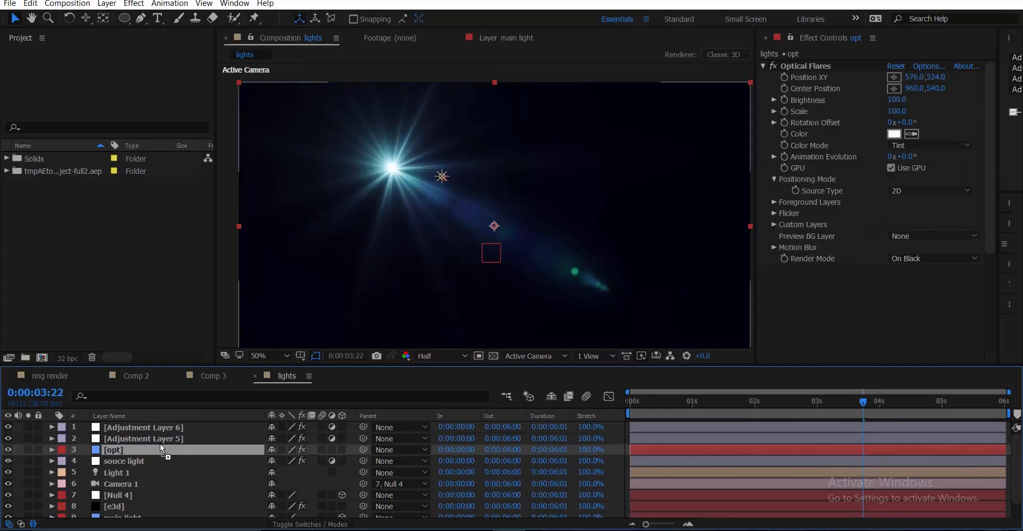
# Load the Cool Flare preset from the Motion Graphics collection into the Optical Flares effect.
pyautogui.click(927, 65)
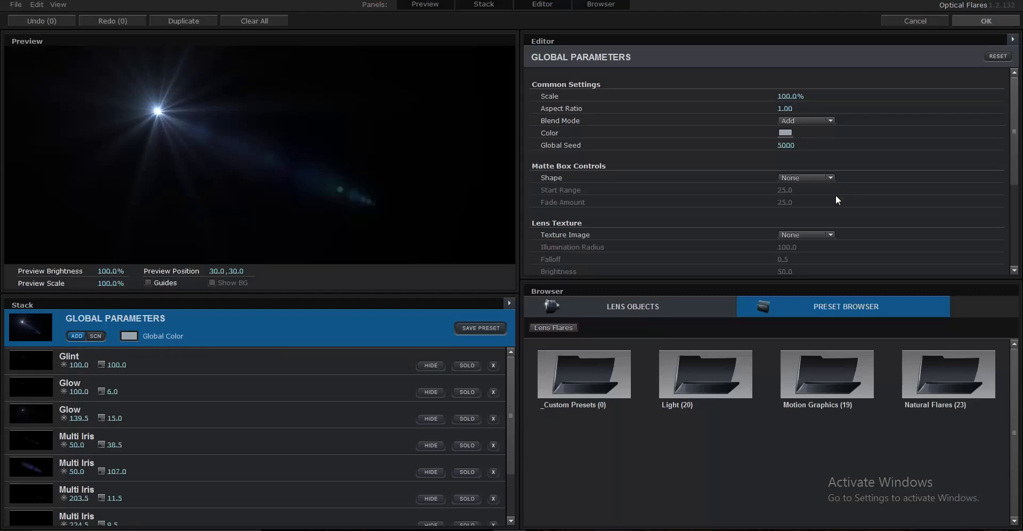
pyautogui.click(838, 373)
pyautogui.click(724, 441)
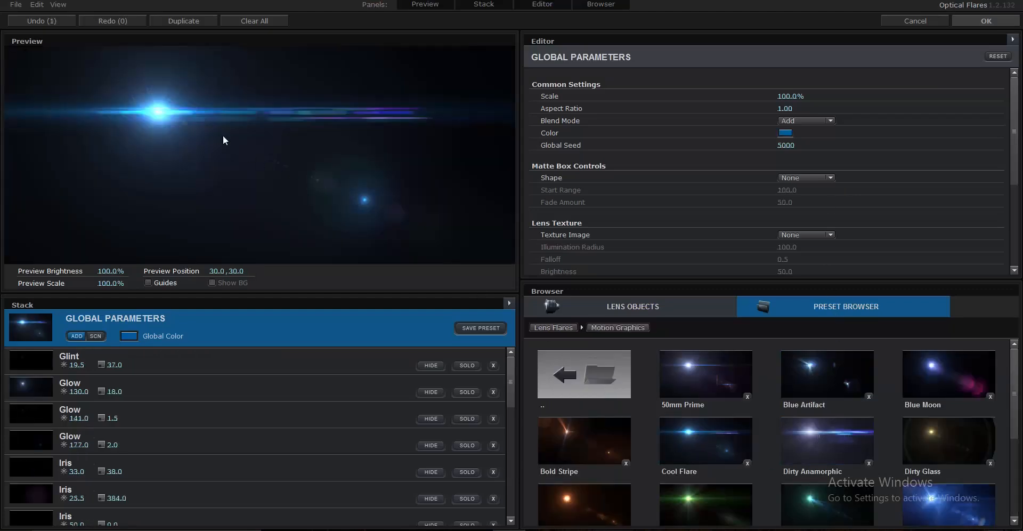
pyautogui.moveTo(203, 128); pyautogui.dragTo(250, 144)
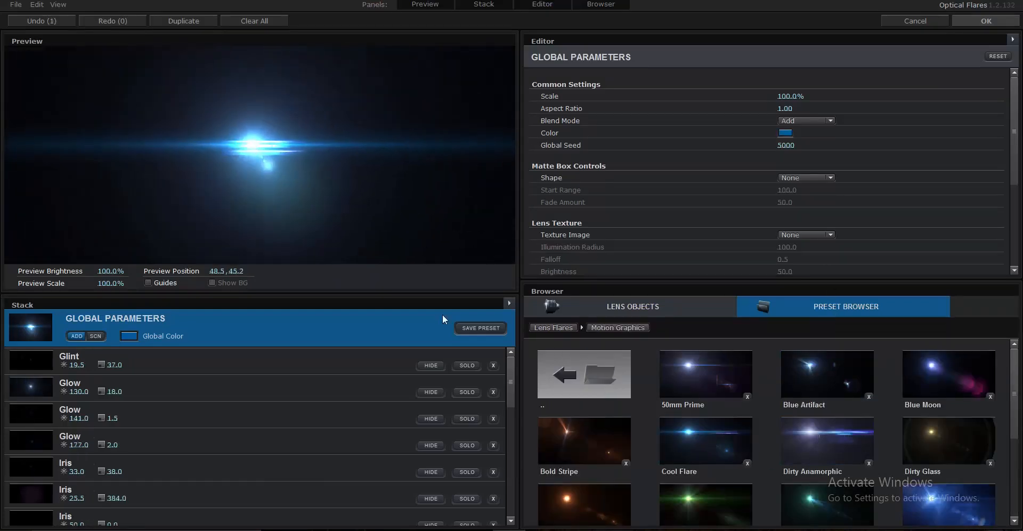
pyautogui.click(984, 22)
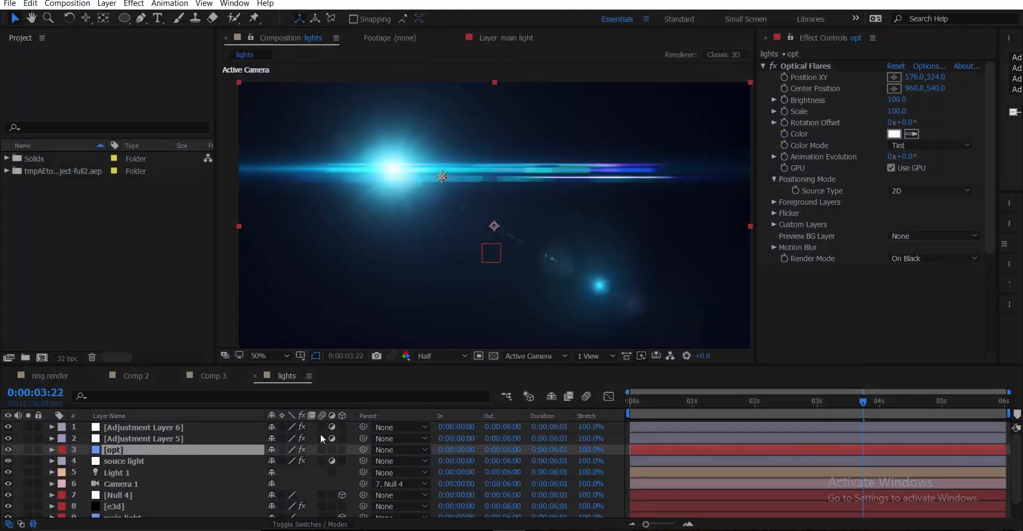
# Set the flare's source type to Track Lights, its scale to 50 and its brightness to 190.
pyautogui.click(921, 190)
pyautogui.click(926, 227)
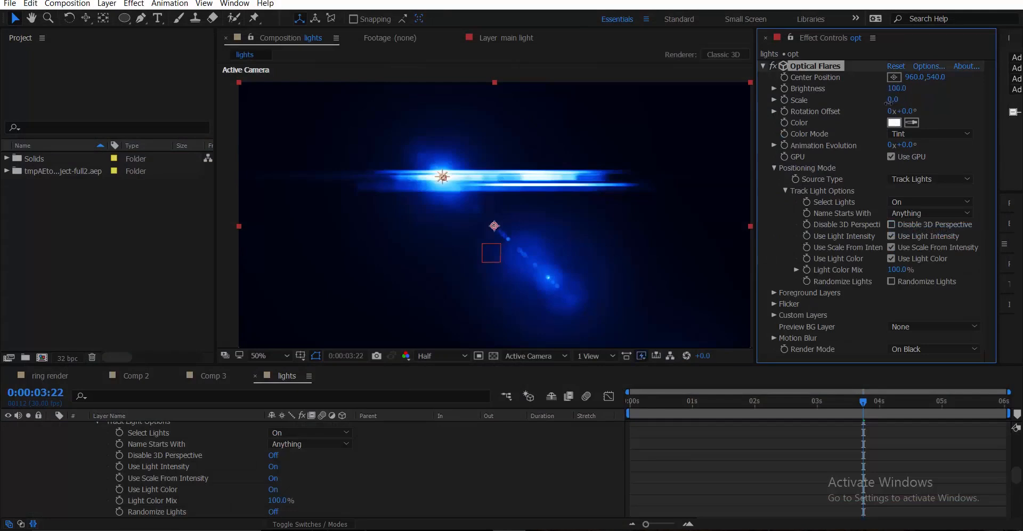
pyautogui.moveTo(889, 101); pyautogui.dragTo(897, 88)
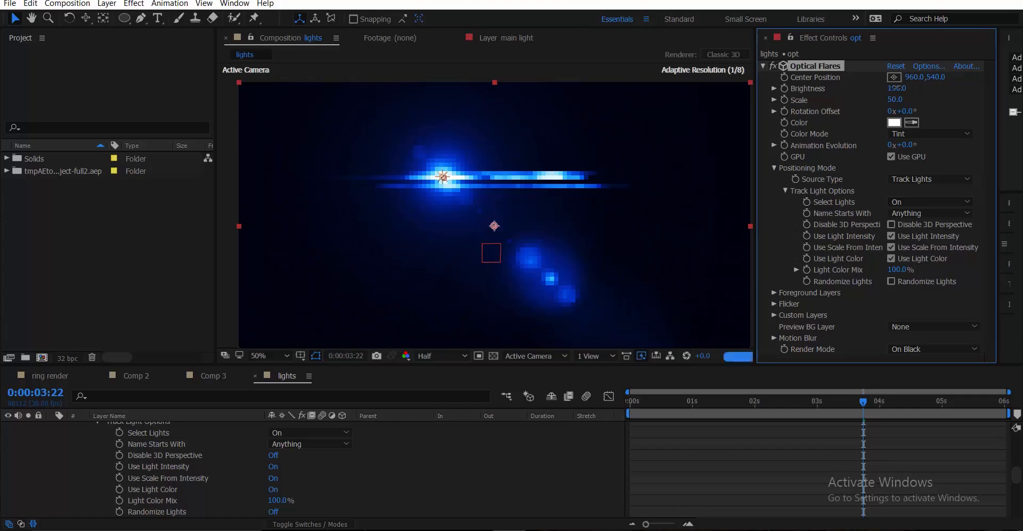
# Move the opt layer between e3d and main light, and check the flare behind the pins at 0:00:02:05.
pyautogui.scroll(10, 71, 427)
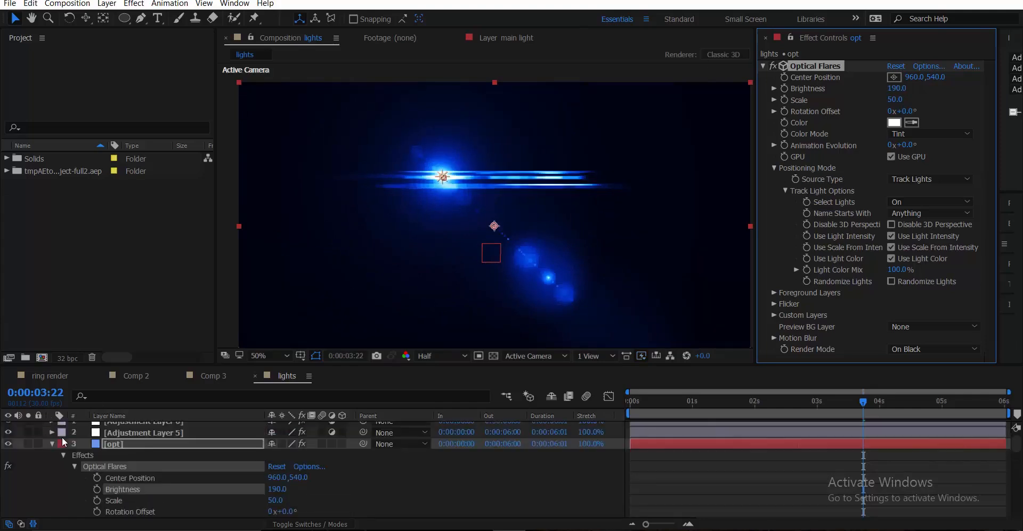
pyautogui.click(51, 443)
pyautogui.moveTo(116, 444); pyautogui.dragTo(162, 504)
pyautogui.click(738, 401)
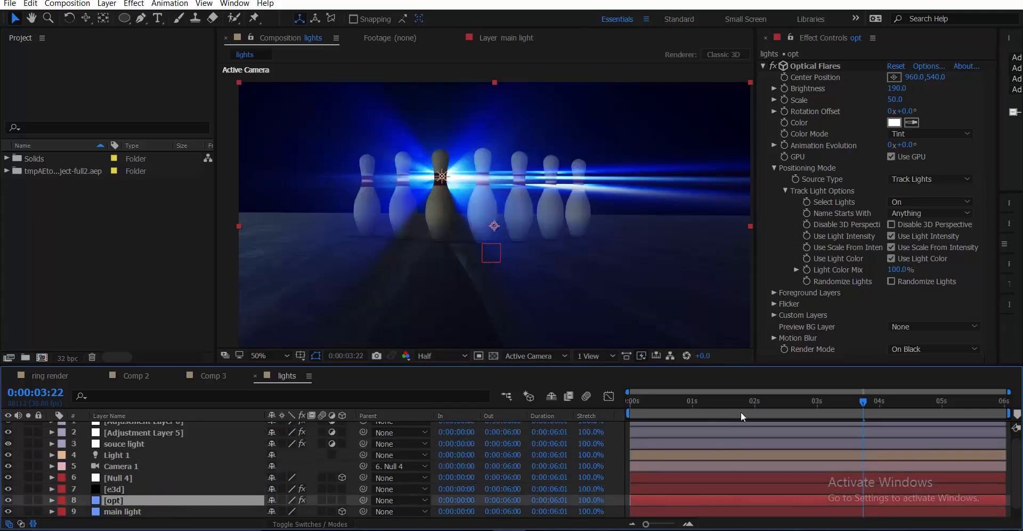
pyautogui.click(766, 400)
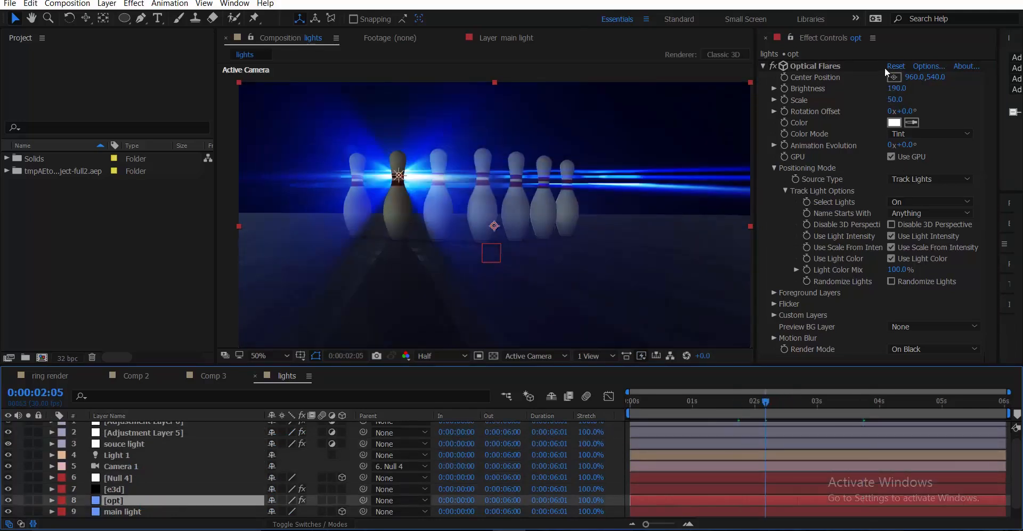
# Solo only the flare's Glow element with brightness 130 and scale 18, and apply the changed flare.
pyautogui.click(922, 68)
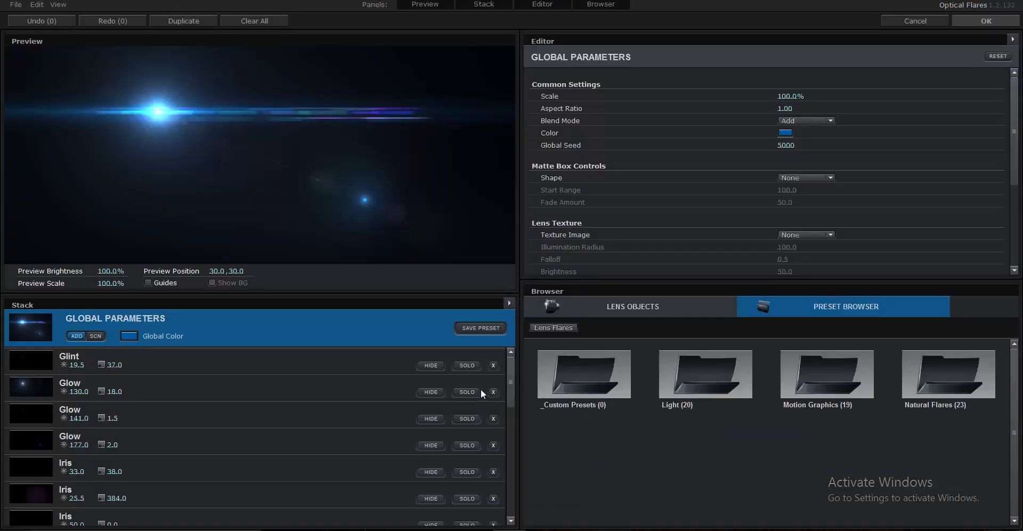
pyautogui.click(471, 365)
pyautogui.click(463, 366)
pyautogui.click(466, 393)
pyautogui.click(984, 20)
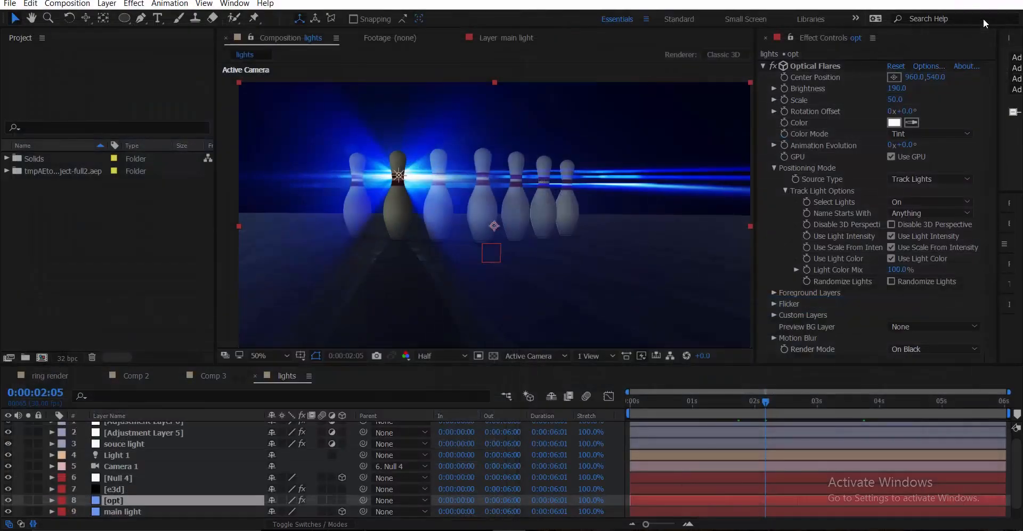
# Reopen the flare's setup and solo the Multi Iris elements with brightness 115 and scale 16 and brightness 60.5 and scale 18.
pyautogui.click(937, 64)
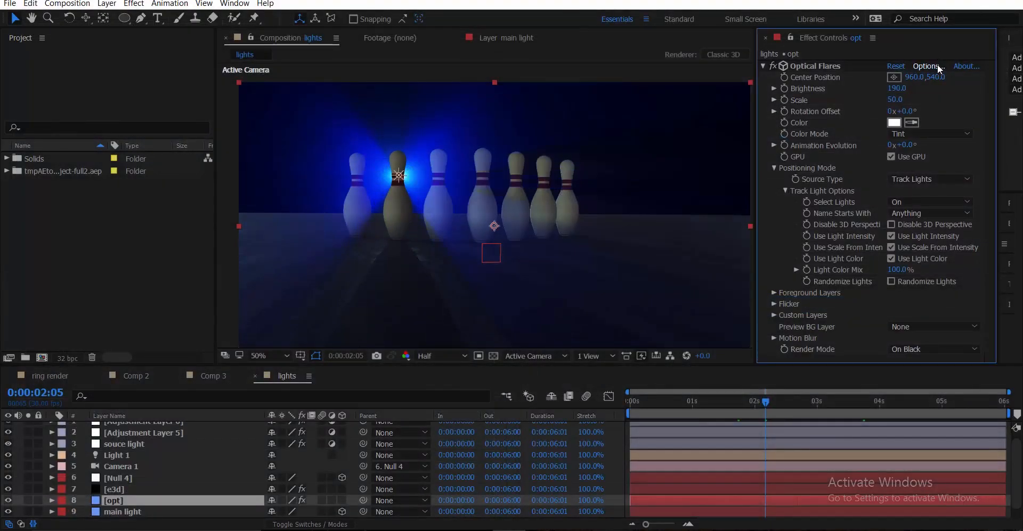
pyautogui.scroll(-6, 234, 451)
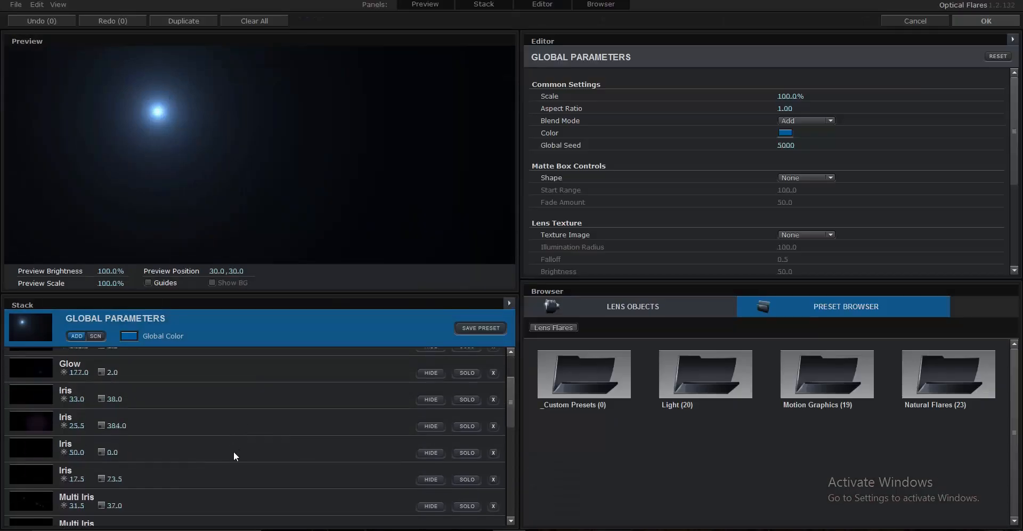
pyautogui.click(466, 485)
pyautogui.scroll(-4, 466, 484)
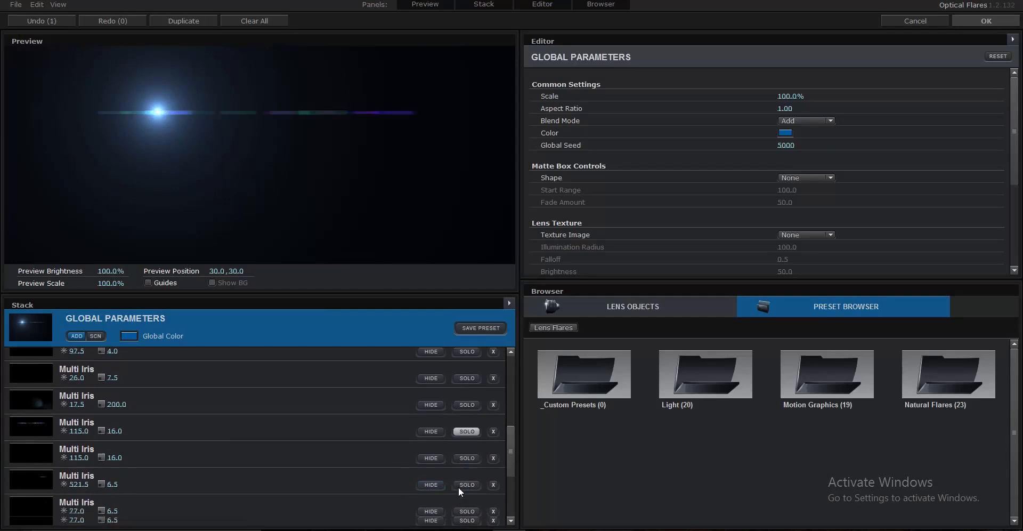
pyautogui.click(466, 492)
pyautogui.scroll(-3, 459, 472)
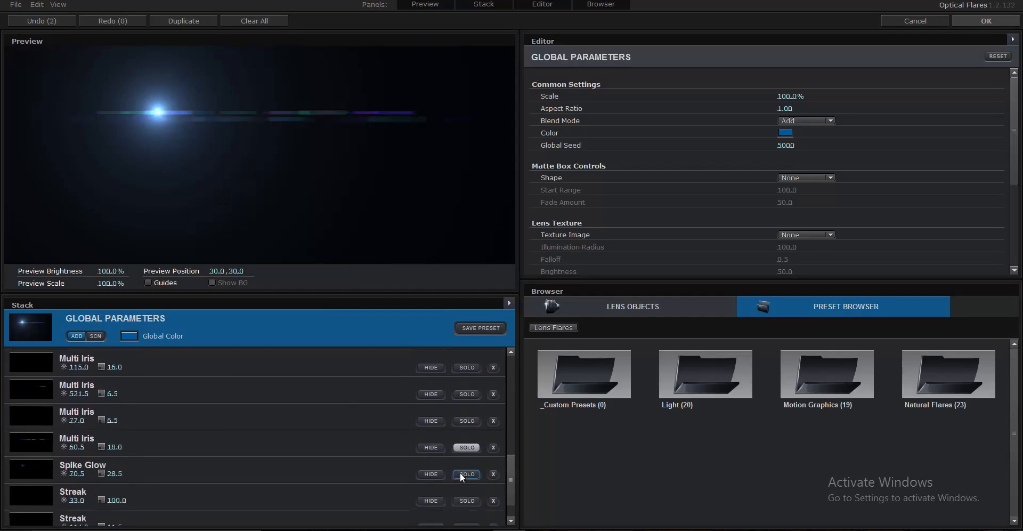
# Solo the lower Streak element of the flare as well and apply the changed flare.
pyautogui.click(474, 515)
pyautogui.scroll(6, 413, 465)
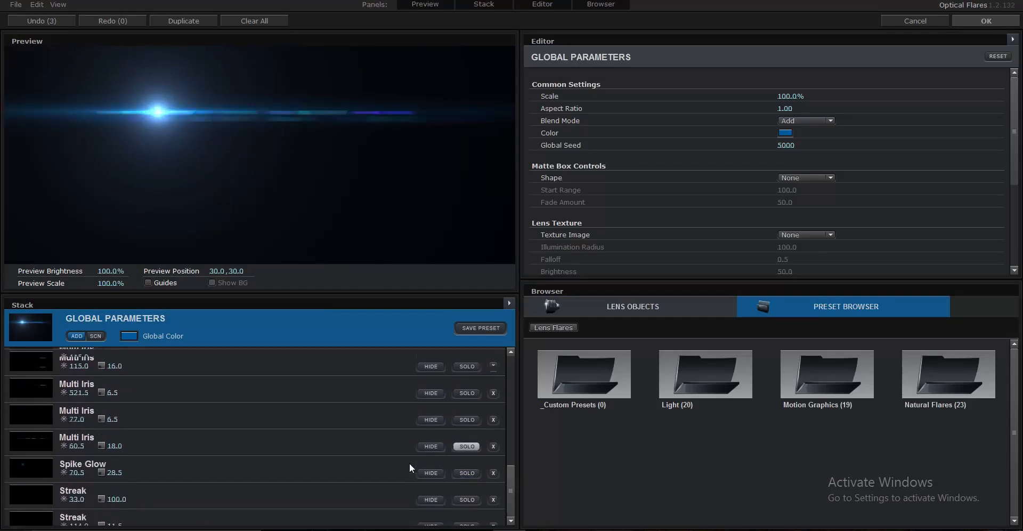
pyautogui.scroll(1, 417, 467)
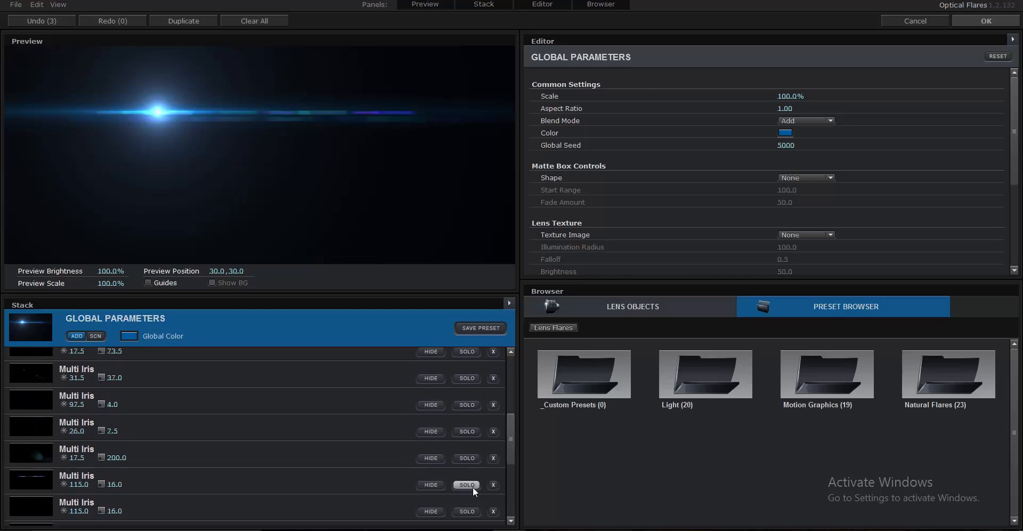
pyautogui.click(467, 458)
pyautogui.click(978, 24)
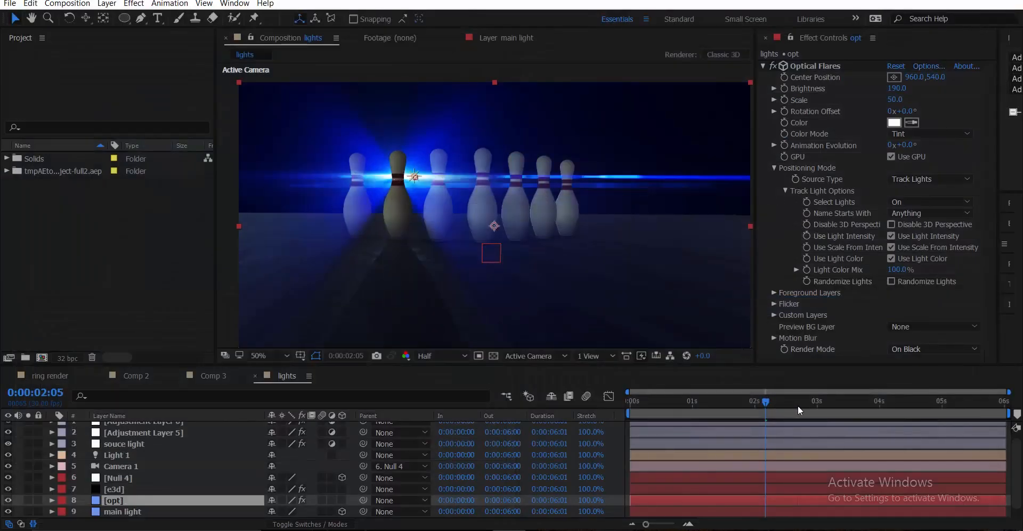
# At 0:00:03:19, add a Tint effect to Adjustment Layer 6 with the amount to tint at 56%.
pyautogui.click(838, 405)
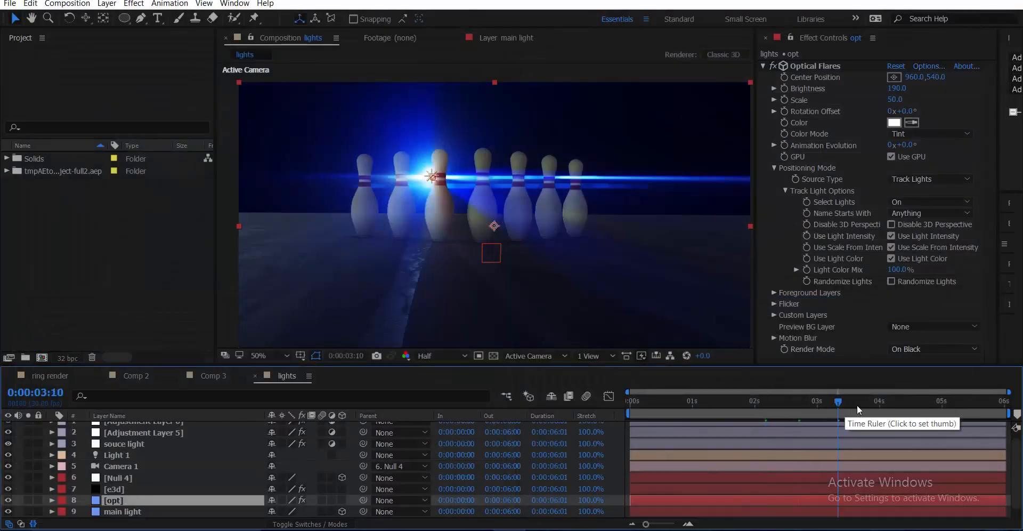
pyautogui.click(857, 405)
pyautogui.scroll(1, 153, 439)
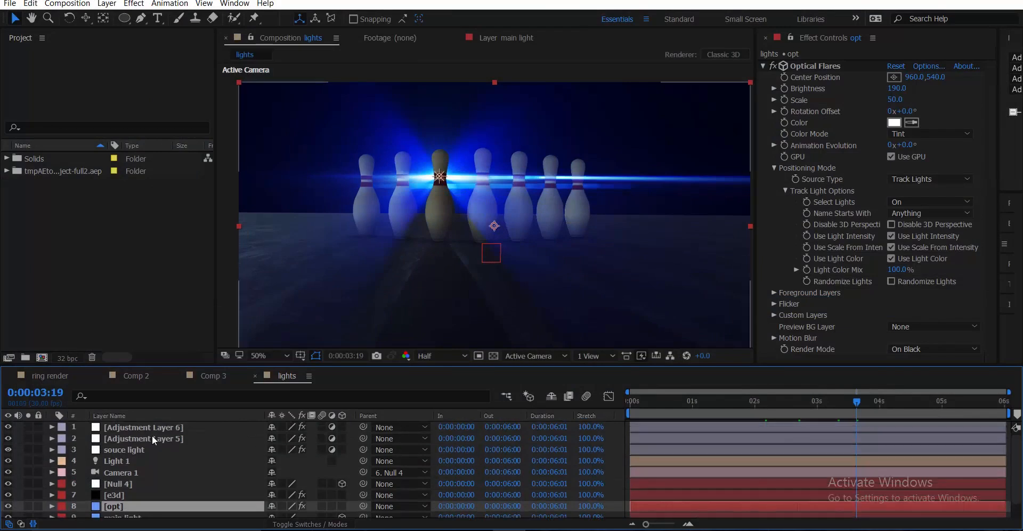
pyautogui.click(151, 431)
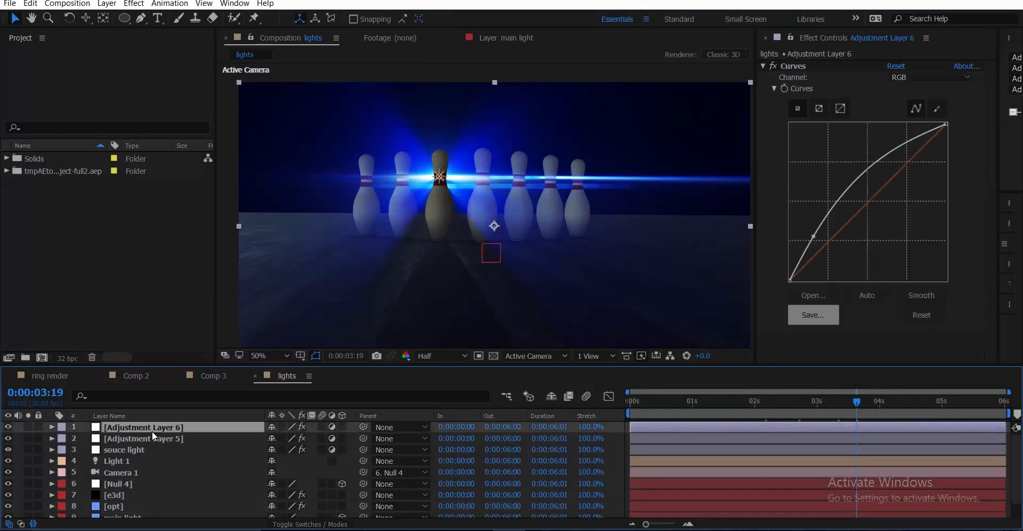
pyautogui.click(762, 66)
pyautogui.hotkey('ctrl', 'space')
pyautogui.write('tin')
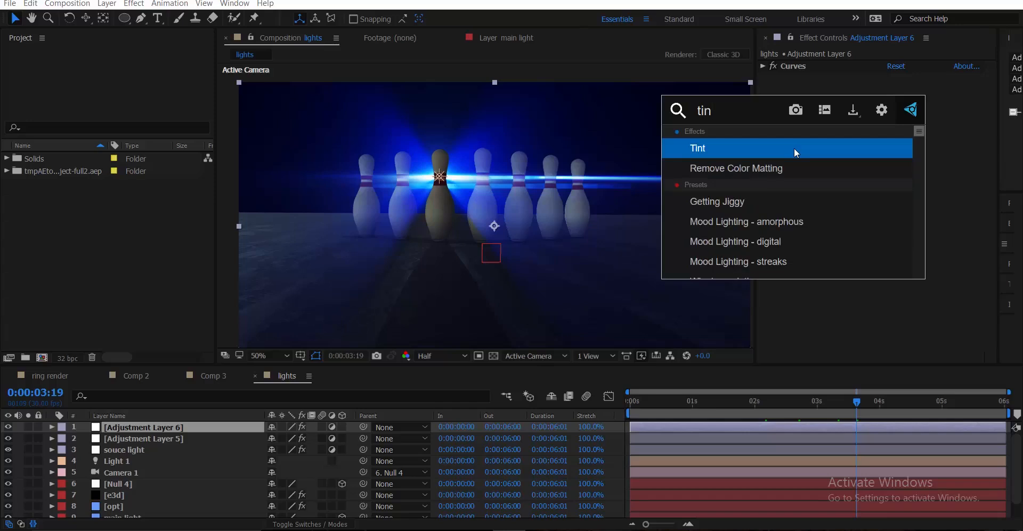
pyautogui.press('Return')
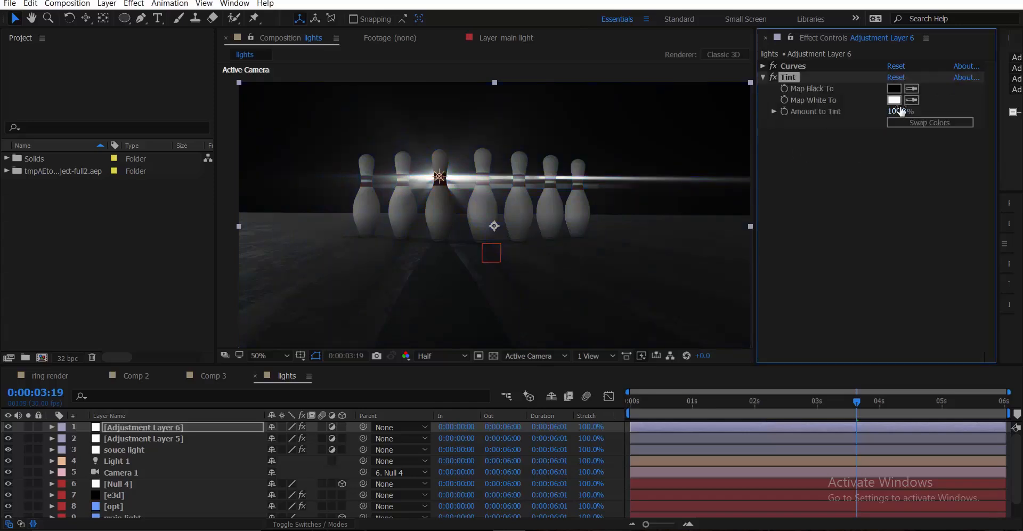
pyautogui.moveTo(901, 111); pyautogui.dragTo(837, 197)
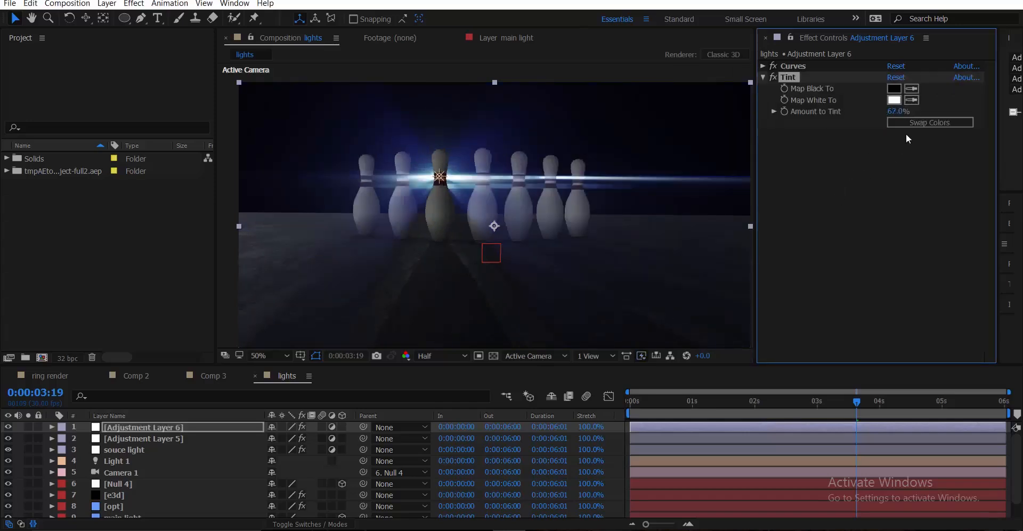
pyautogui.click(110, 404)
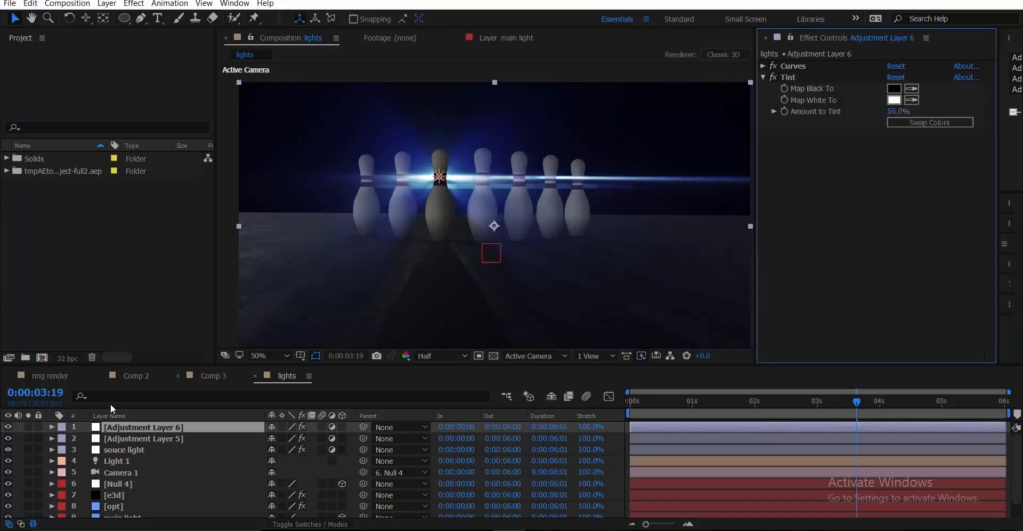
# Create a new adjustment layer above all other layers and apply a Curves effect to it.
pyautogui.press('`')
pyautogui.rightClick(127, 401)
pyautogui.moveTo(183, 408)
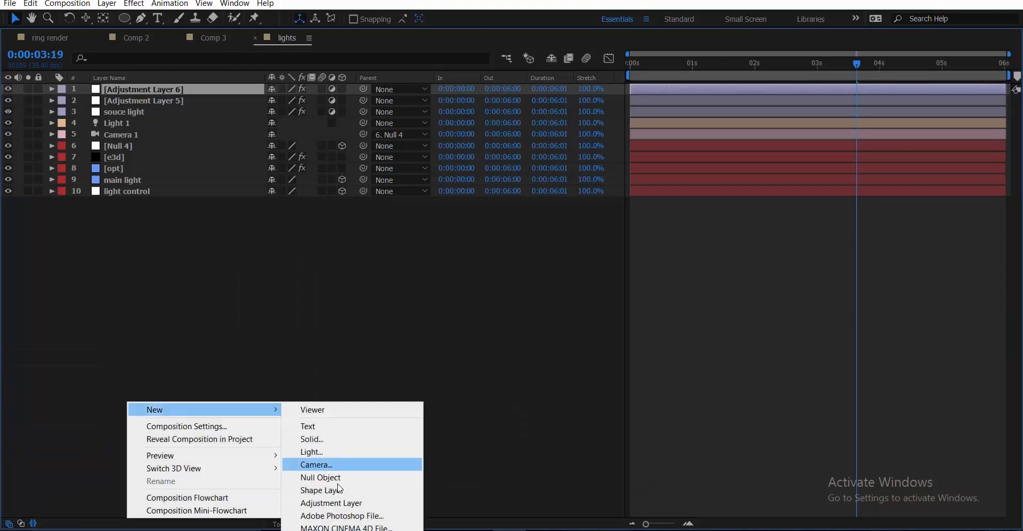
pyautogui.click(341, 495)
pyautogui.press('`')
pyautogui.click(794, 174)
pyautogui.hotkey('ctrl', 'space')
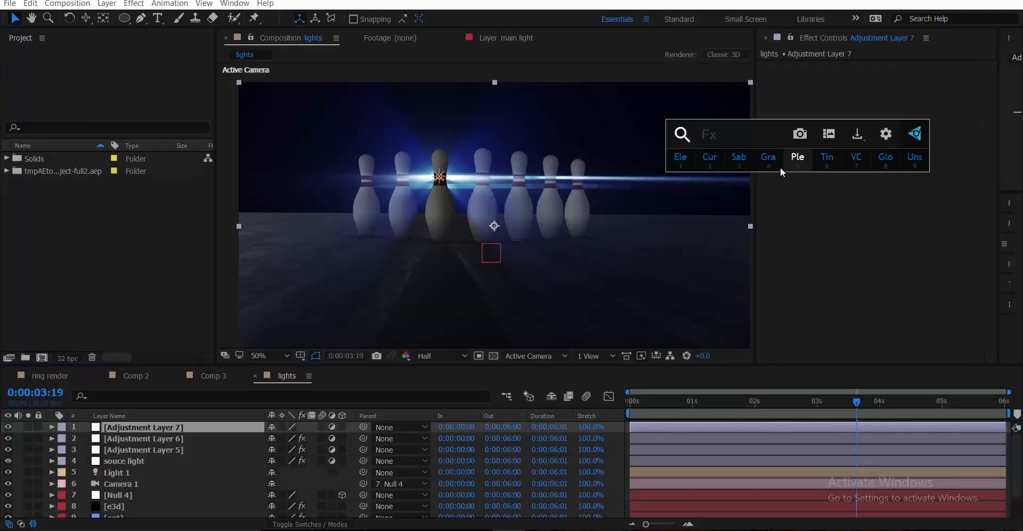
pyautogui.click(713, 159)
# Shape the new layer's RGB curve with neutral shadows and slightly raised midtones and highlights.
pyautogui.moveTo(820, 258); pyautogui.dragTo(822, 259)
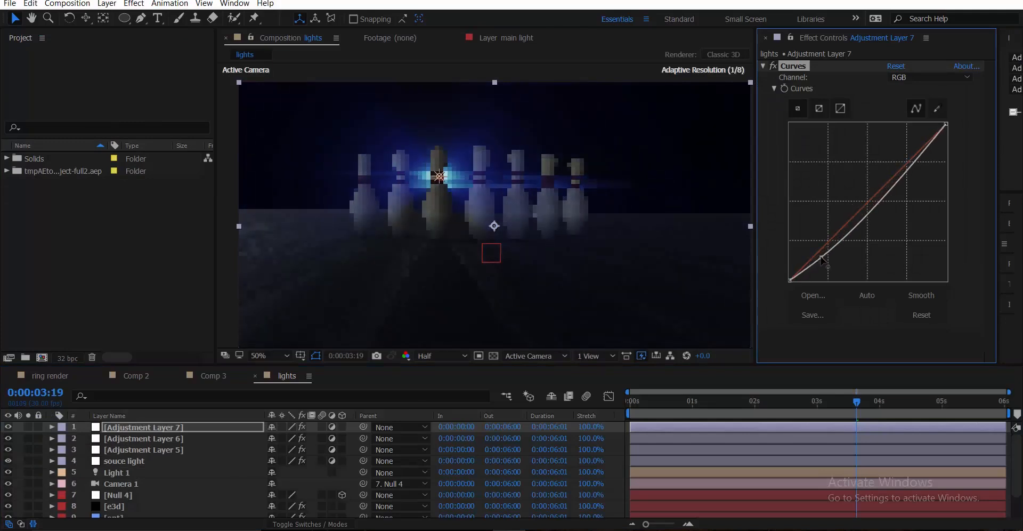
pyautogui.moveTo(859, 225); pyautogui.dragTo(876, 186)
pyautogui.moveTo(822, 257); pyautogui.dragTo(824, 245)
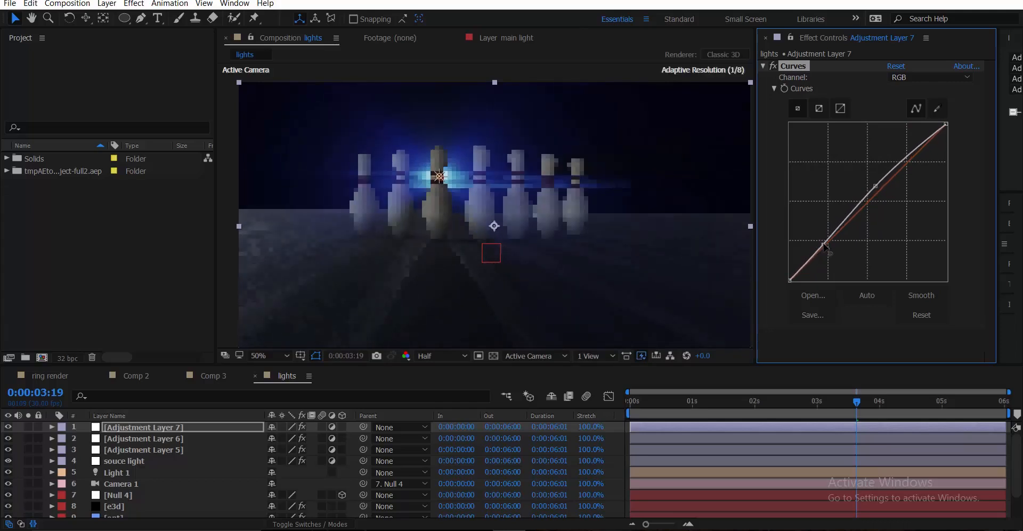
pyautogui.click(898, 79)
pyautogui.click(913, 101)
pyautogui.click(921, 142)
pyautogui.moveTo(916, 144); pyautogui.dragTo(914, 143)
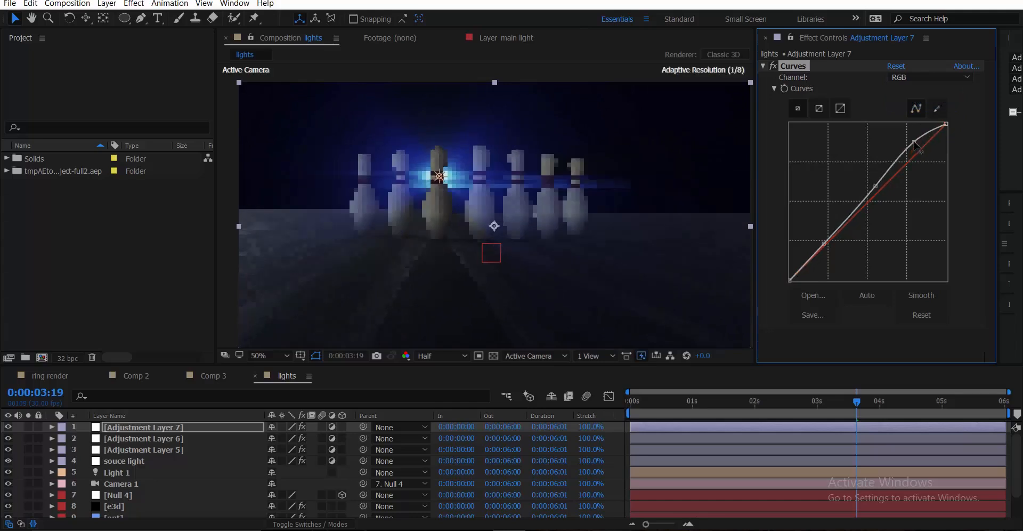
# Raise the Red curve slightly in the highlights and lift the Blue curve's black point.
pyautogui.click(925, 80)
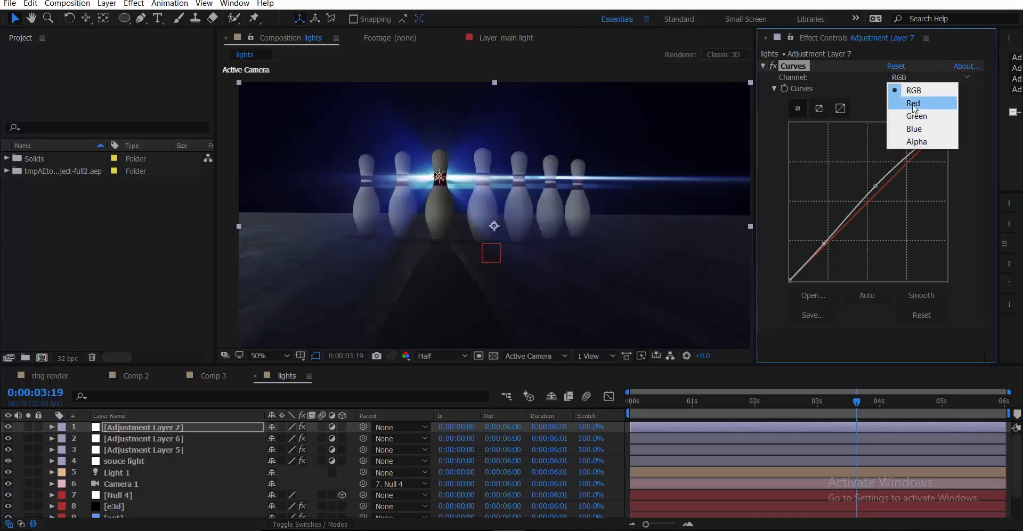
pyautogui.click(912, 101)
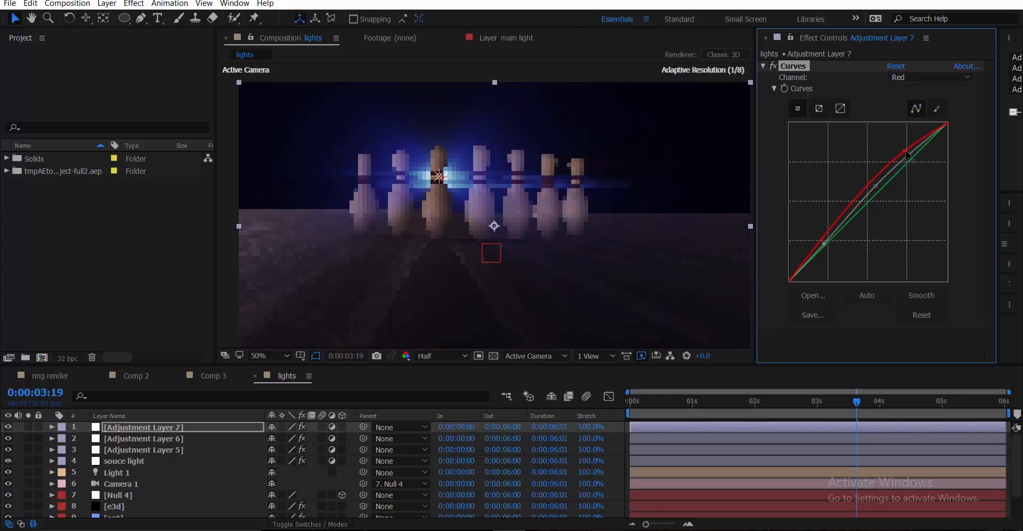
pyautogui.moveTo(907, 153); pyautogui.dragTo(916, 151)
pyautogui.click(907, 80)
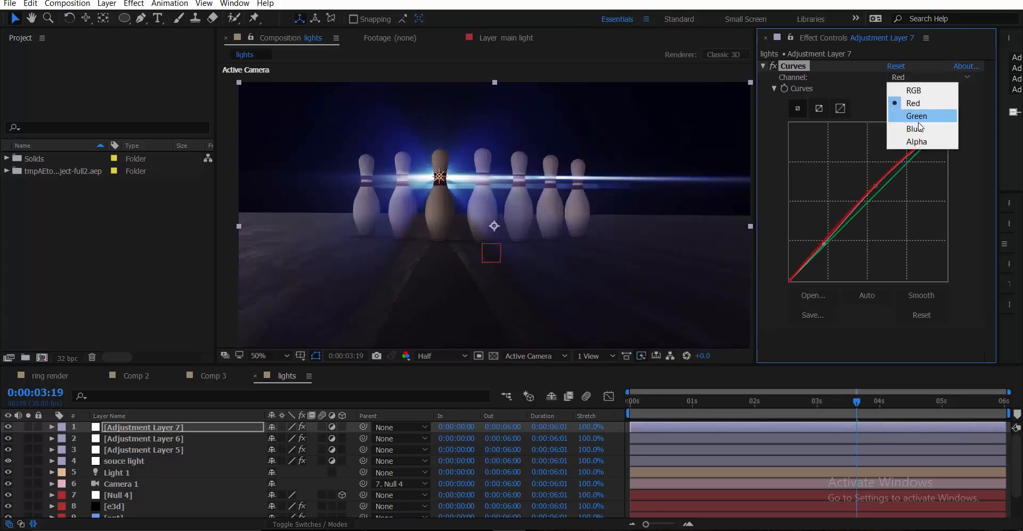
pyautogui.click(912, 125)
pyautogui.moveTo(790, 279); pyautogui.dragTo(789, 268)
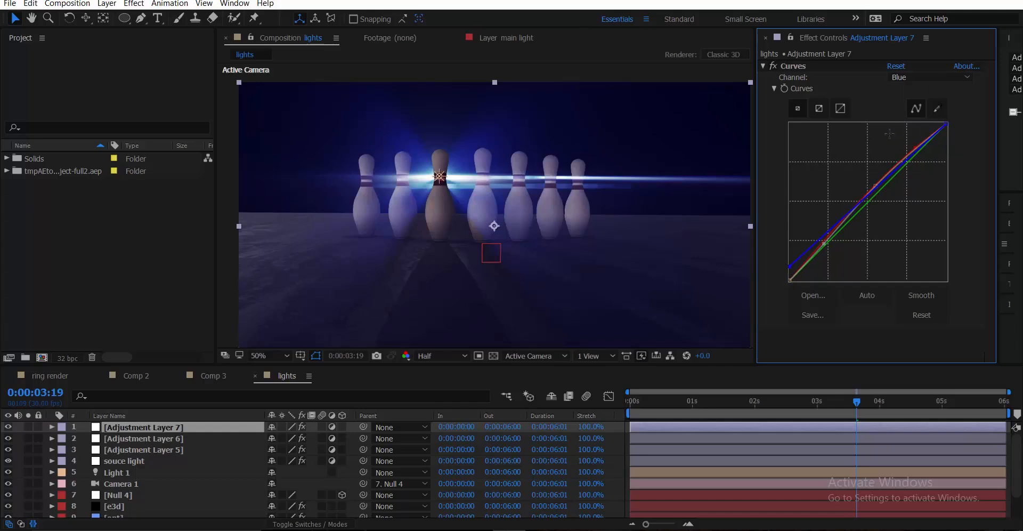
# Raise the Green curve slightly in the upper midtones of the same Curves effect.
pyautogui.click(913, 78)
pyautogui.click(912, 118)
pyautogui.click(898, 170)
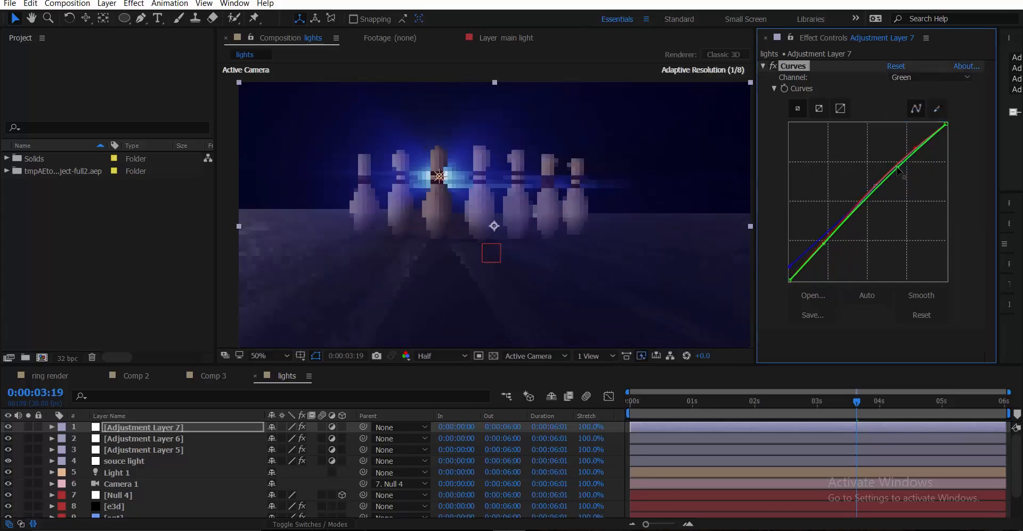
# Create a new 1920 x 1080 px solid named slide in the lights composition.
pyautogui.doubleClick(267, 375)
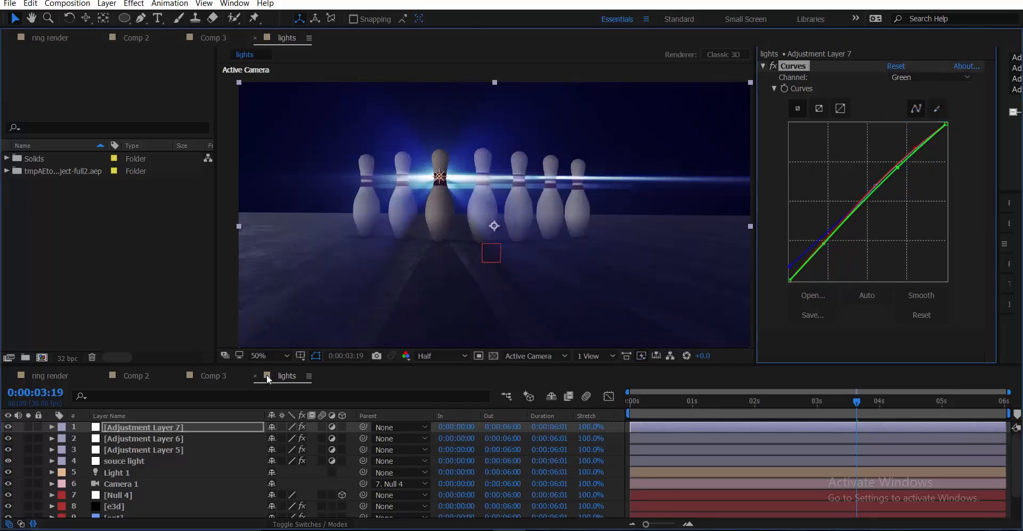
pyautogui.rightClick(264, 359)
pyautogui.click(317, 363)
pyautogui.rightClick(317, 363)
pyautogui.moveTo(343, 370)
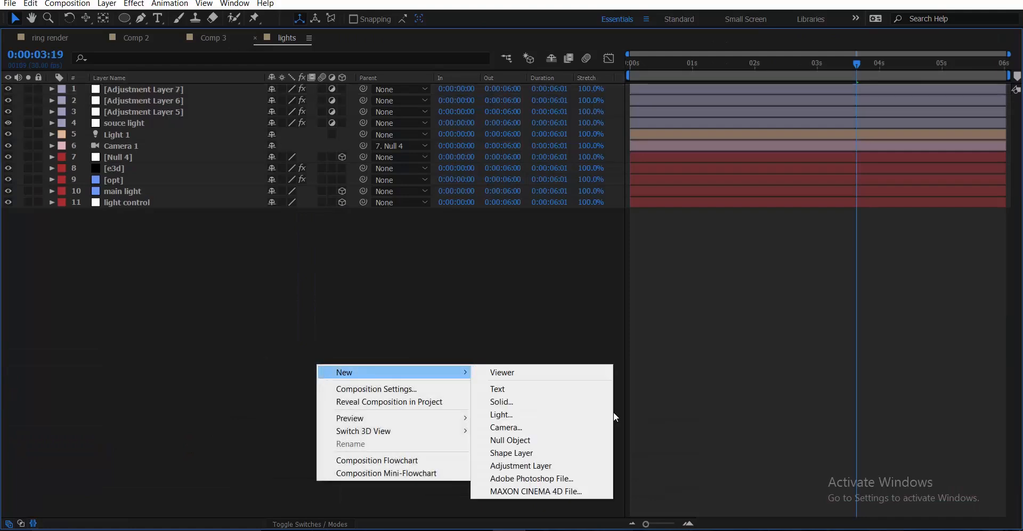
pyautogui.click(561, 404)
pyautogui.write('slide')
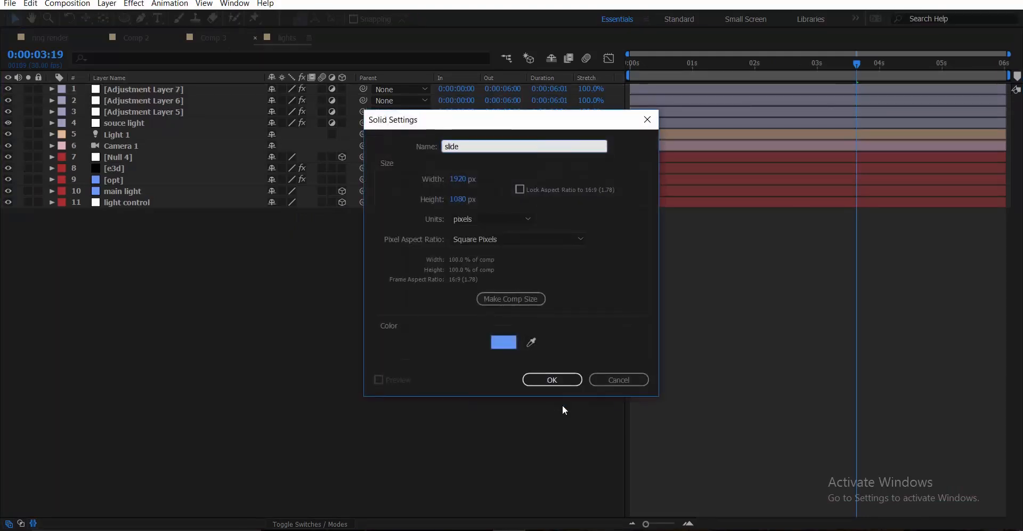
pyautogui.press('Return')
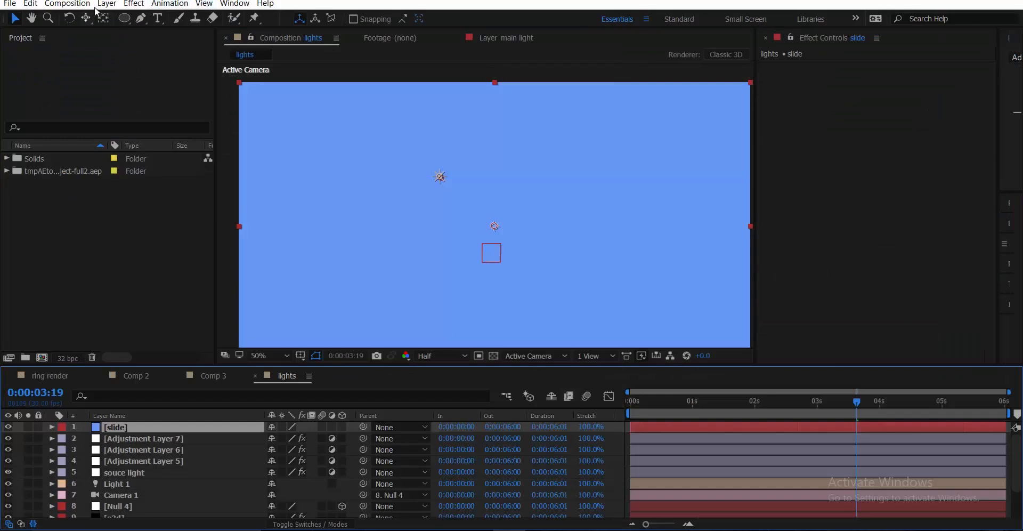
# Change the slide solid's color to black.
pyautogui.click(106, 4)
pyautogui.click(160, 30)
pyautogui.click(871, 375)
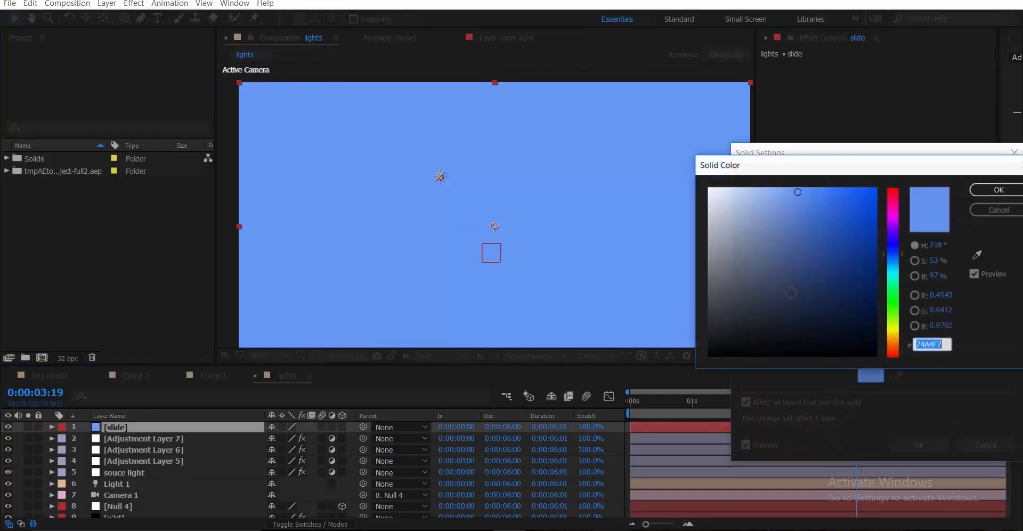
pyautogui.moveTo(791, 293); pyautogui.dragTo(791, 357)
pyautogui.click(998, 189)
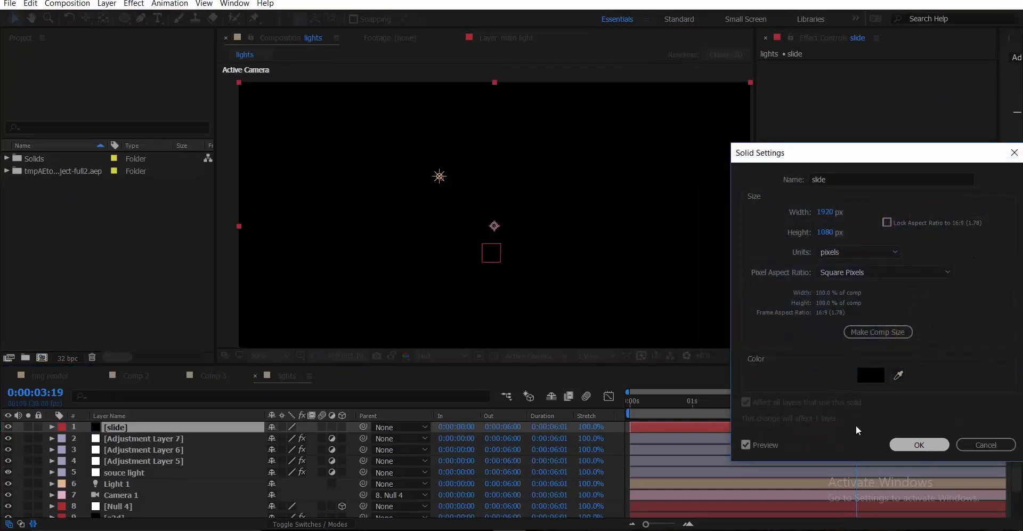
pyautogui.click(919, 444)
# Draw a rectangular mask across the full width of the slide solid and invert it to form letterbox bars.
pyautogui.moveTo(125, 19); pyautogui.dragTo(165, 46)
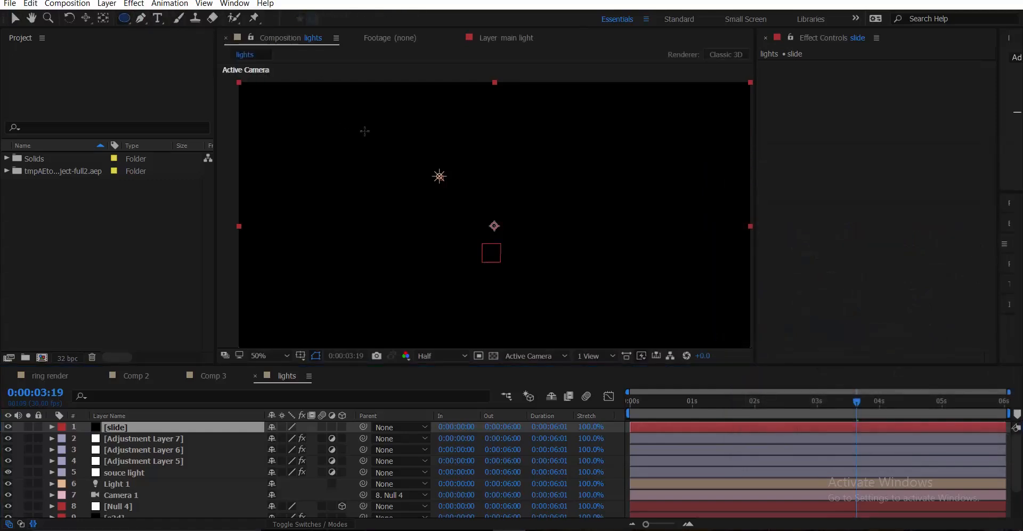
pyautogui.press(',')
pyautogui.moveTo(349, 149); pyautogui.dragTo(624, 227)
pyautogui.hotkey('ctrl', 'z')
pyautogui.moveTo(359, 157); pyautogui.dragTo(625, 275)
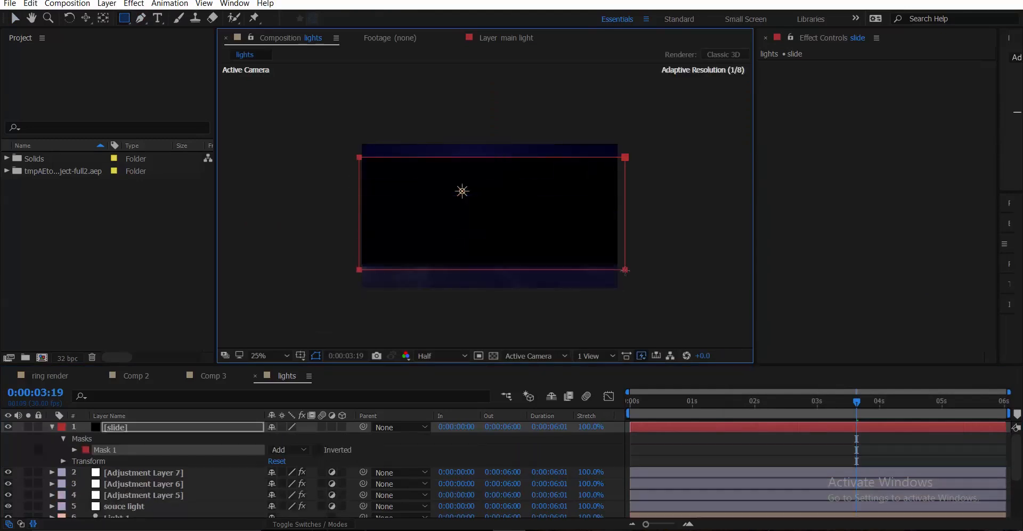
pyautogui.click(318, 449)
pyautogui.scroll(2, 501, 237)
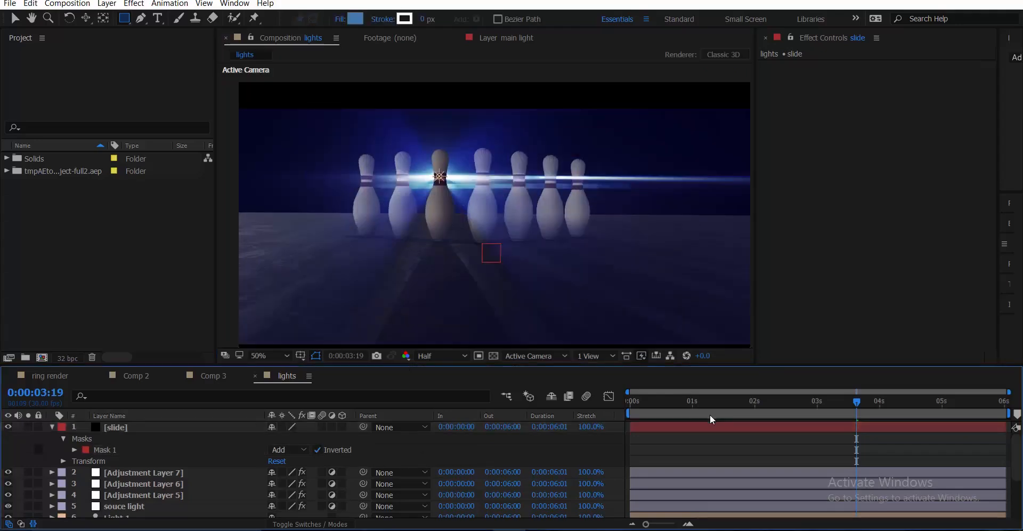
# Preview the lights composition from the start and check the frame at 0:00:02:03.
pyautogui.press('space')
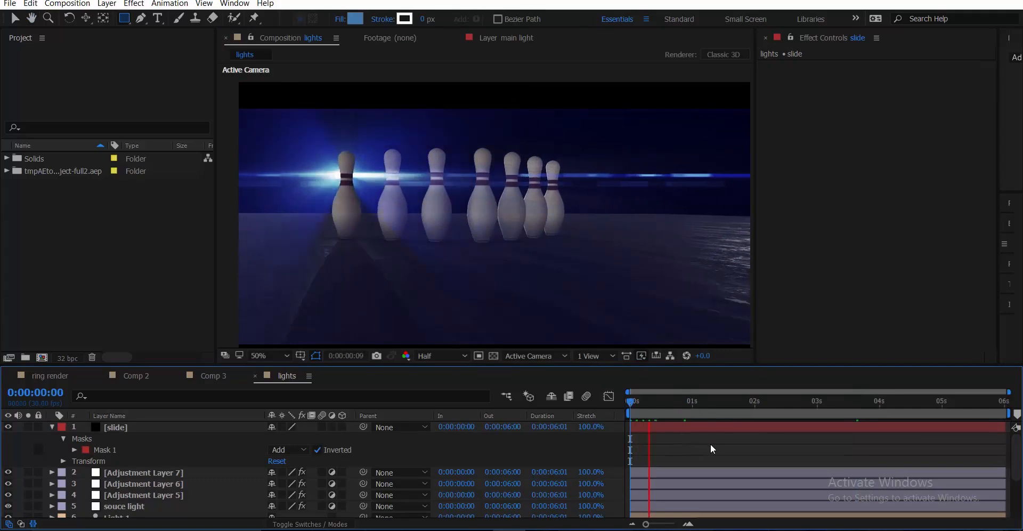
pyautogui.click(761, 404)
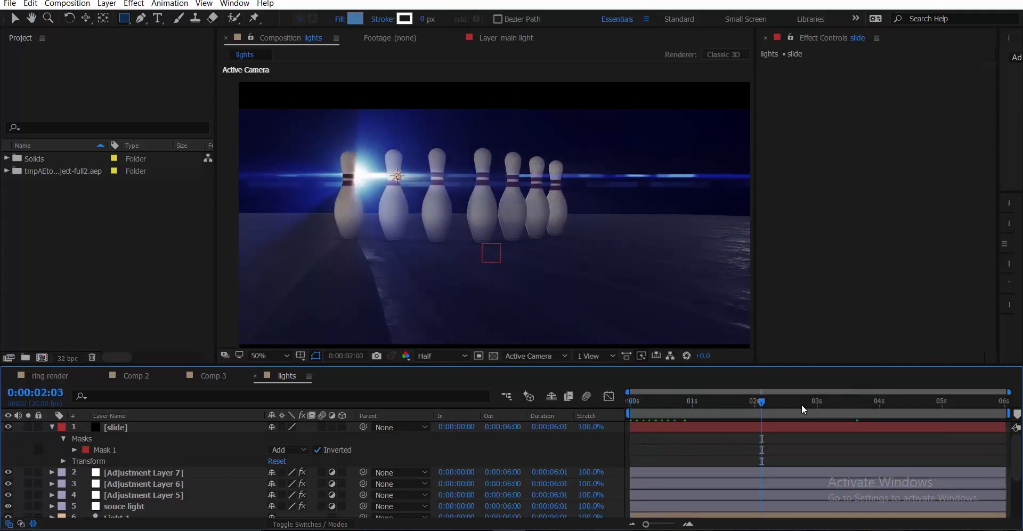
# Open the Element scene setup of the e3d layer in the lights composition.
pyautogui.scroll(-1, 146, 495)
pyautogui.scroll(1, 97, 463)
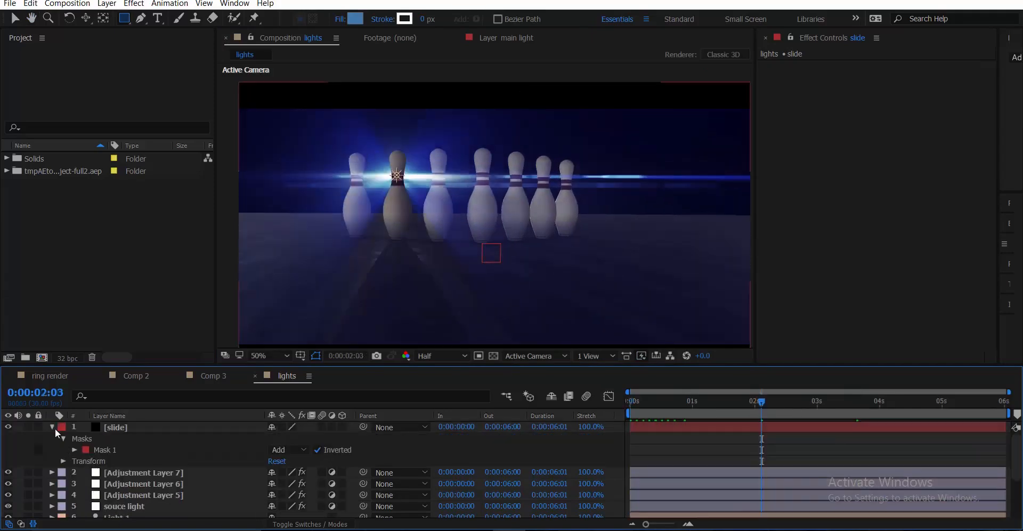
pyautogui.click(52, 427)
pyautogui.click(137, 517)
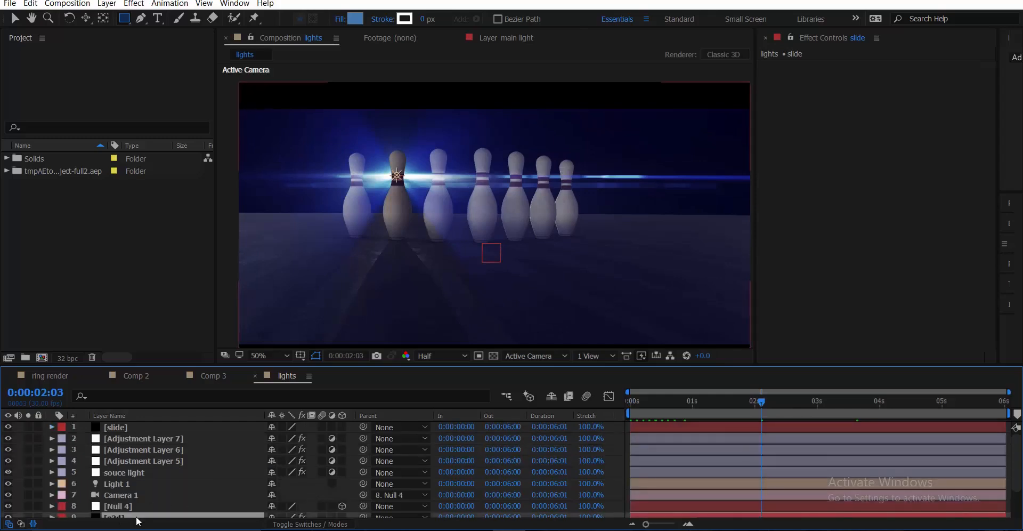
pyautogui.click(832, 98)
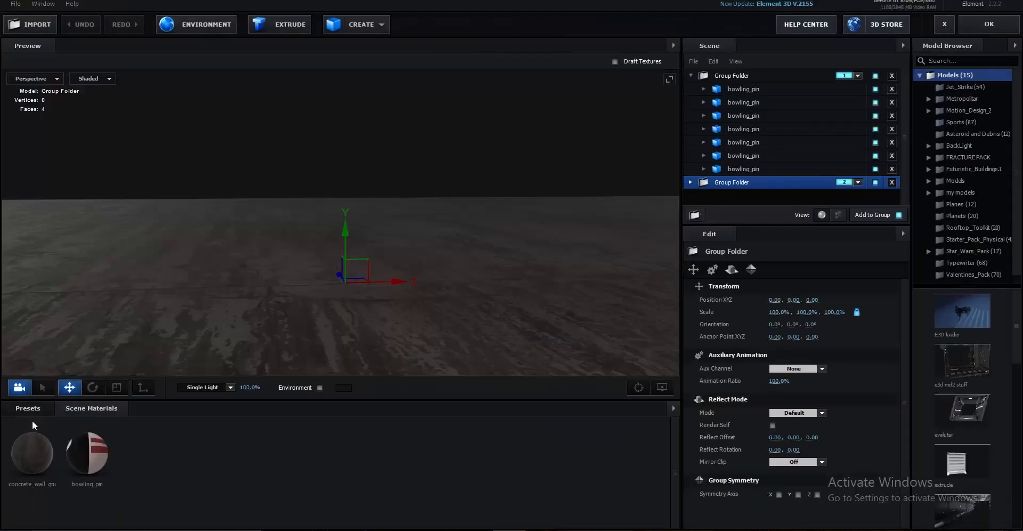
# Try the BackLight_2K_39 environment preset in the Element scene and return to the composition.
pyautogui.click(33, 415)
pyautogui.click(52, 435)
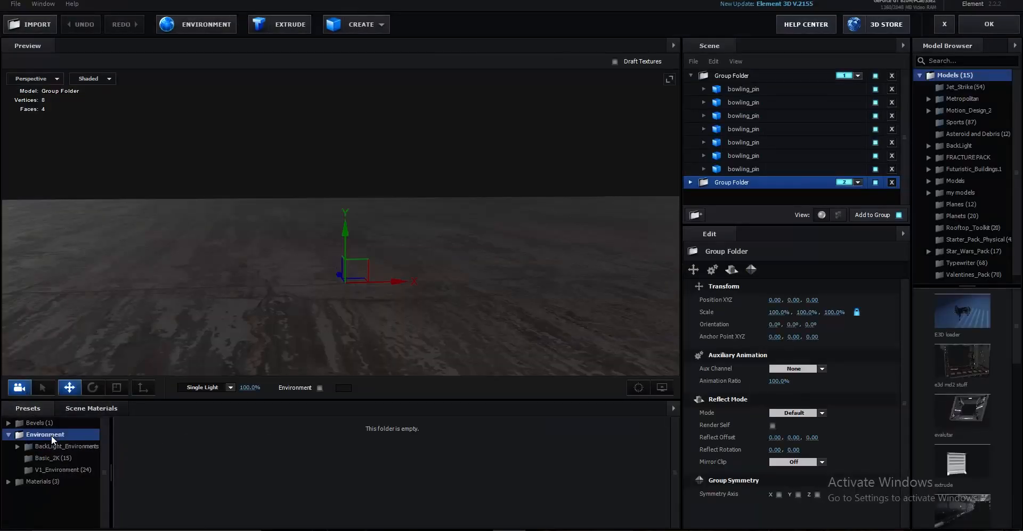
pyautogui.click(66, 446)
pyautogui.click(67, 458)
pyautogui.scroll(-3, 309, 488)
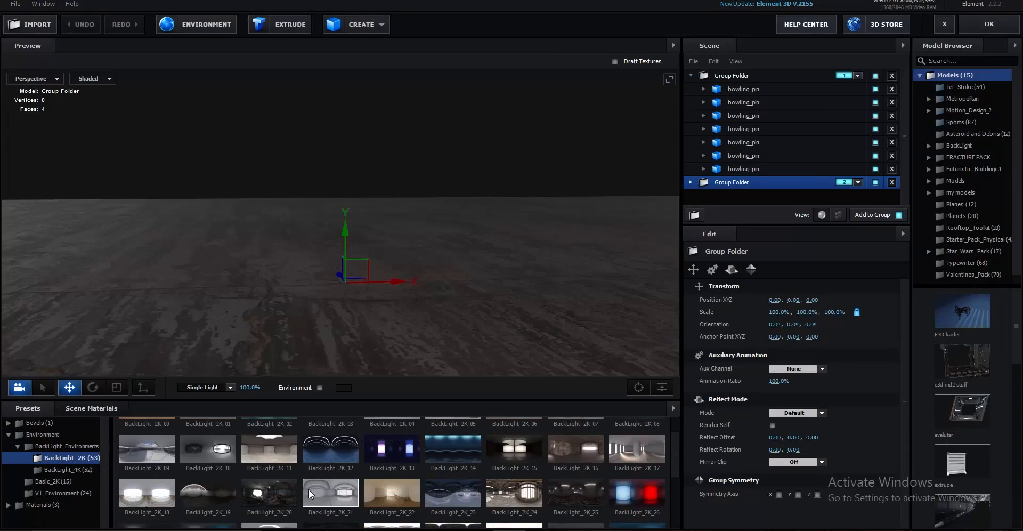
pyautogui.scroll(-2, 386, 497)
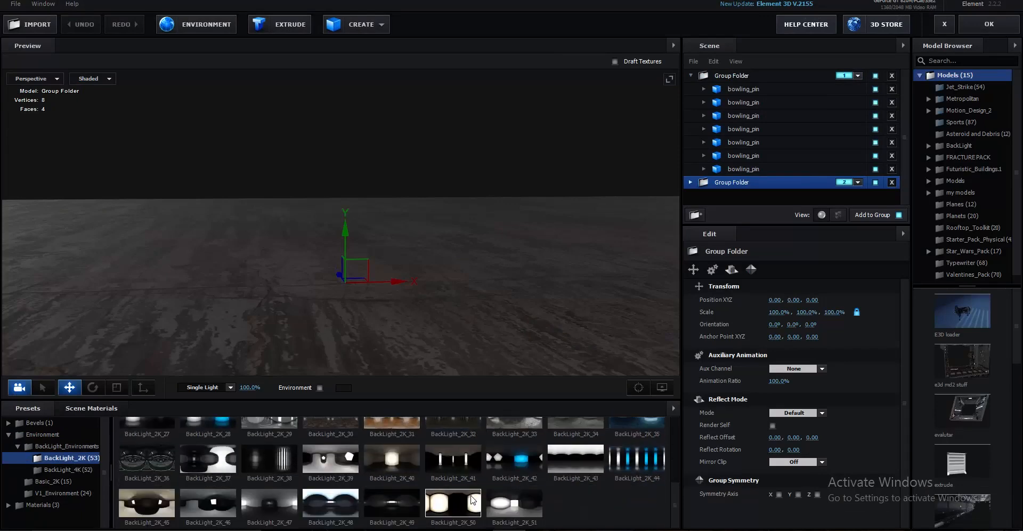
pyautogui.click(334, 459)
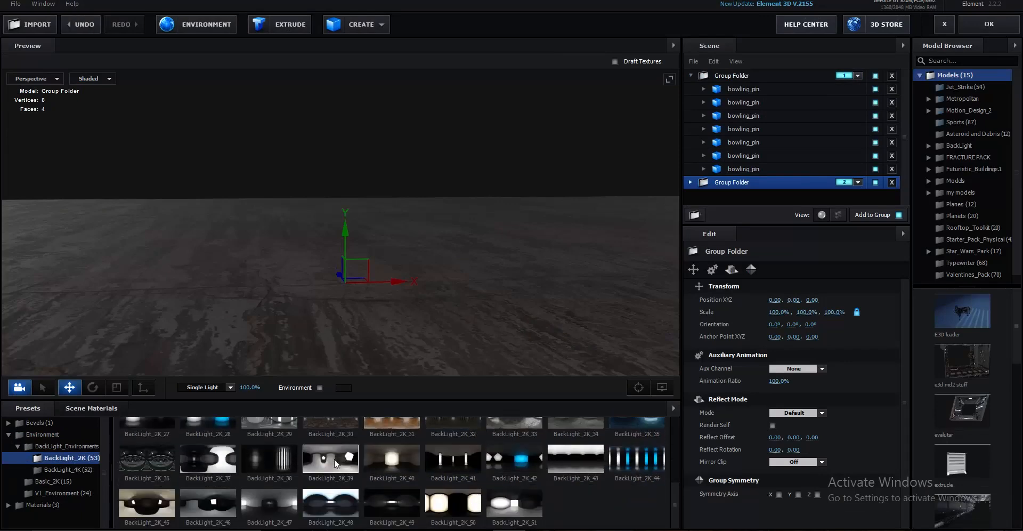
pyautogui.click(990, 24)
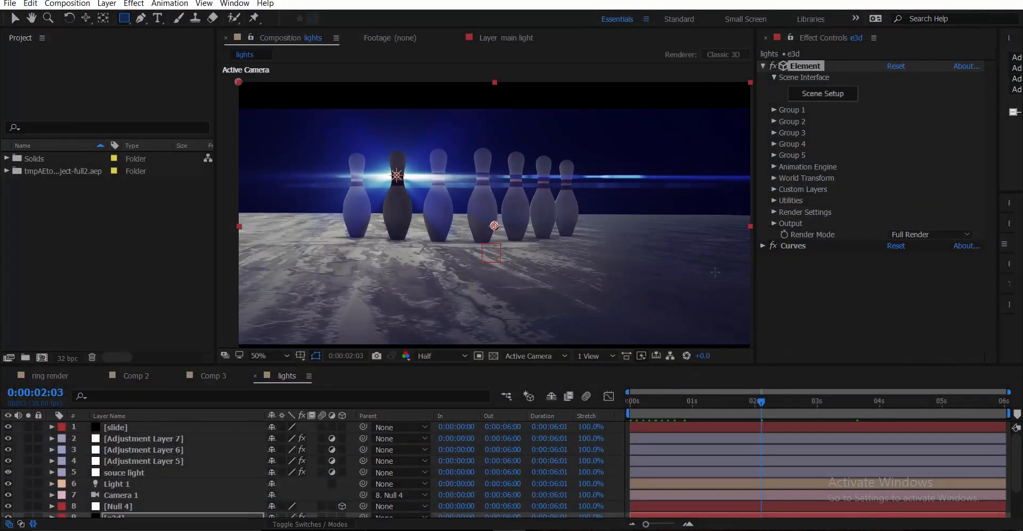
# Sample a dark blue from the composition as the Physical Environment tint and preview the animation from the start.
pyautogui.click(774, 212)
pyautogui.click(785, 89)
pyautogui.click(785, 77)
pyautogui.click(911, 112)
pyautogui.click(520, 143)
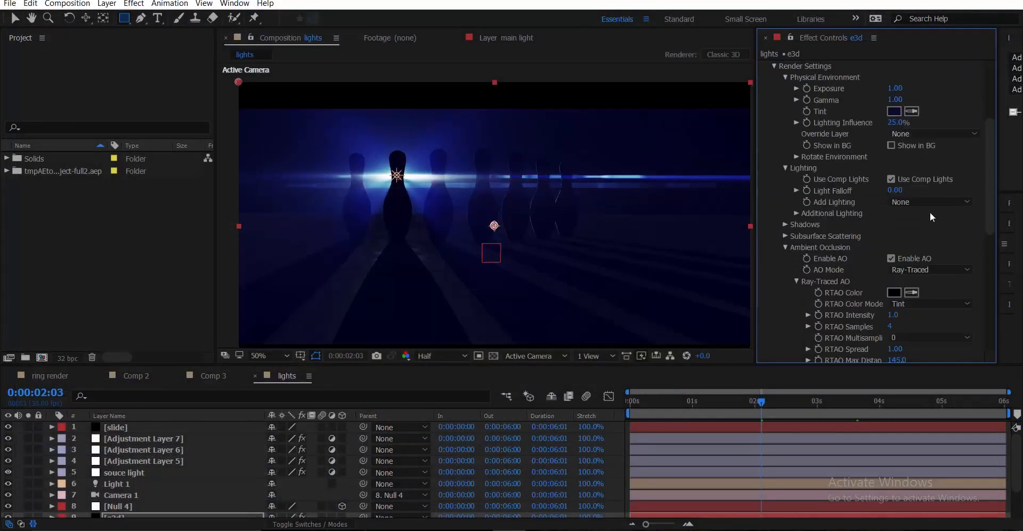
pyautogui.click(709, 402)
pyautogui.press('Home')
pyautogui.press('space')
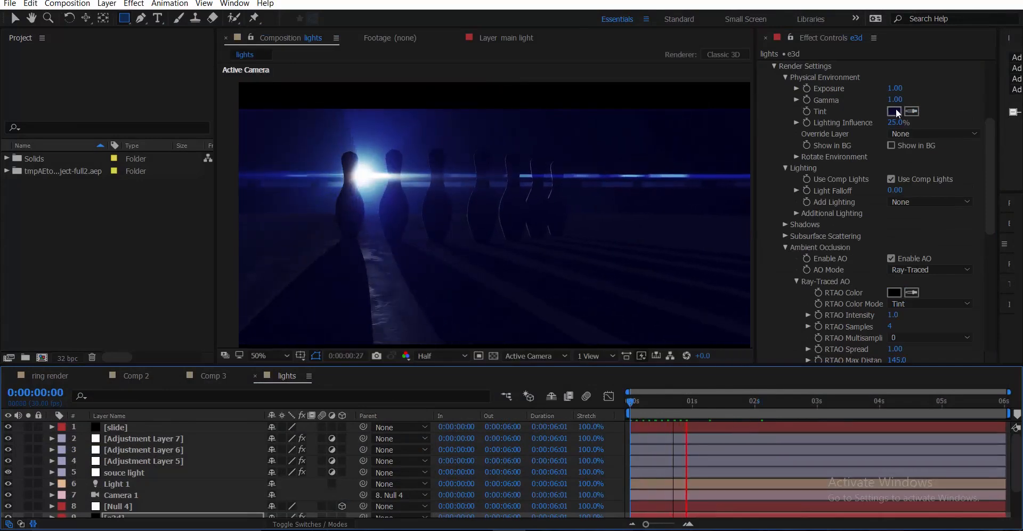
# Undo the dark blue Physical Environment tint on the Element effect.
pyautogui.click(894, 111)
pyautogui.click(987, 208)
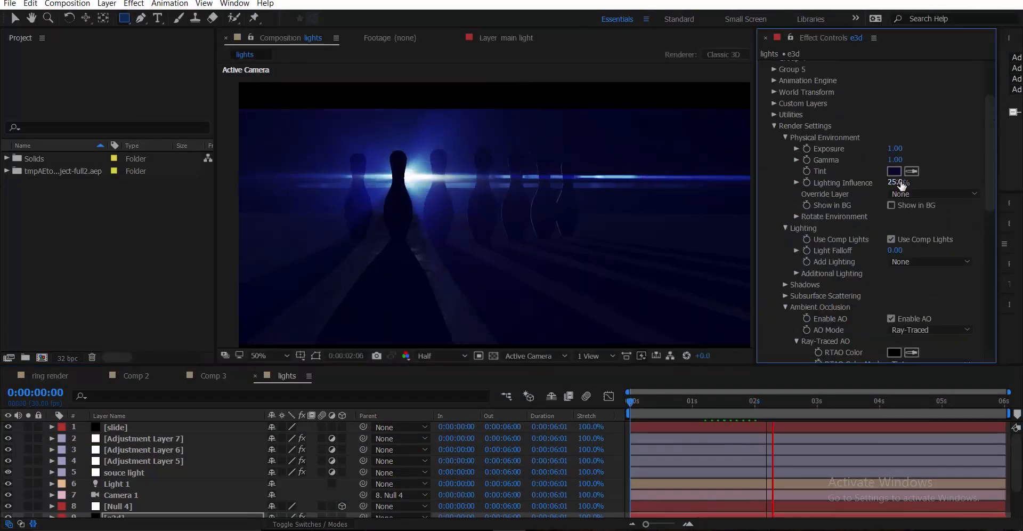
pyautogui.hotkey('ctrl', 'z')
pyautogui.hotkey('ctrl', 'z')
pyautogui.hotkey('ctrl', 'z')
# Reopen the Element scene setup, try the BackLight_2K_20 environment and show the environment in the preview.
pyautogui.scroll(3, 901, 185)
pyautogui.click(826, 97)
pyautogui.scroll(-3, 407, 455)
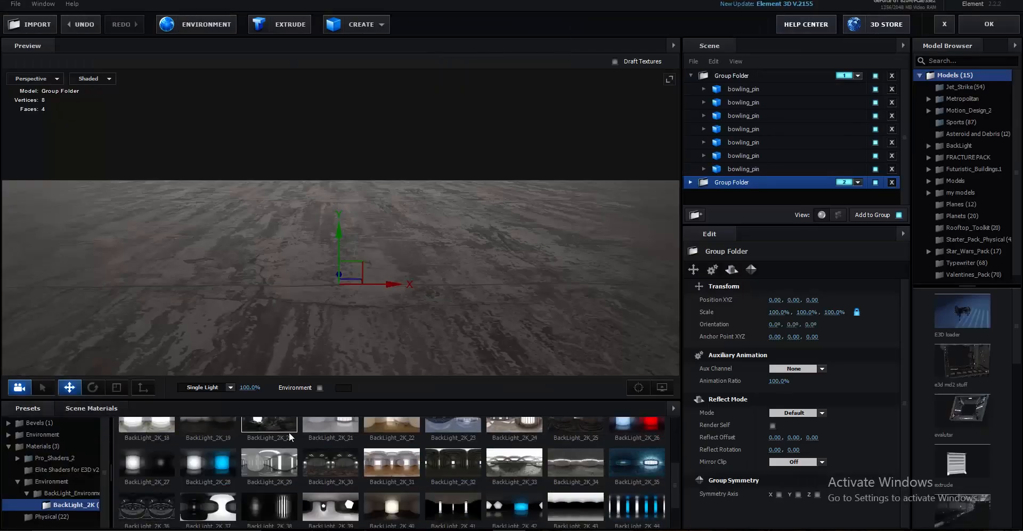
pyautogui.doubleClick(289, 432)
pyautogui.click(320, 388)
pyautogui.moveTo(446, 315); pyautogui.dragTo(564, 302)
# Apply the BackLight_2K_42 environment to the Element scene, inspect its reflections on the floor and accept the scene.
pyautogui.doubleClick(392, 505)
pyautogui.scroll(-2, 512, 464)
pyautogui.doubleClick(514, 458)
pyautogui.moveTo(479, 277); pyautogui.dragTo(513, 260)
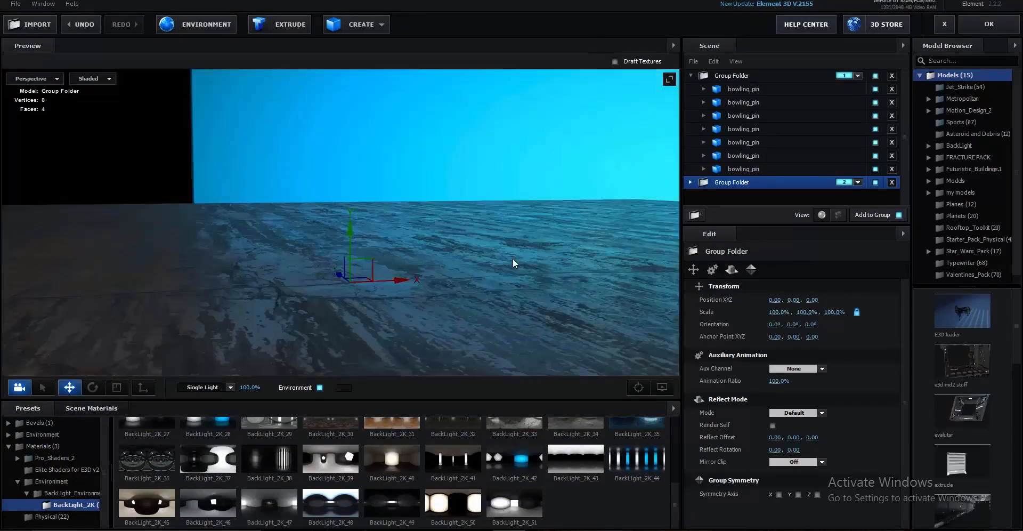
pyautogui.click(981, 27)
pyautogui.click(823, 93)
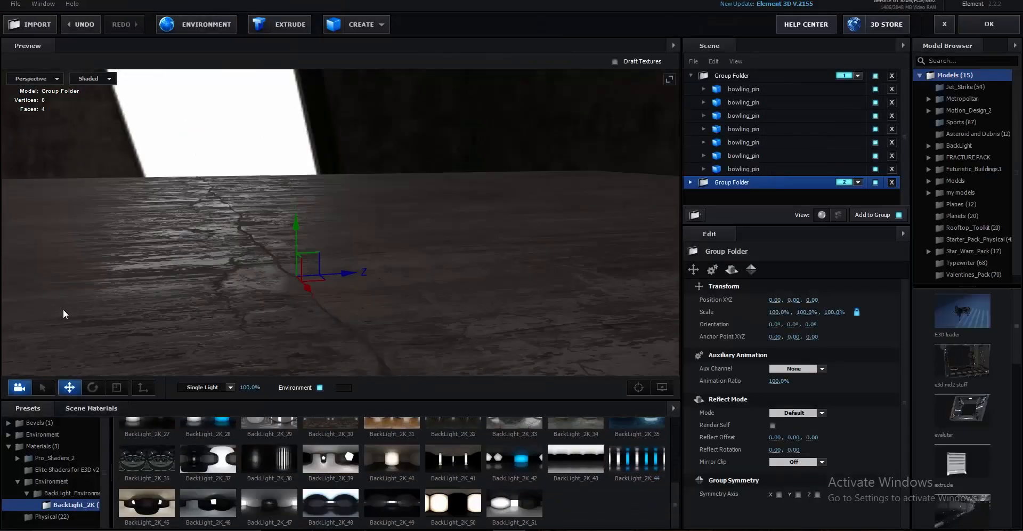
pyautogui.moveTo(63, 309); pyautogui.dragTo(181, 264)
pyautogui.click(980, 28)
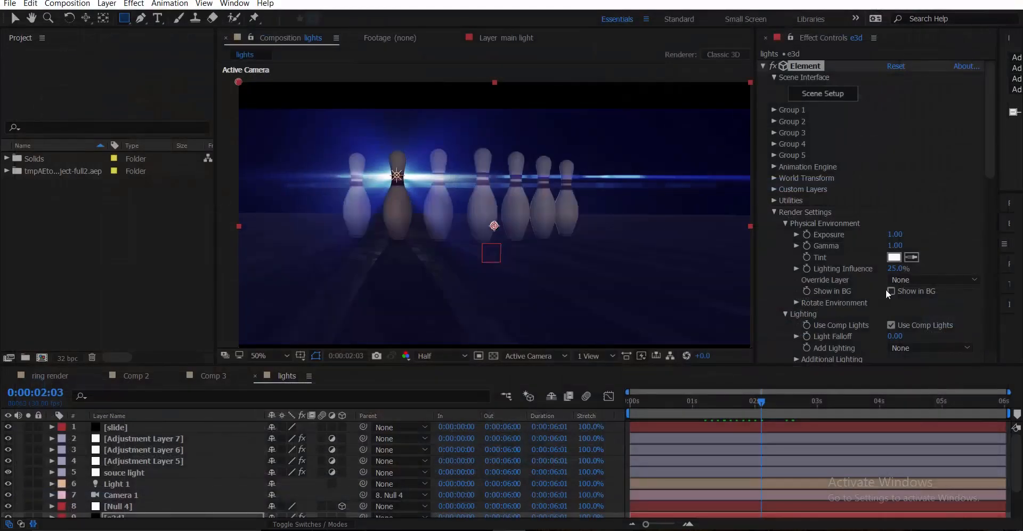
# Rotate the Element environment to 134° on Y, showing it in the background only while adjusting.
pyautogui.click(899, 290)
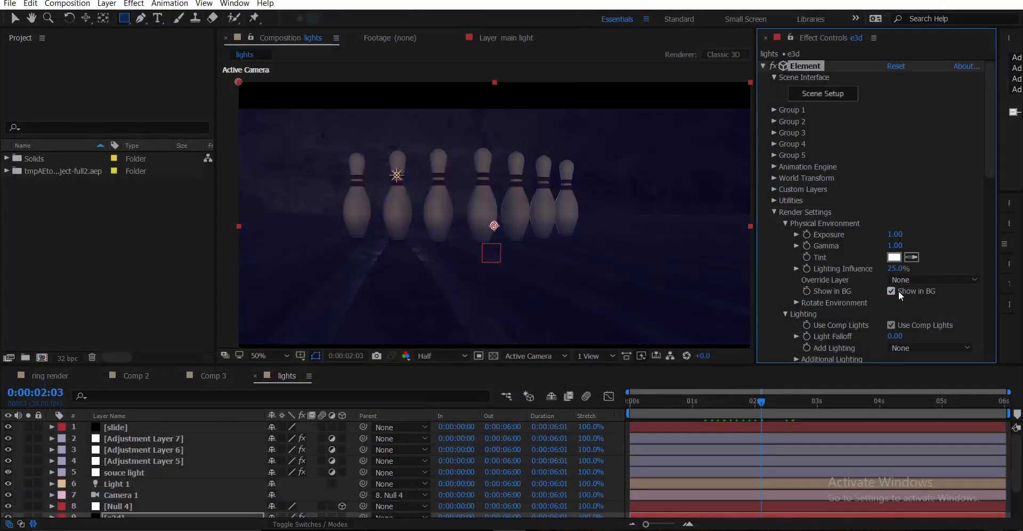
pyautogui.click(797, 302)
pyautogui.moveTo(910, 332); pyautogui.dragTo(919, 324)
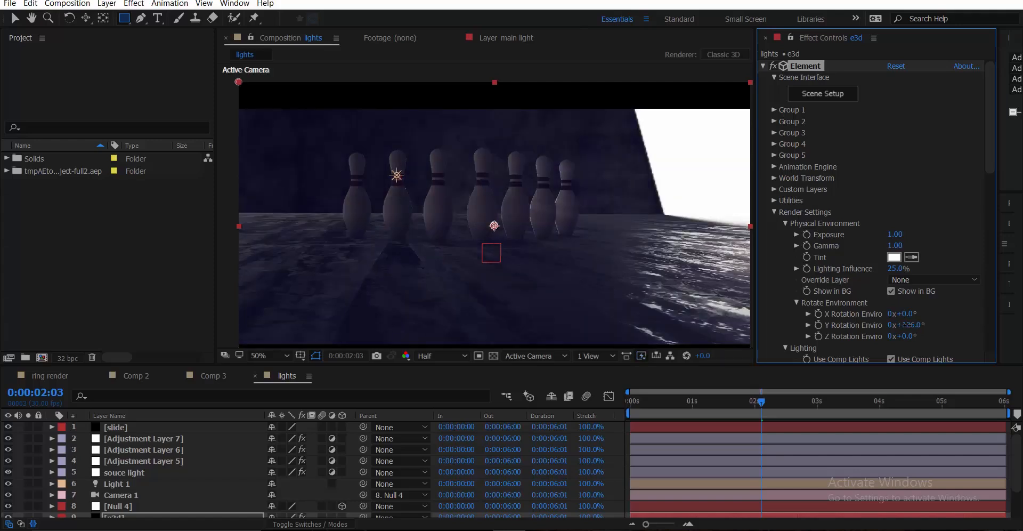
pyautogui.moveTo(906, 324); pyautogui.dragTo(915, 330)
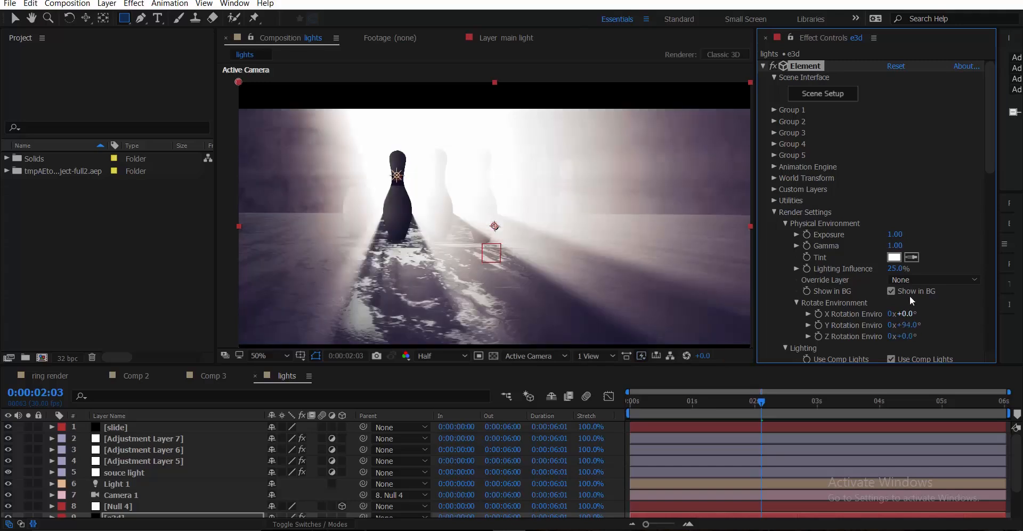
pyautogui.click(887, 288)
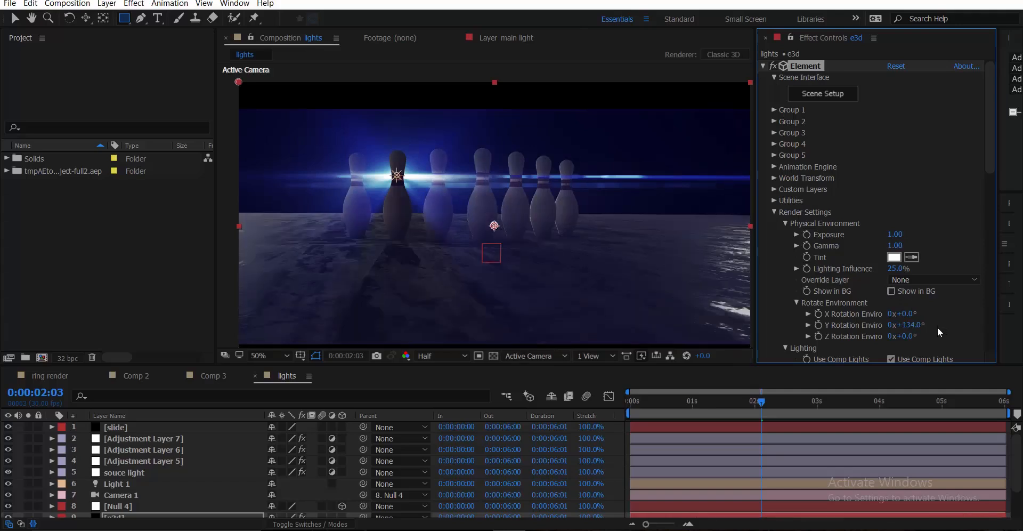
# At 0:00:01:09, set the Physical Environment tint to light blue 6EADFF.
pyautogui.click(709, 399)
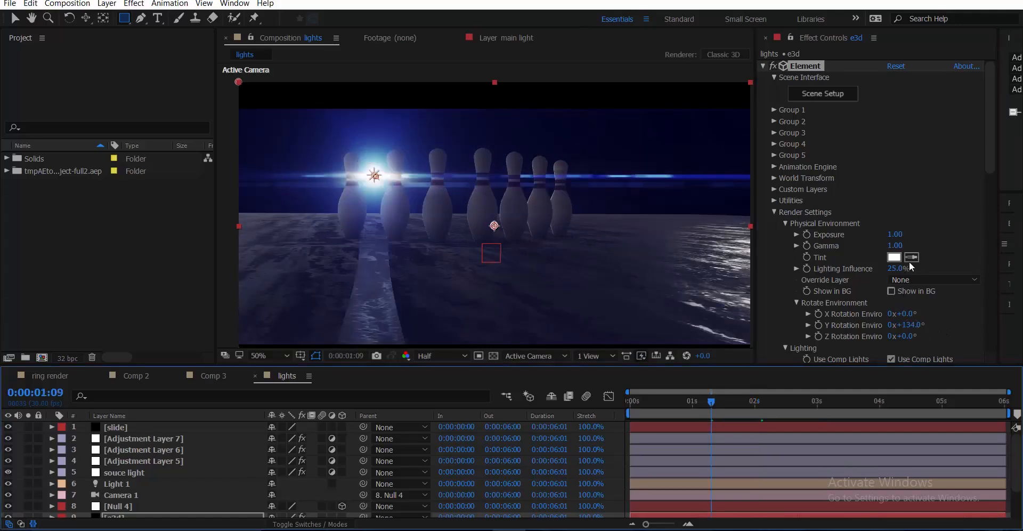
pyautogui.click(894, 257)
pyautogui.moveTo(894, 272); pyautogui.dragTo(894, 256)
pyautogui.moveTo(806, 210); pyautogui.dragTo(802, 188)
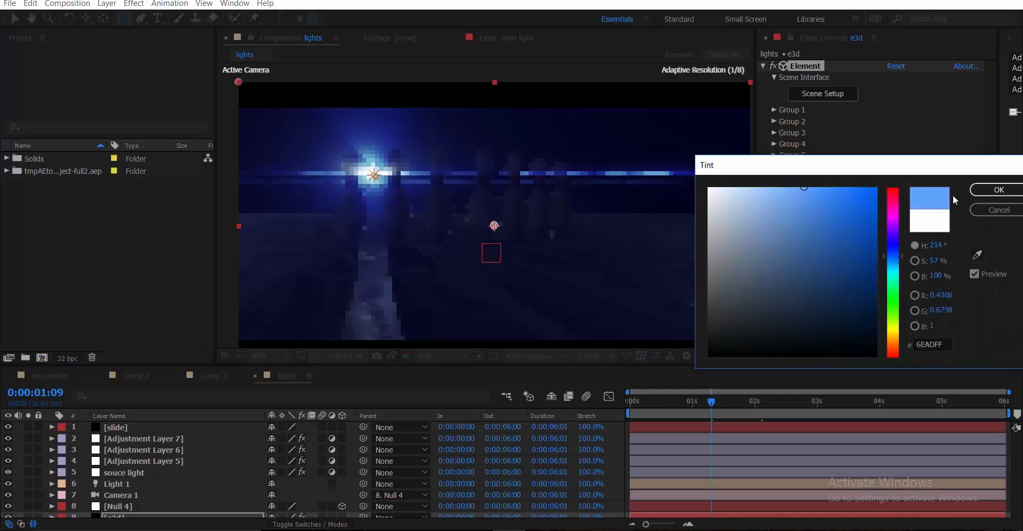
pyautogui.click(997, 190)
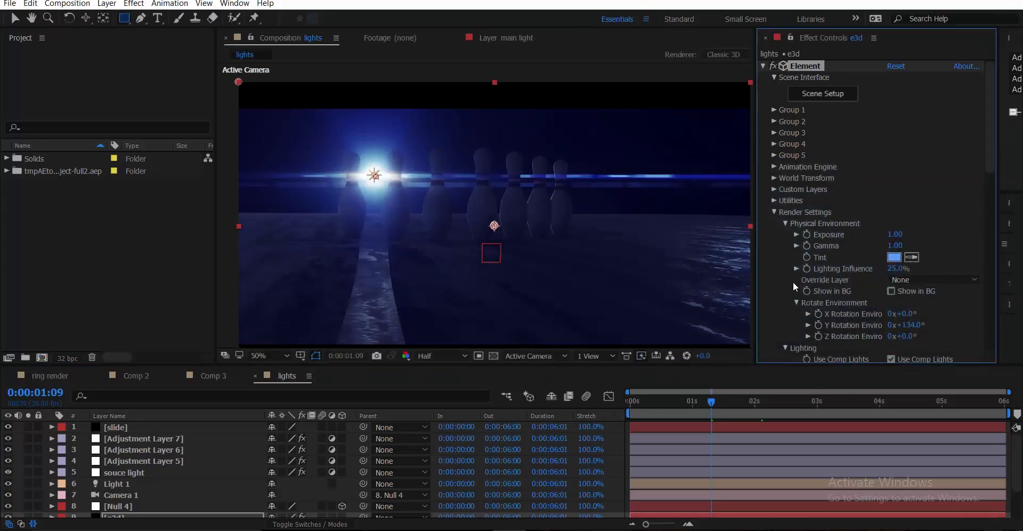
# Check the blue-tinted shot at 0:00:02:14, 0:00:03:24 and 0:00:04:23.
pyautogui.click(783, 403)
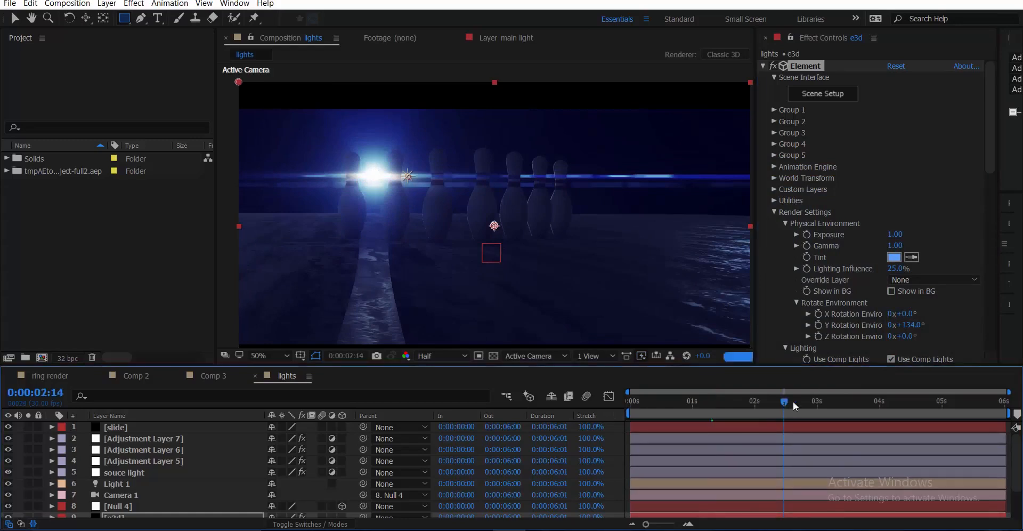
pyautogui.click(837, 401)
pyautogui.click(867, 401)
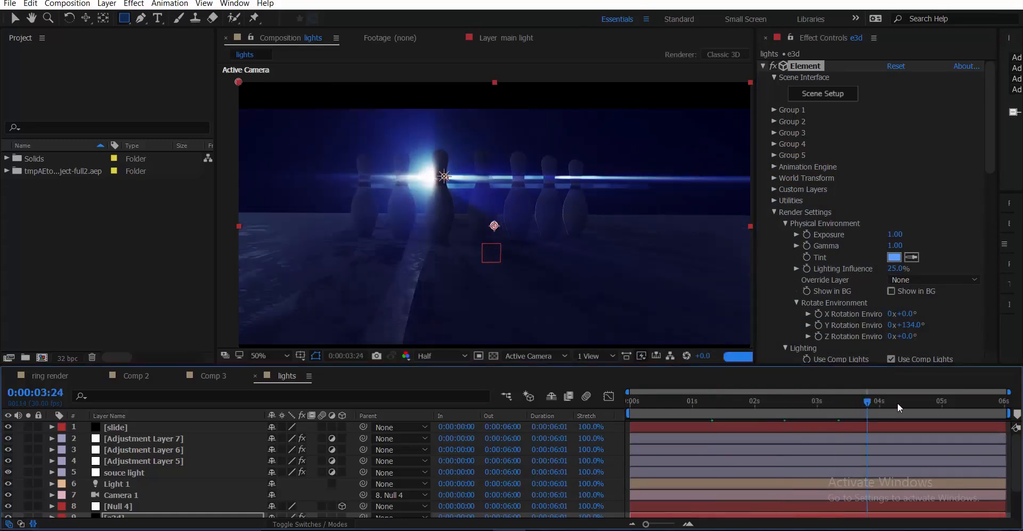
pyautogui.click(926, 401)
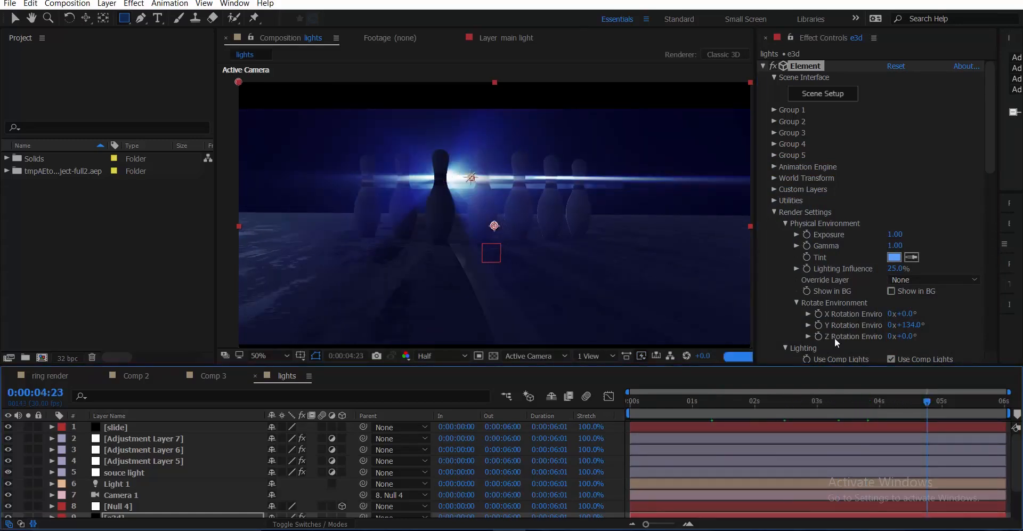
# Enable fog in the Element render settings of the e3d layer.
pyautogui.click(785, 224)
pyautogui.click(785, 236)
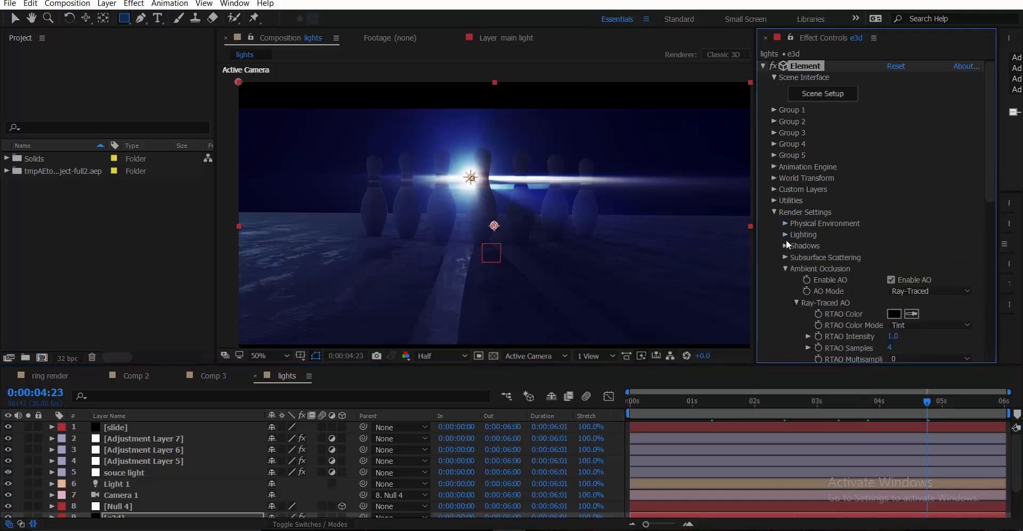
pyautogui.click(784, 269)
pyautogui.click(897, 299)
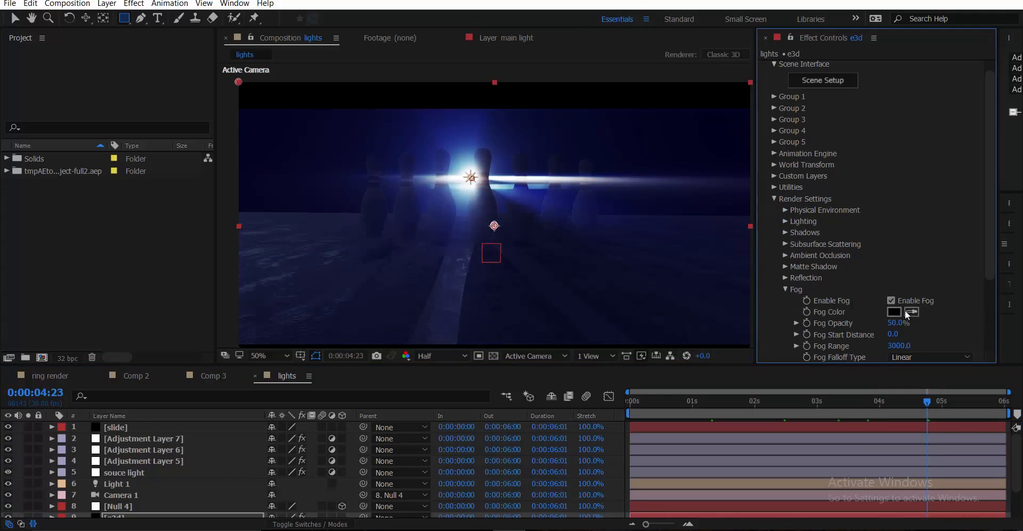
# Set the Element fog color to dark blue 091D44.
pyautogui.click(895, 312)
pyautogui.click(894, 260)
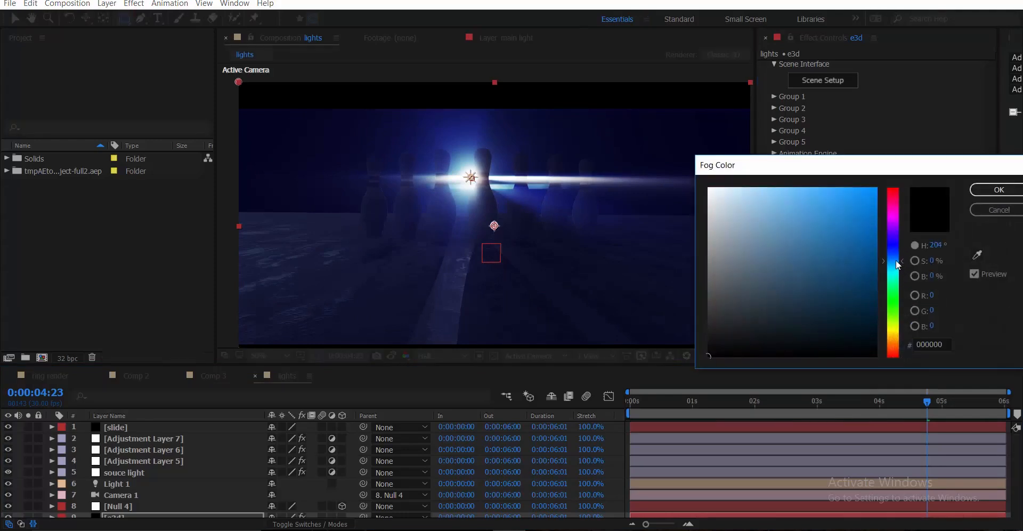
pyautogui.click(836, 259)
pyautogui.click(831, 235)
pyautogui.click(893, 254)
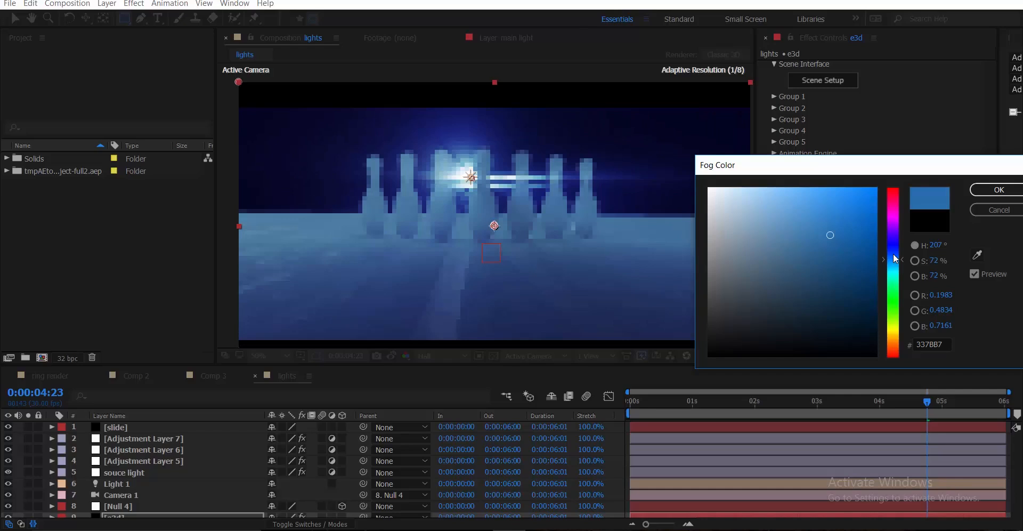
pyautogui.moveTo(843, 302)
pyautogui.mouseDown()
pyautogui.moveTo(861, 317)
pyautogui.moveTo(855, 311)
pyautogui.mouseUp()
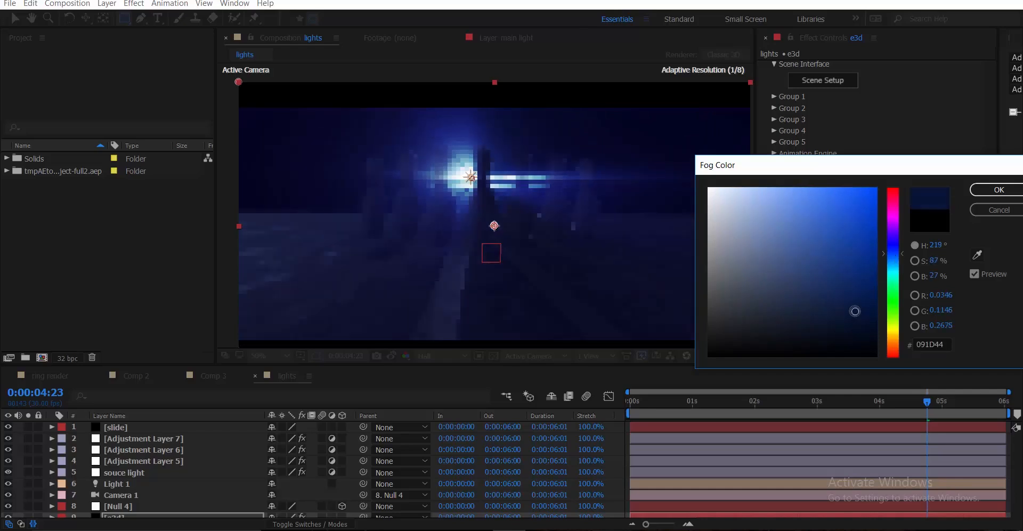
pyautogui.click(977, 194)
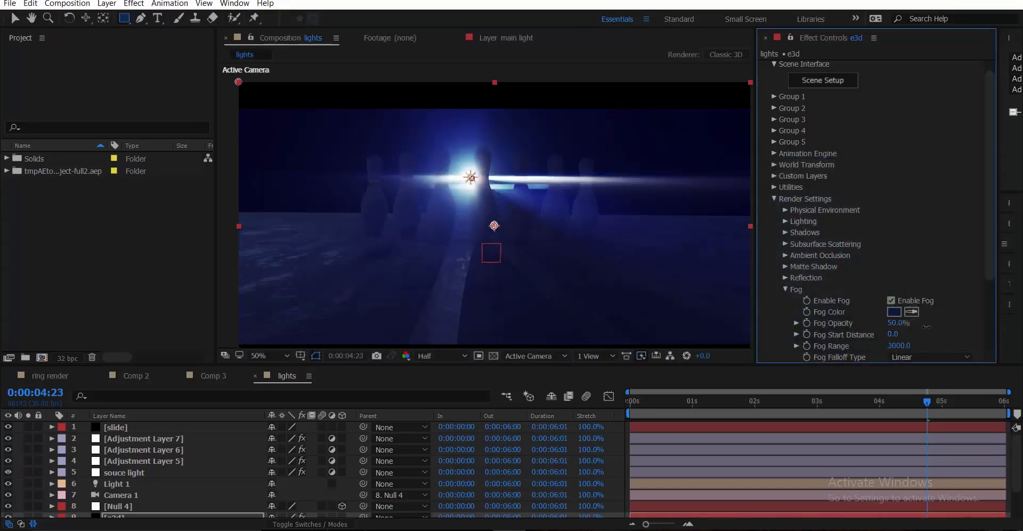
# Set the fog opacity to 74% and the fog start distance to 3310, and save the project.
pyautogui.click(893, 334)
pyautogui.write('1000')
pyautogui.press('Return')
pyautogui.moveTo(896, 328); pyautogui.dragTo(972, 332)
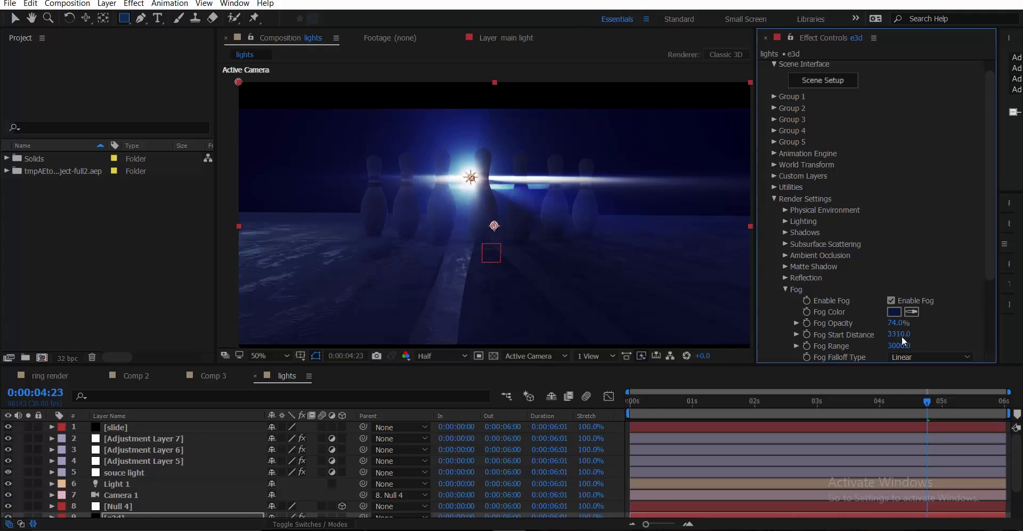
pyautogui.hotkey('ctrl', 's')
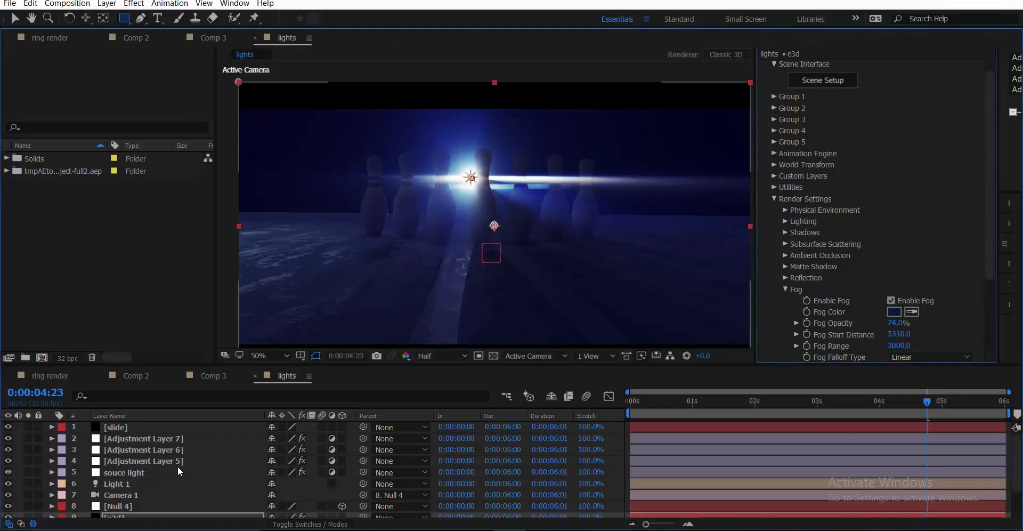
# Create a 1920 x 1080 black solid named bg and move it to the bottom of the lights composition's layer stack.
pyautogui.press('`')
pyautogui.rightClick(155, 424)
pyautogui.moveTo(219, 316)
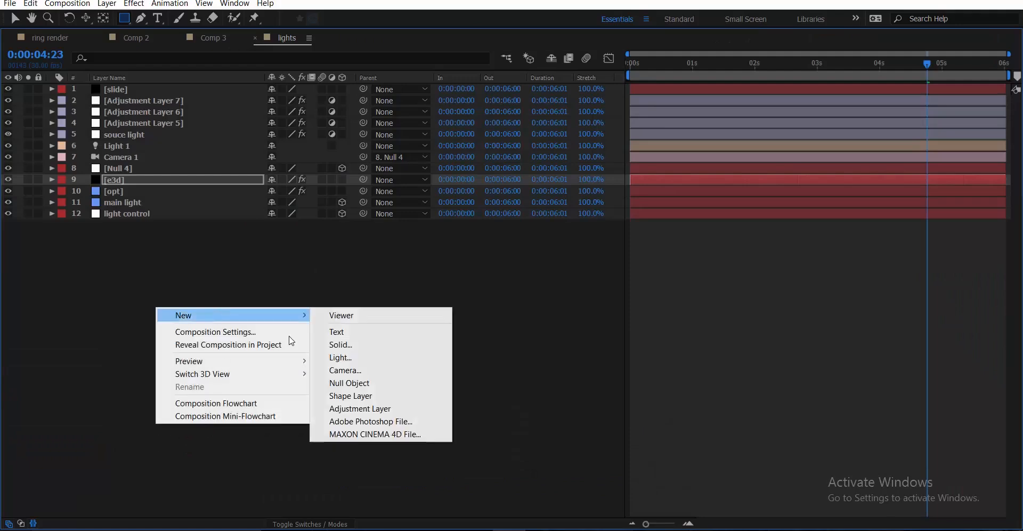
pyautogui.click(317, 344)
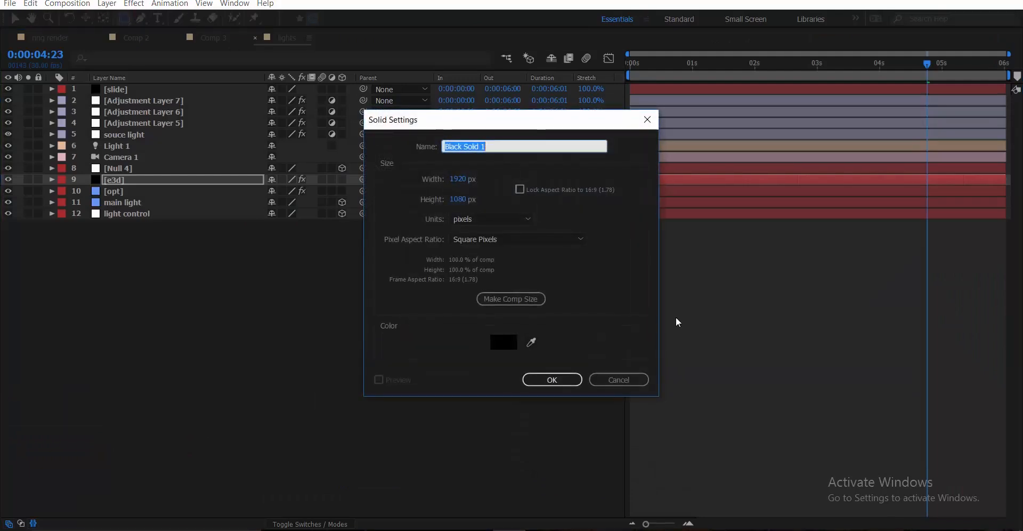
pyautogui.write('bg')
pyautogui.press('Return')
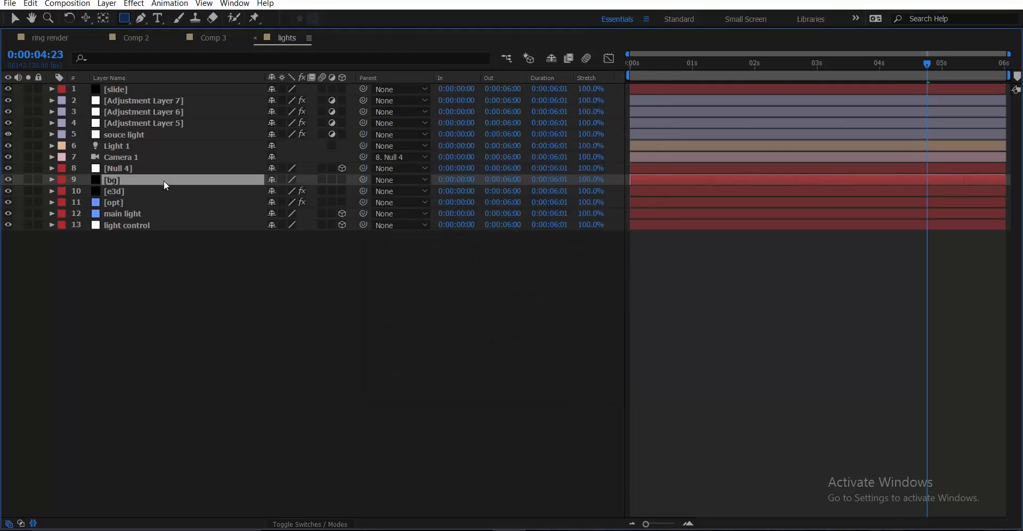
pyautogui.press('`')
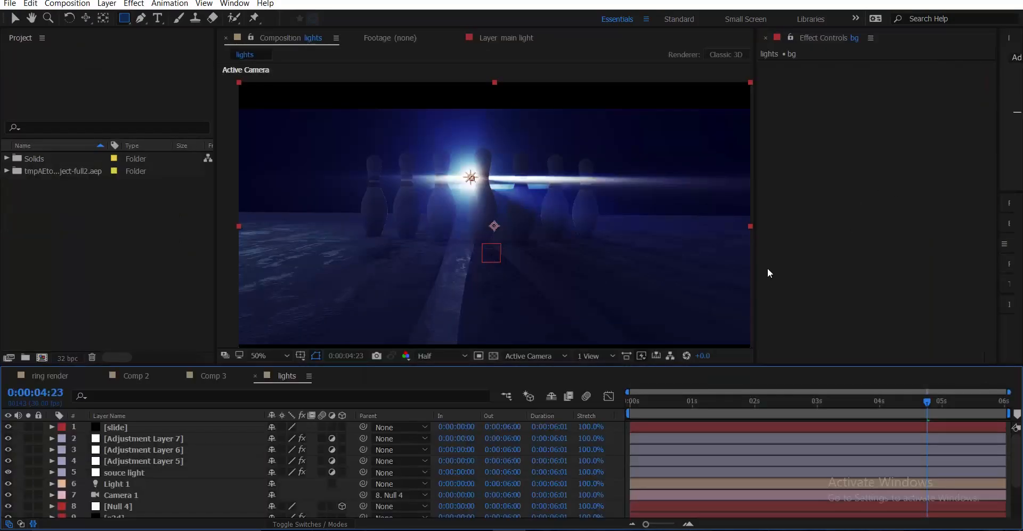
pyautogui.scroll(-3, 126, 500)
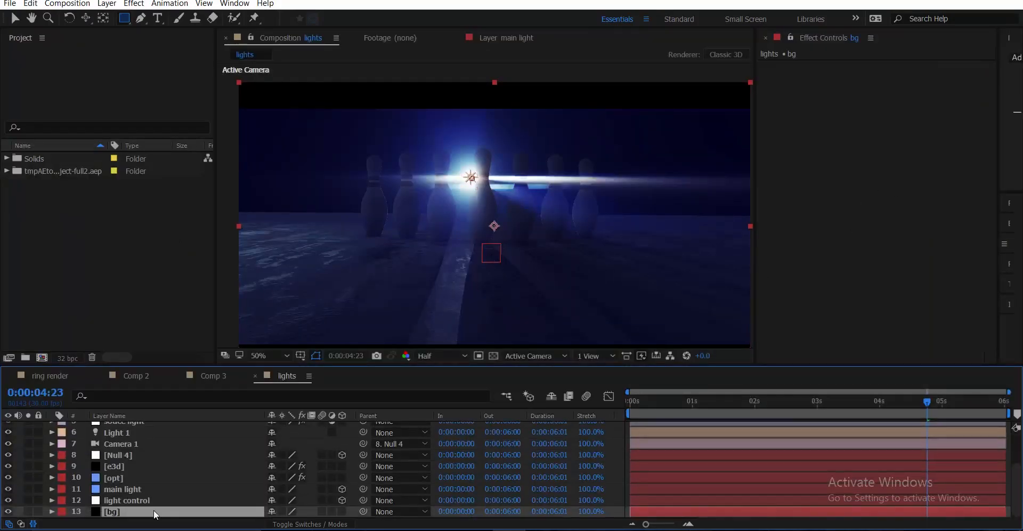
pyautogui.click(25, 511)
pyautogui.click(911, 183)
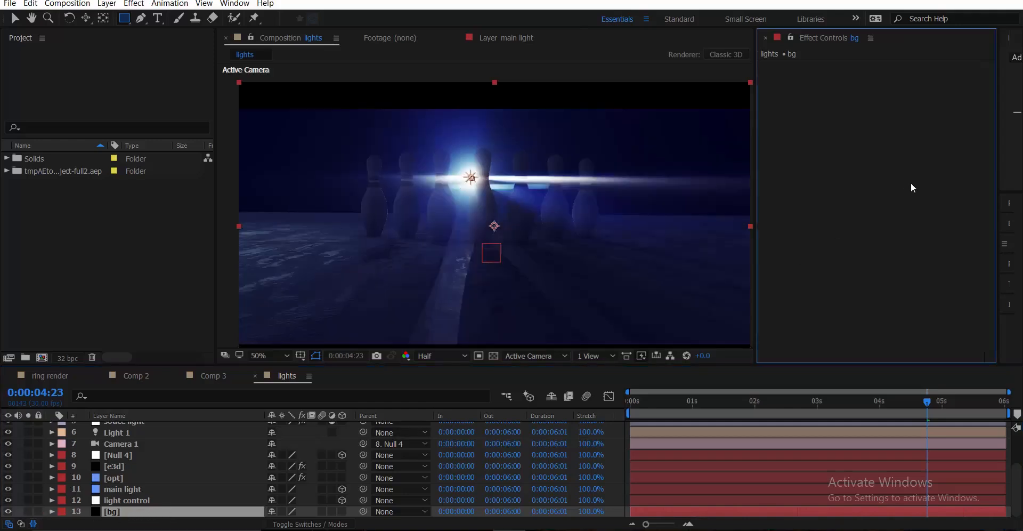
pyautogui.hotkey('ctrl', 'space')
pyautogui.write('rad')
pyautogui.press('Return')
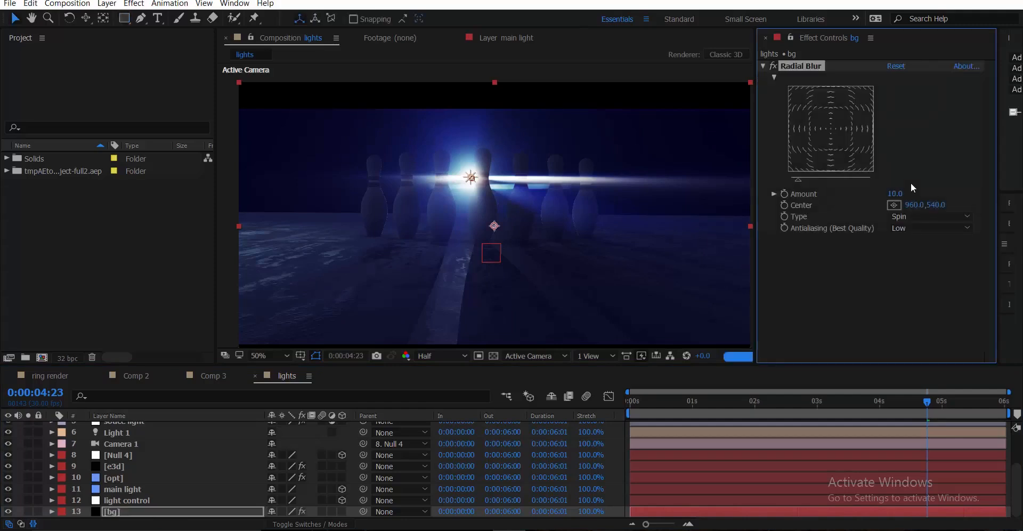
pyautogui.press('Delete')
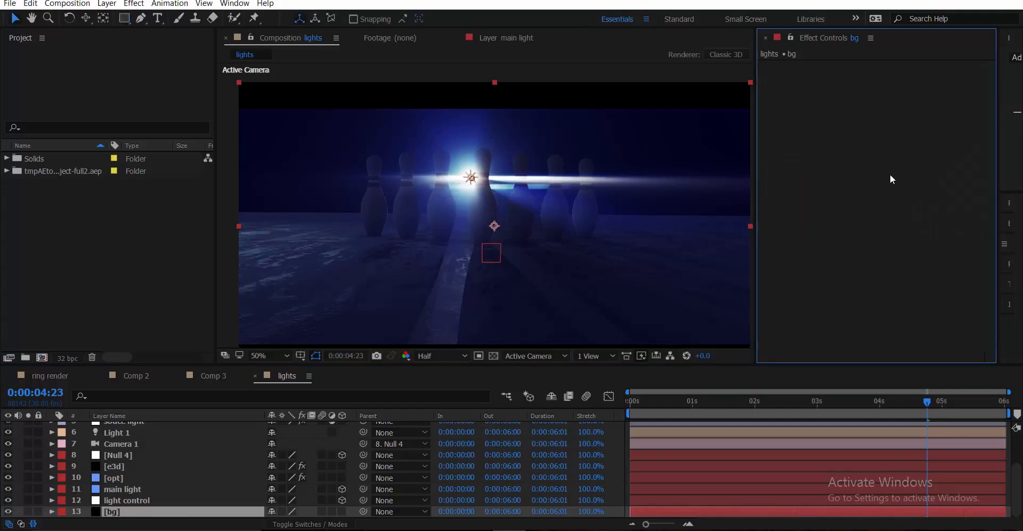
# Apply the Gradient Ramp effect to the bg solid.
pyautogui.press('g')
pyautogui.hotkey('ctrl', 'space')
pyautogui.write('g')
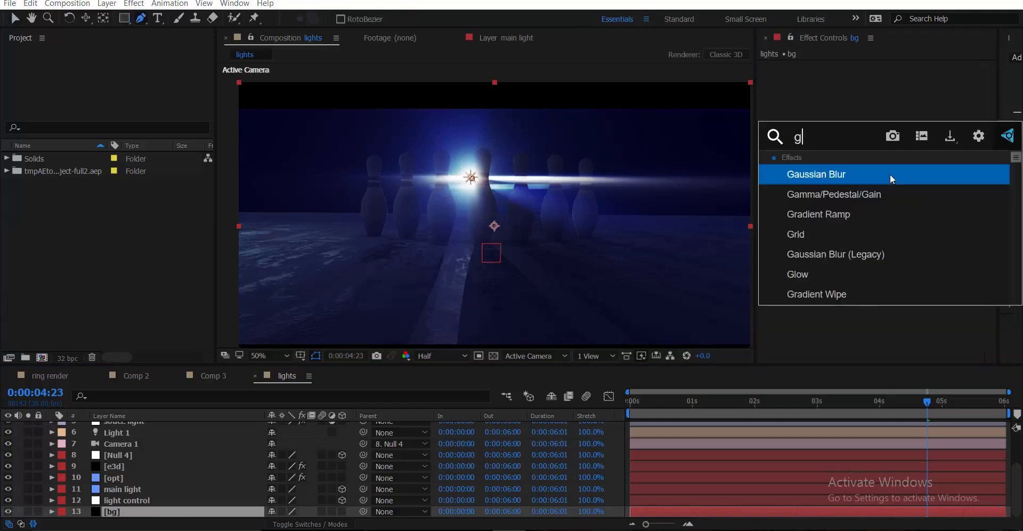
pyautogui.write('r')
pyautogui.press('Return')
pyautogui.press('v')
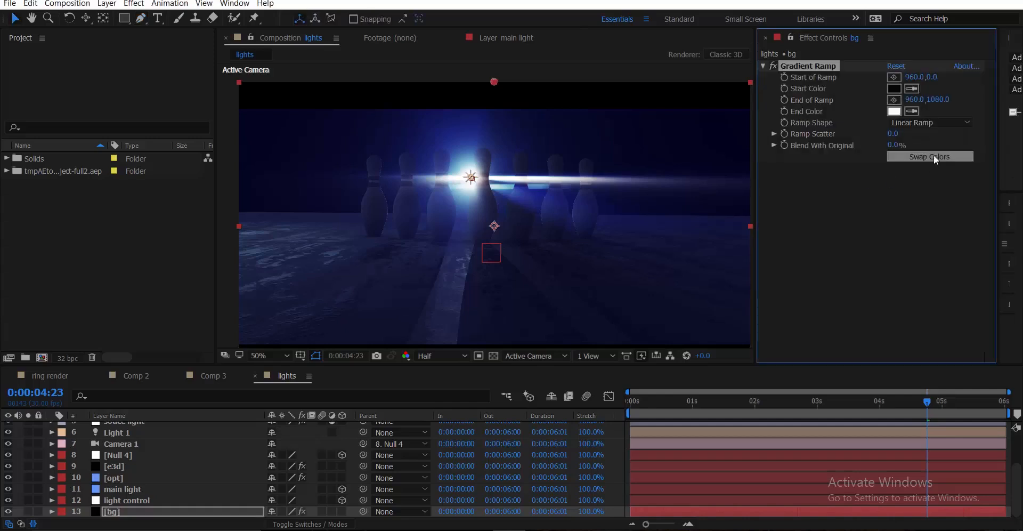
# Solo the bg layer and swap its ramp colors, using the Radial Ramp shape.
pyautogui.click(31, 510)
pyautogui.click(29, 511)
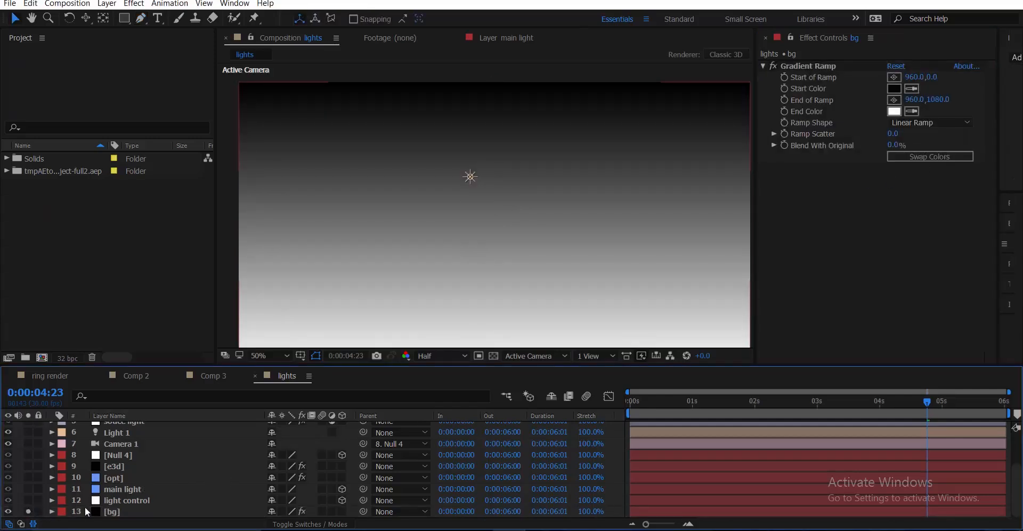
pyautogui.click(105, 505)
pyautogui.click(123, 514)
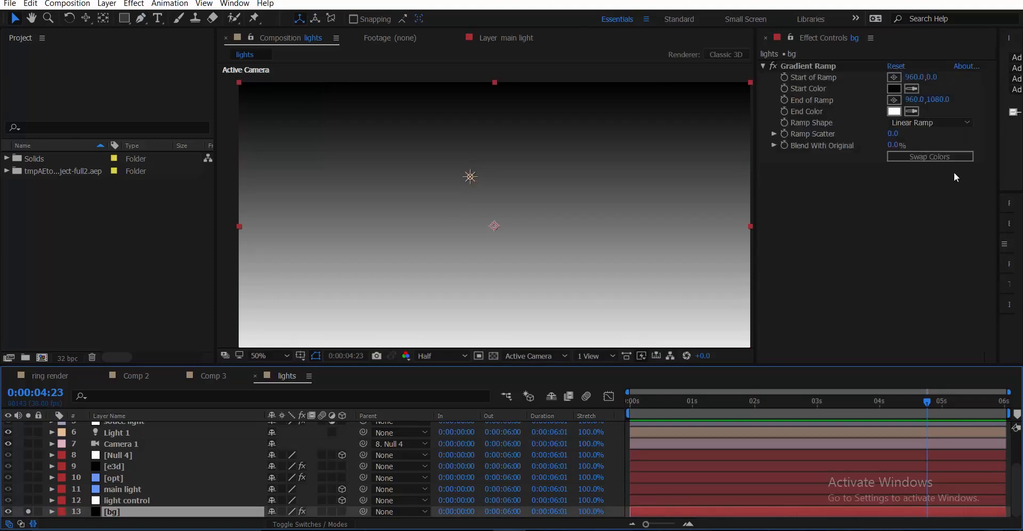
pyautogui.click(931, 159)
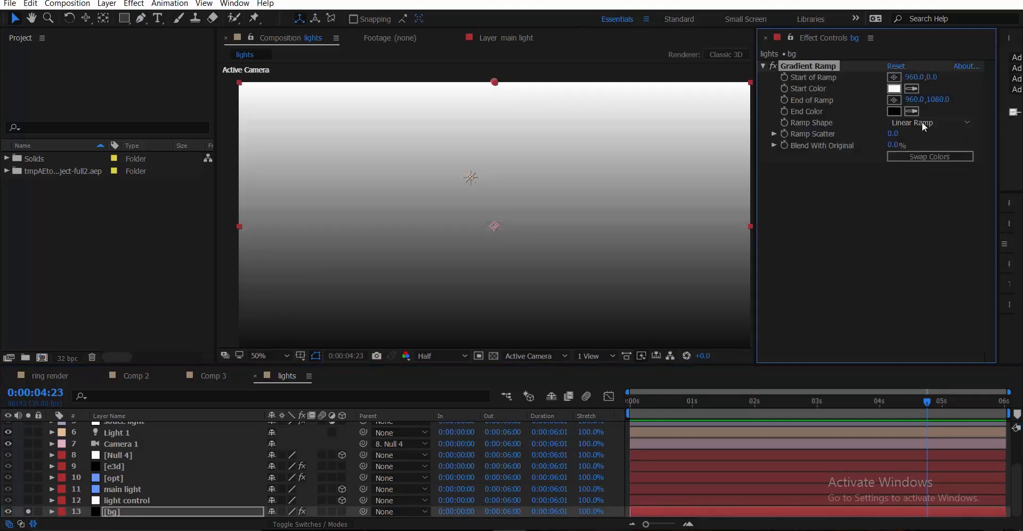
pyautogui.click(922, 122)
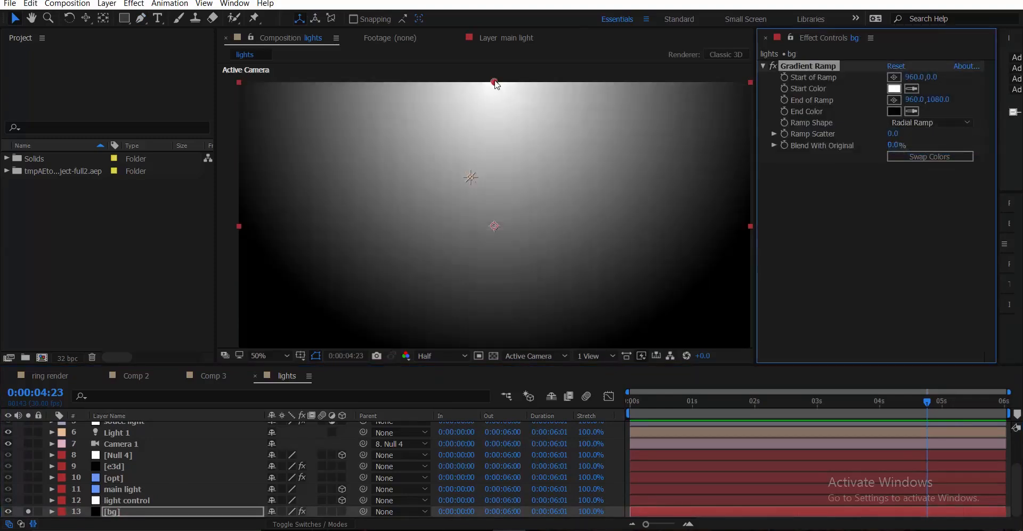
# Place the ramp start just above the frame at about 912, -22 and the ramp end at about 1320, 2160.
pyautogui.moveTo(494, 84)
pyautogui.mouseDown()
pyautogui.moveTo(420, 93)
pyautogui.moveTo(482, 78)
pyautogui.mouseUp()
pyautogui.scroll(-2, 500, 224)
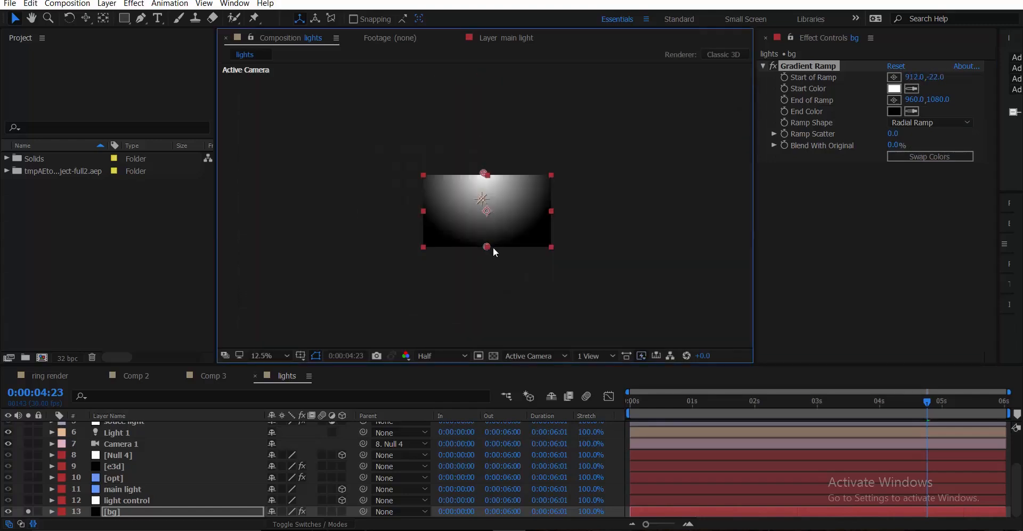
pyautogui.moveTo(493, 247); pyautogui.dragTo(516, 319)
pyautogui.scroll(1, 531, 273)
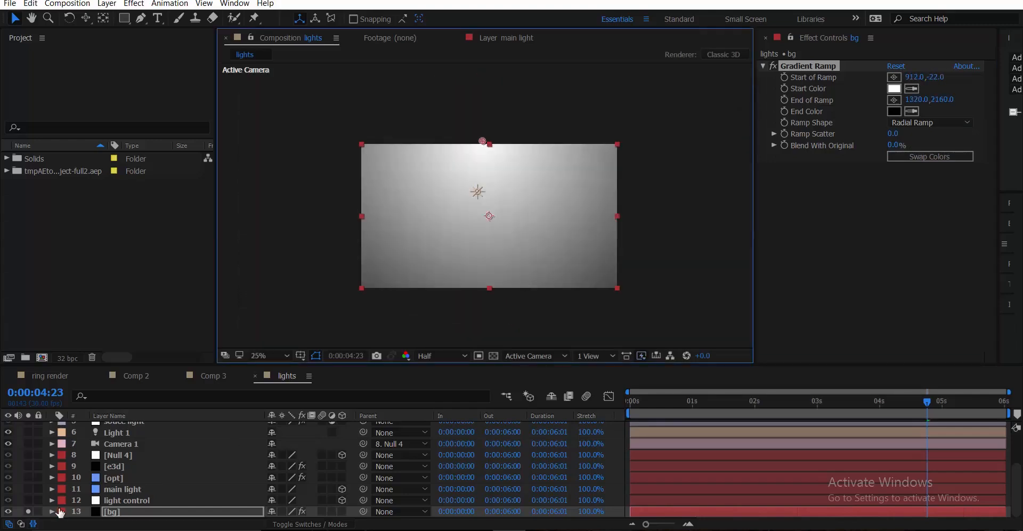
# Isolate the layers from bg up to opt, set the opt flare layer's blending mode to Add, and restore all layers.
pyautogui.click(29, 511)
pyautogui.scroll(1, 536, 240)
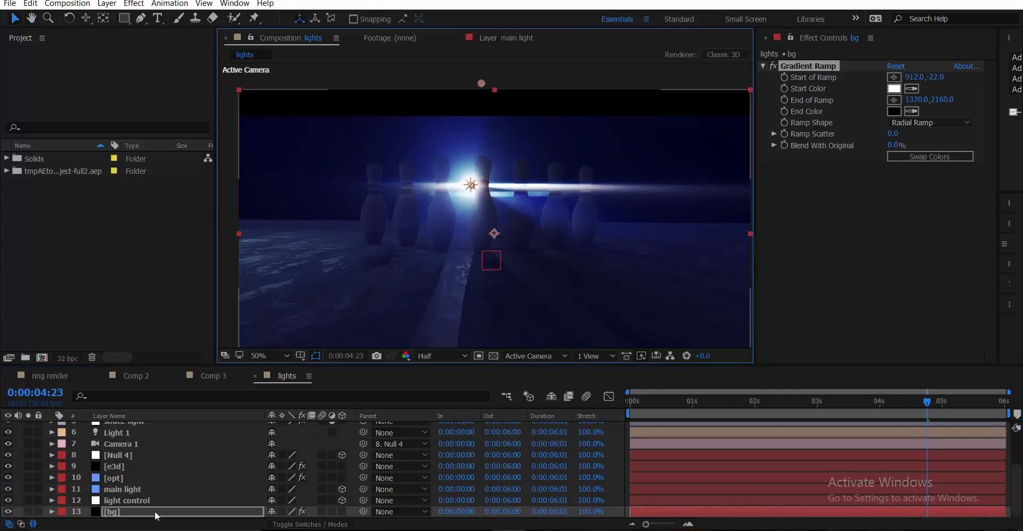
pyautogui.click(28, 509)
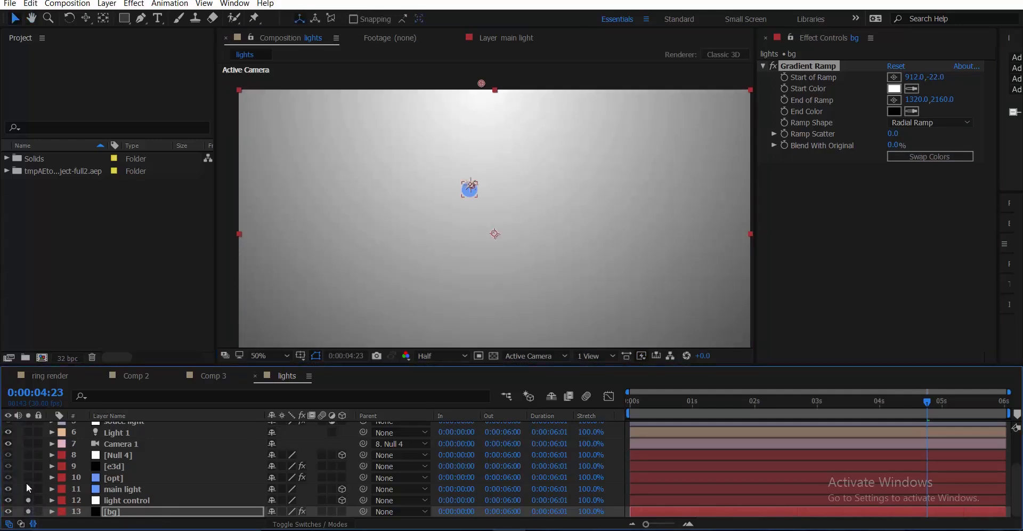
pyautogui.moveTo(28, 488); pyautogui.dragTo(29, 476)
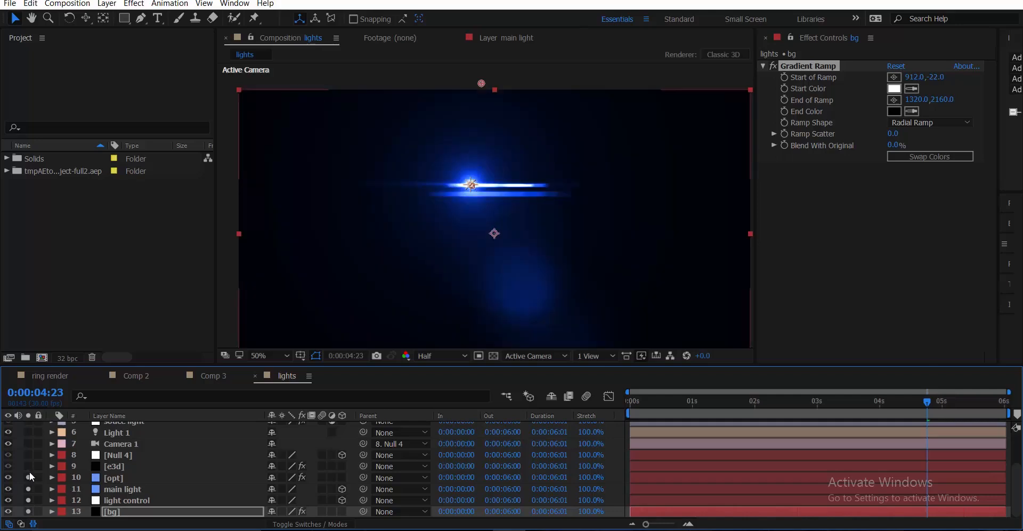
pyautogui.click(121, 475)
pyautogui.press('F4')
pyautogui.click(289, 478)
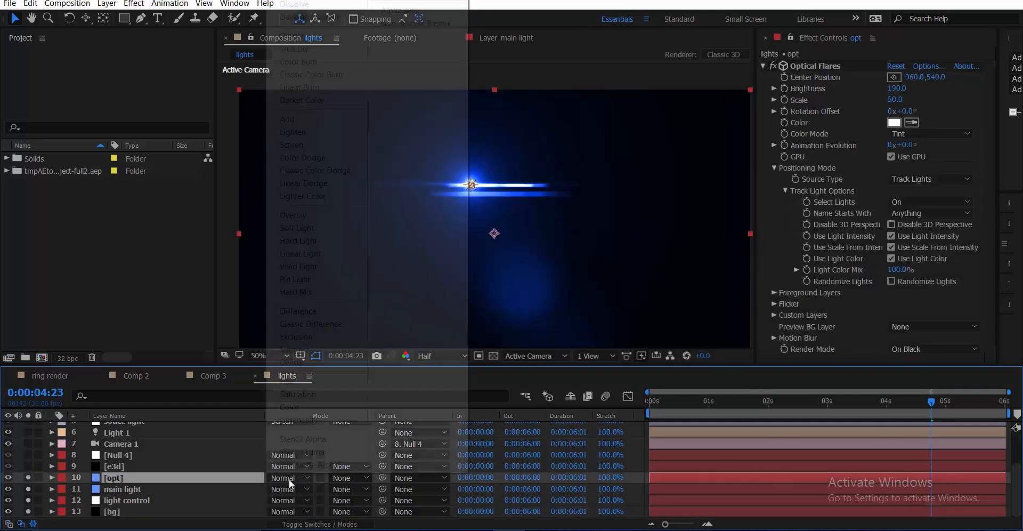
pyautogui.click(301, 119)
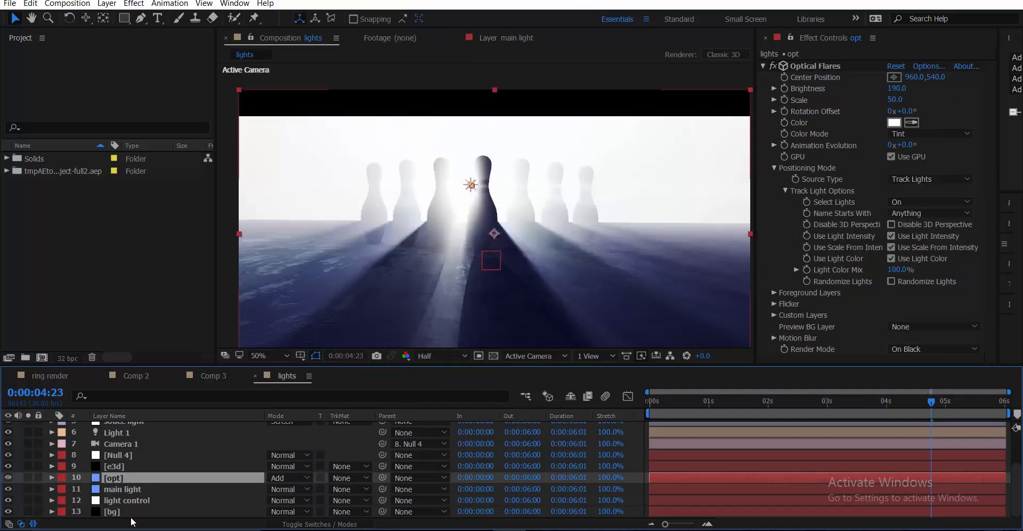
# Set the start color of bg's Gradient Ramp to dark blue, about 0A0F36.
pyautogui.click(115, 511)
pyautogui.click(895, 88)
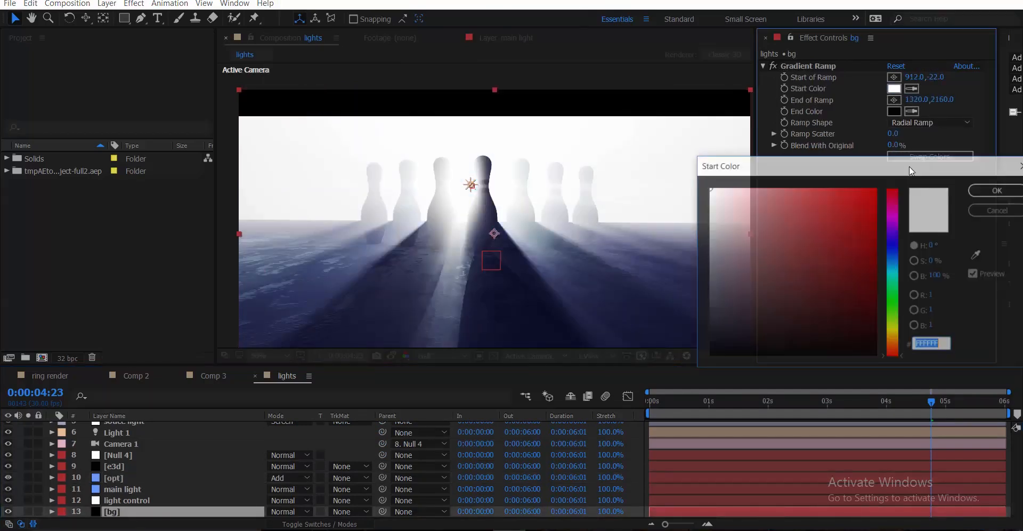
pyautogui.click(898, 259)
pyautogui.moveTo(829, 293); pyautogui.dragTo(843, 322)
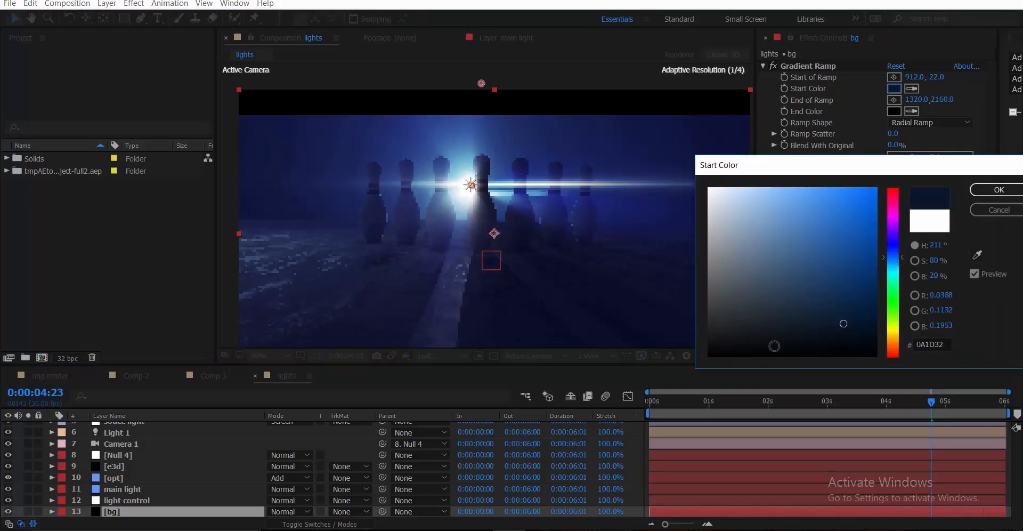
pyautogui.click(288, 209)
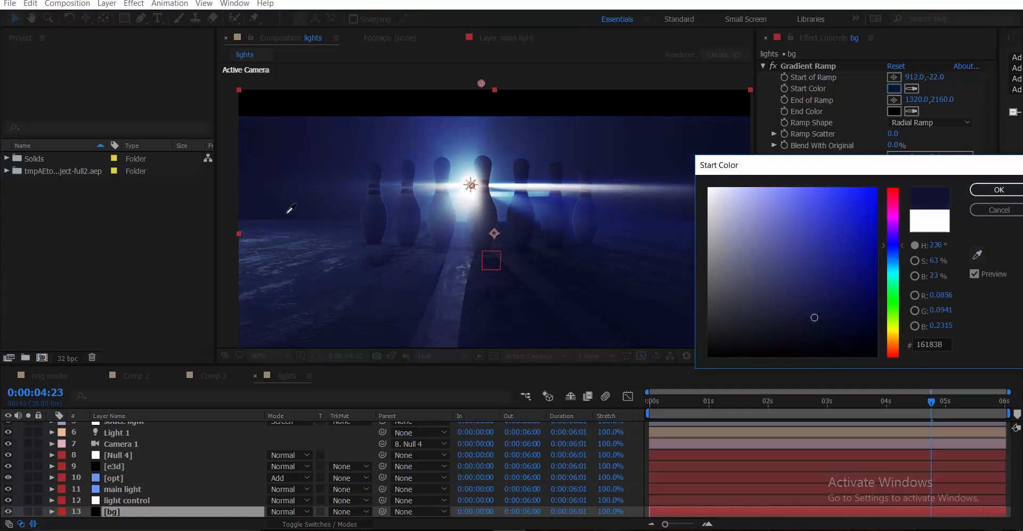
pyautogui.moveTo(833, 304); pyautogui.dragTo(847, 320)
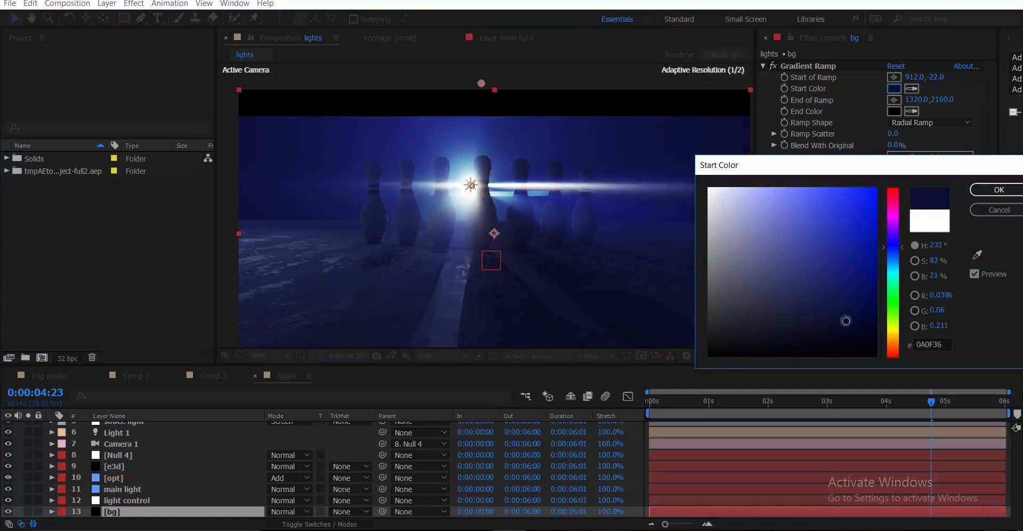
pyautogui.click(998, 190)
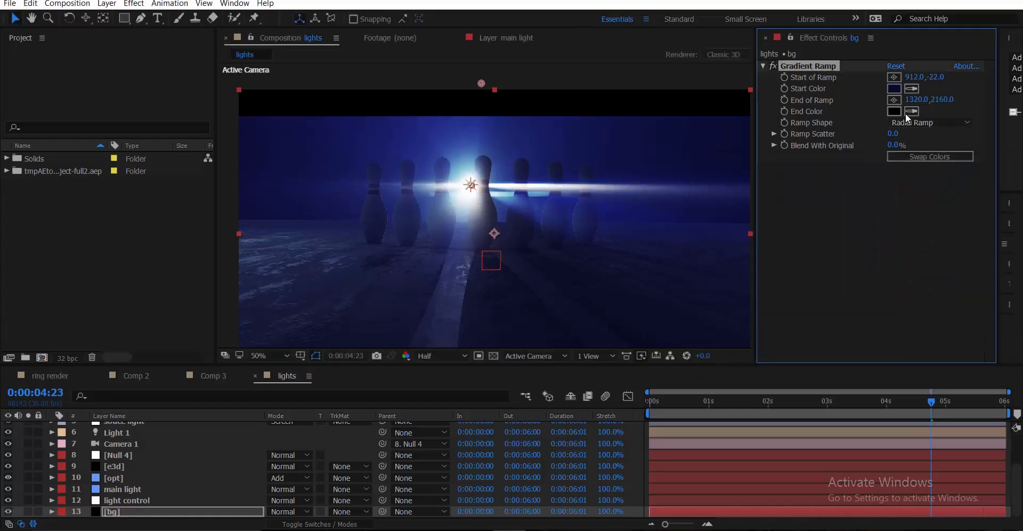
# Set the end color of bg's Gradient Ramp to deep blue, about 060C4B.
pyautogui.click(909, 112)
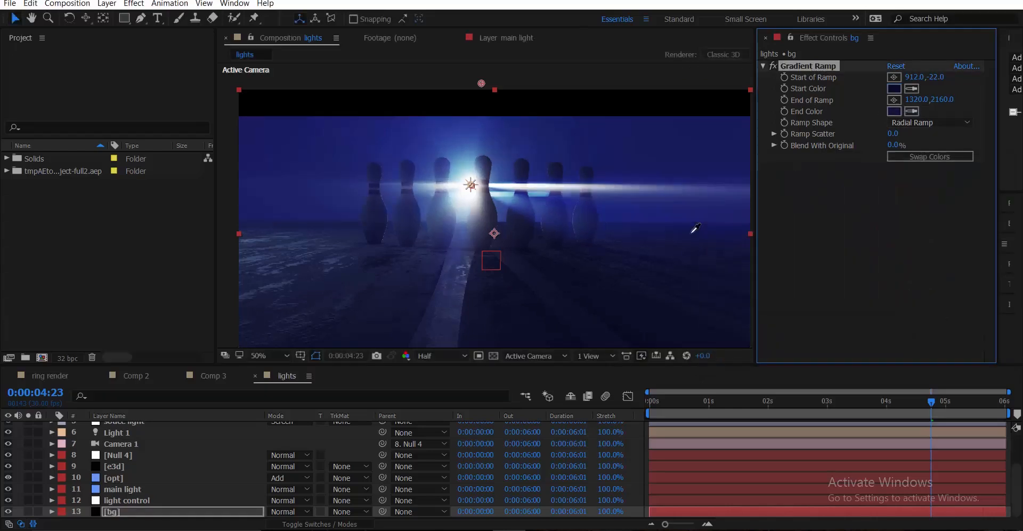
pyautogui.click(894, 111)
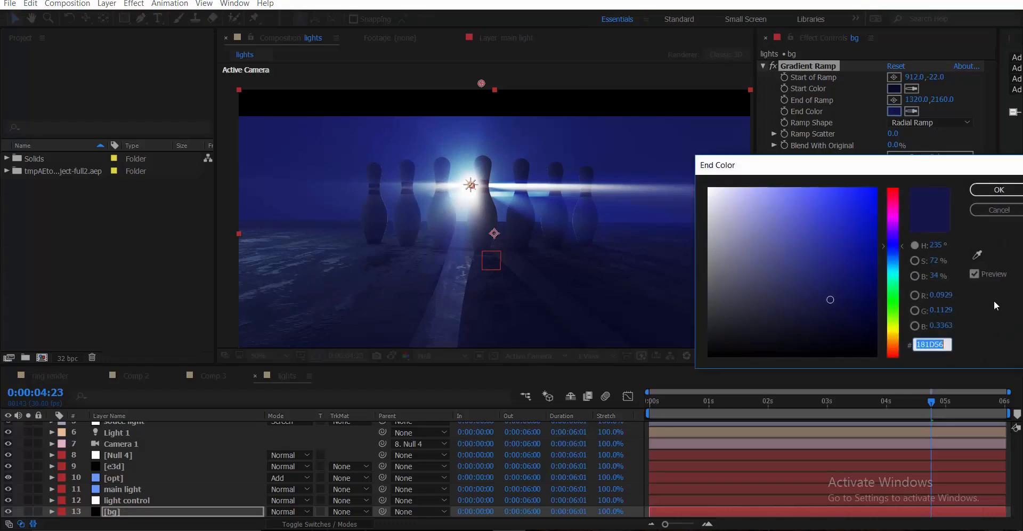
pyautogui.click(978, 256)
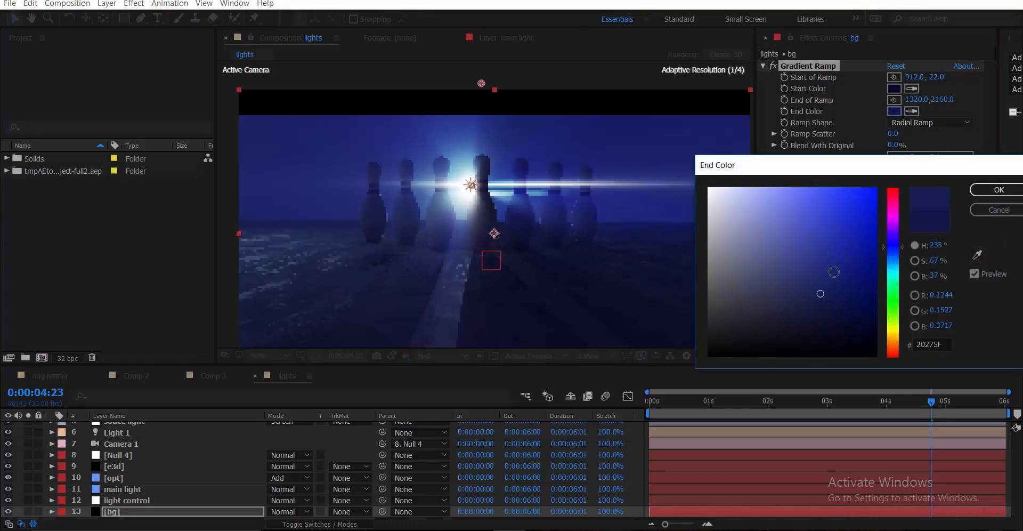
pyautogui.click(861, 299)
pyautogui.moveTo(867, 308); pyautogui.dragTo(865, 308)
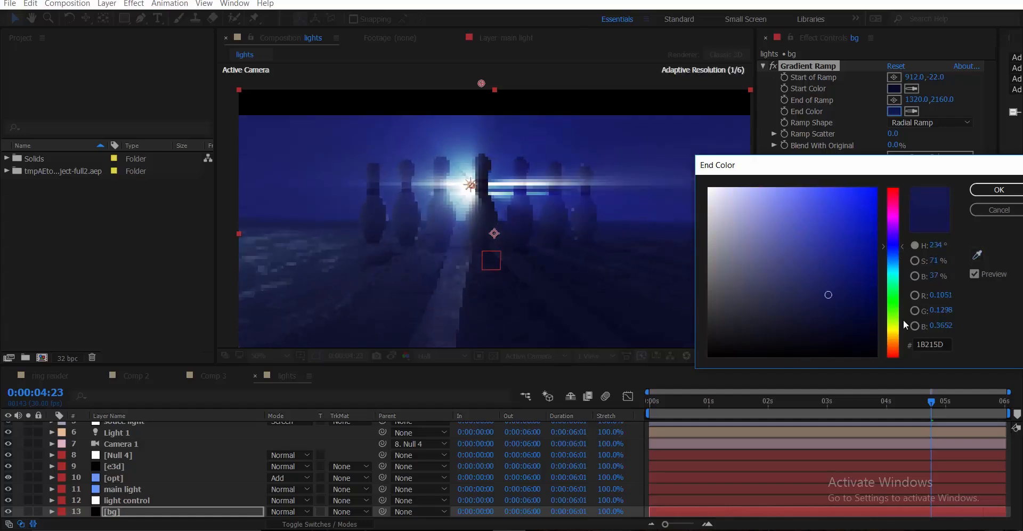
pyautogui.click(850, 305)
pyautogui.moveTo(859, 304); pyautogui.dragTo(864, 306)
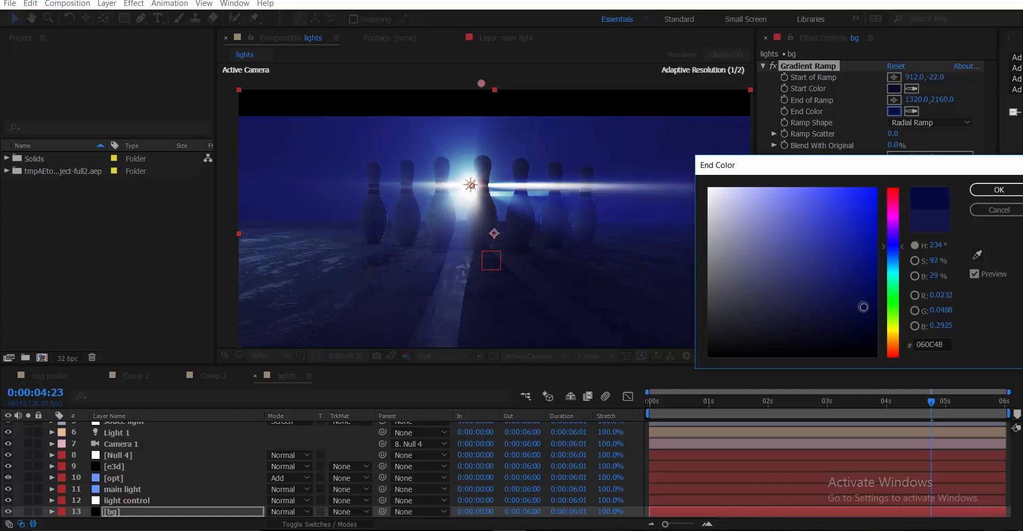
pyautogui.click(987, 190)
# Preview the lights animation from the start in a widened Composition viewer with the frame fitted to it.
pyautogui.click(752, 403)
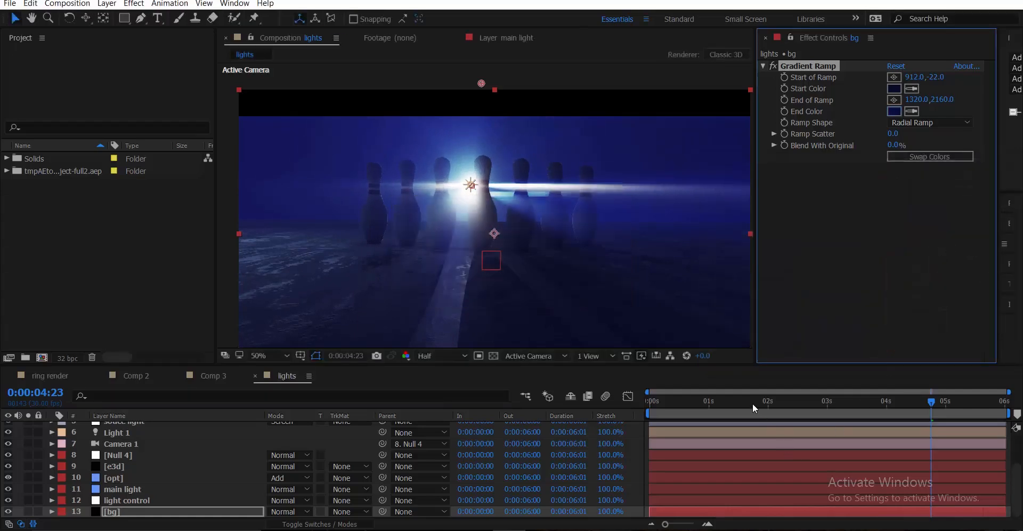
pyautogui.press('space')
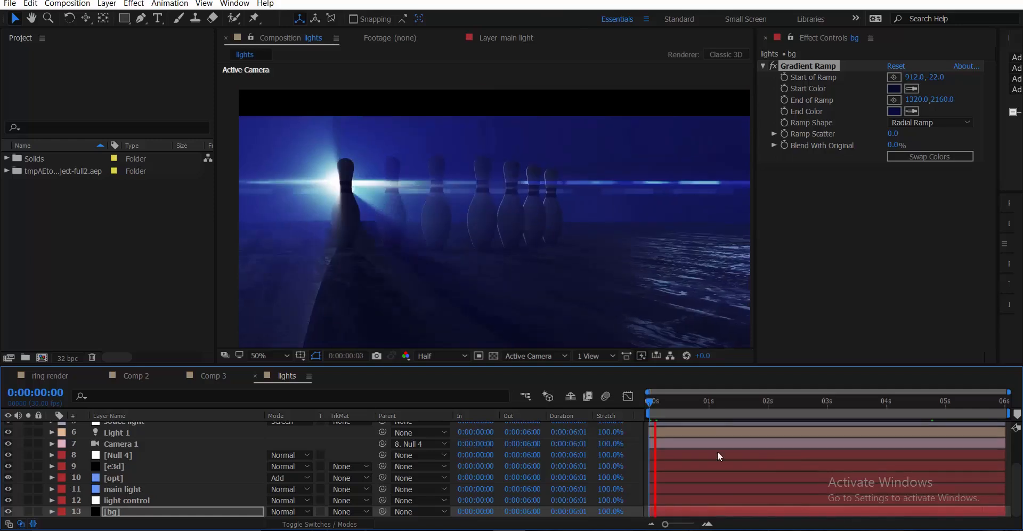
pyautogui.click(277, 355)
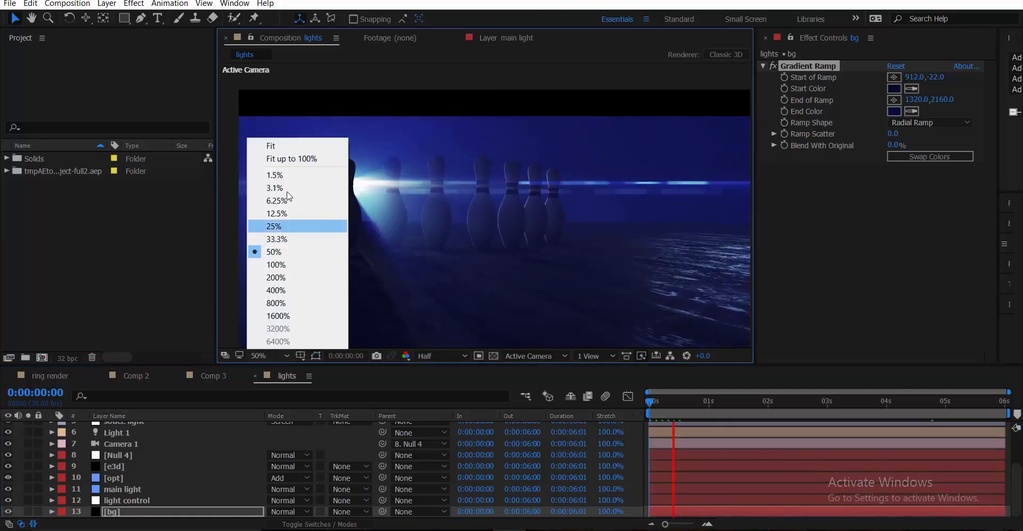
pyautogui.click(288, 159)
pyautogui.moveTo(755, 210); pyautogui.dragTo(815, 211)
pyautogui.moveTo(215, 217); pyautogui.dragTo(169, 219)
pyautogui.click(210, 355)
pyautogui.click(224, 145)
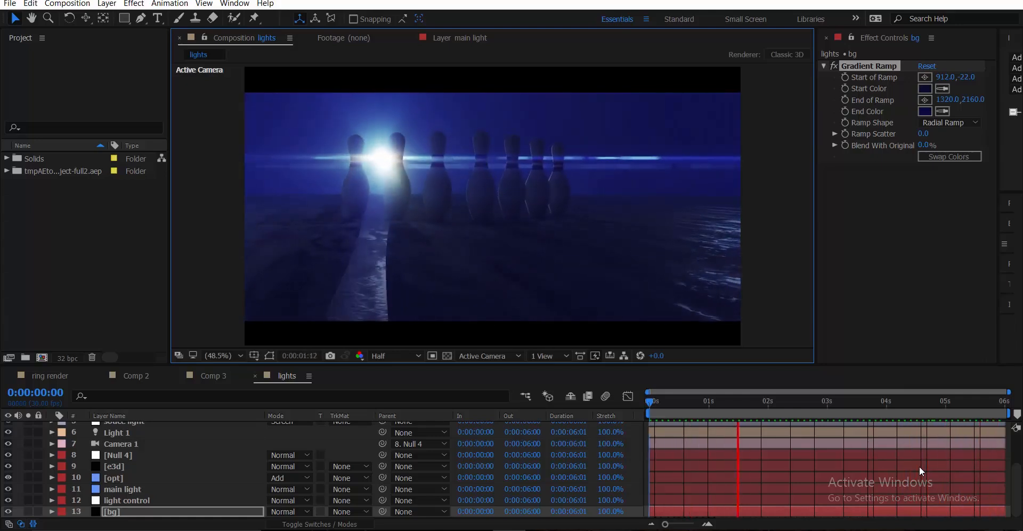
# Add a parallel light named Light 2 to the lights composition, with a pale blue color and shadow casting turned off.
pyautogui.click(828, 401)
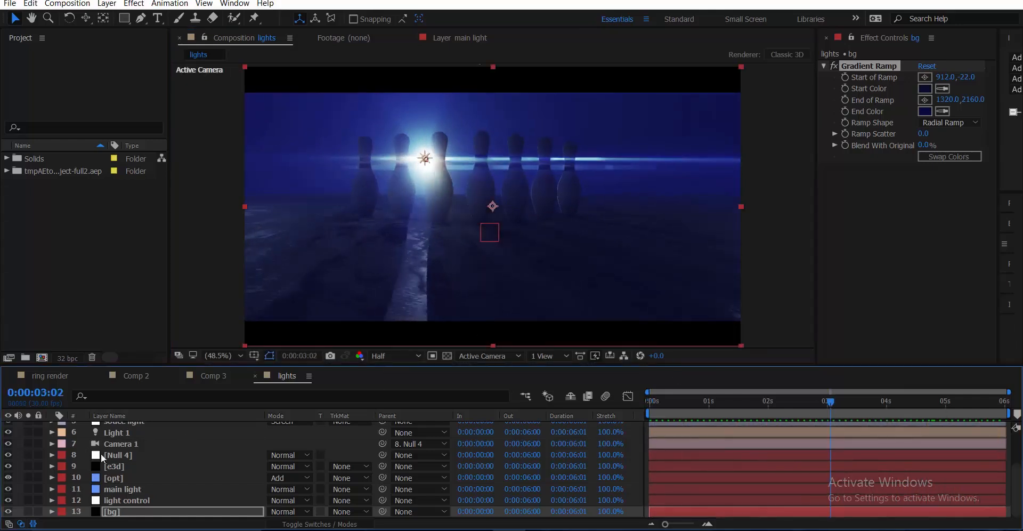
pyautogui.press('`')
pyautogui.rightClick(170, 465)
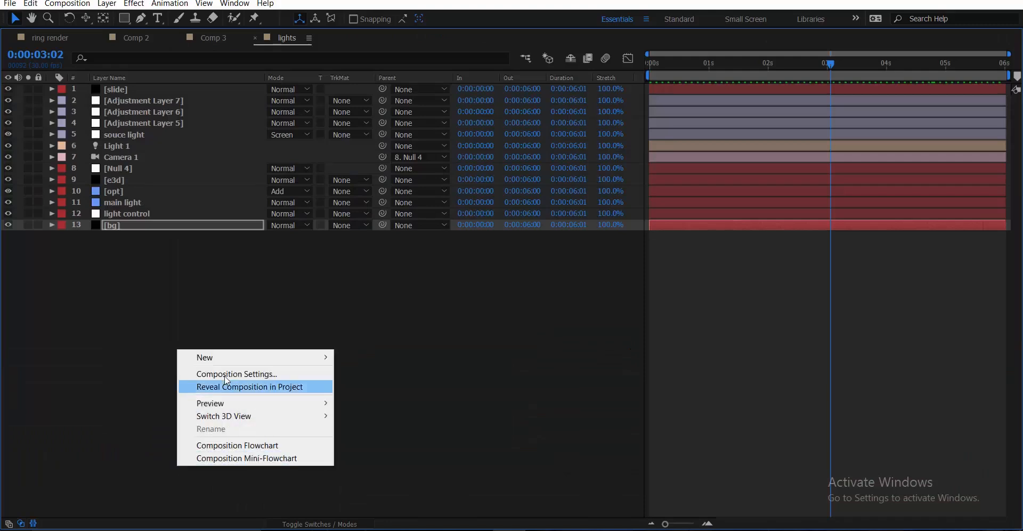
pyautogui.moveTo(220, 358)
pyautogui.click(363, 399)
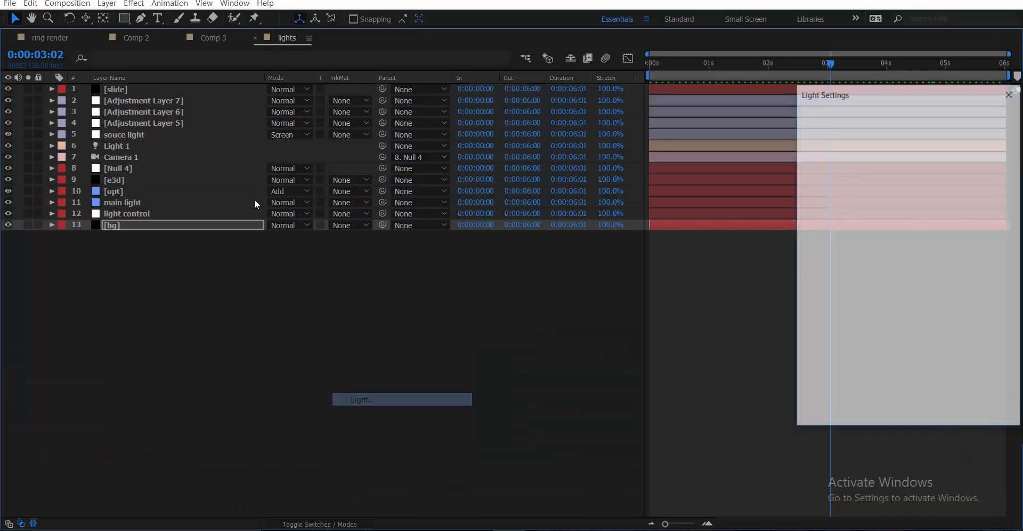
pyautogui.click(921, 152)
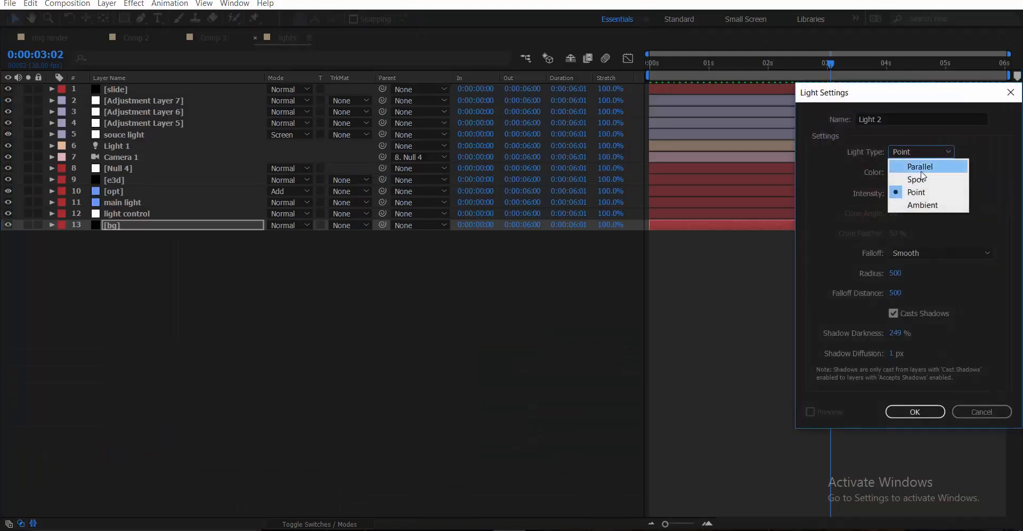
pyautogui.click(921, 169)
pyautogui.click(901, 173)
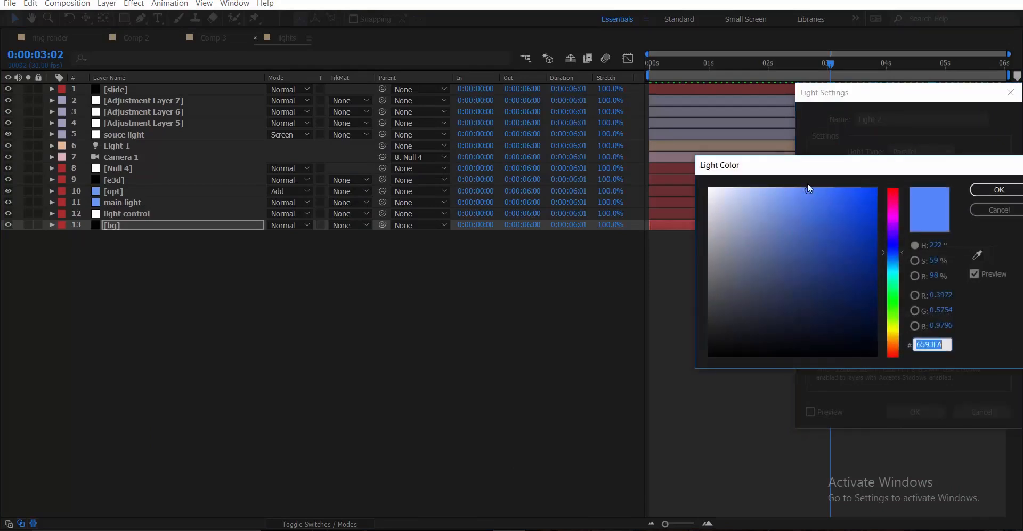
pyautogui.moveTo(807, 183); pyautogui.dragTo(740, 194)
pyautogui.click(999, 189)
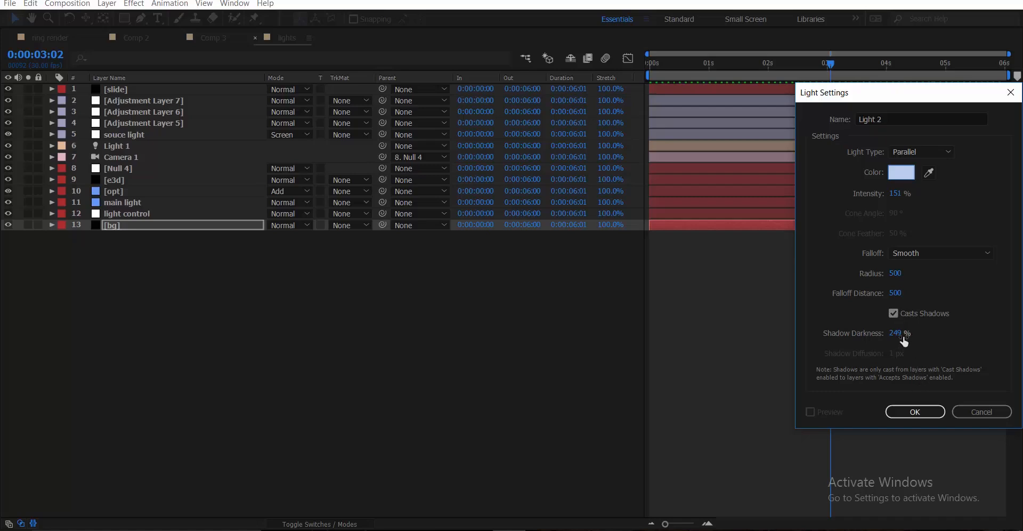
pyautogui.click(916, 412)
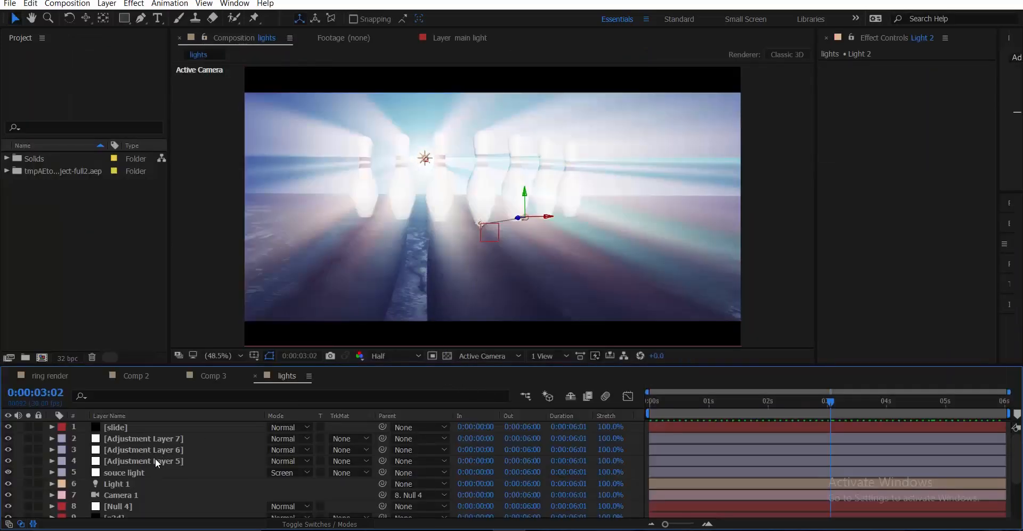
# Set Light 2's intensity to 25%.
pyautogui.scroll(-4, 155, 458)
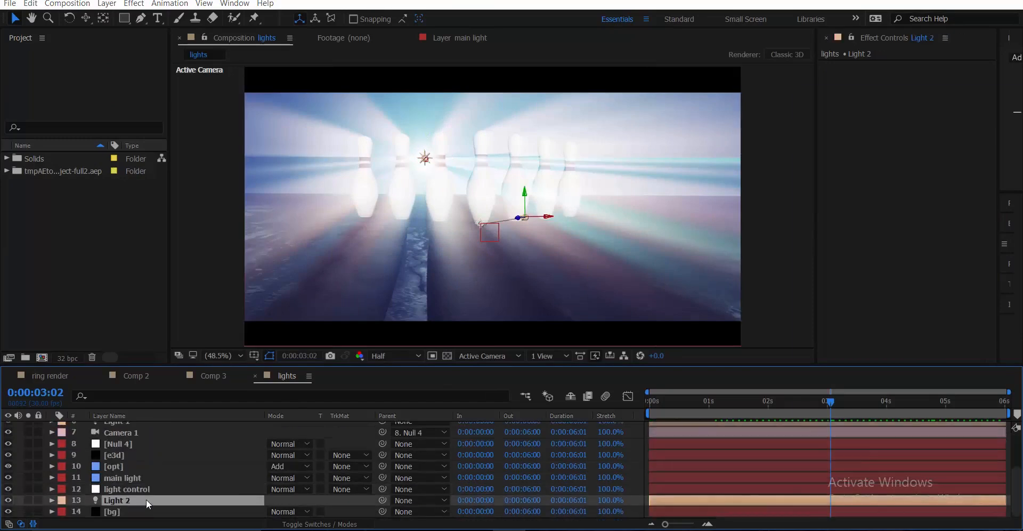
pyautogui.doubleClick(146, 498)
pyautogui.moveTo(897, 195)
pyautogui.mouseDown()
pyautogui.moveTo(863, 203)
pyautogui.moveTo(886, 202)
pyautogui.mouseUp()
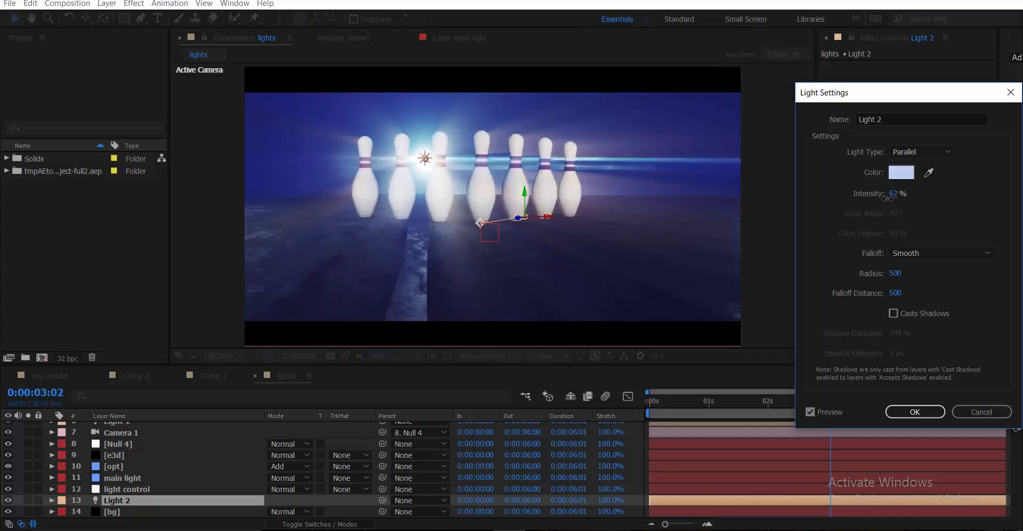
pyautogui.moveTo(886, 198); pyautogui.dragTo(892, 201)
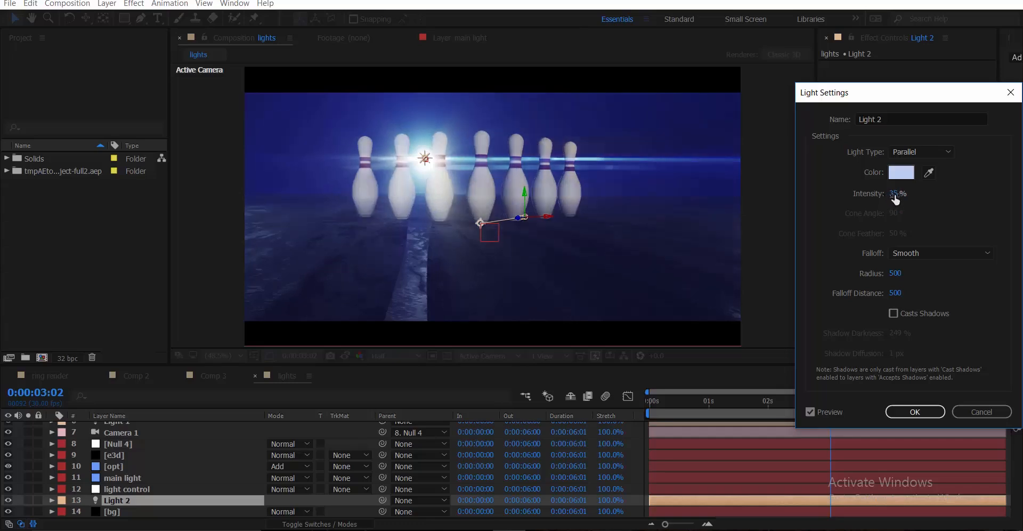
pyautogui.click(896, 195)
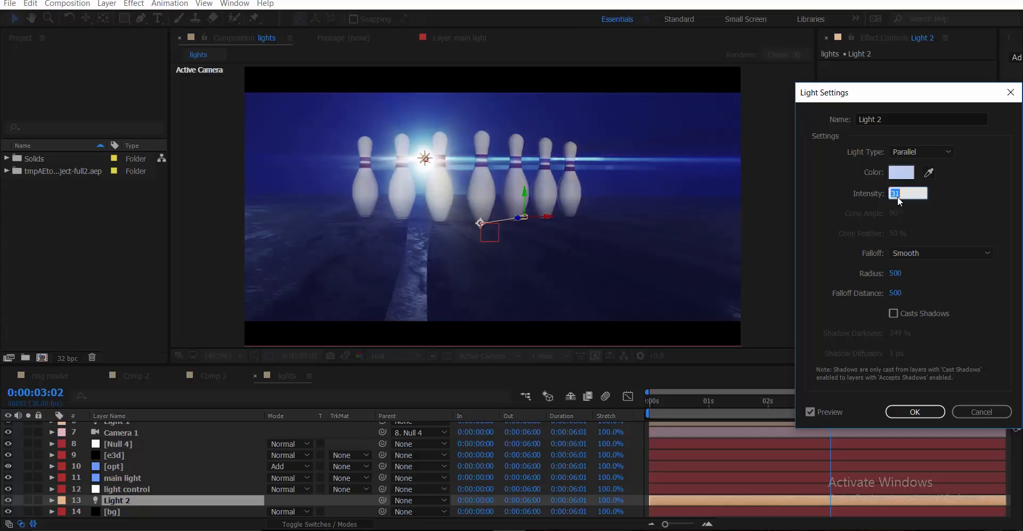
pyautogui.write('25')
pyautogui.click(930, 195)
pyautogui.click(915, 411)
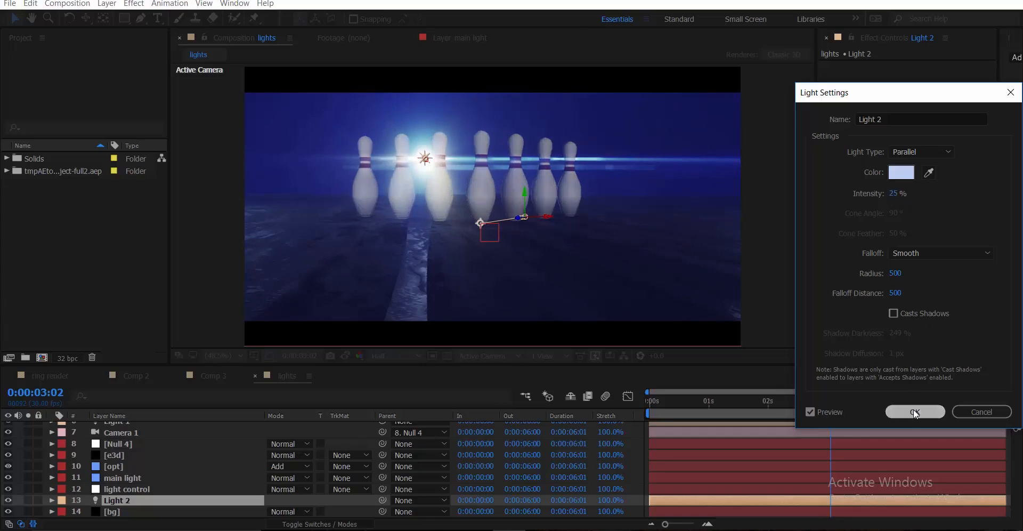
# Check the pins' lighting at several times along the animation and return to the first frame.
pyautogui.click(881, 403)
pyautogui.click(947, 402)
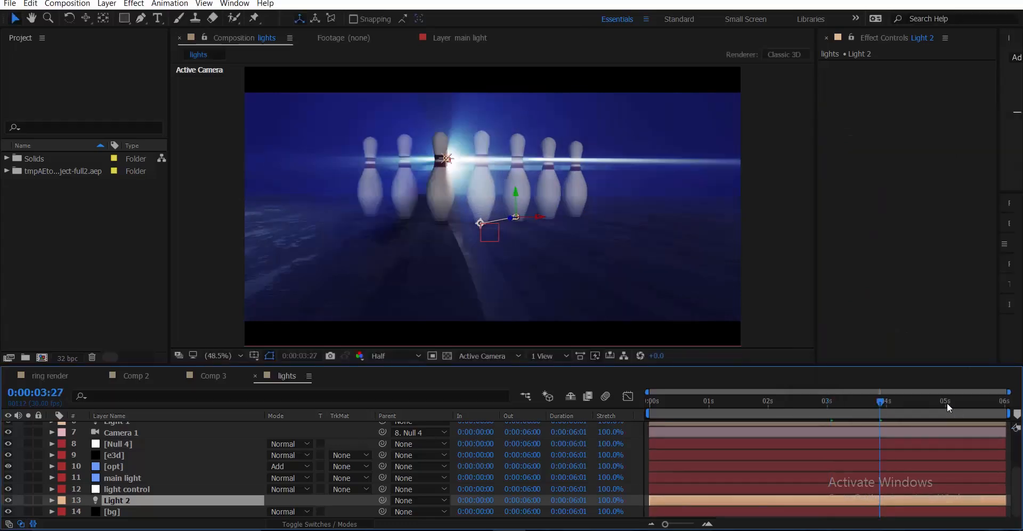
pyautogui.click(978, 404)
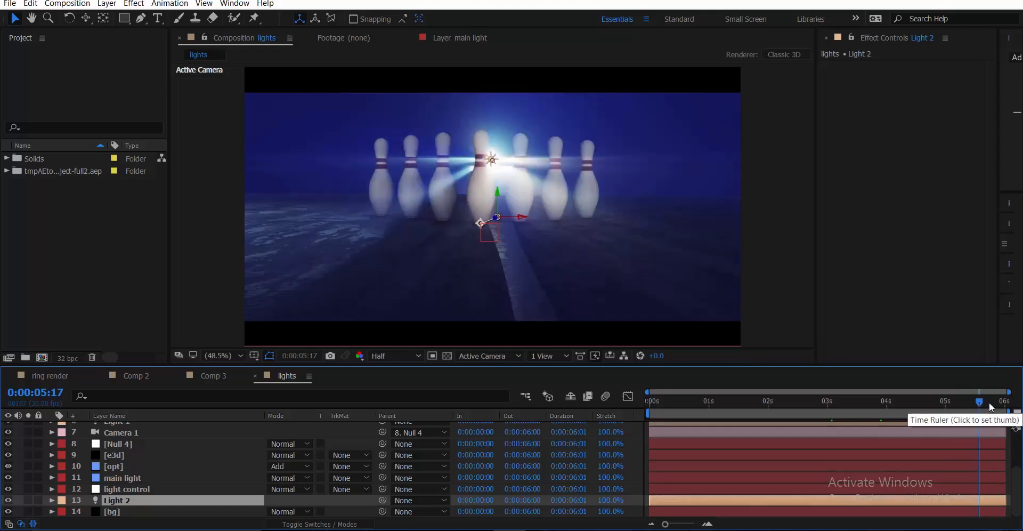
pyautogui.moveTo(902, 401); pyautogui.dragTo(641, 411)
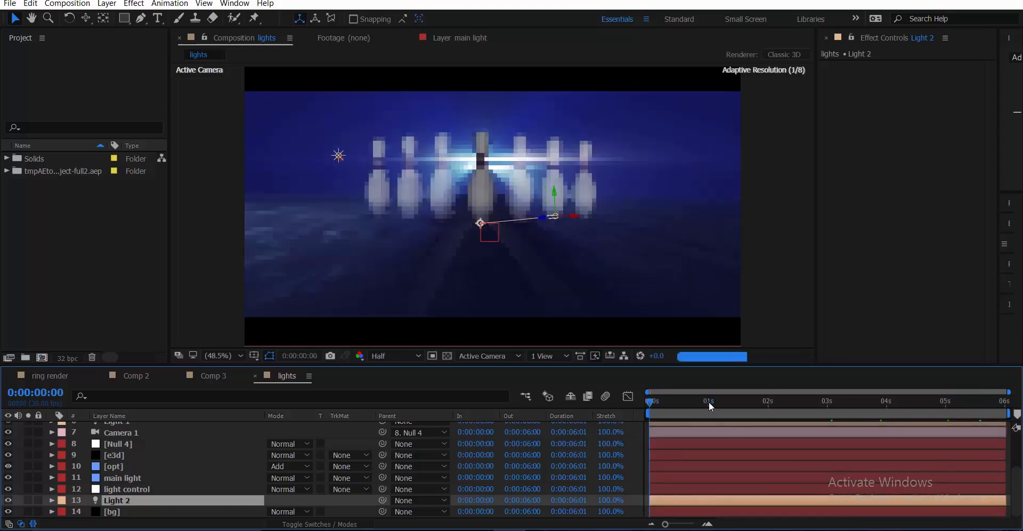
# Set Light 2's color to a stronger blue, about 5D8EFE, and preview the animation from the start.
pyautogui.doubleClick(134, 500)
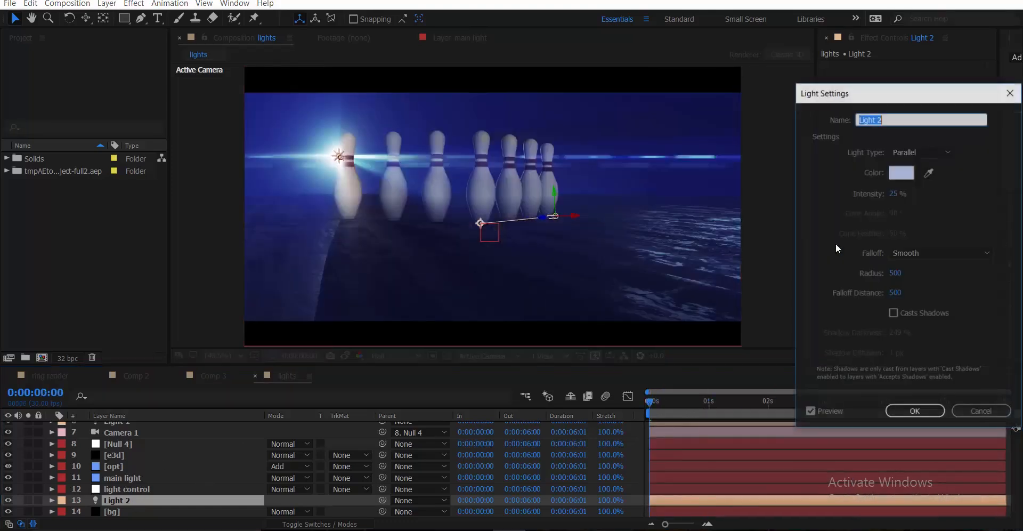
pyautogui.click(895, 167)
pyautogui.moveTo(794, 200); pyautogui.dragTo(815, 188)
pyautogui.click(994, 195)
pyautogui.click(859, 388)
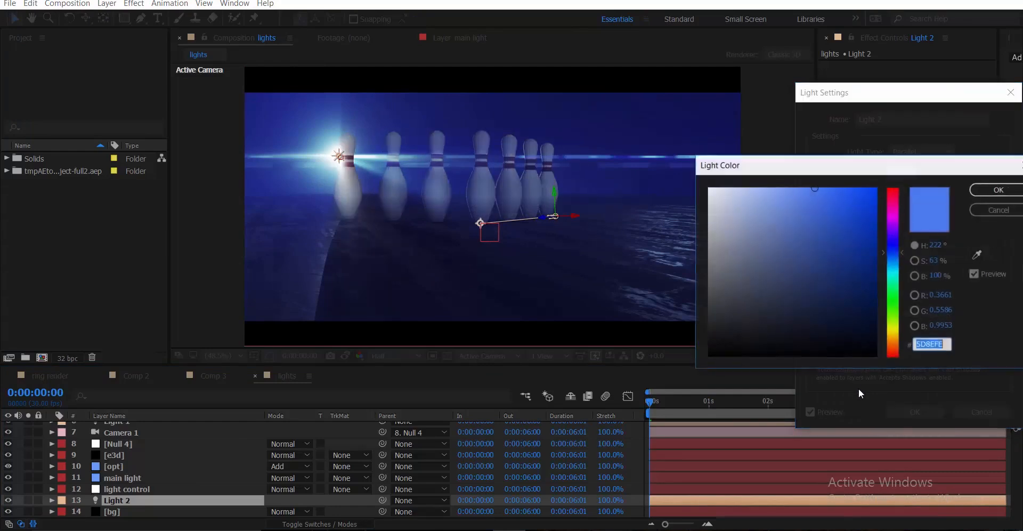
pyautogui.click(992, 191)
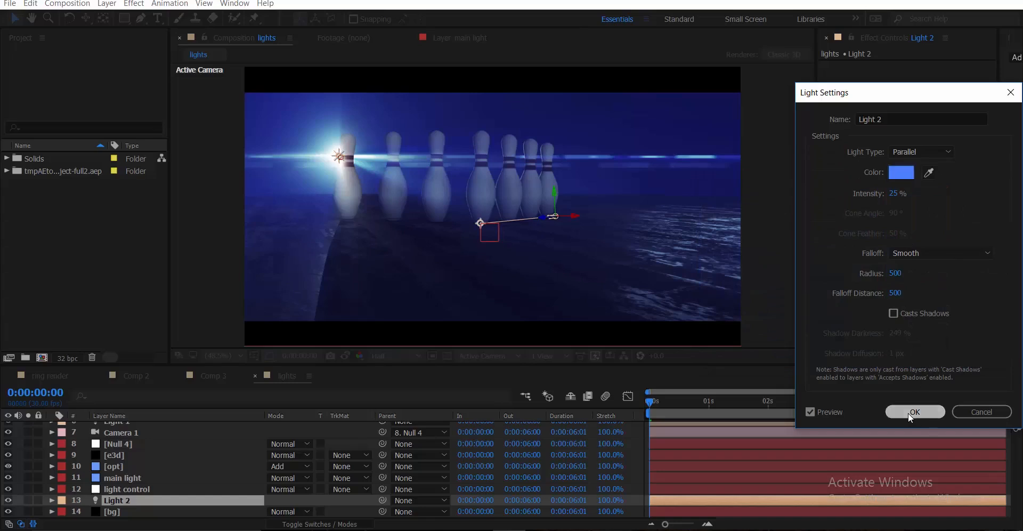
pyautogui.click(908, 413)
pyautogui.press('space')
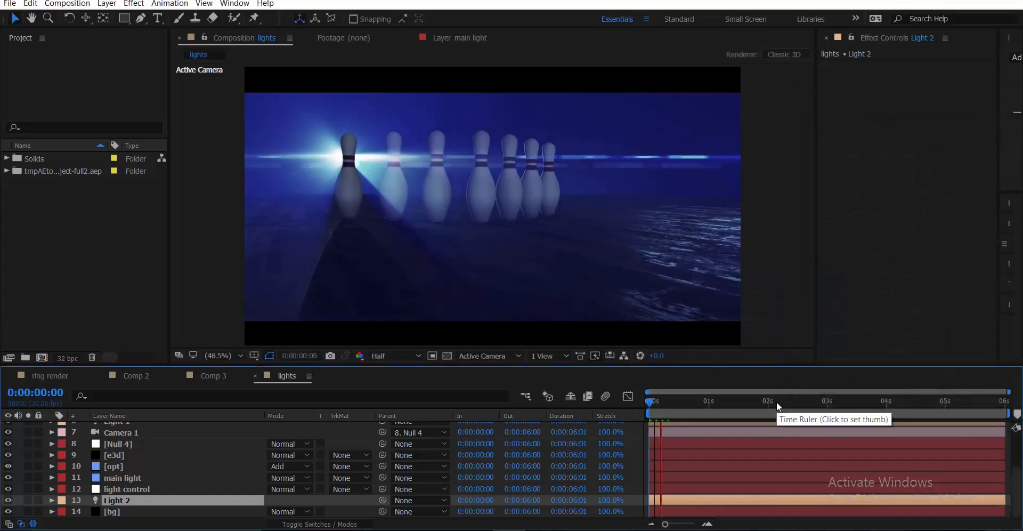
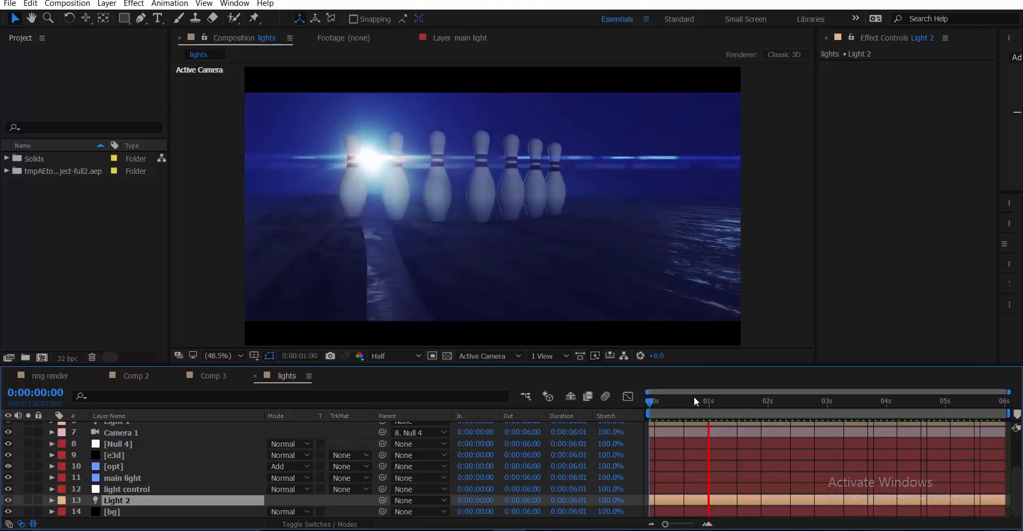
pyautogui.click(910, 416)
# Try a Shadows value of 2 in the Multi-Pass Mixer of e3d's Element effect and restore it to 1.
pyautogui.click(143, 457)
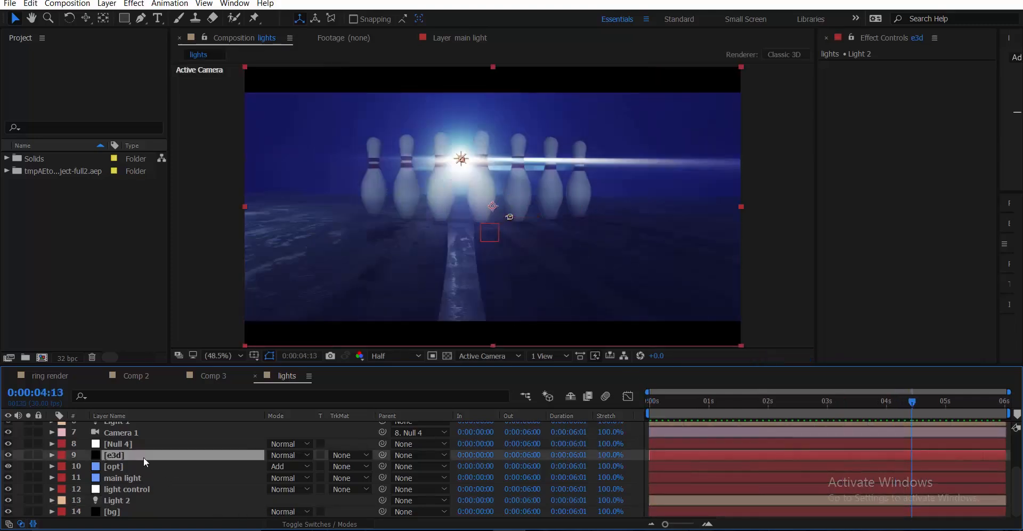
pyautogui.click(847, 301)
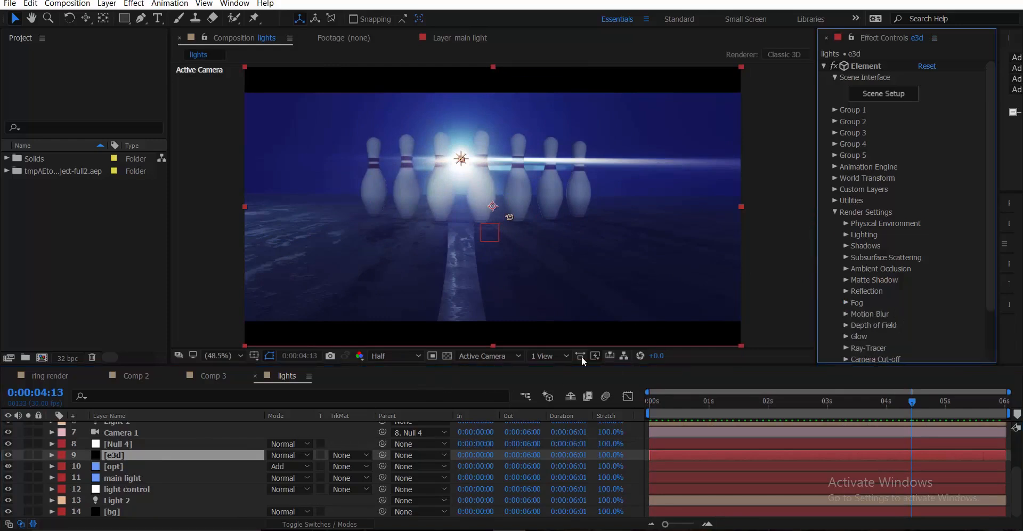
pyautogui.scroll(-2, 859, 258)
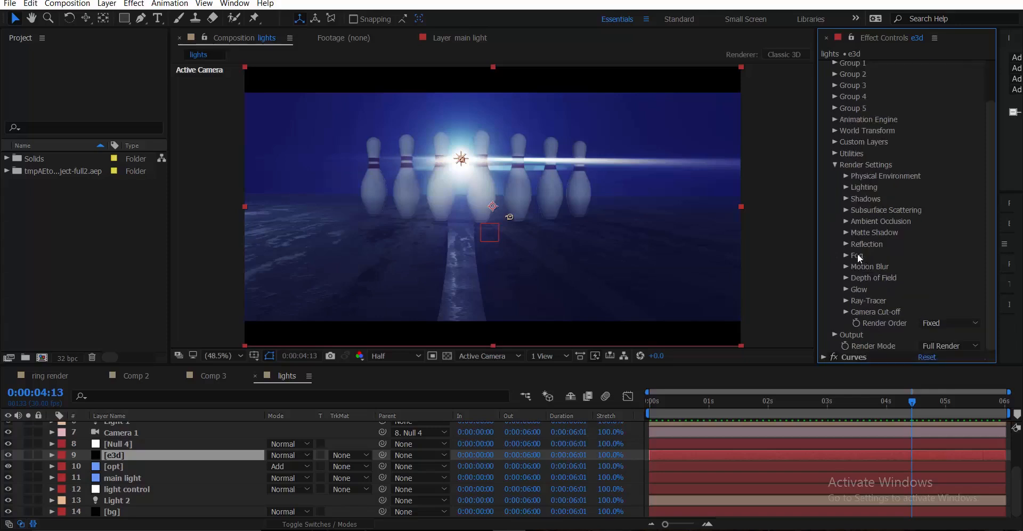
pyautogui.click(835, 335)
pyautogui.scroll(-7, 884, 338)
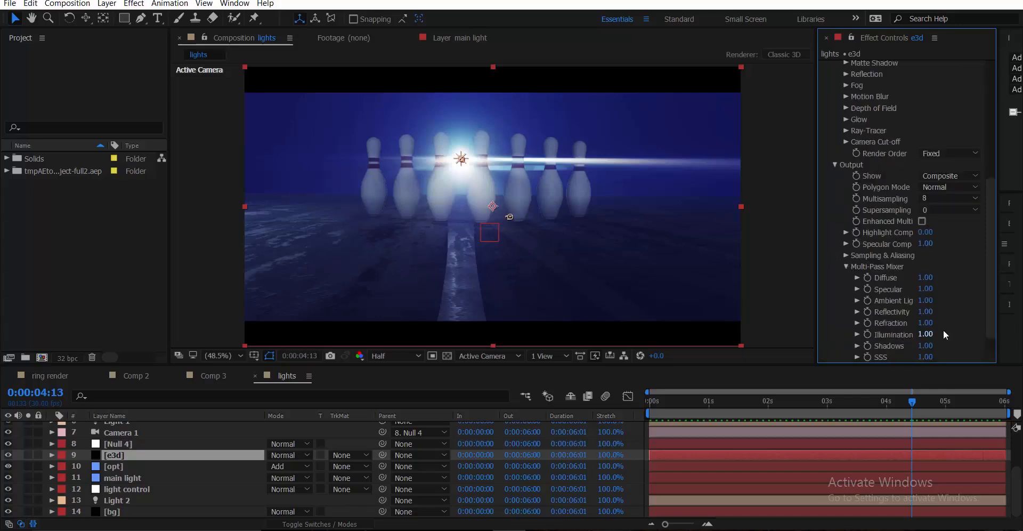
pyautogui.click(927, 346)
pyautogui.press('Return')
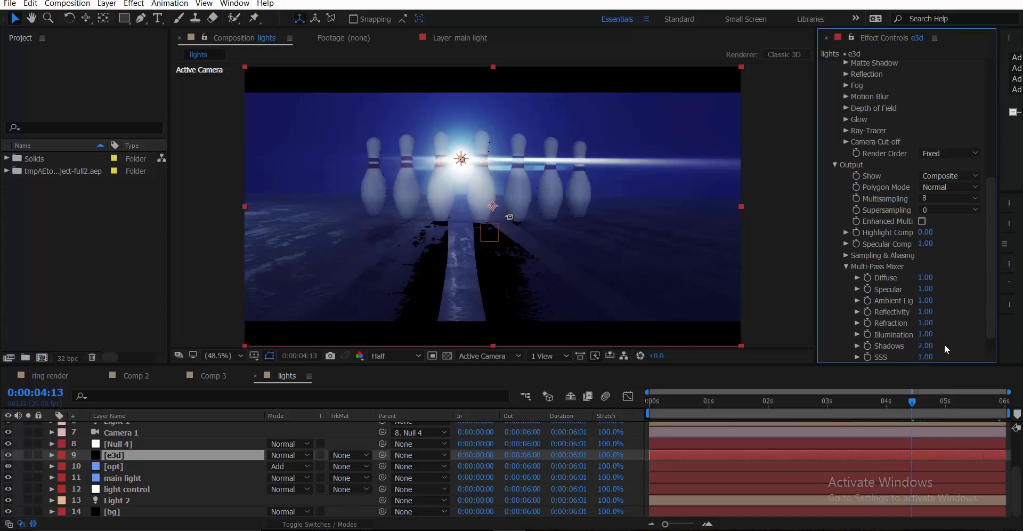
pyautogui.press('Return')
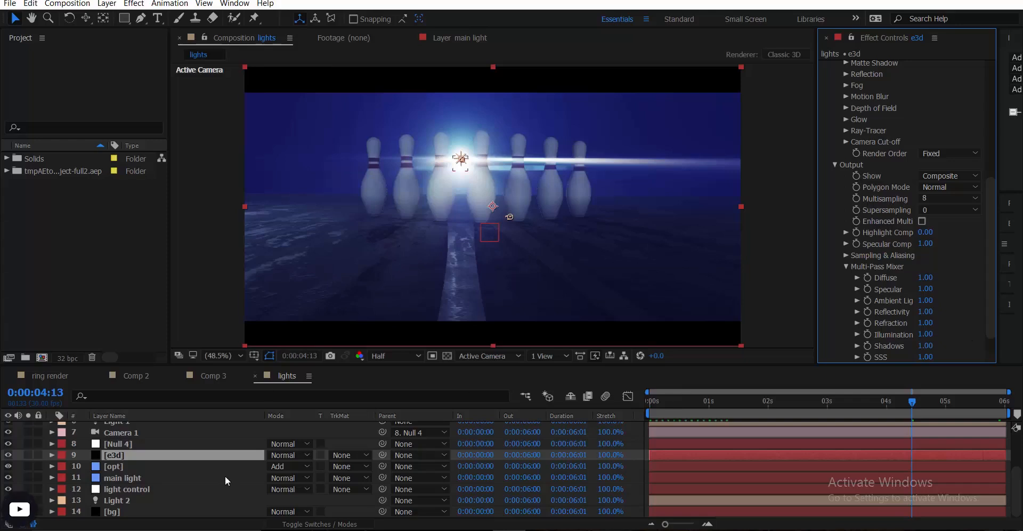
pyautogui.scroll(2, 149, 469)
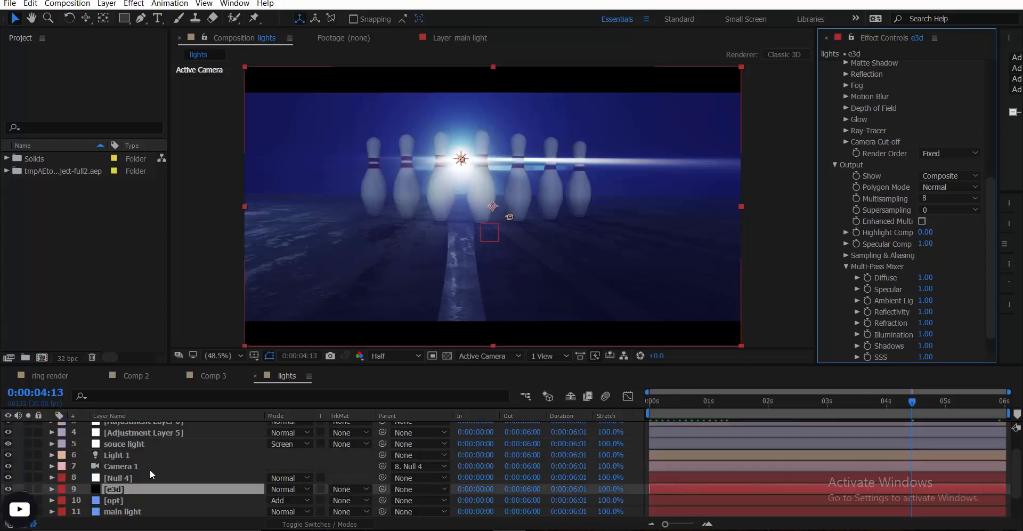
pyautogui.click(835, 165)
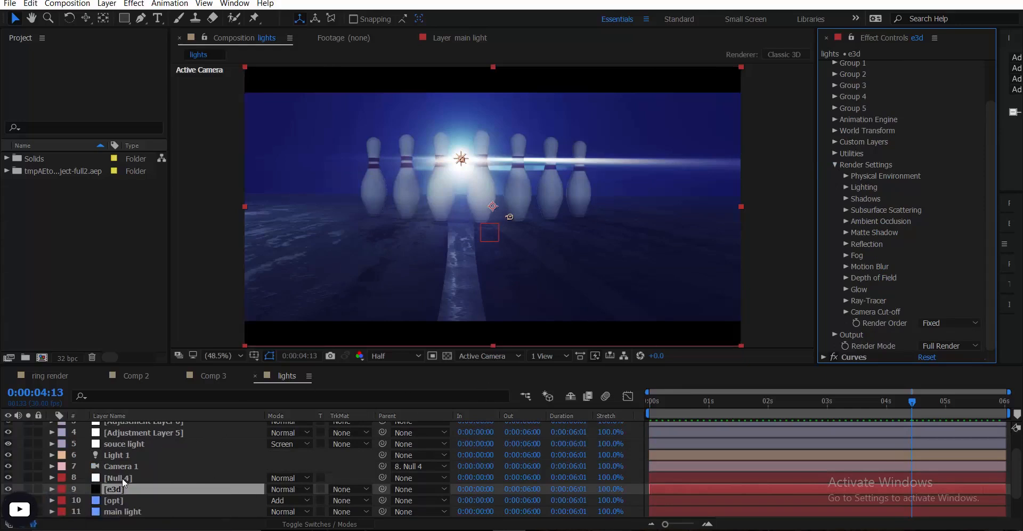
# Turn on depth of field for Camera 1 and set its focus distance to 2070 pixels, judging it at the first frame.
pyautogui.click(129, 465)
pyautogui.press('a')
pyautogui.press('a')
pyautogui.press('a')
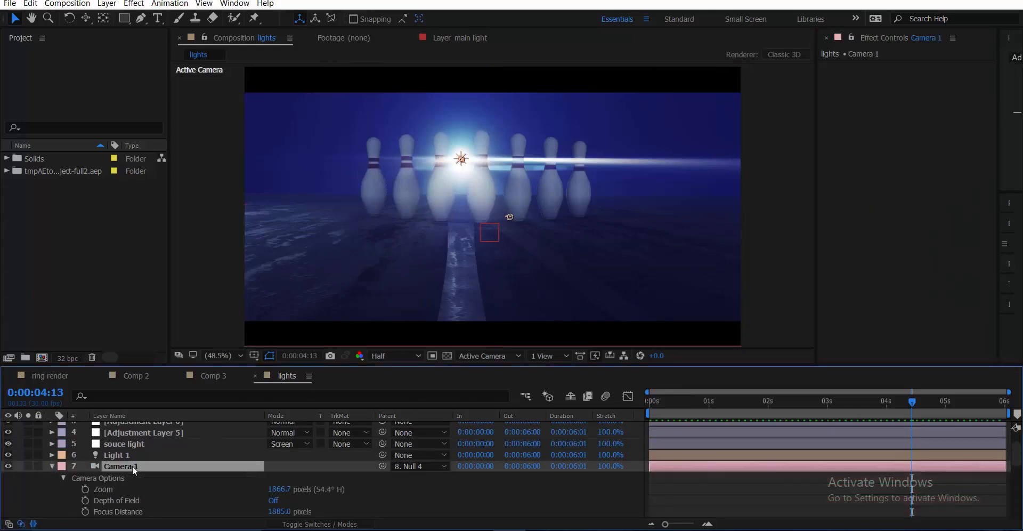
pyautogui.scroll(-1, 299, 505)
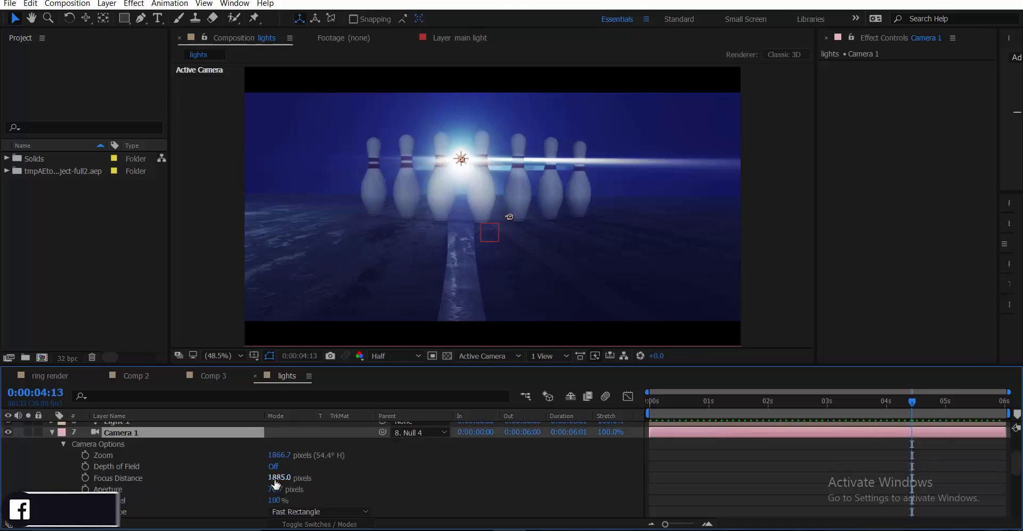
pyautogui.click(273, 466)
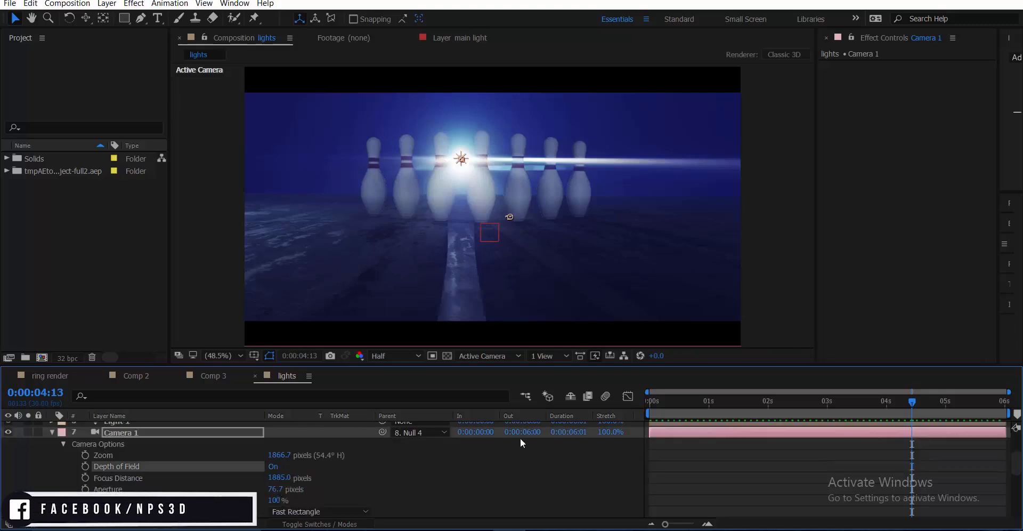
pyautogui.click(652, 409)
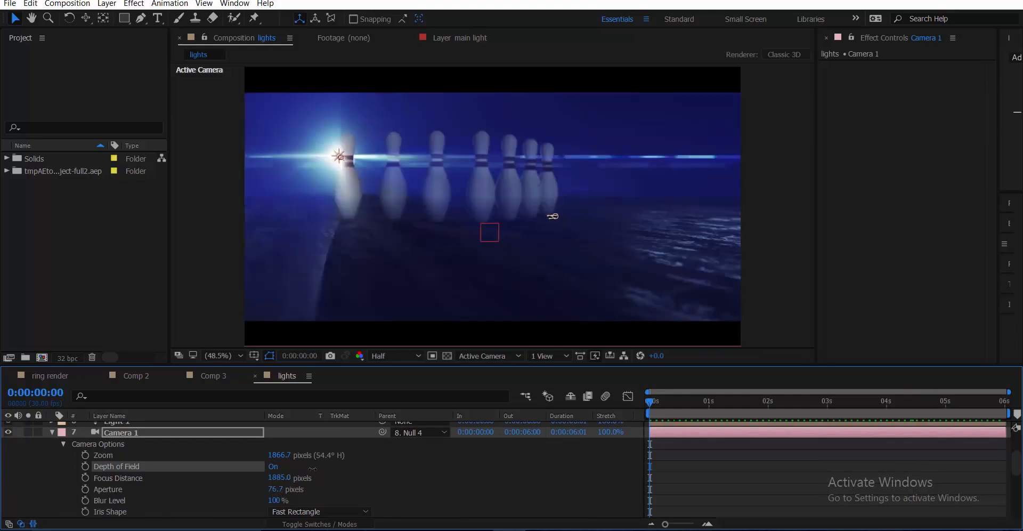
pyautogui.moveTo(280, 477); pyautogui.dragTo(382, 463)
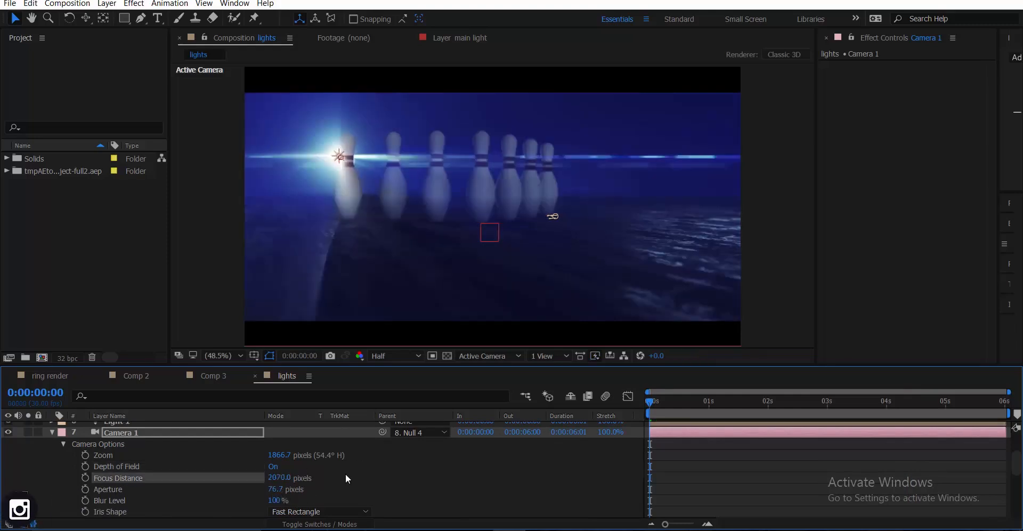
# Dolly Camera 1 slightly closer to the bowling pins at the first frame and inspect their sharpness up close.
pyautogui.press(',')
pyautogui.press(',')
pyautogui.press('c')
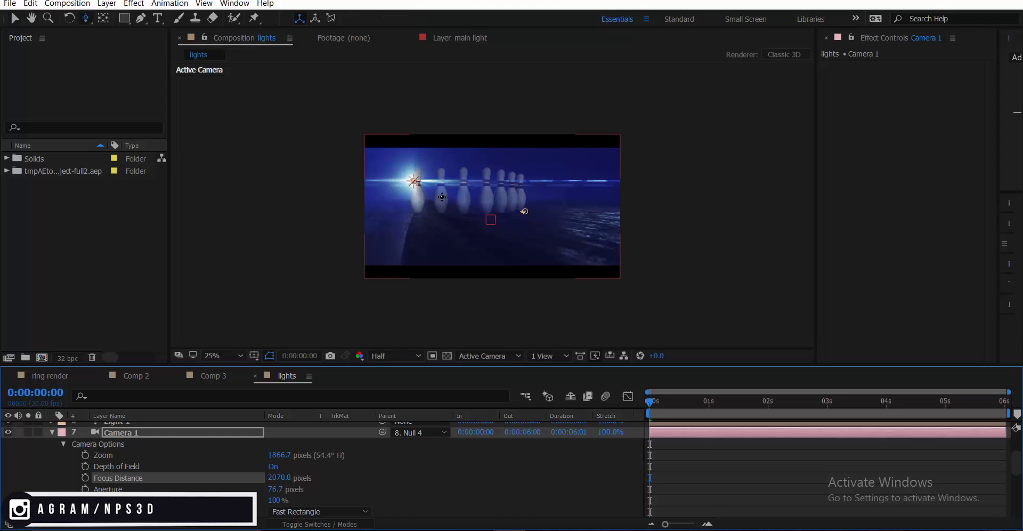
pyautogui.moveTo(524, 212); pyautogui.dragTo(545, 212)
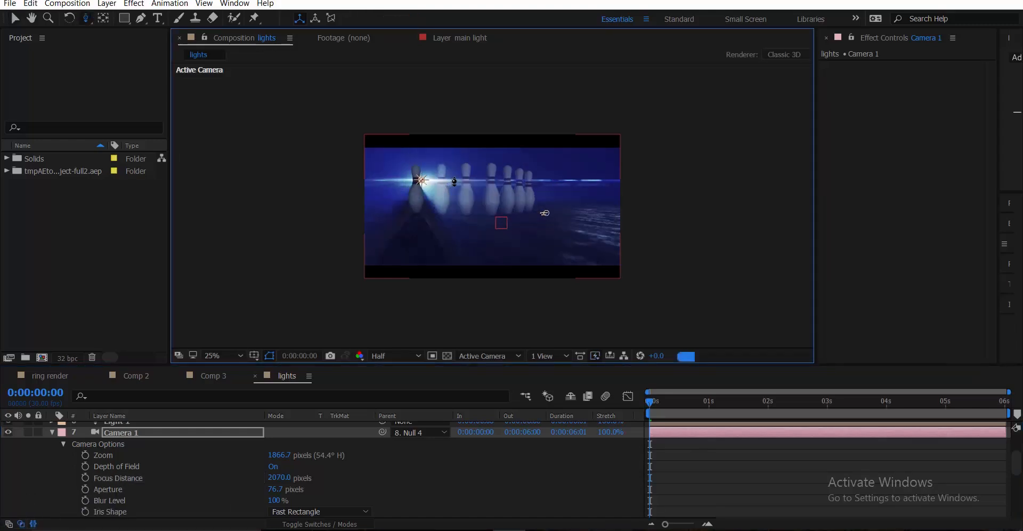
pyautogui.press('.')
pyautogui.press('.')
pyautogui.scroll(1, 455, 182)
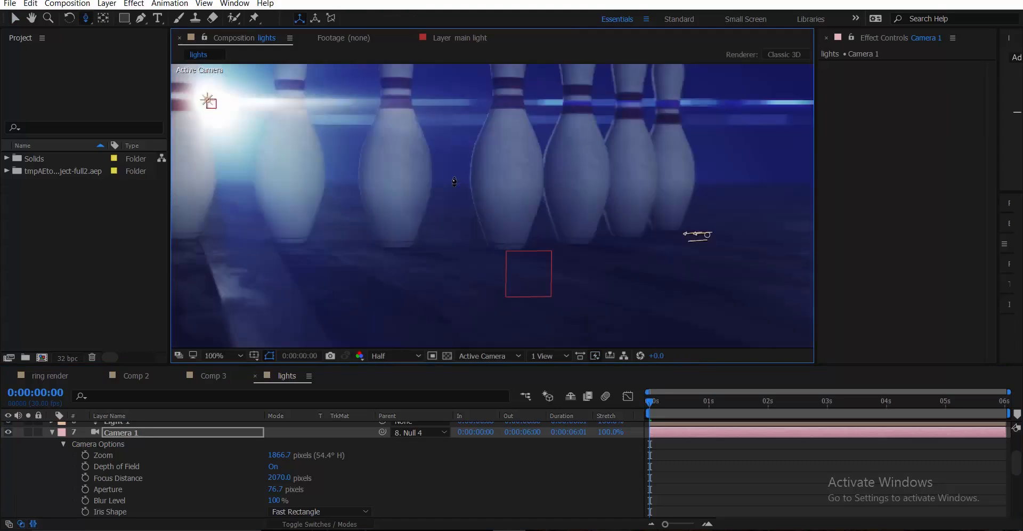
# Set Camera 1's aperture to 149.7 pixels and compare the blur on the pins and floor.
pyautogui.scroll(-1, 455, 181)
pyautogui.moveTo(305, 490); pyautogui.dragTo(322, 492)
pyautogui.scroll(1, 390, 273)
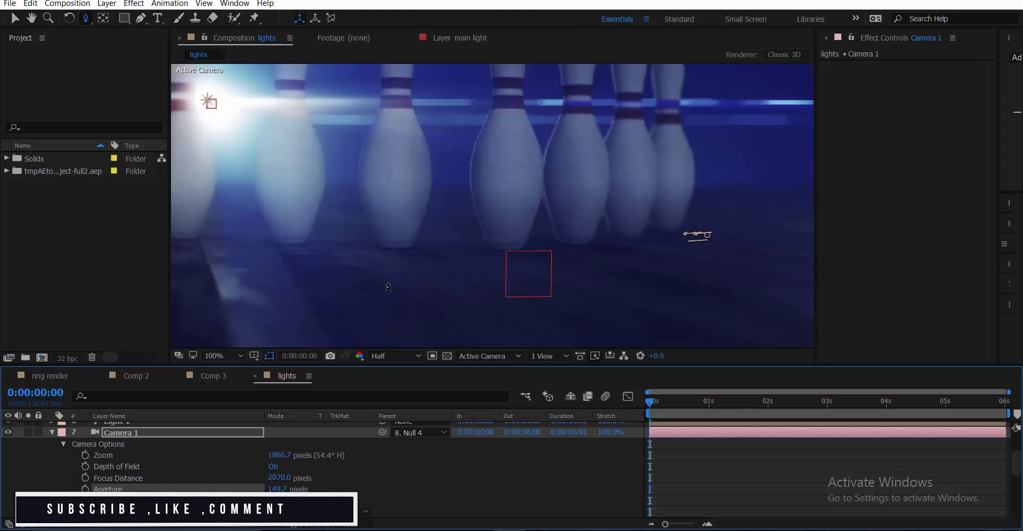
pyautogui.scroll(-1, 391, 272)
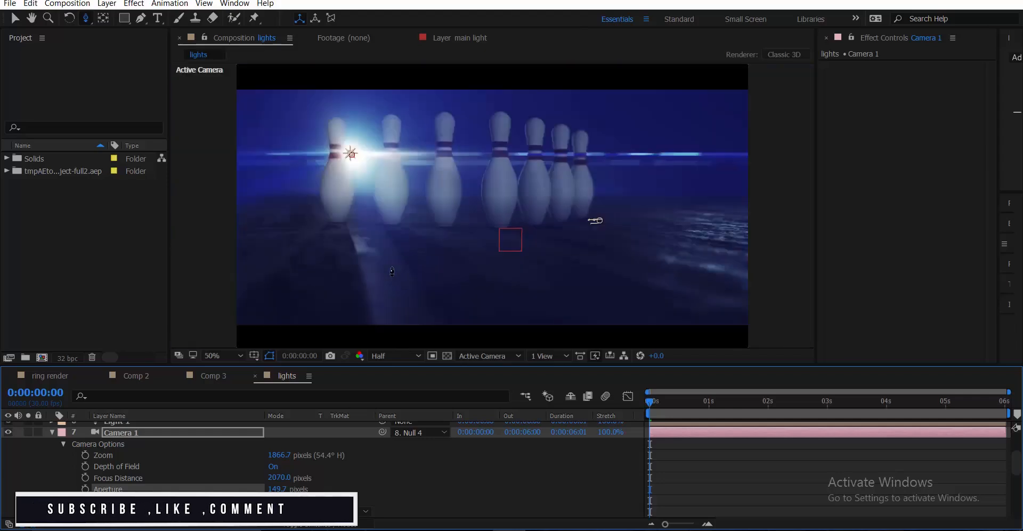
# Switch the composition preview to Full resolution and inspect the pins at the first frame.
pyautogui.click(395, 356)
pyautogui.click(401, 382)
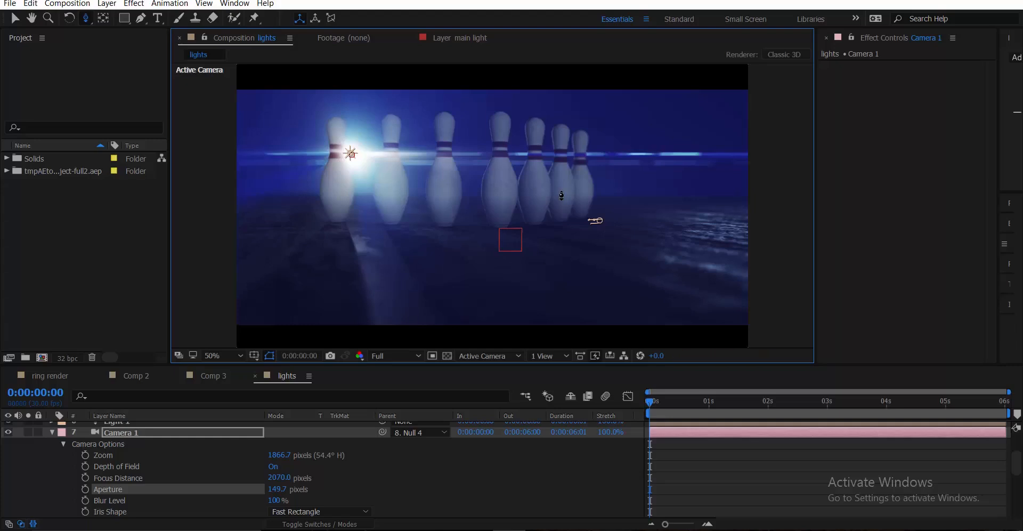
pyautogui.scroll(1, 556, 192)
pyautogui.scroll(-1, 556, 192)
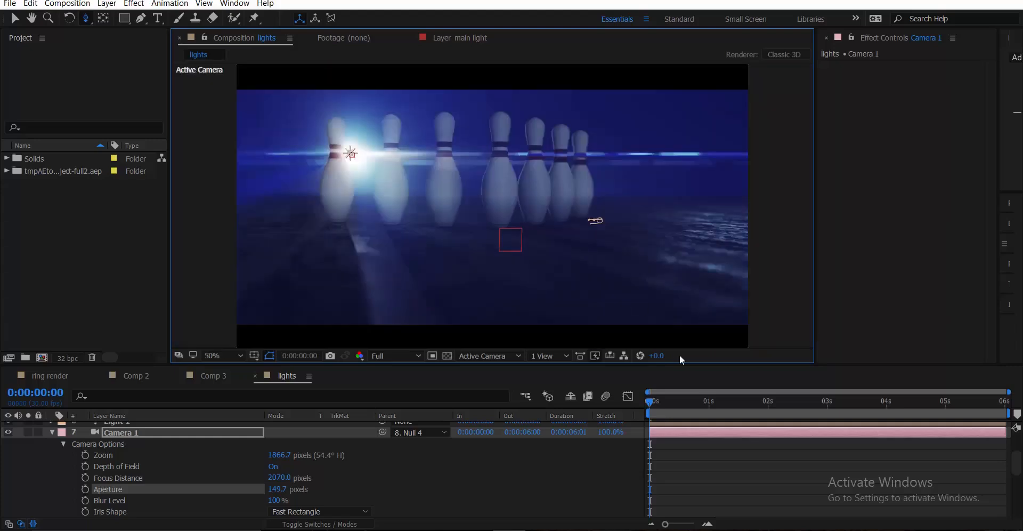
# Check the shot at 0:00:01:18, 0:00:02:29 and 0:00:04:27, and collapse Camera 1's properties.
pyautogui.click(744, 411)
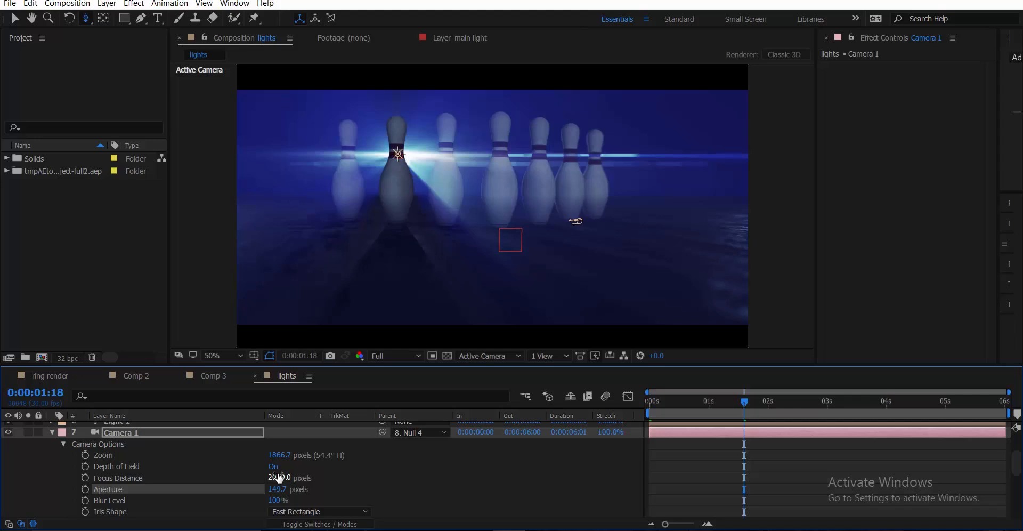
pyautogui.click(825, 408)
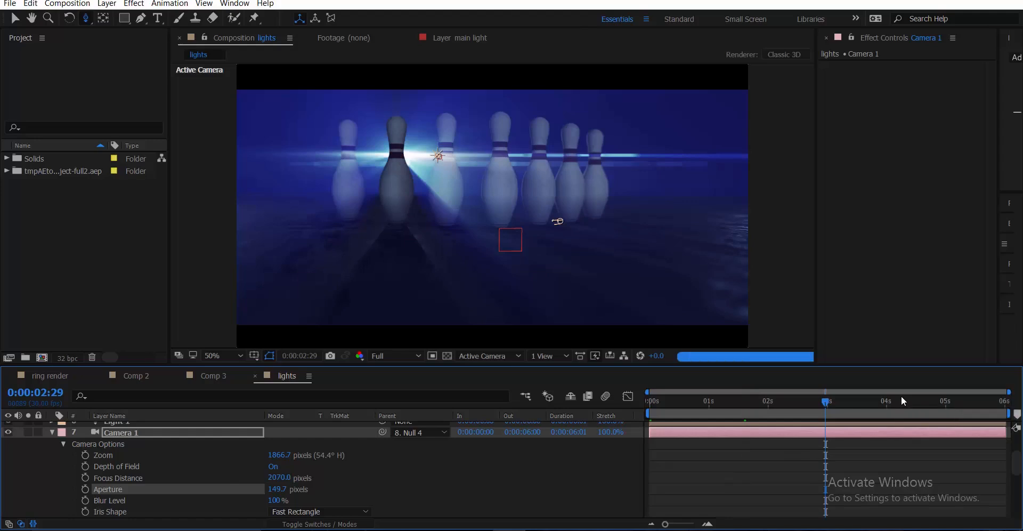
pyautogui.click(940, 401)
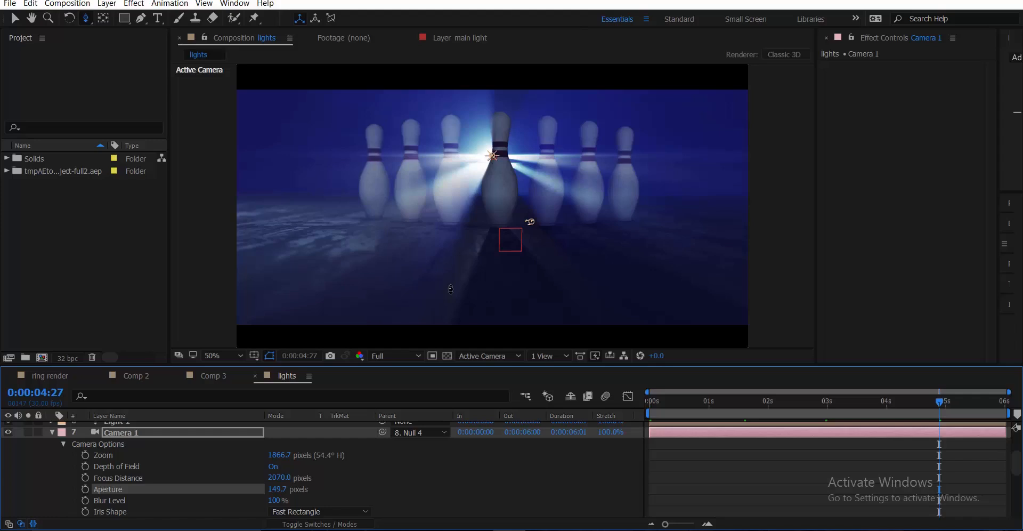
pyautogui.click(52, 433)
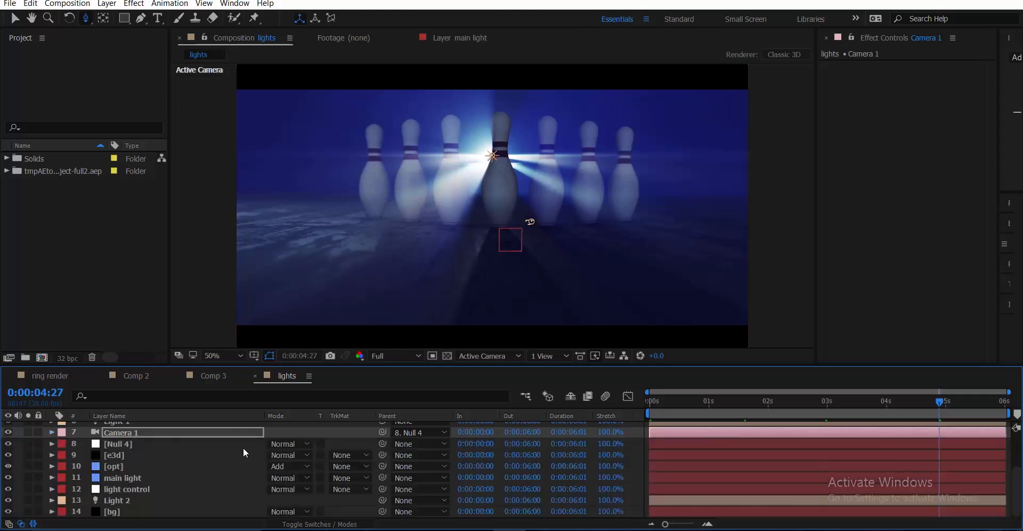
pyautogui.scroll(3, 243, 445)
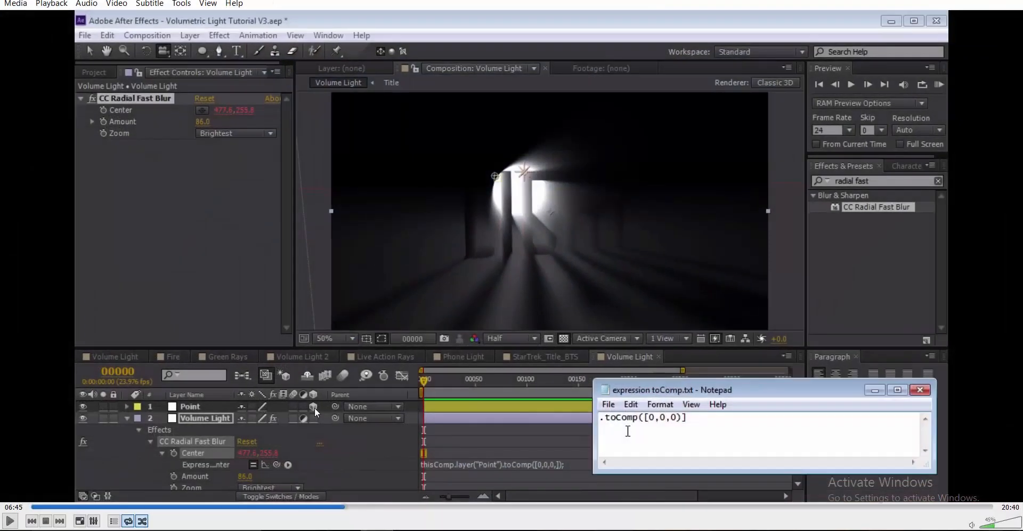
# Skim the Volumetric Light tutorial video in the media player, from about 8:52 through the live-action rays section to about 20:21.
pyautogui.moveTo(359, 508); pyautogui.dragTo(444, 507)
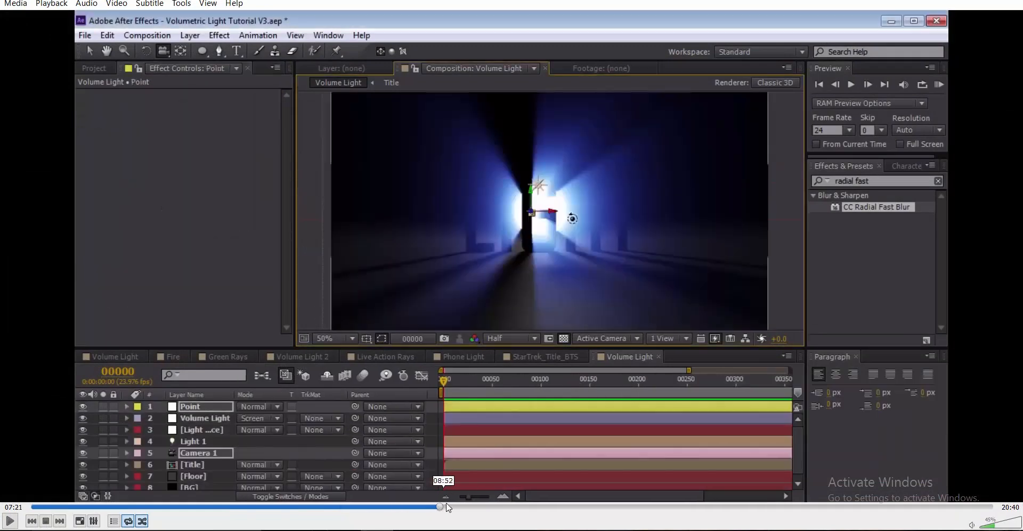
pyautogui.doubleClick(468, 418)
pyautogui.press('space')
pyautogui.click(550, 523)
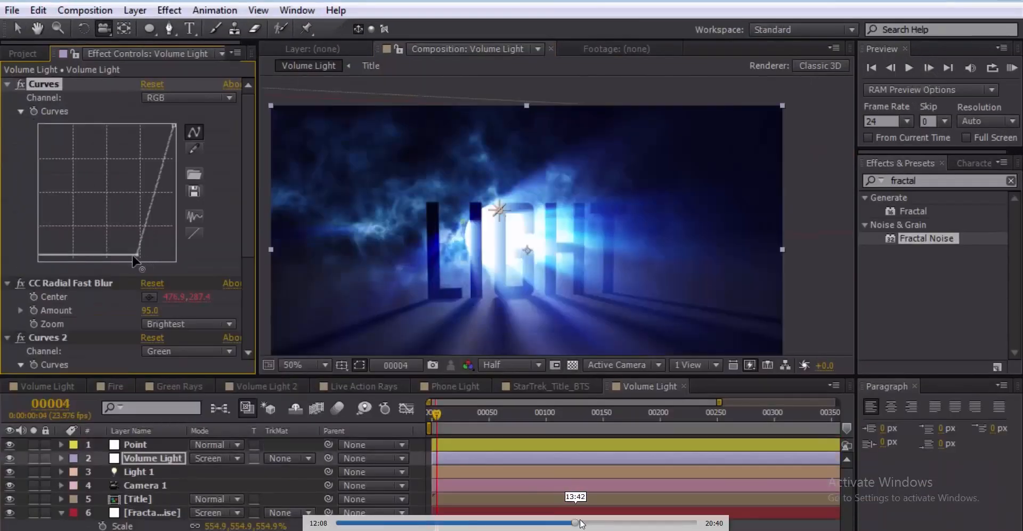
pyautogui.click(604, 523)
pyautogui.click(628, 523)
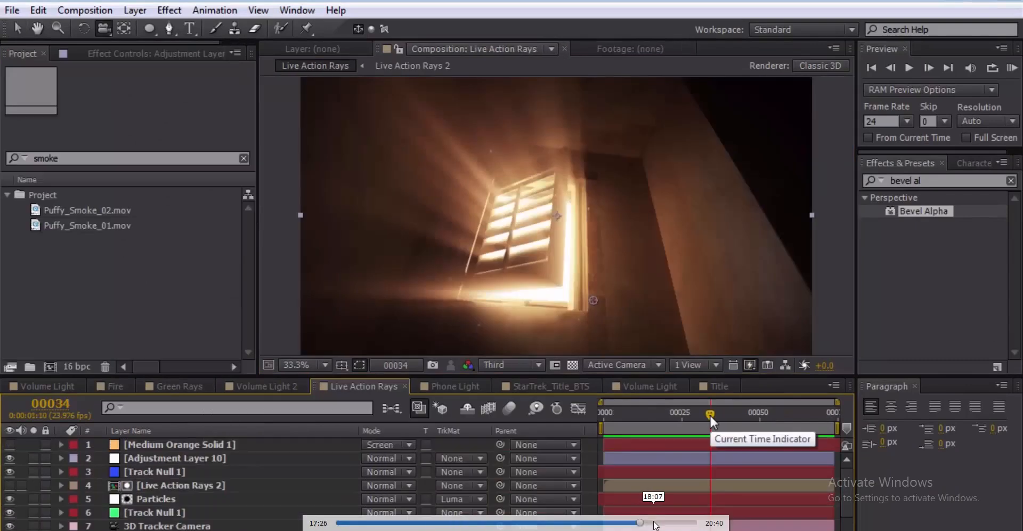
pyautogui.click(662, 524)
pyautogui.doubleClick(621, 335)
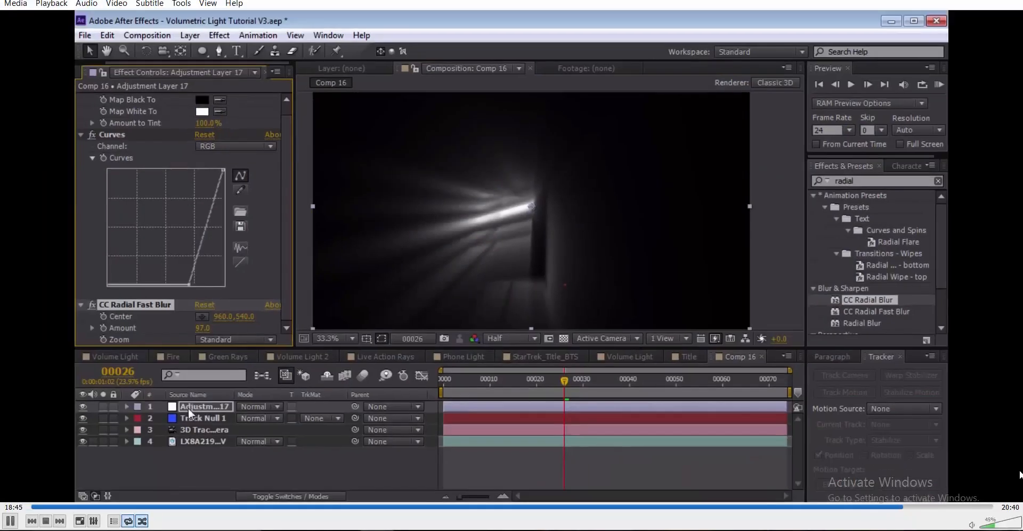
pyautogui.click(970, 506)
pyautogui.click(981, 507)
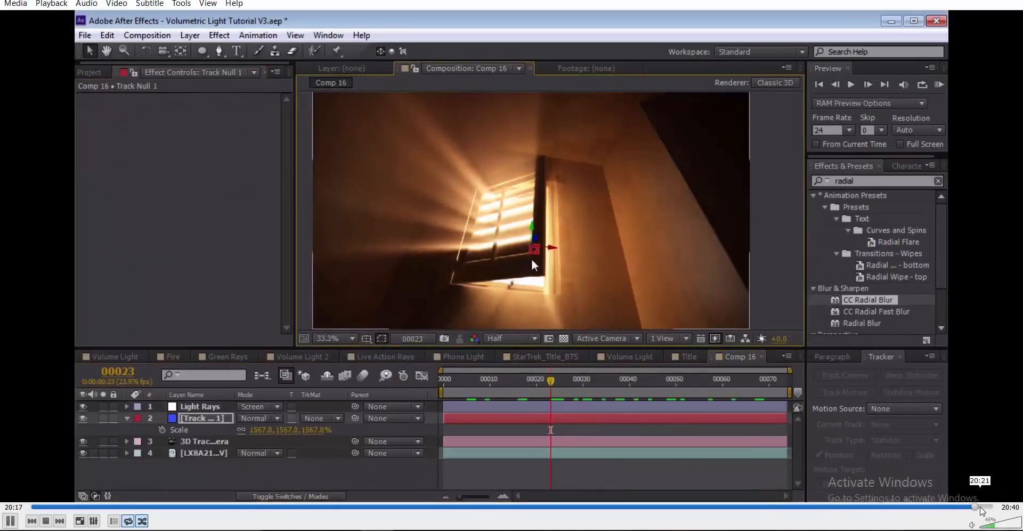